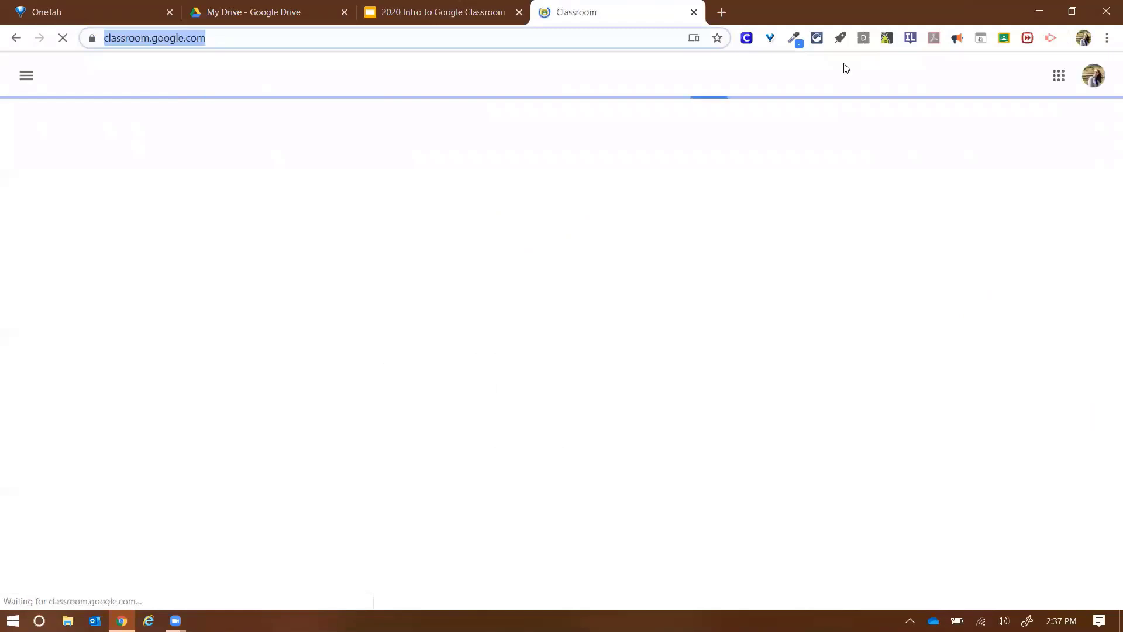
# Step: Open a new browser tab and look through the Google apps list to locate Classroom
pyautogui.hotkey('ctrl', 't')
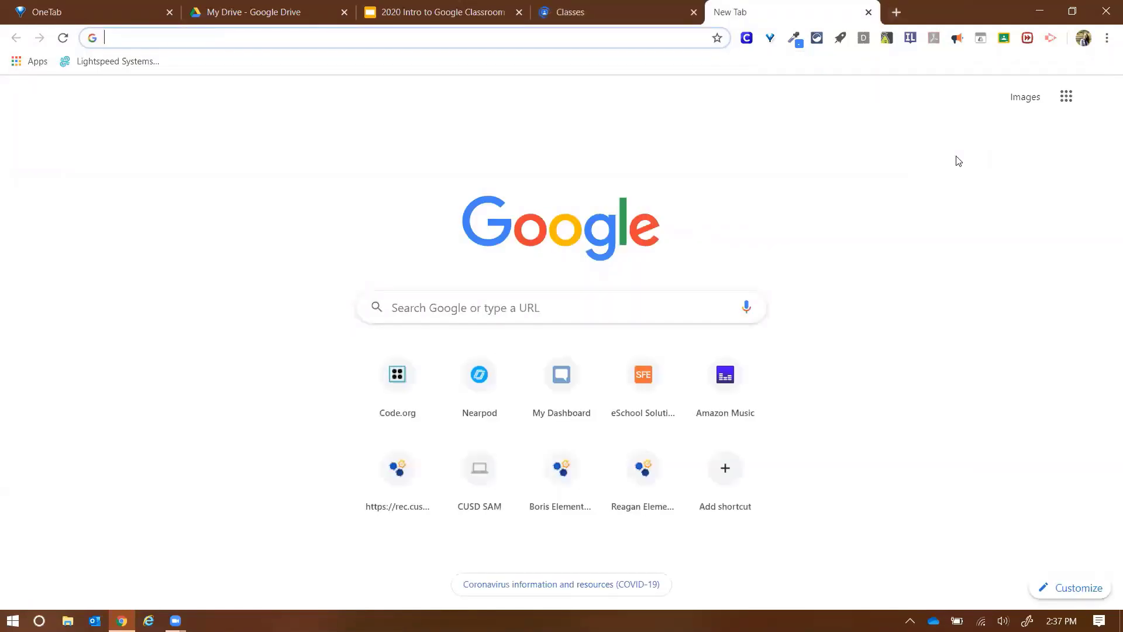
pyautogui.click(1065, 96)
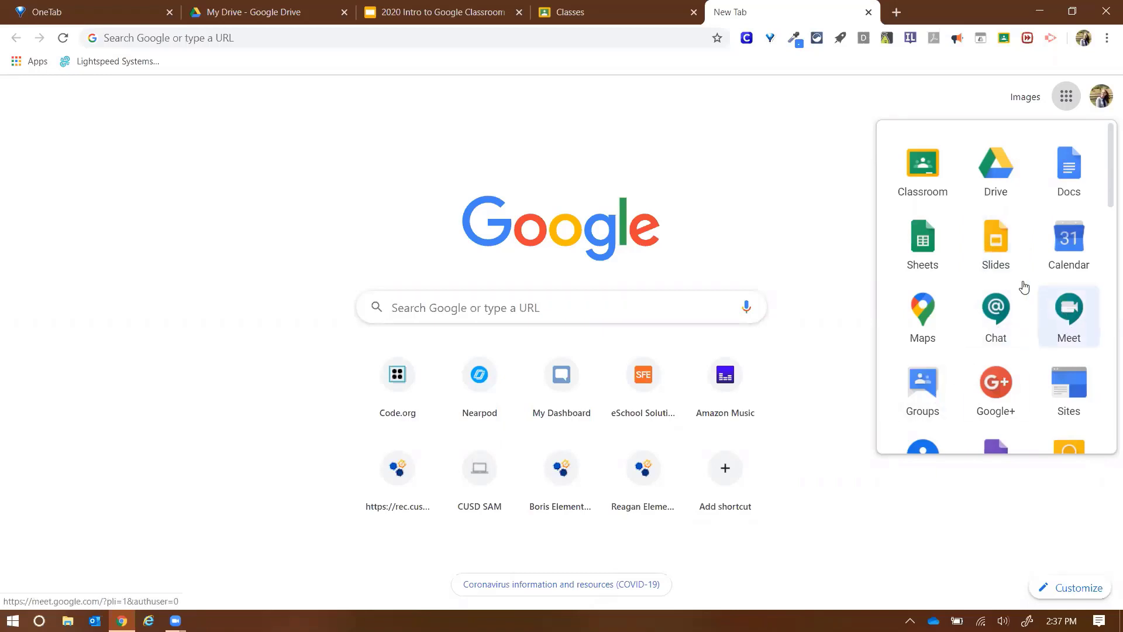
pyautogui.rightClick(912, 196)
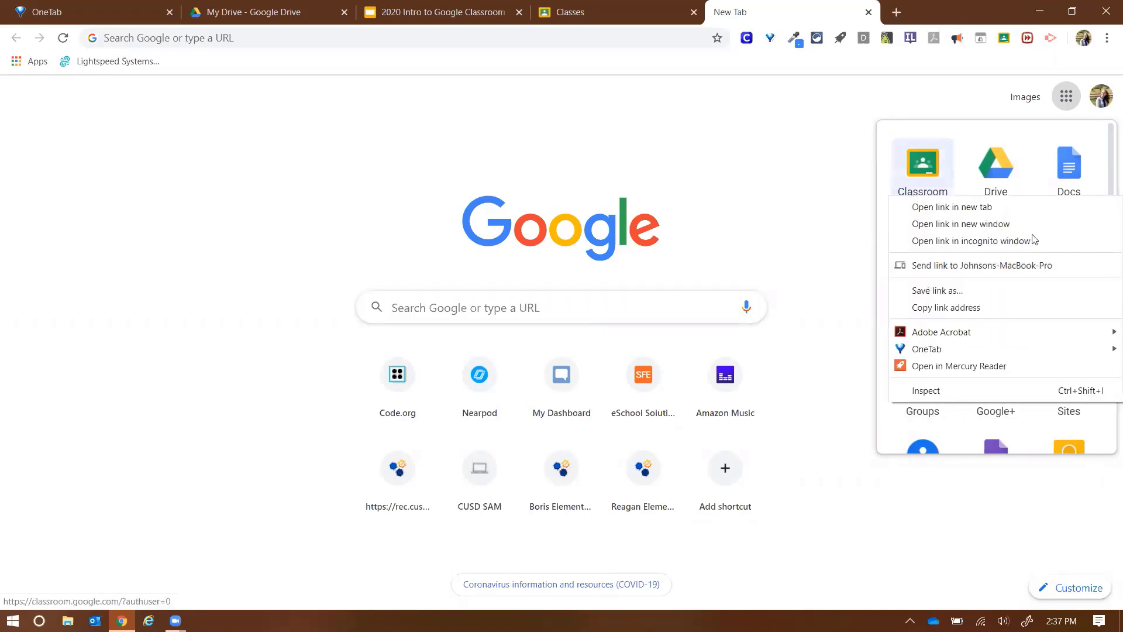
pyautogui.click(990, 105)
pyautogui.click(1066, 95)
pyautogui.moveTo(1049, 312); pyautogui.dragTo(1073, 317)
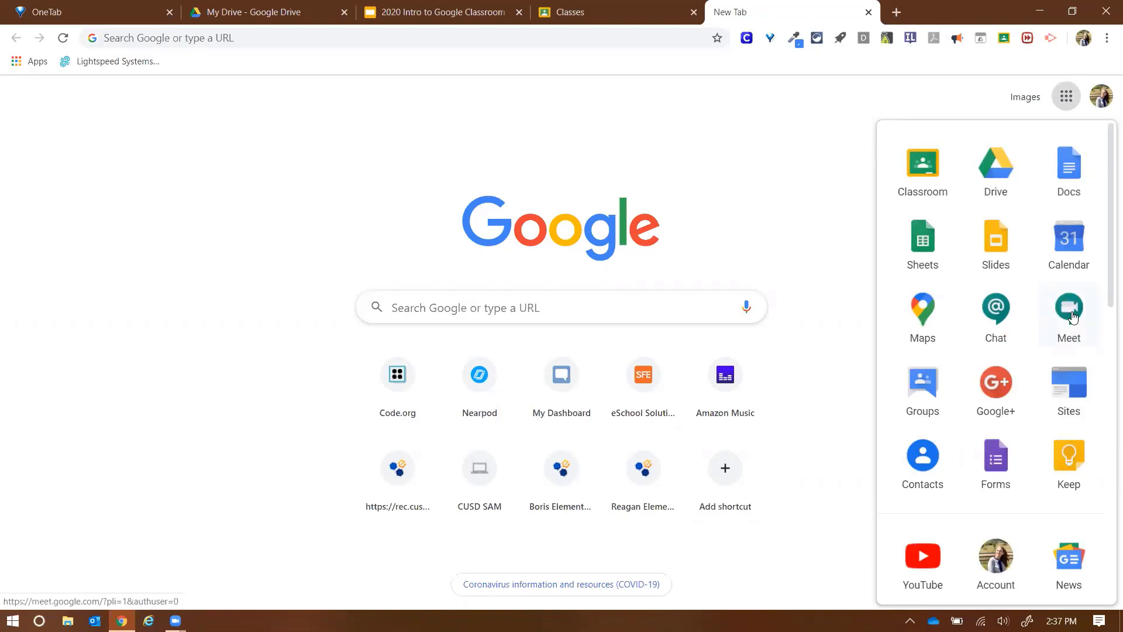
pyautogui.click(879, 99)
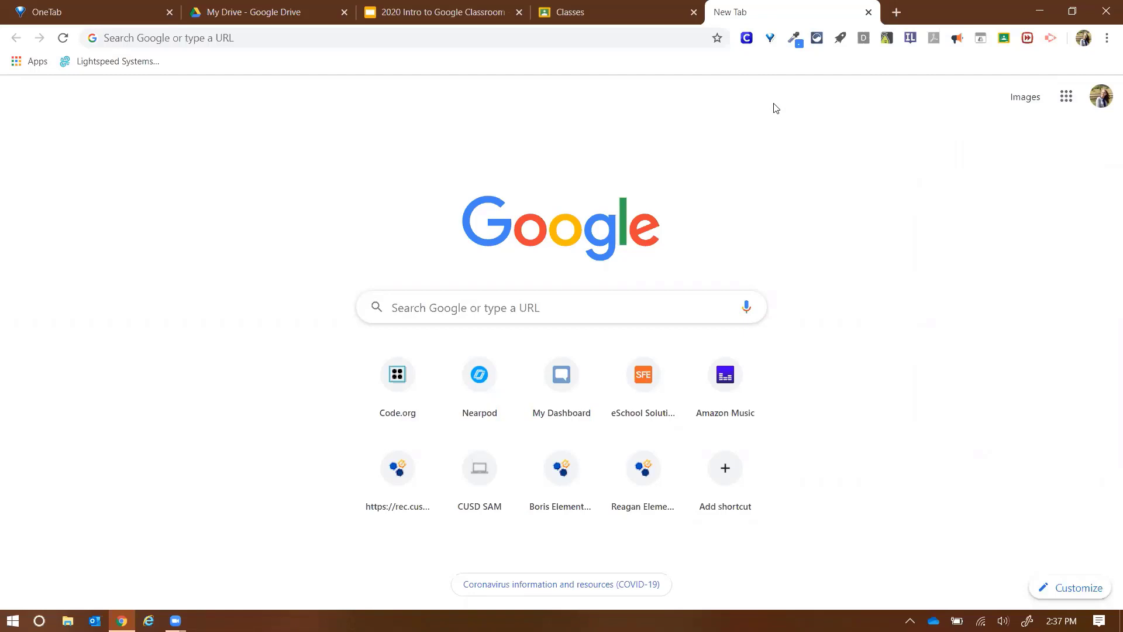
# Step: Return to the Classroom page and create a new class named "19-20 Hamilton", leaving section, subject and room blank
pyautogui.click(661, 26)
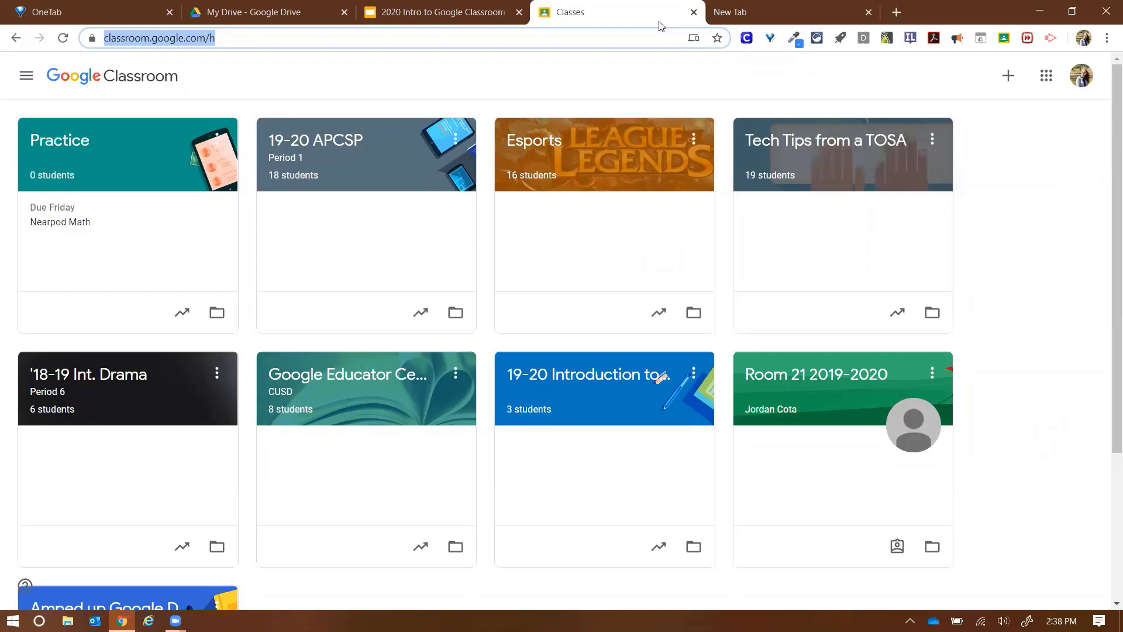
pyautogui.click(1018, 78)
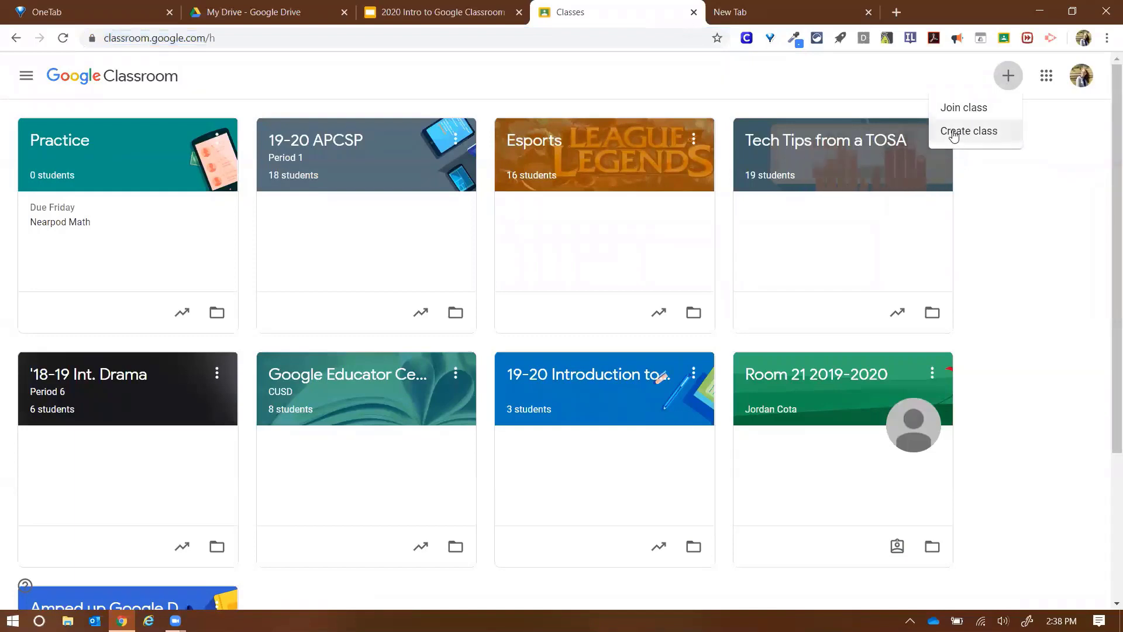
pyautogui.click(953, 133)
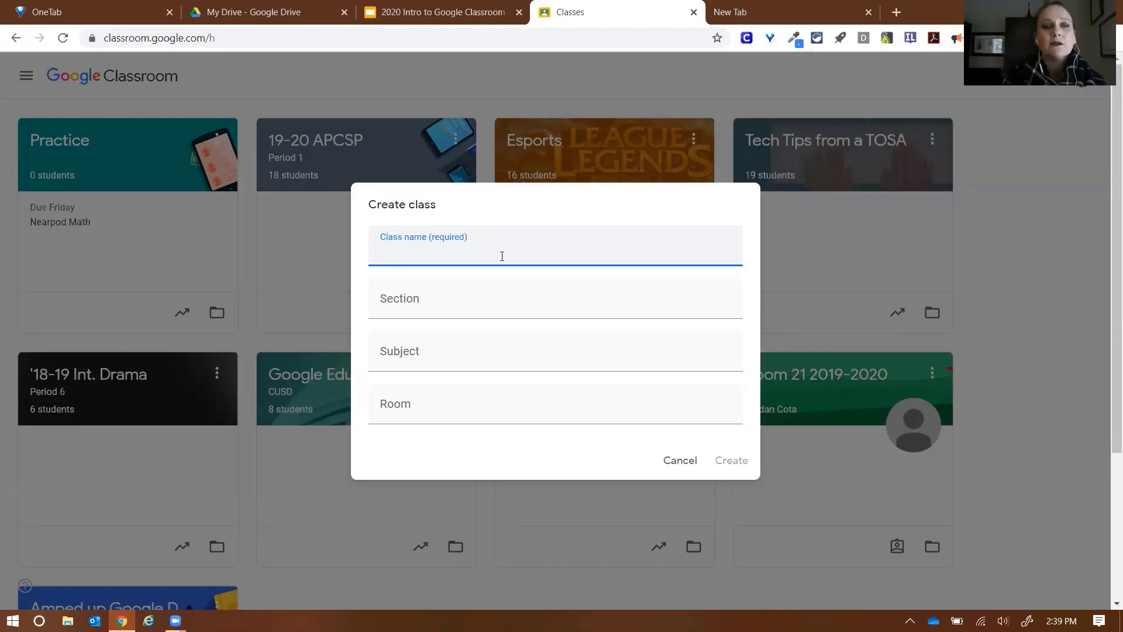
pyautogui.write('19-20')
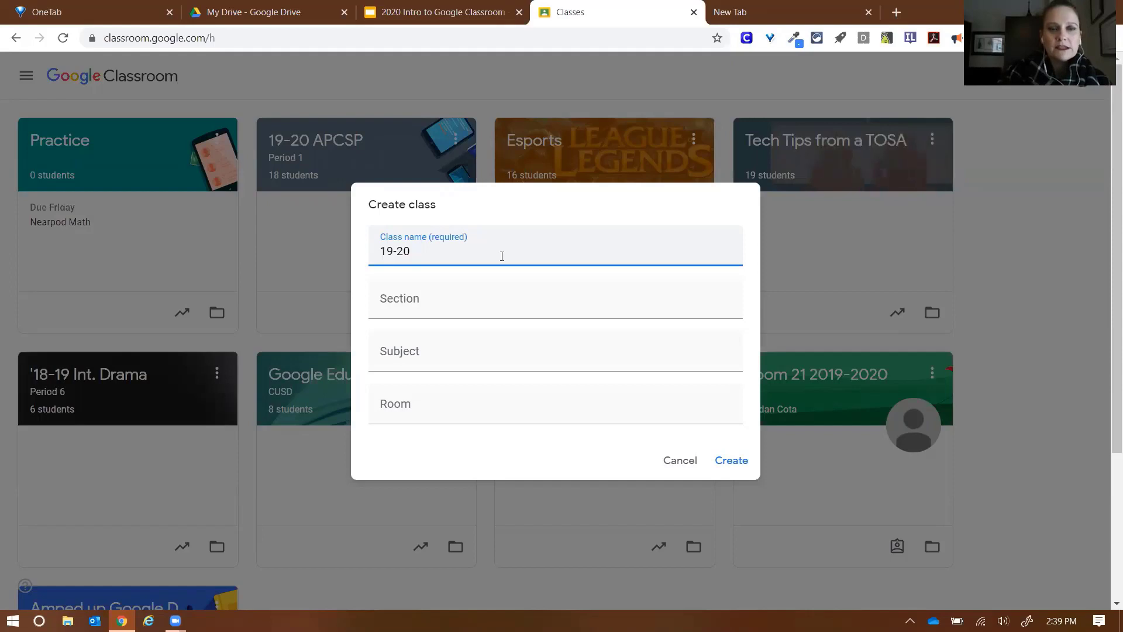
pyautogui.write(' Hamilton')
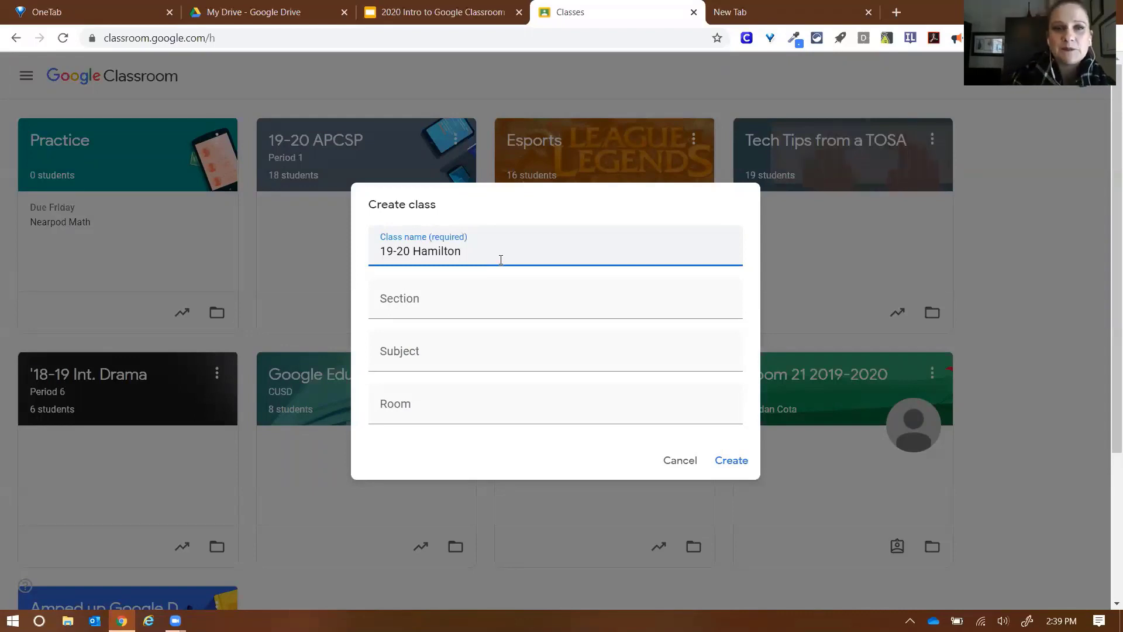
pyautogui.click(737, 464)
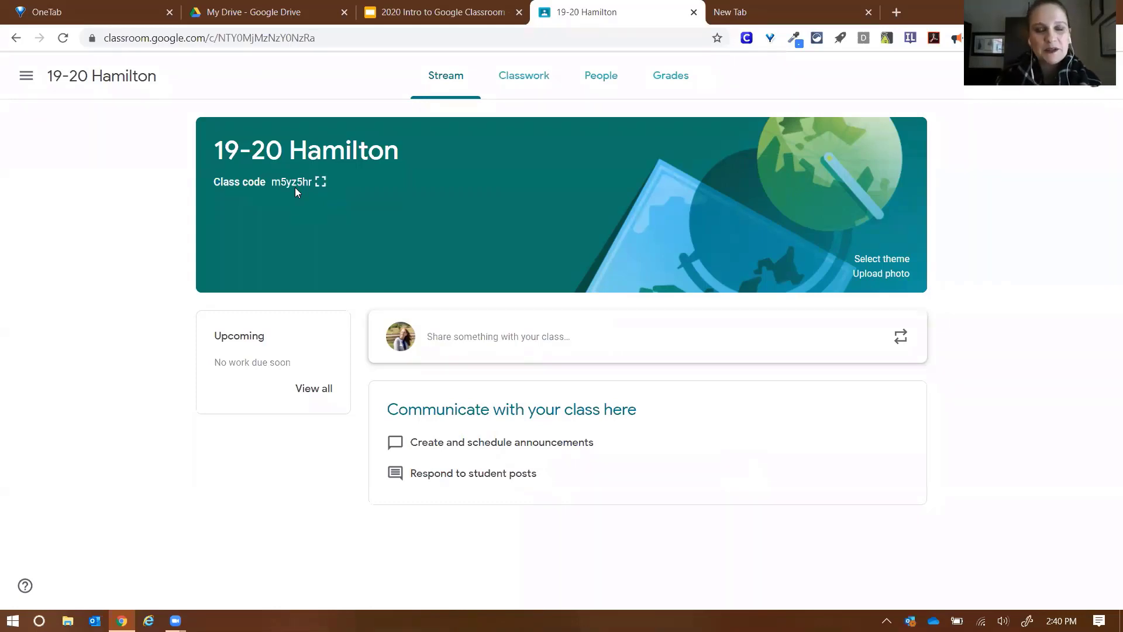
# Step: Browse the theme gallery categories and apply the birthday cake image from Arts as the class theme
pyautogui.click(893, 264)
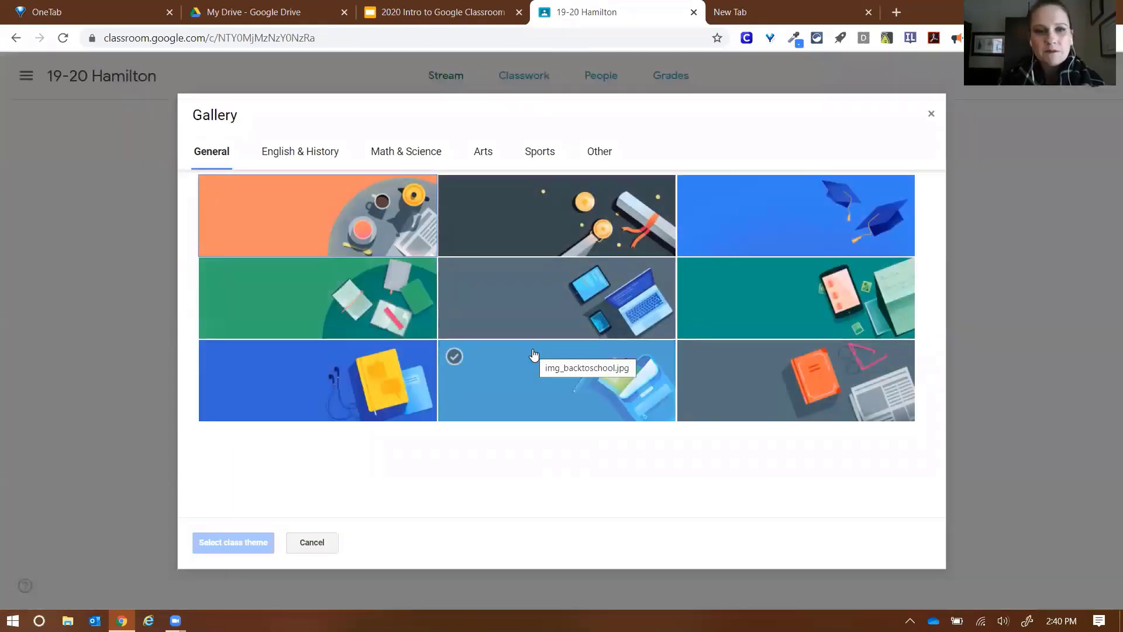
pyautogui.click(303, 151)
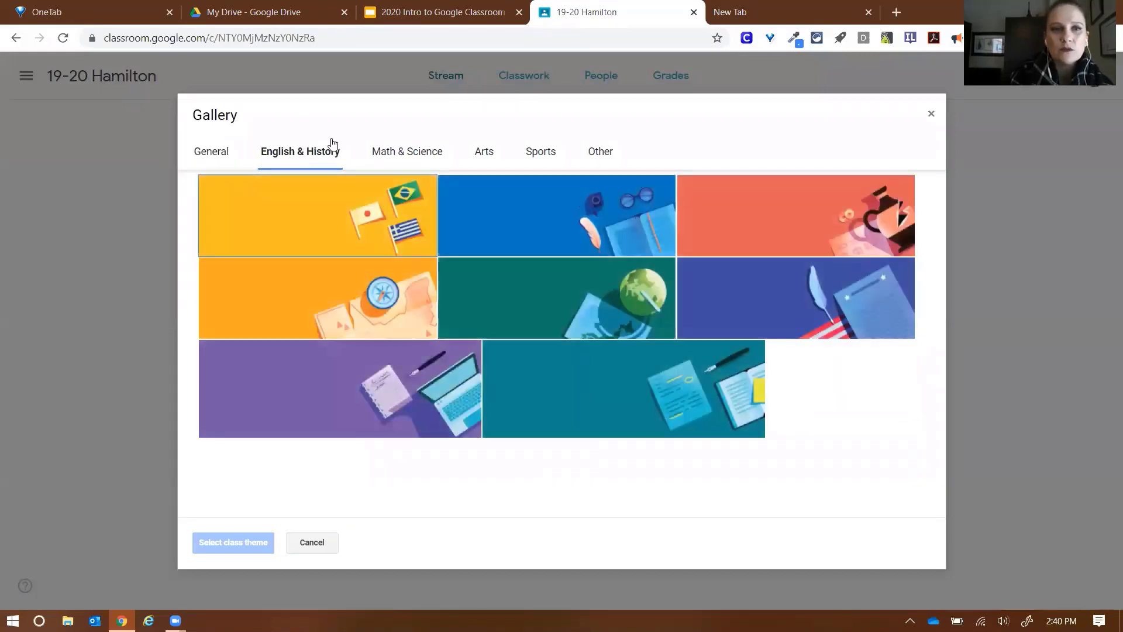
pyautogui.click(412, 155)
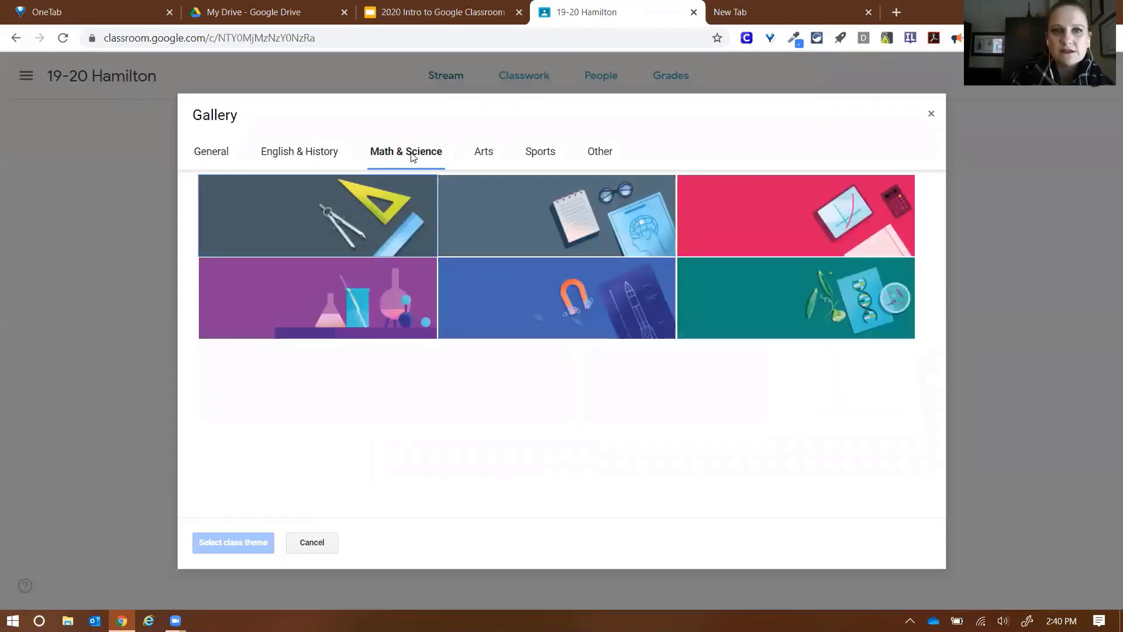
pyautogui.click(481, 157)
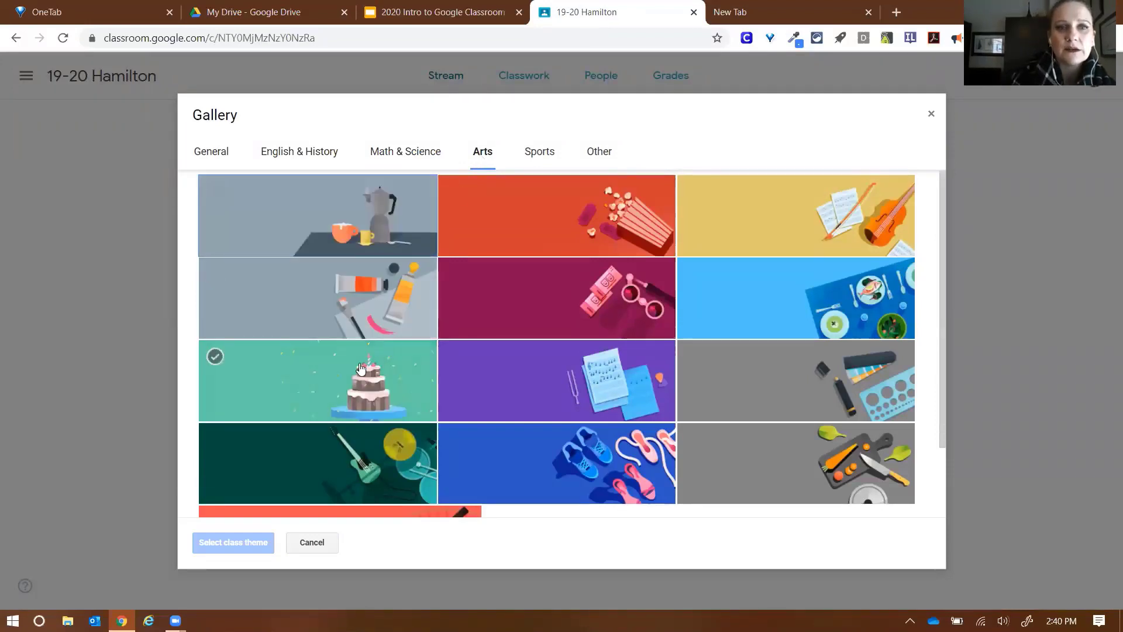
pyautogui.click(286, 404)
pyautogui.click(239, 544)
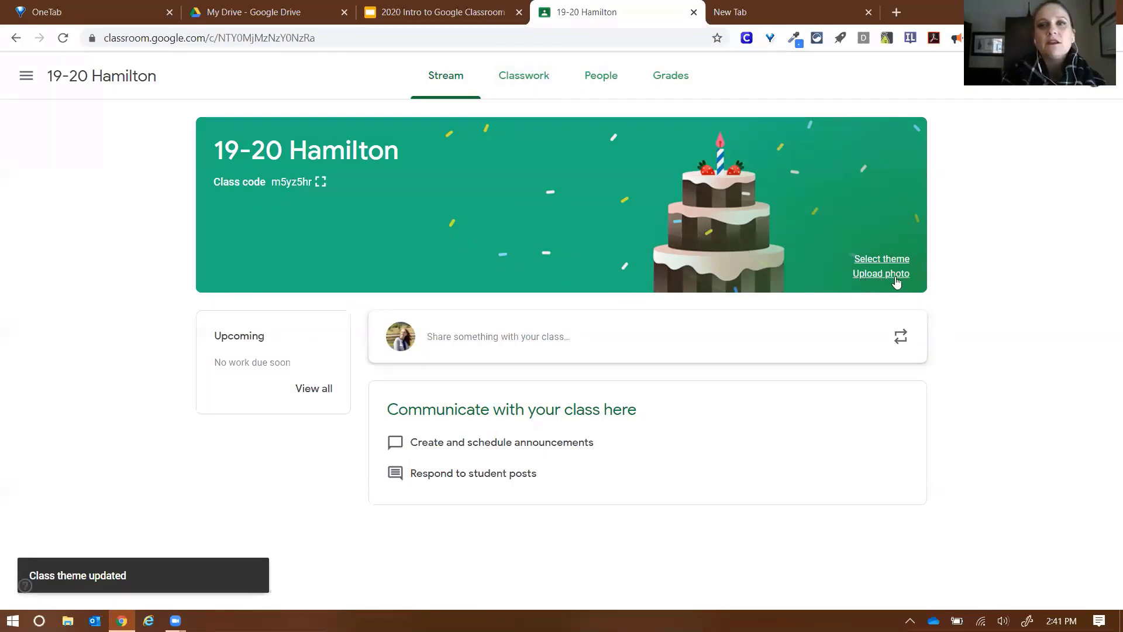
# Step: Try to upload 800px.jfif from the computer's Pictures folder as the class header photo
pyautogui.click(892, 275)
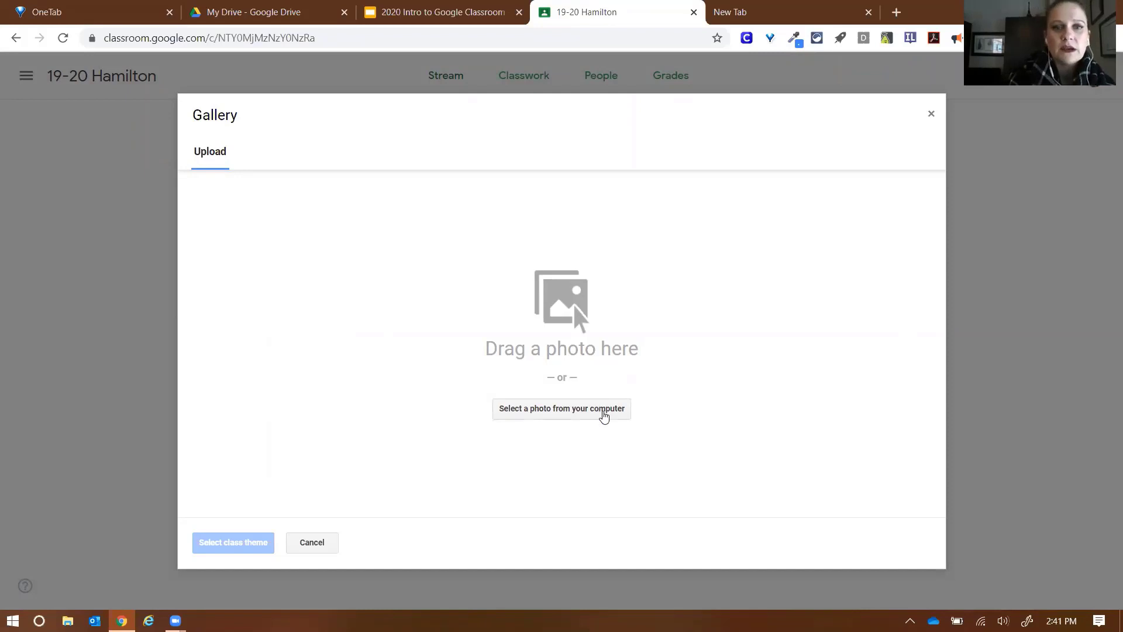
pyautogui.click(605, 411)
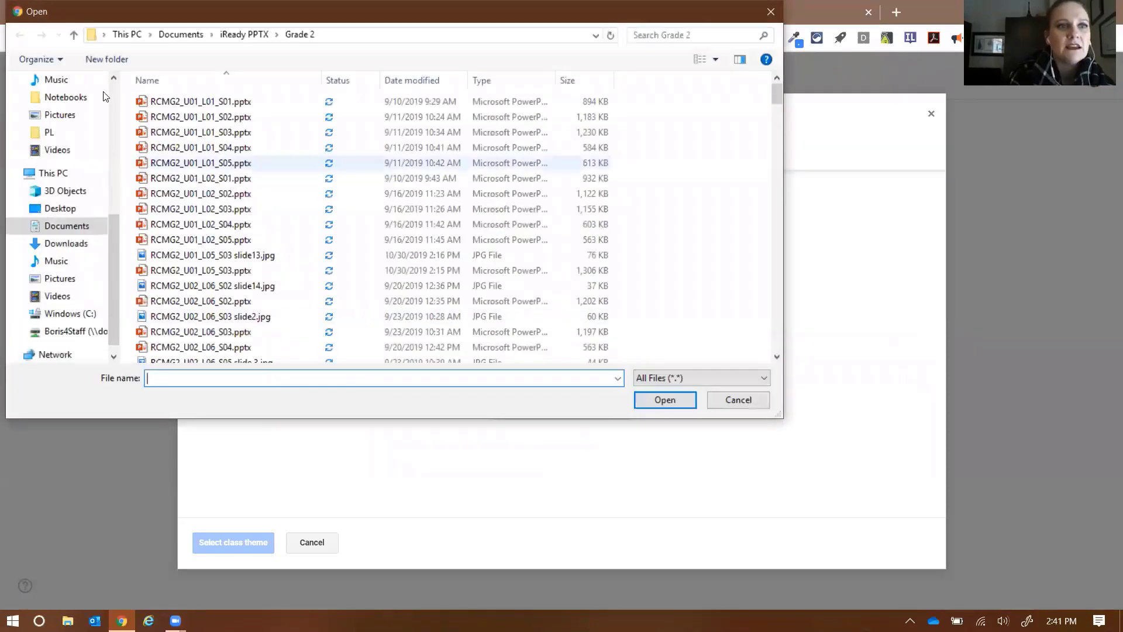
pyautogui.click(69, 281)
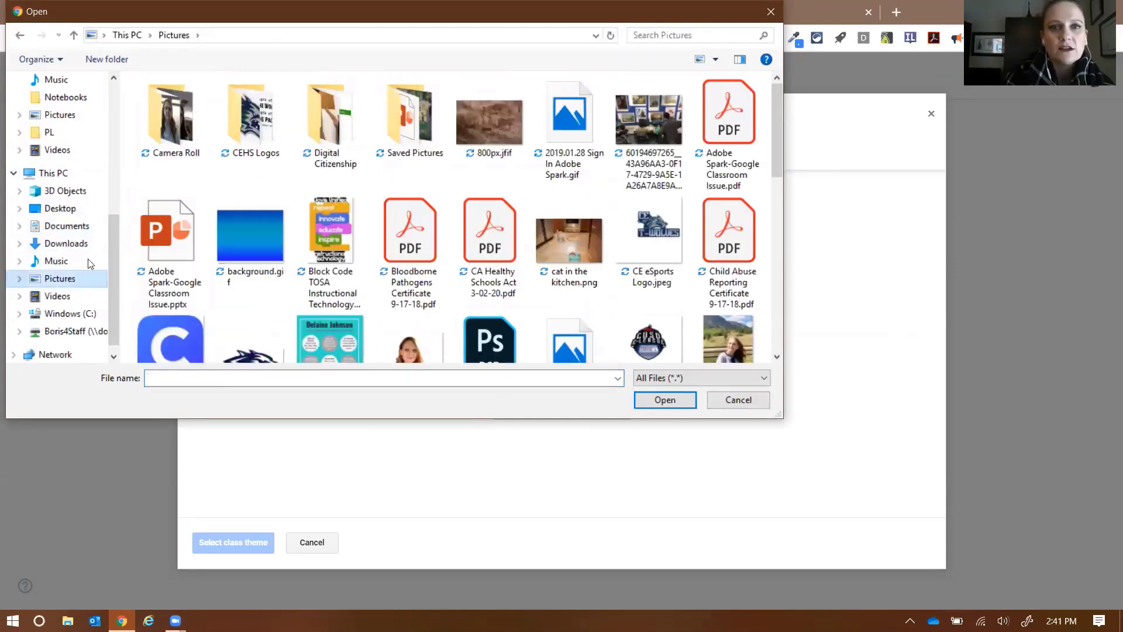
pyautogui.click(503, 132)
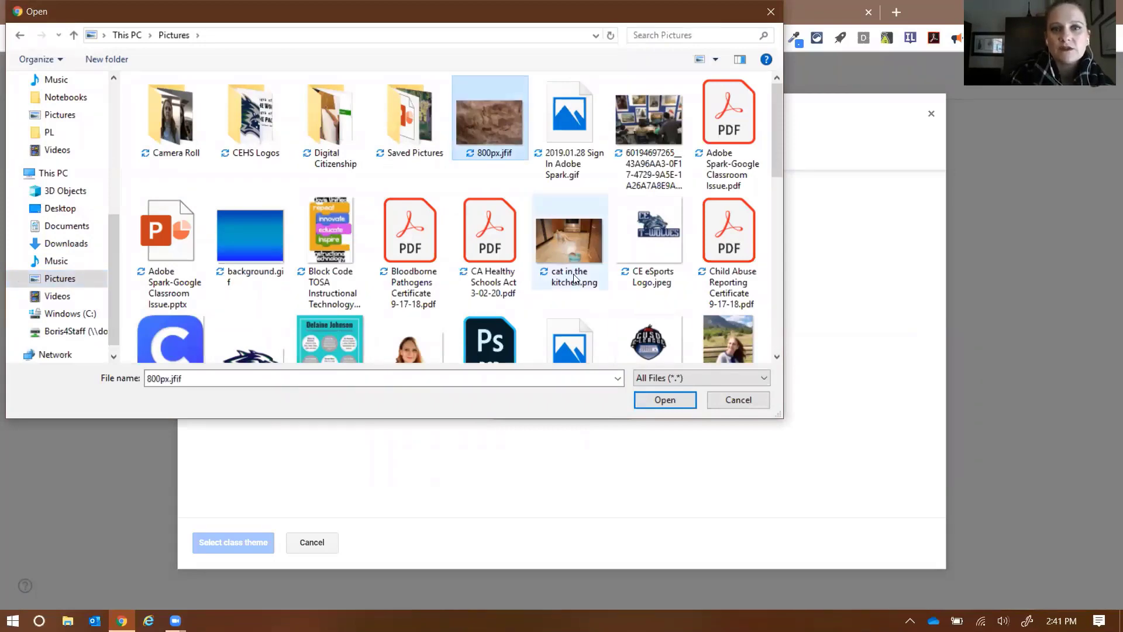
pyautogui.click(667, 401)
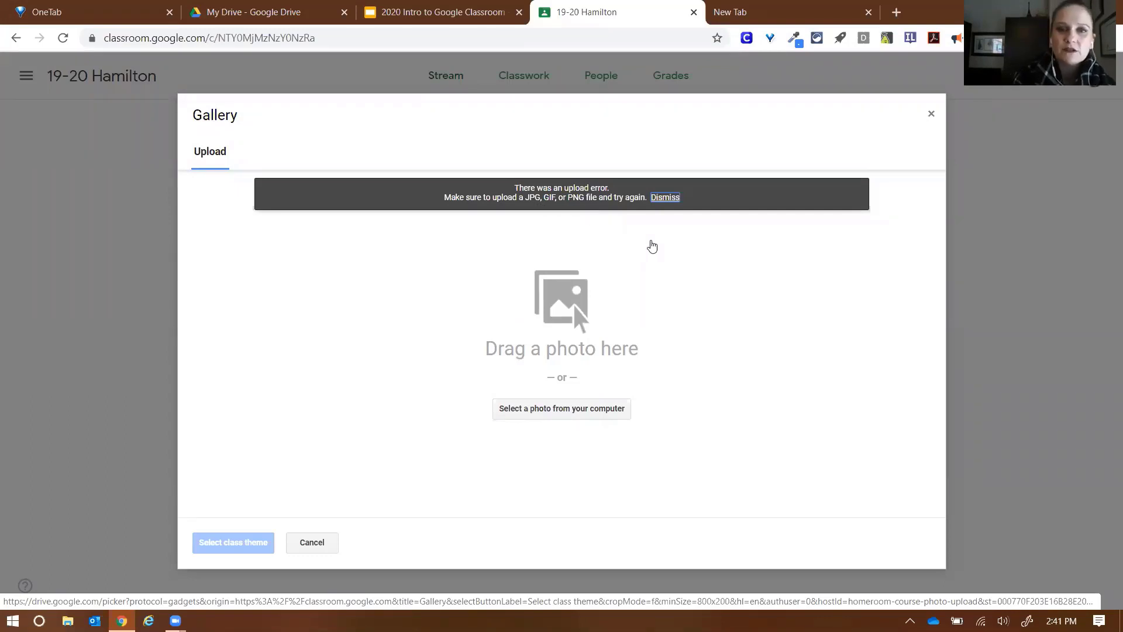
# Step: Upload forest.jpg from the Pictures folder as the photo for the class header
pyautogui.click(583, 412)
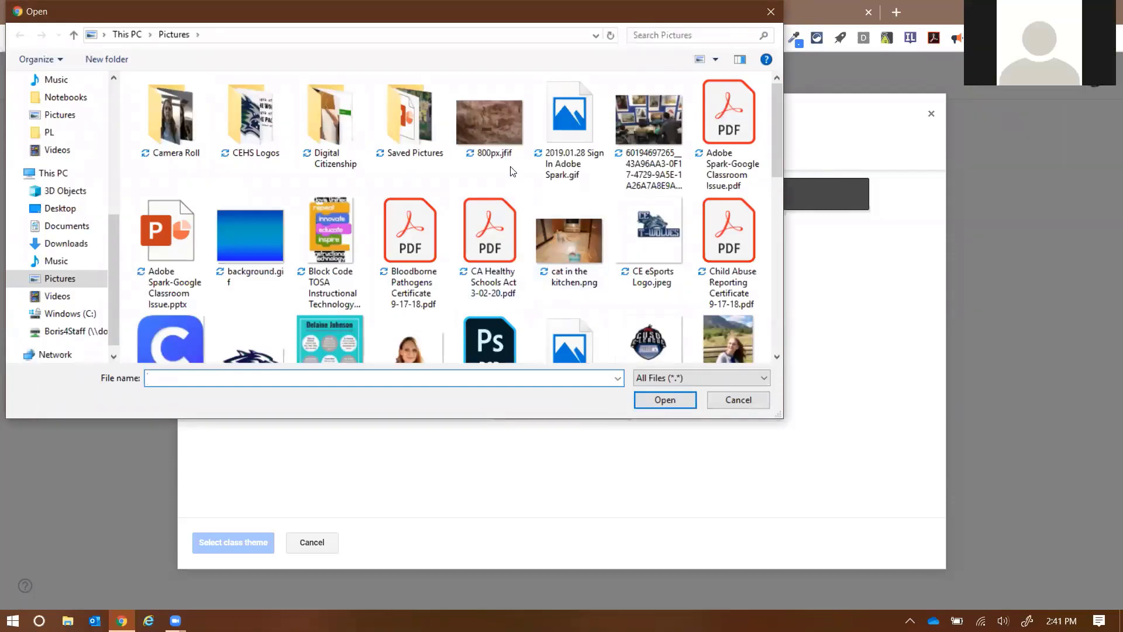
pyautogui.scroll(-1, 530, 306)
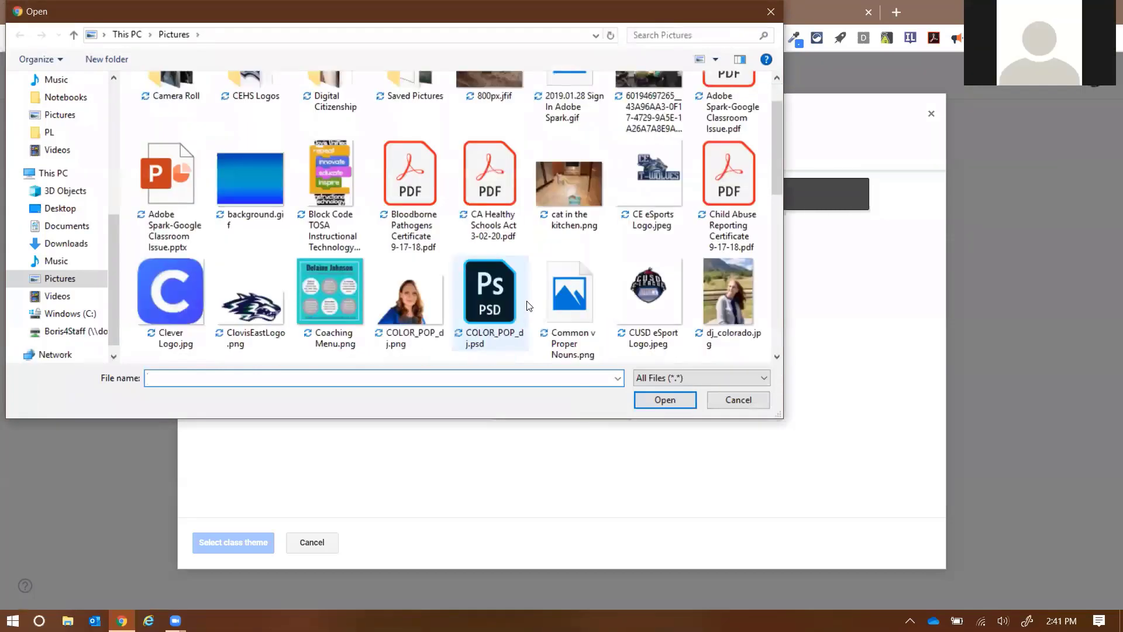
pyautogui.scroll(-2, 529, 305)
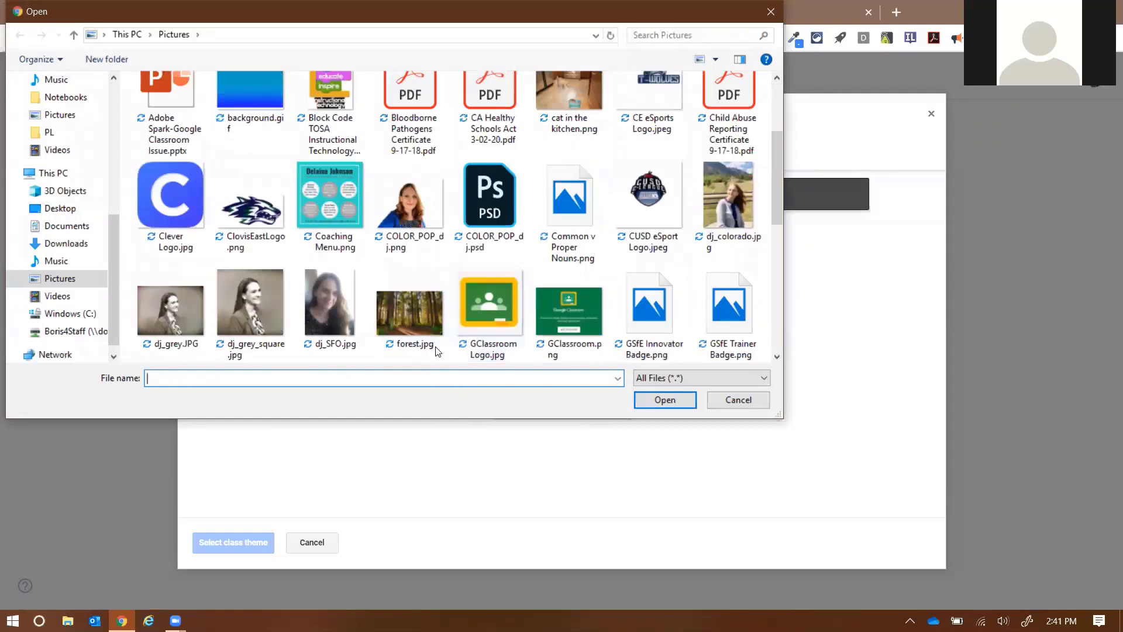
pyautogui.click(423, 322)
pyautogui.doubleClick(424, 320)
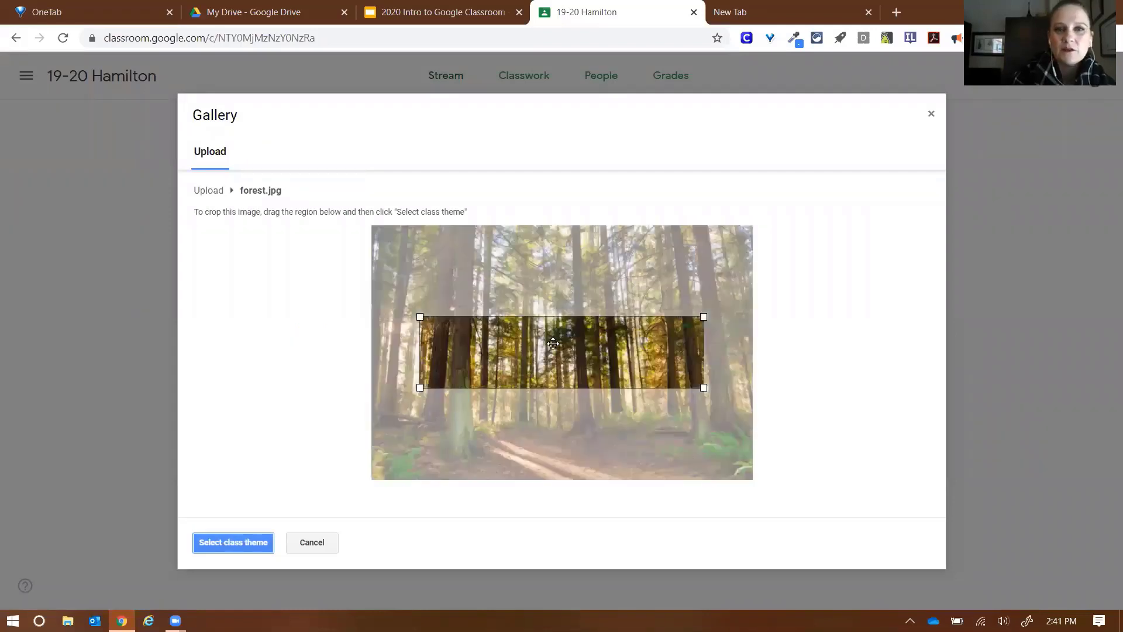
# Step: Crop the forest photo to its full width around the lower trunks and path, and apply it as the class theme
pyautogui.moveTo(496, 361); pyautogui.dragTo(555, 330)
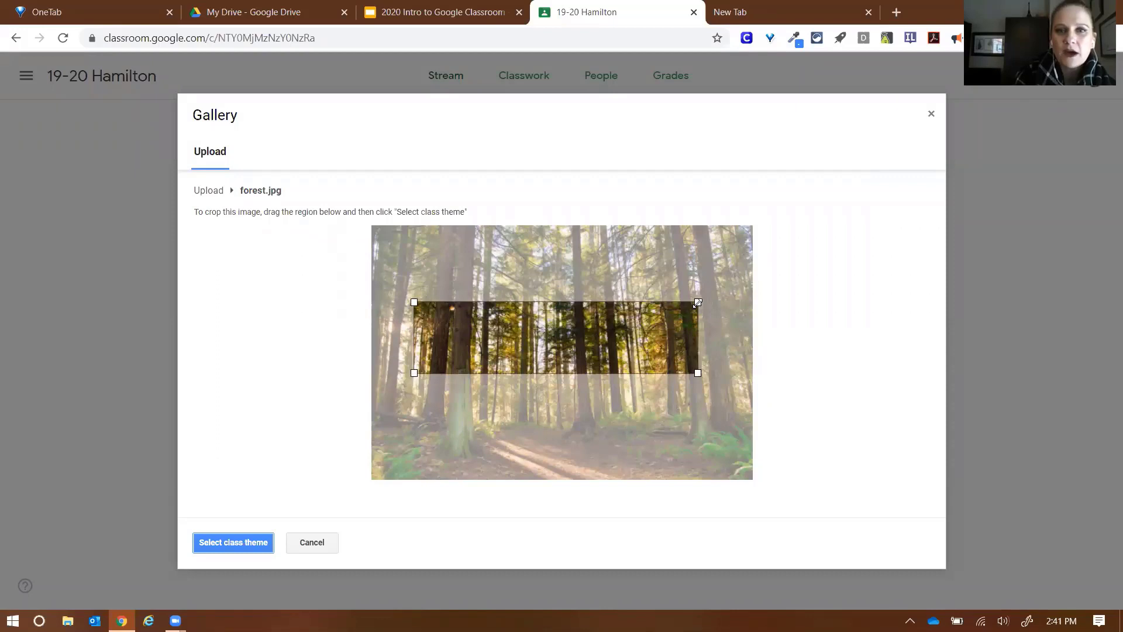
pyautogui.moveTo(698, 302); pyautogui.dragTo(752, 272)
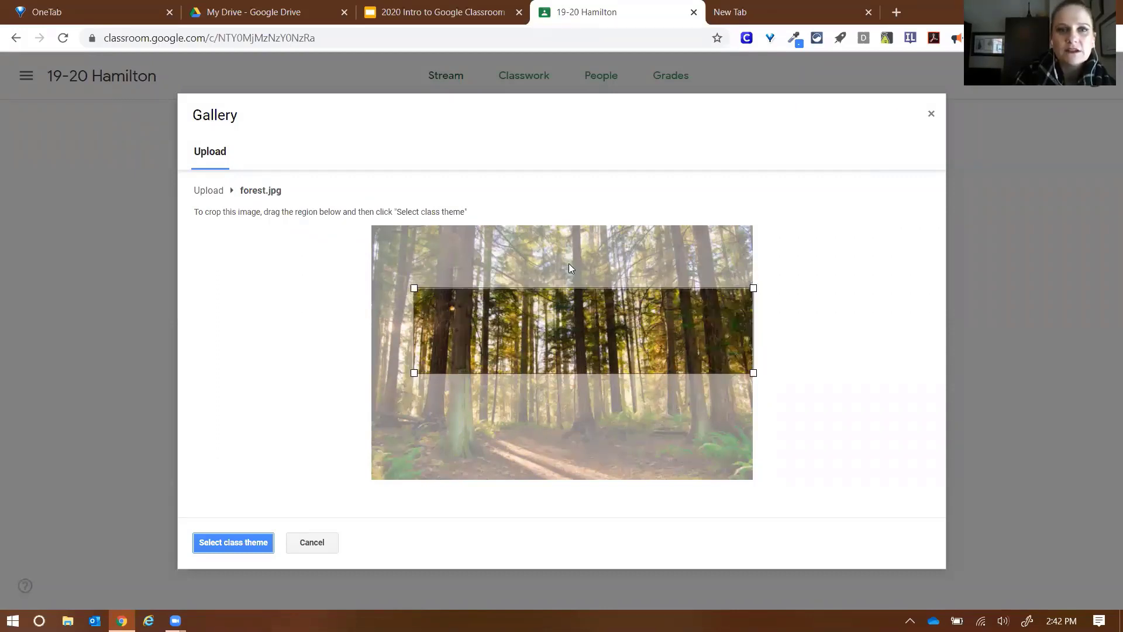
pyautogui.moveTo(413, 287); pyautogui.dragTo(354, 256)
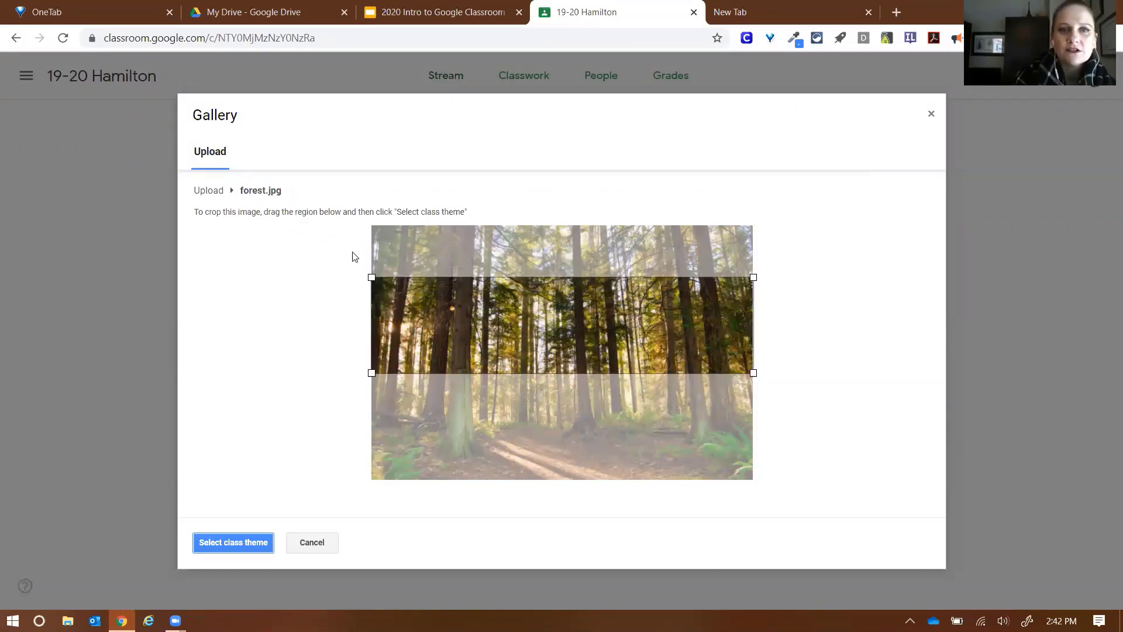
pyautogui.moveTo(469, 325); pyautogui.dragTo(461, 416)
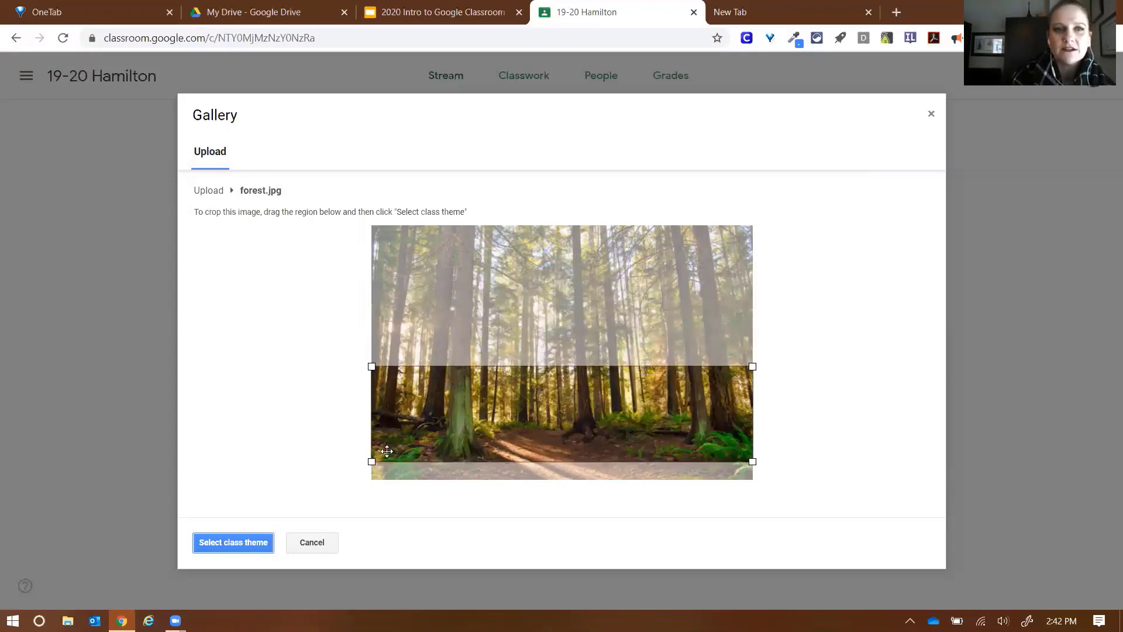
pyautogui.click(257, 544)
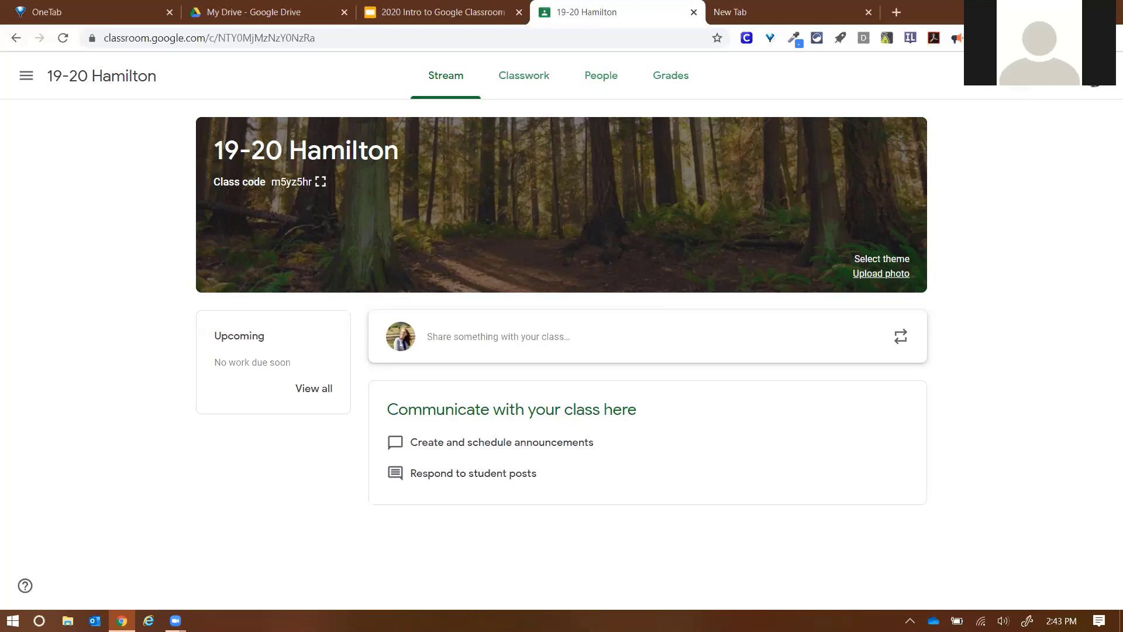
# Step: Reset the class code in the General section of the class settings
pyautogui.click(1026, 75)
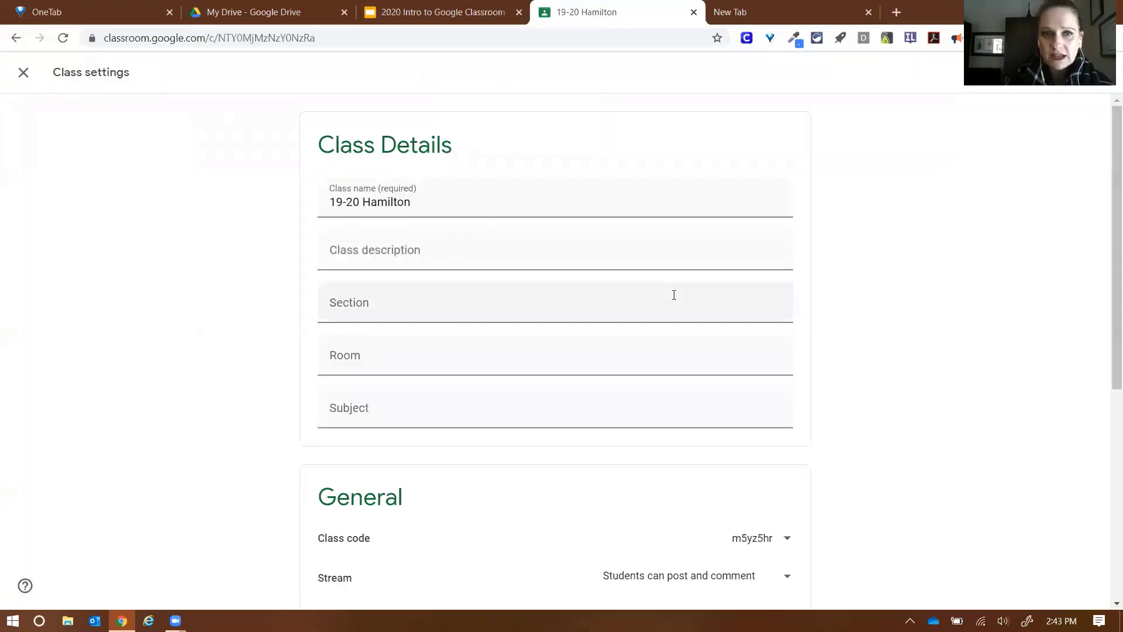
pyautogui.scroll(-4, 674, 295)
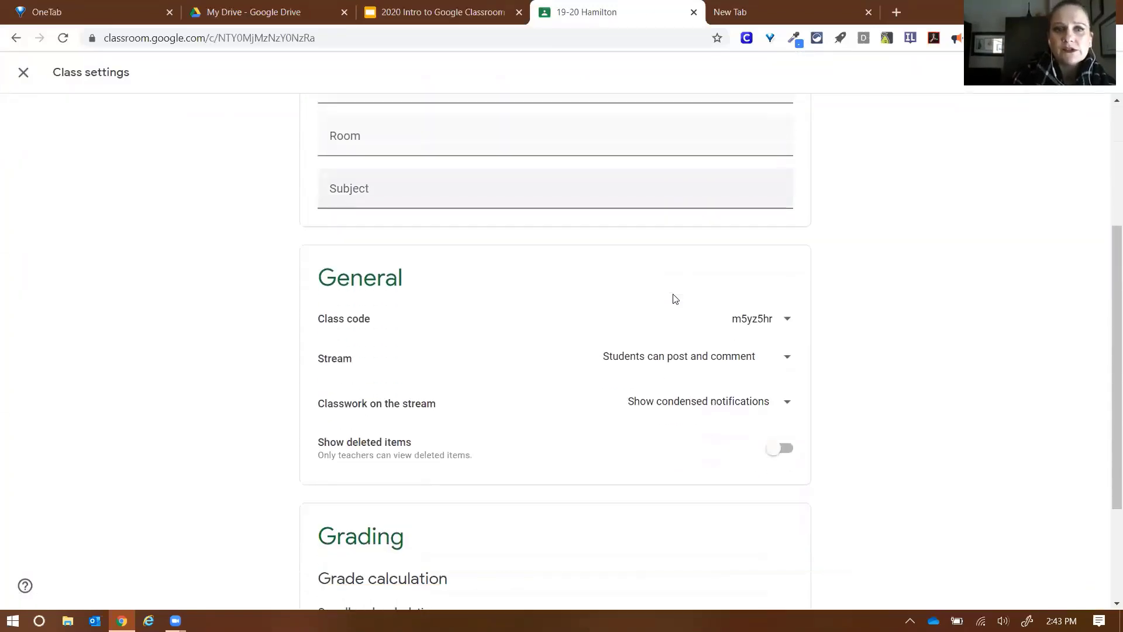
pyautogui.scroll(-2, 674, 298)
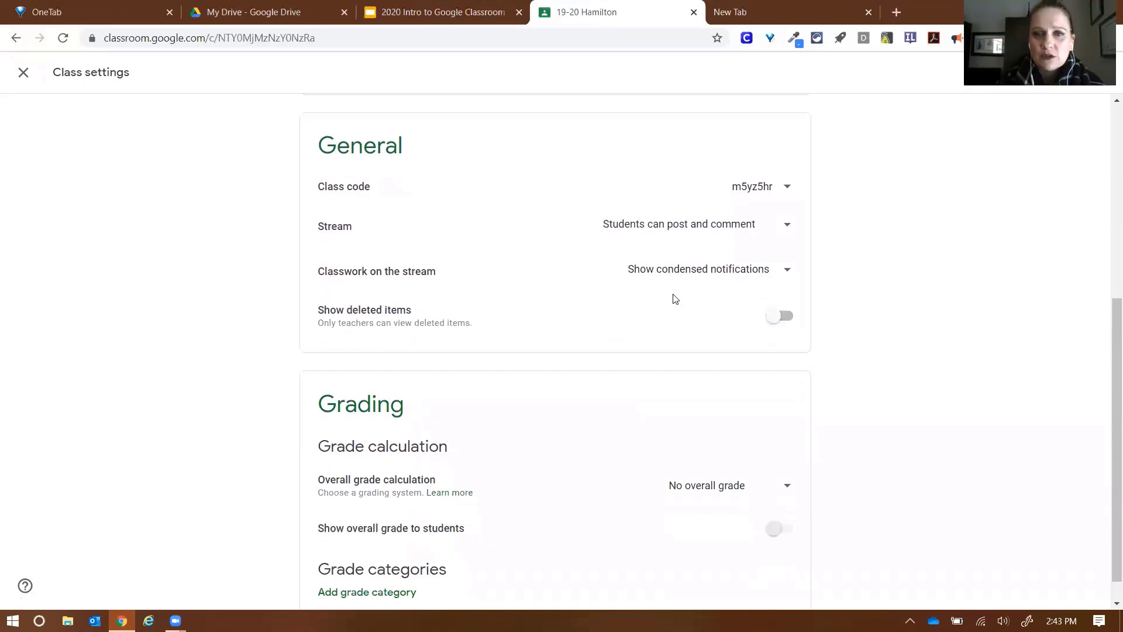
pyautogui.click(790, 188)
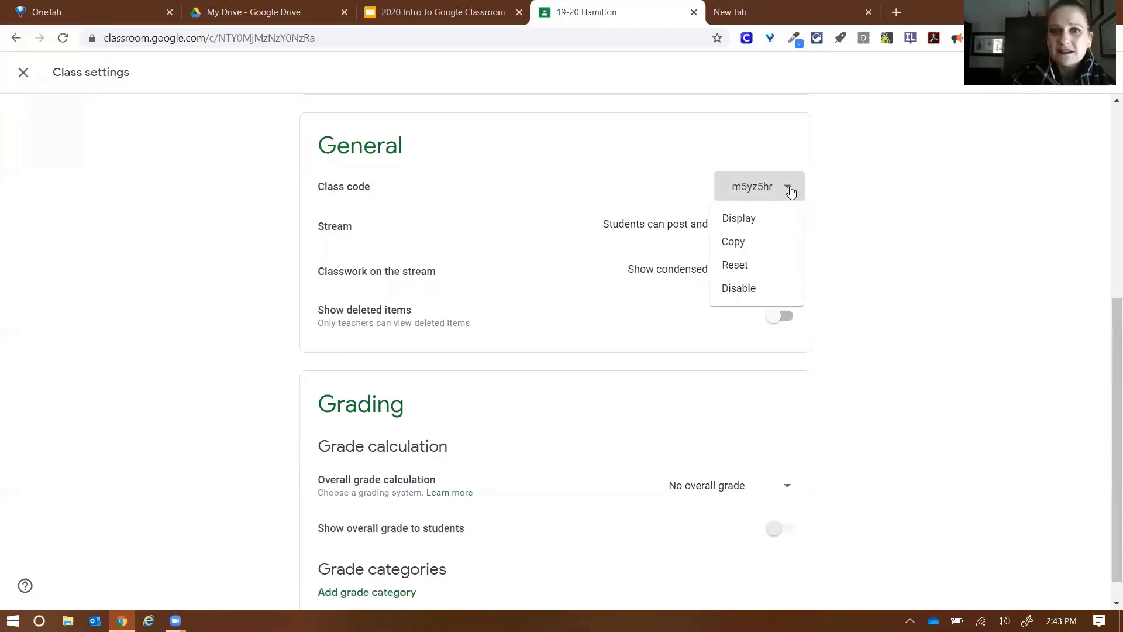
pyautogui.click(757, 270)
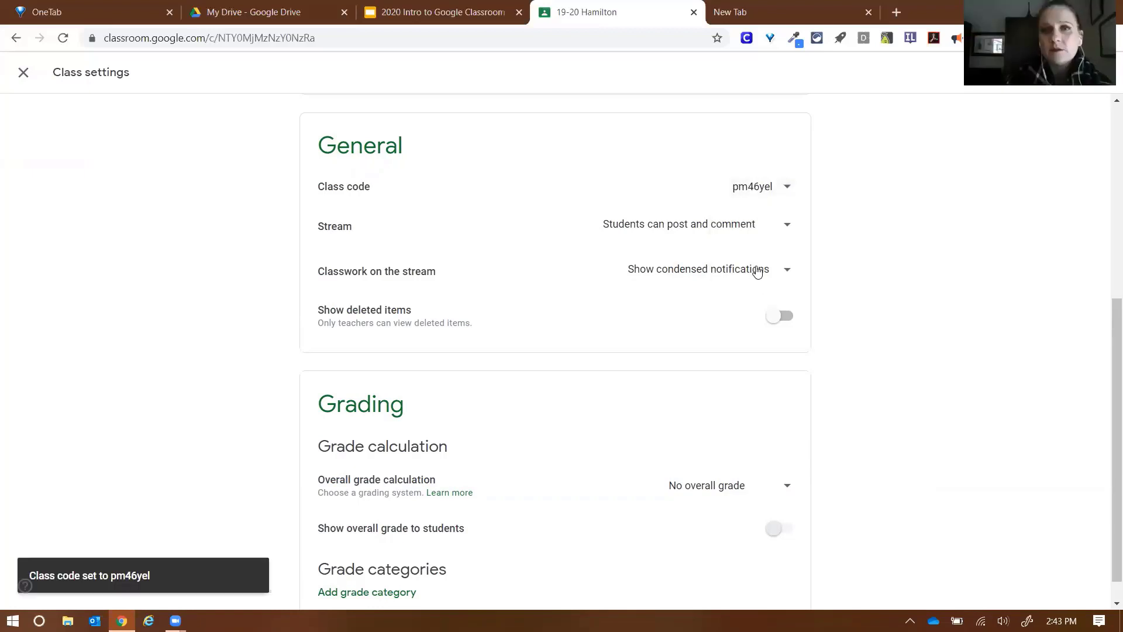
# Step: Reset the class code four more times in the General settings to generate a different code
pyautogui.click(787, 188)
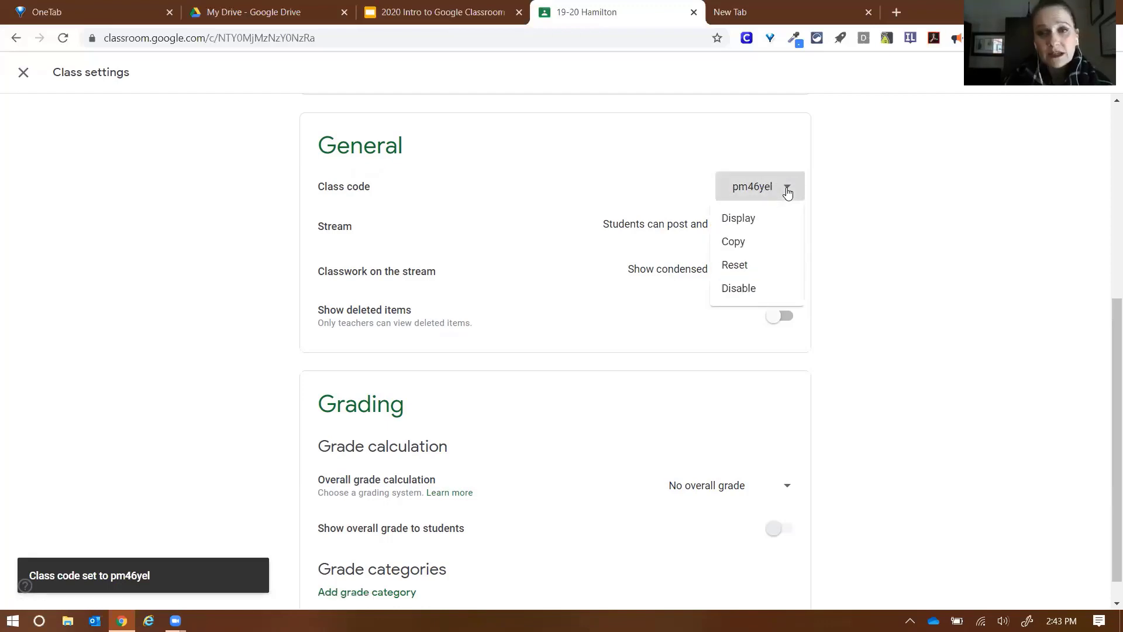
pyautogui.click(762, 272)
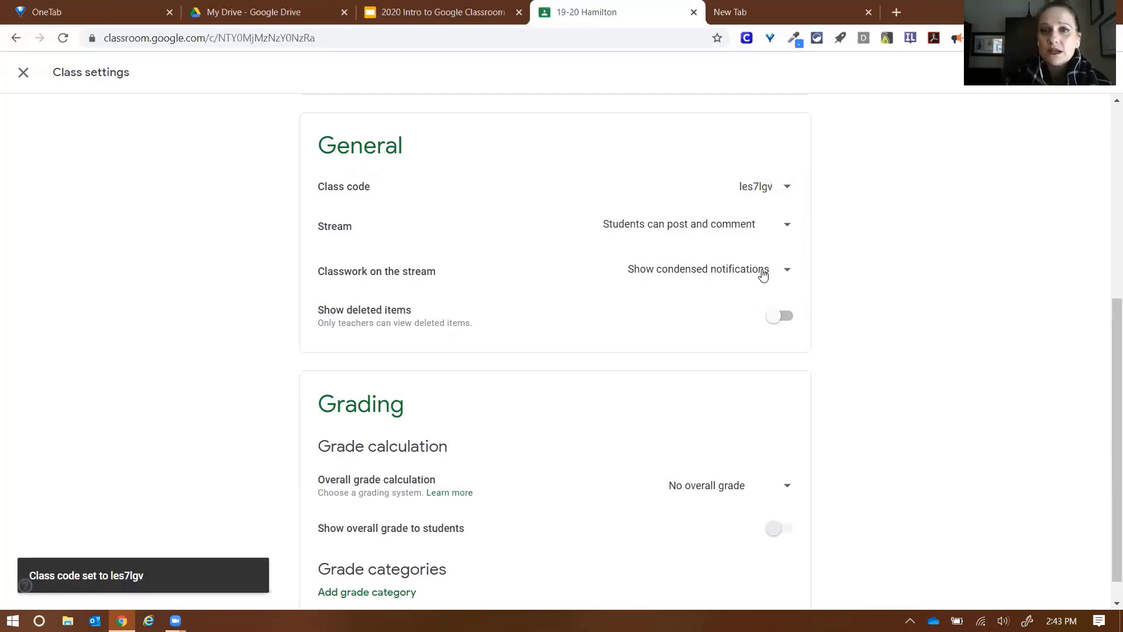
pyautogui.click(773, 193)
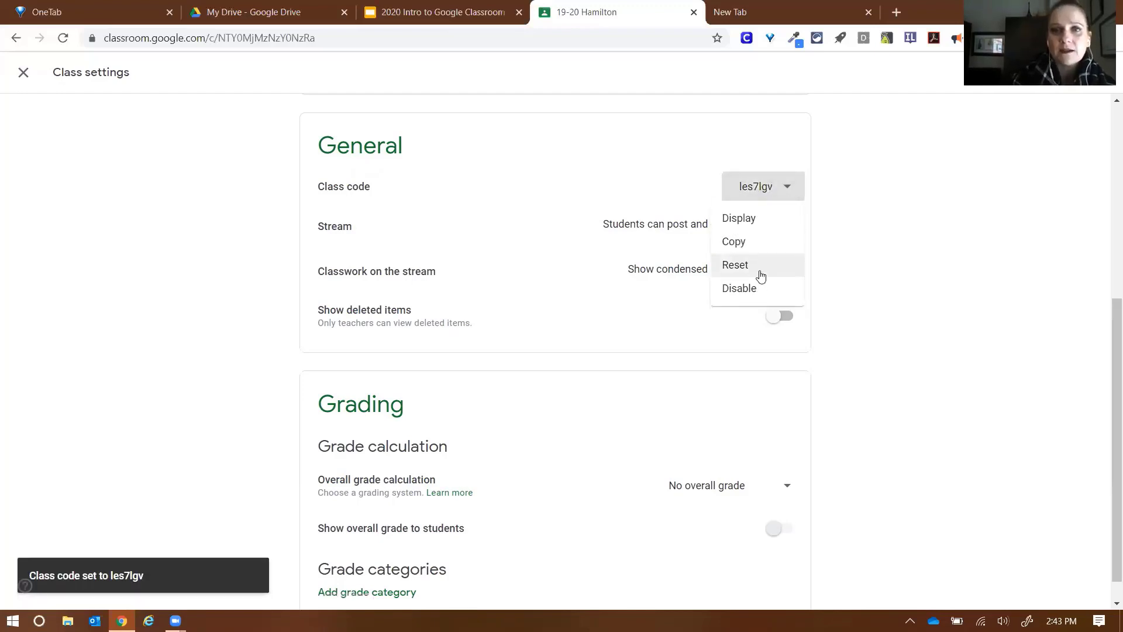
pyautogui.click(870, 248)
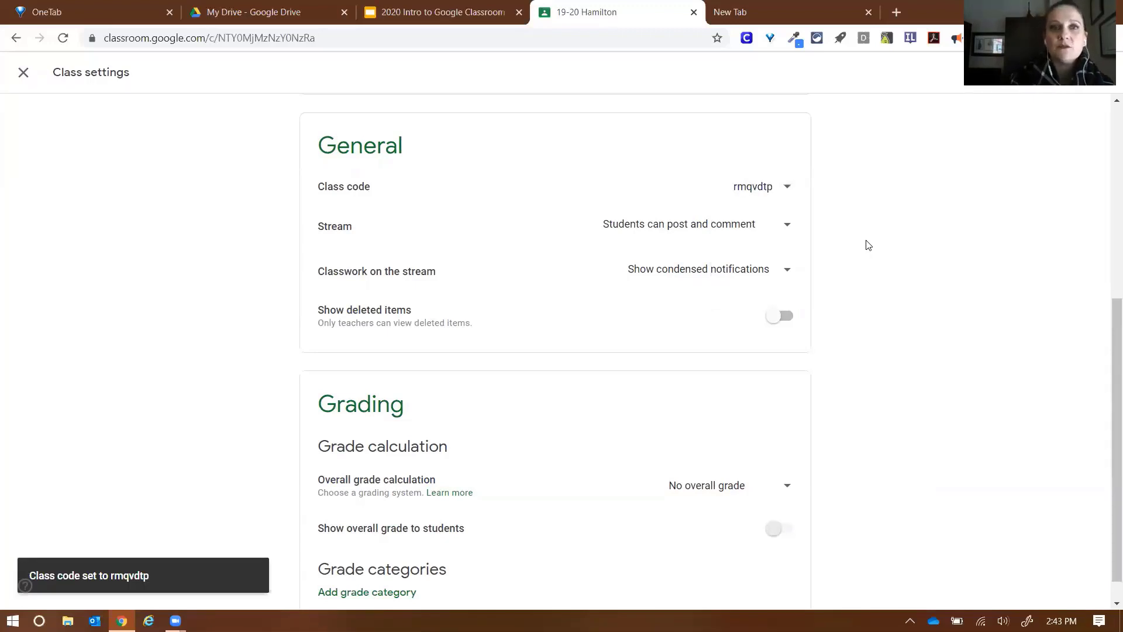
pyautogui.click(770, 188)
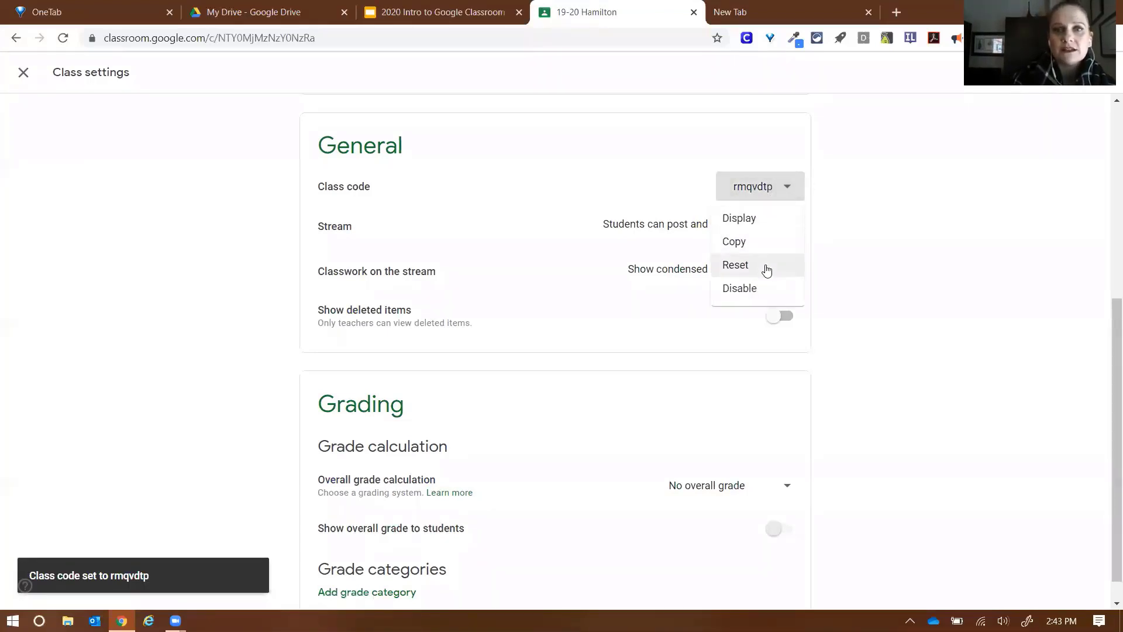
pyautogui.click(860, 214)
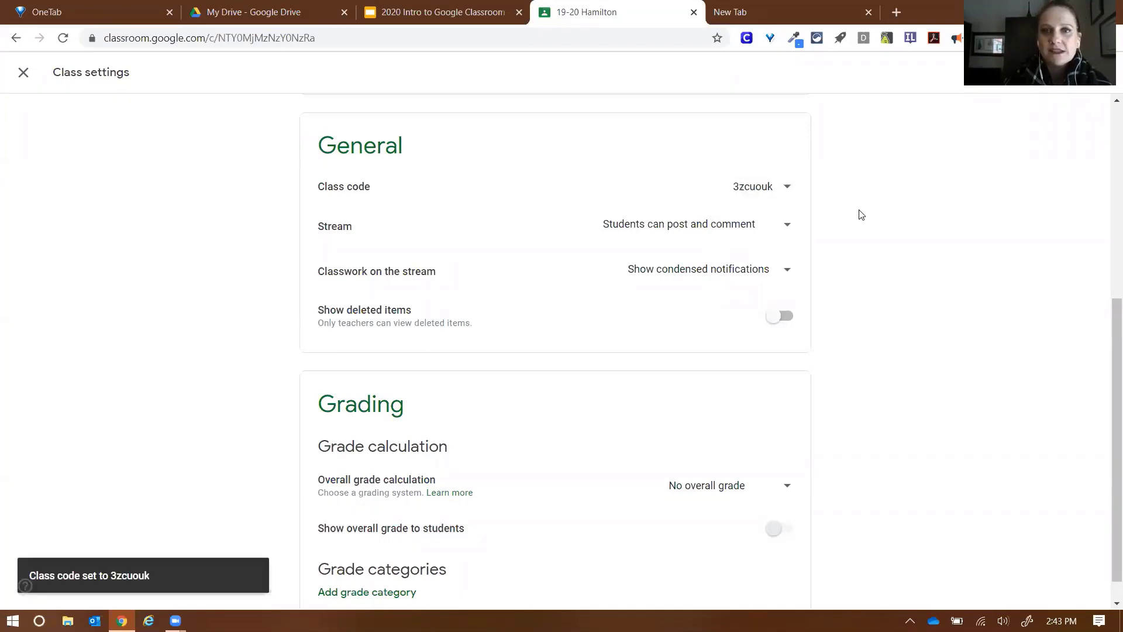
pyautogui.click(787, 186)
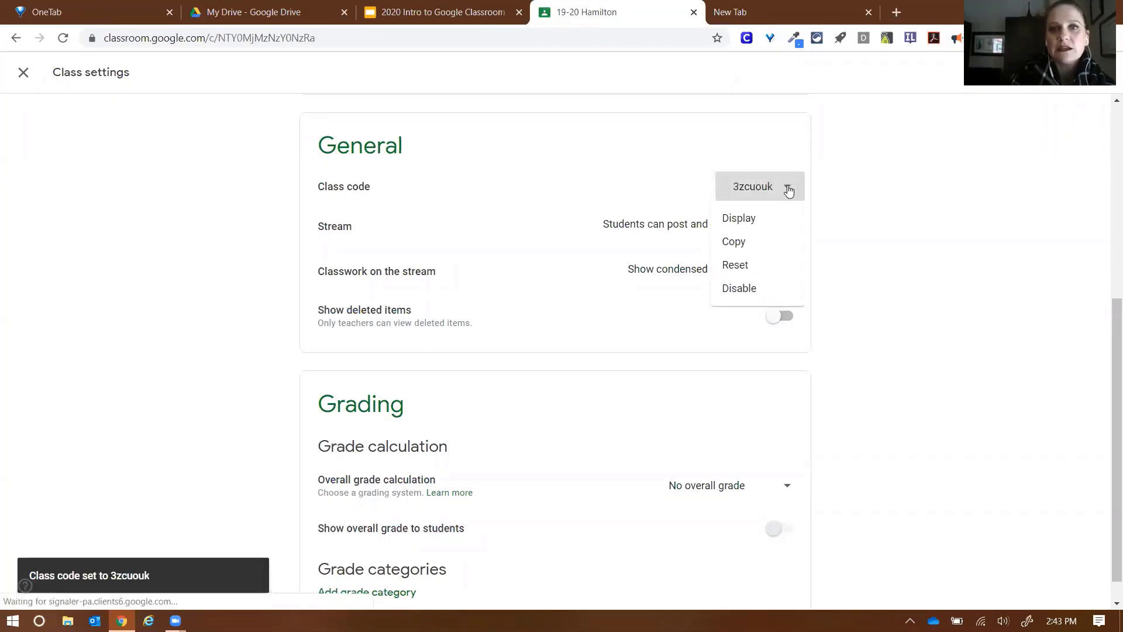
pyautogui.click(896, 215)
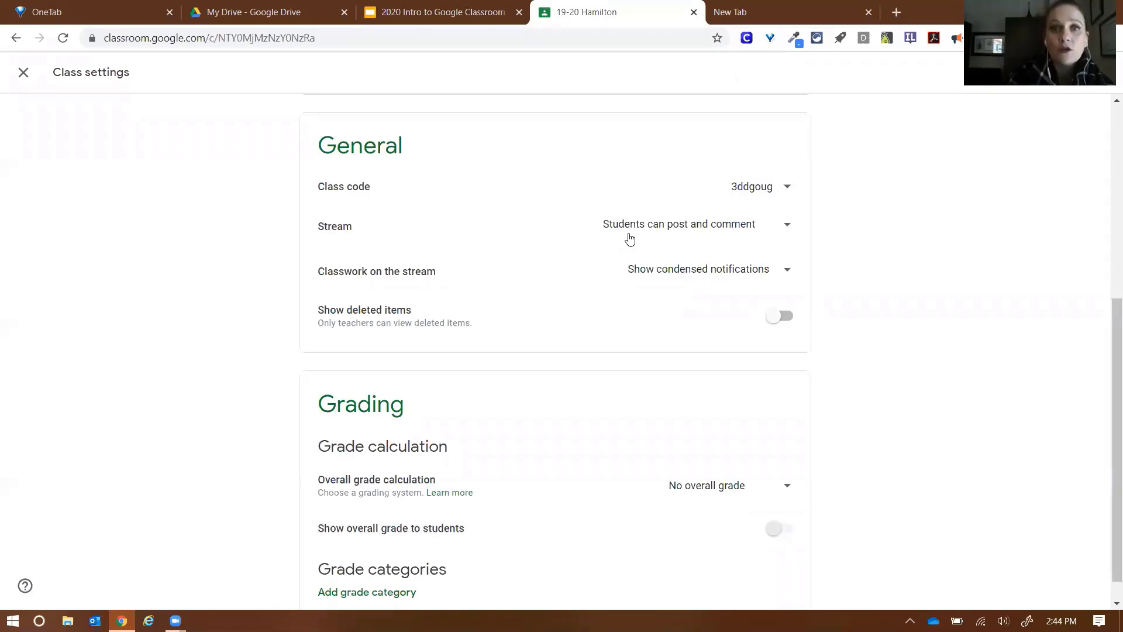
# Step: Set the Stream permission to "Only teachers can post or comment" and save the class settings
pyautogui.click(769, 226)
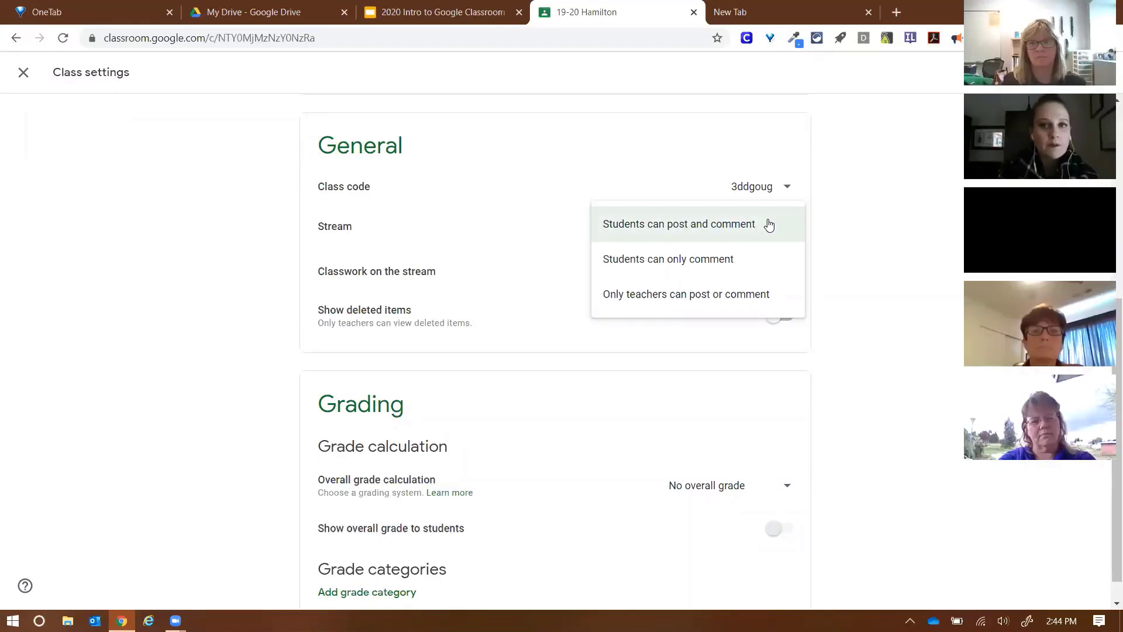
pyautogui.click(730, 297)
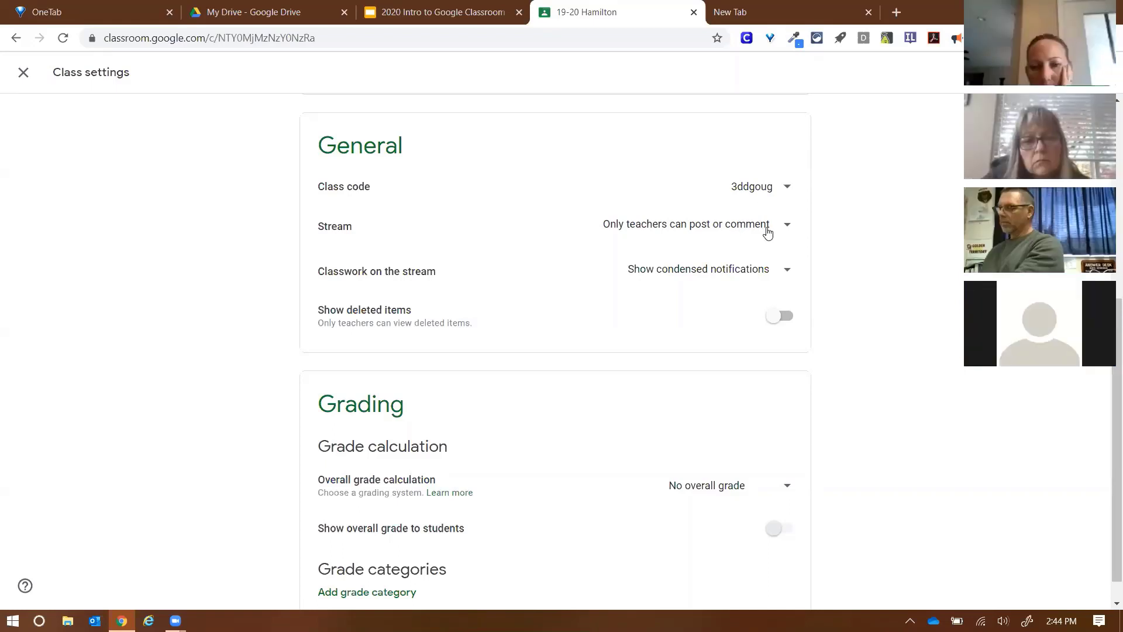
pyautogui.click(769, 233)
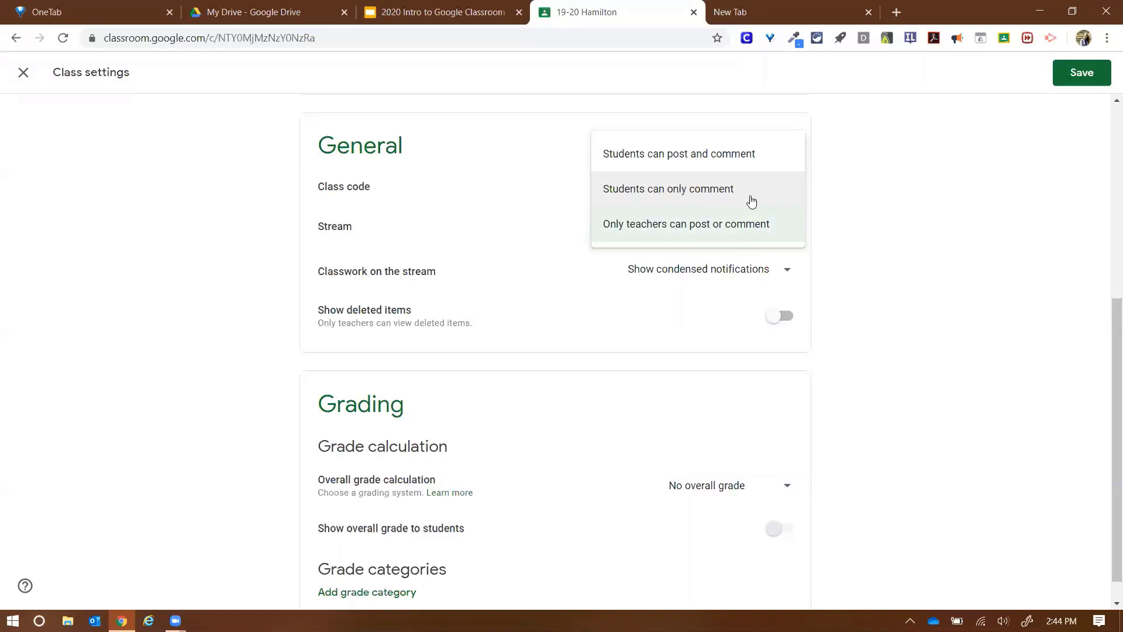
pyautogui.click(877, 230)
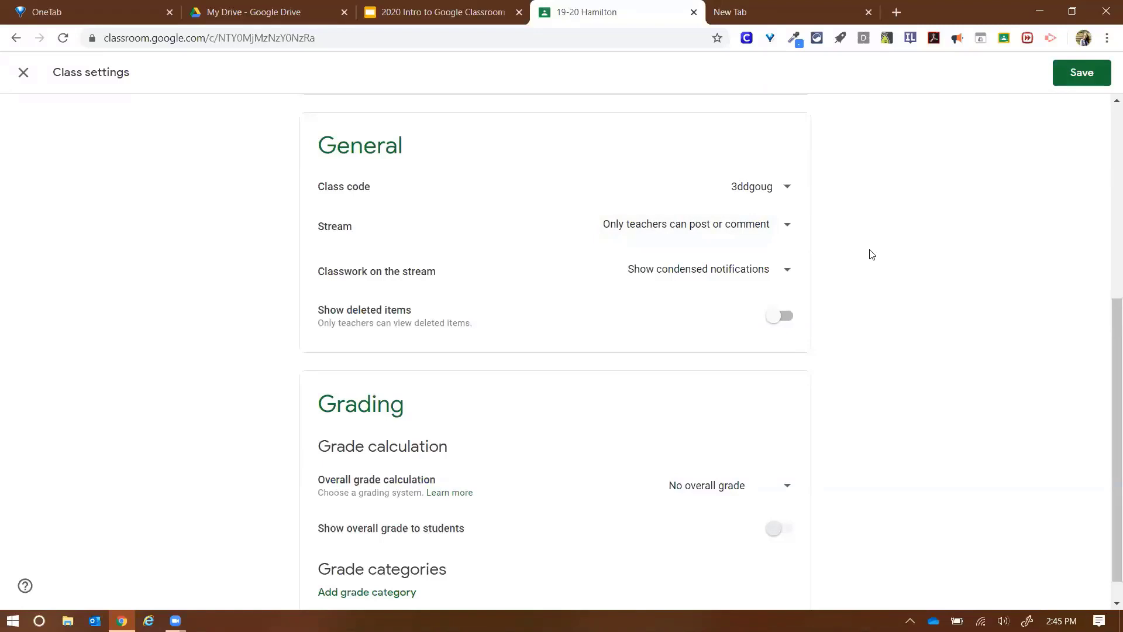
pyautogui.scroll(-1, 850, 331)
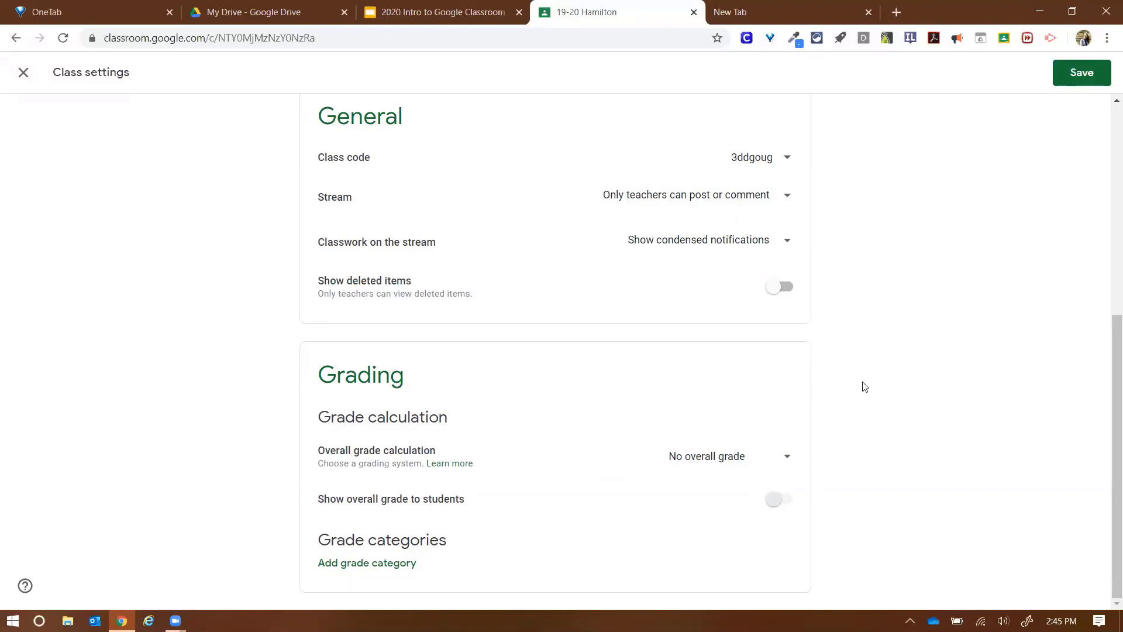
pyautogui.scroll(2, 873, 356)
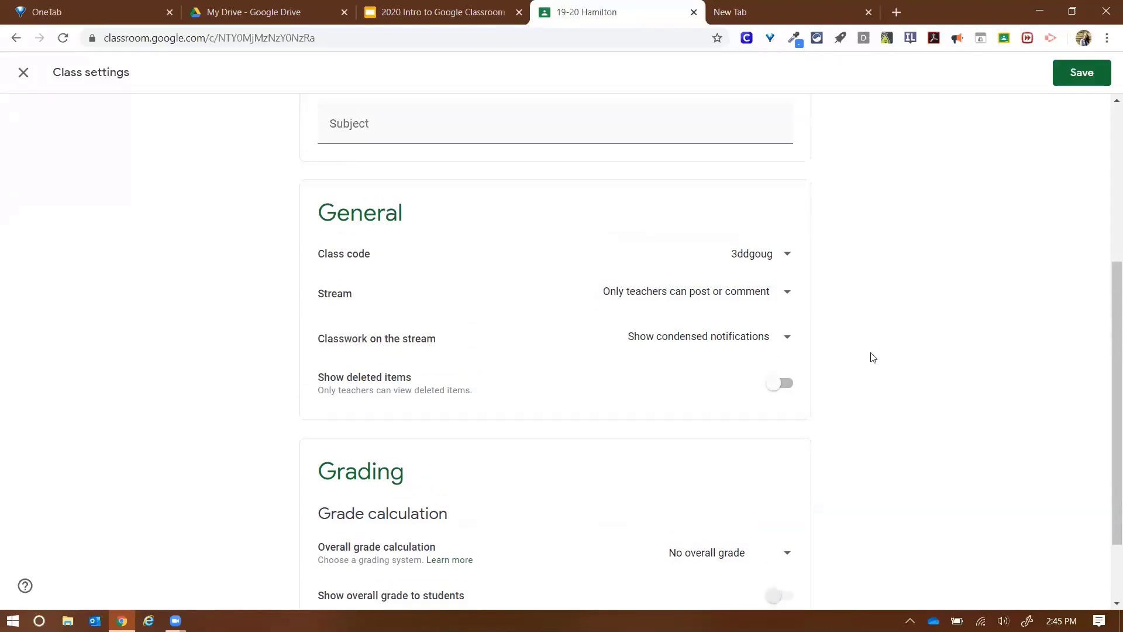
pyautogui.scroll(2, 873, 357)
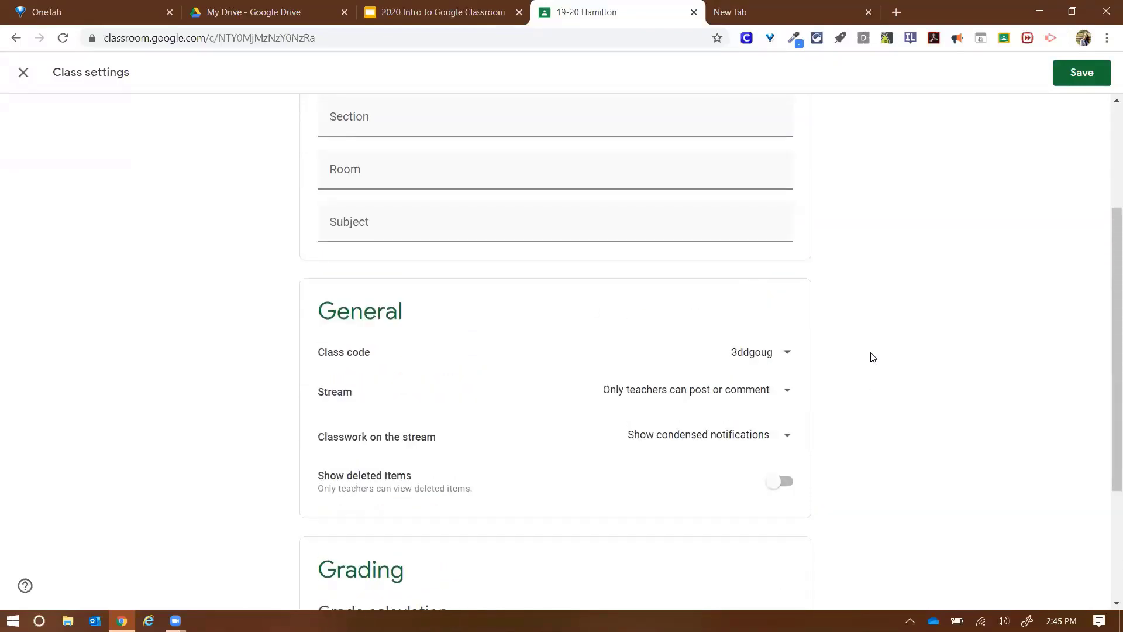
pyautogui.scroll(1, 873, 357)
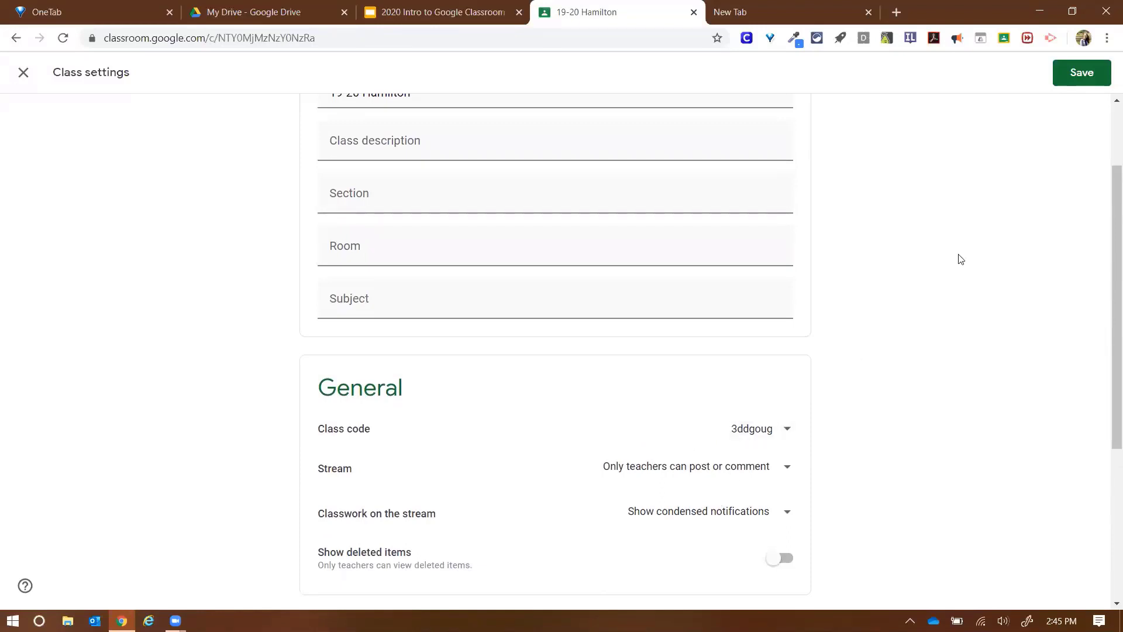
pyautogui.click(1094, 69)
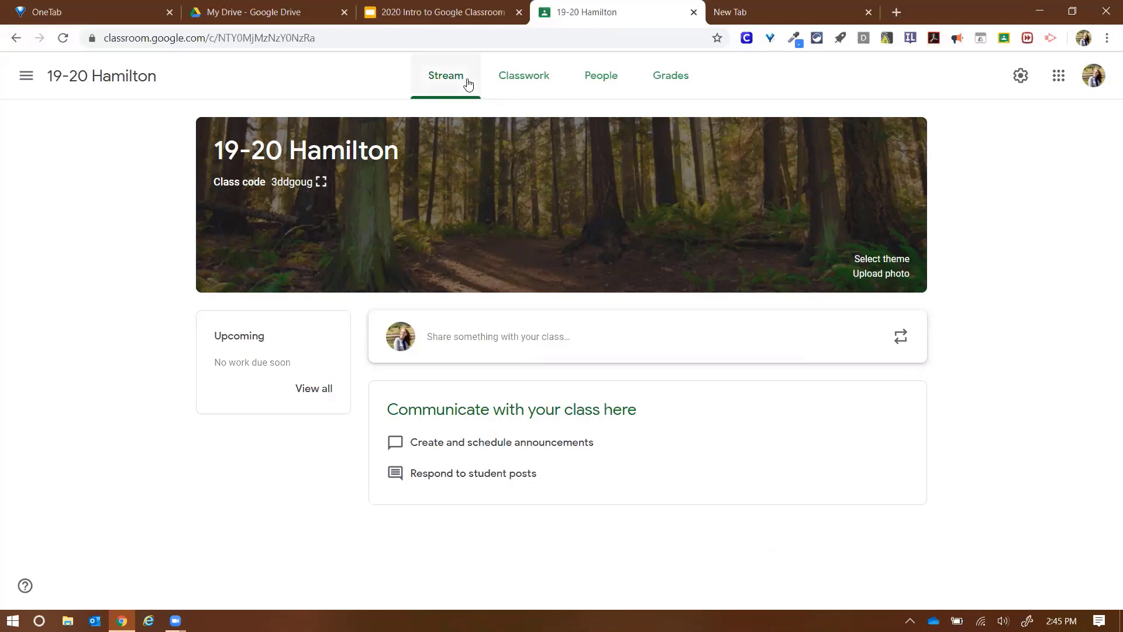
# Step: Invite a co-teacher to the class from the People page, searching by first name and choosing their school account
pyautogui.click(609, 85)
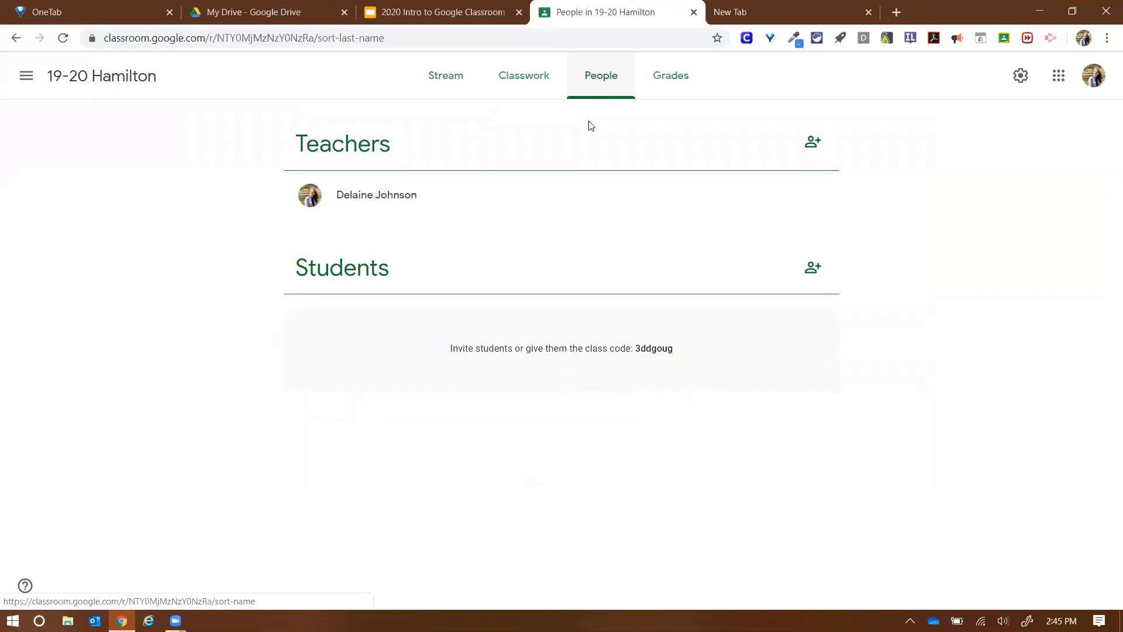
pyautogui.click(813, 152)
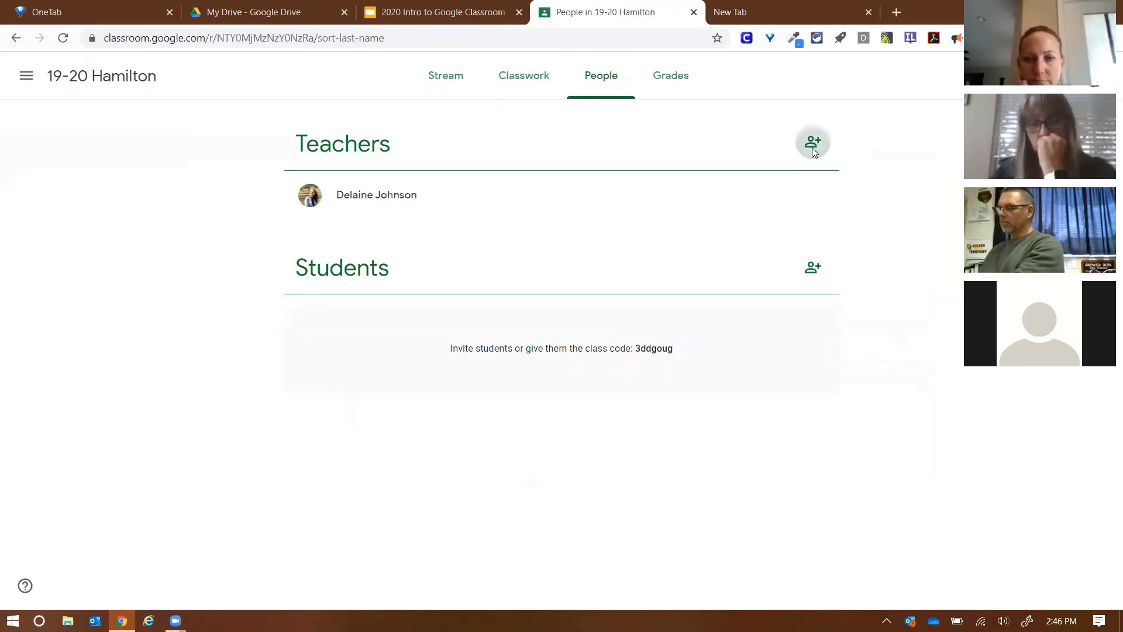
pyautogui.write('sherr')
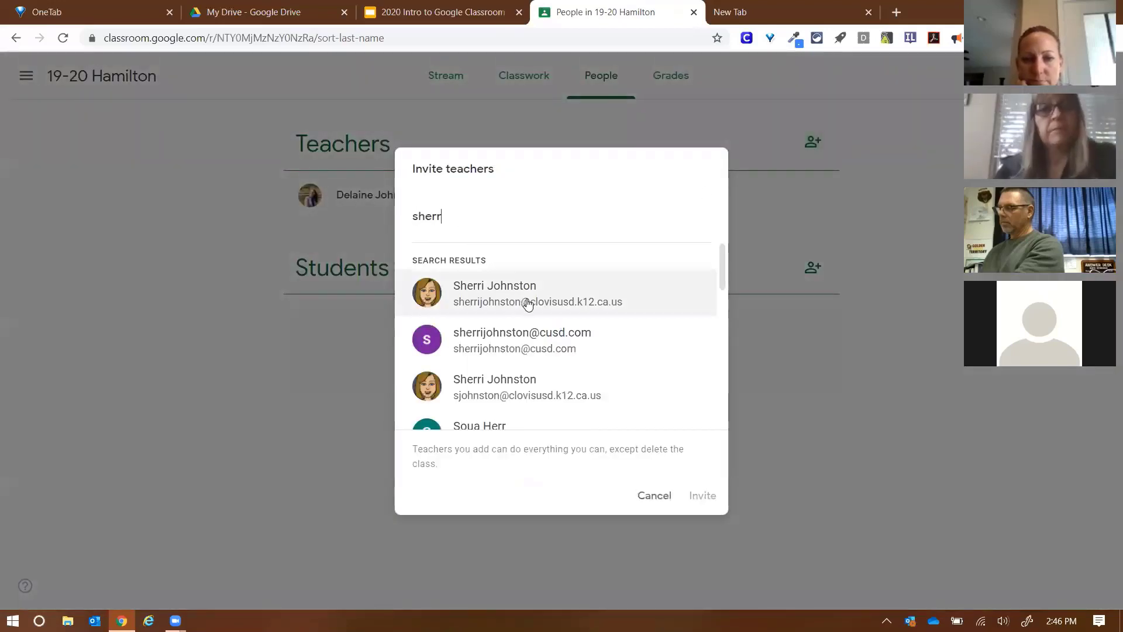
pyautogui.click(600, 302)
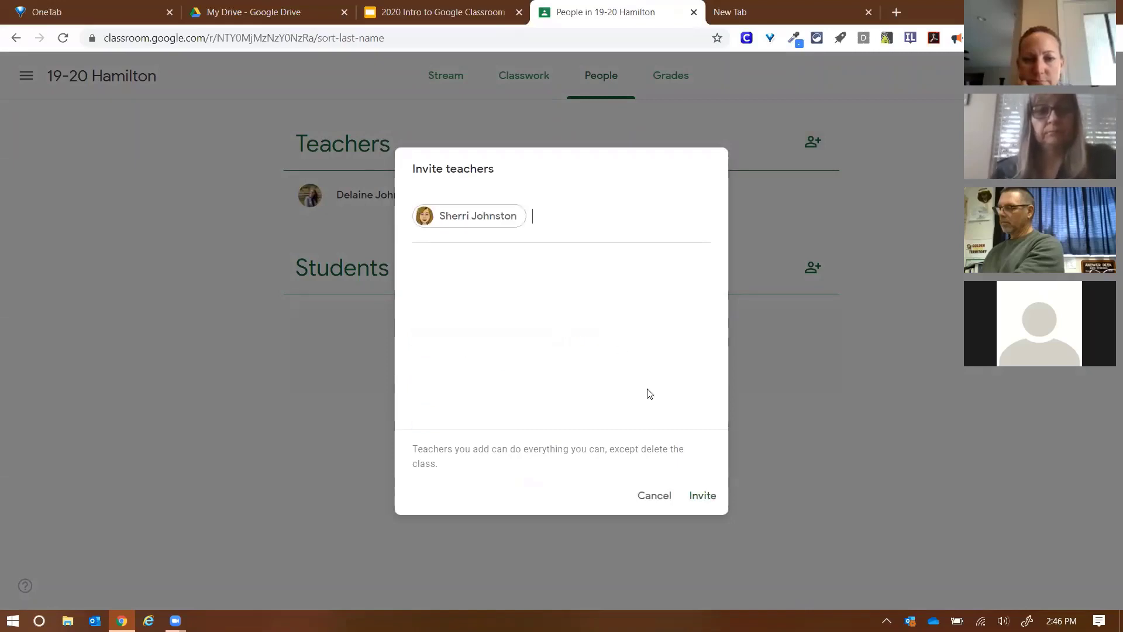
pyautogui.click(709, 503)
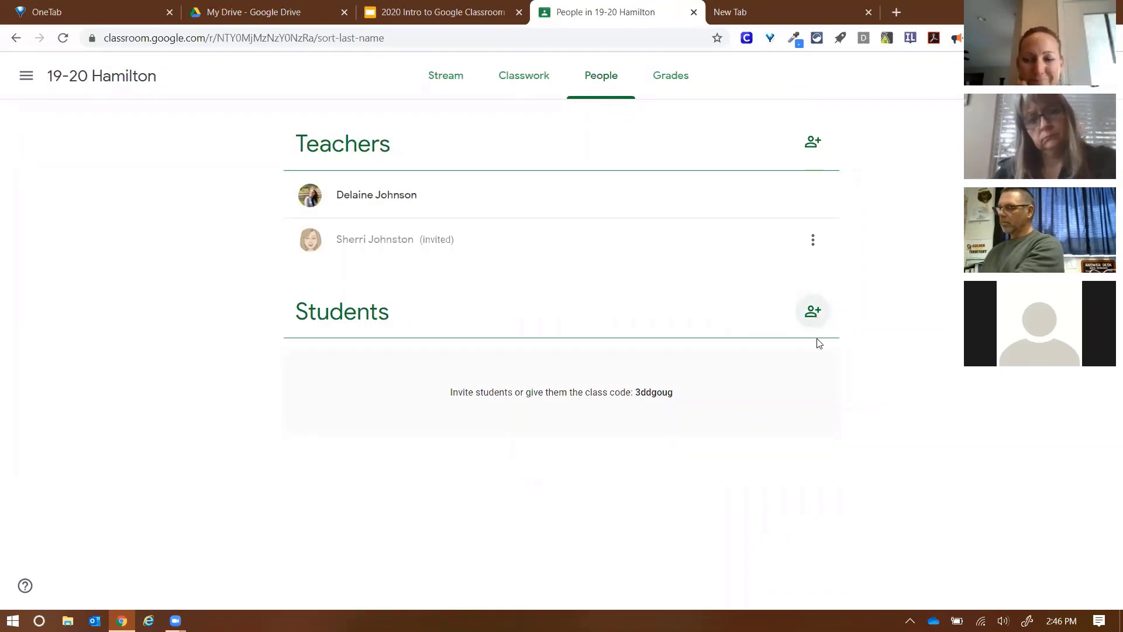
# Step: Look at the student invitation form without inviting anyone, and review the class's Stream and People pages
pyautogui.click(812, 320)
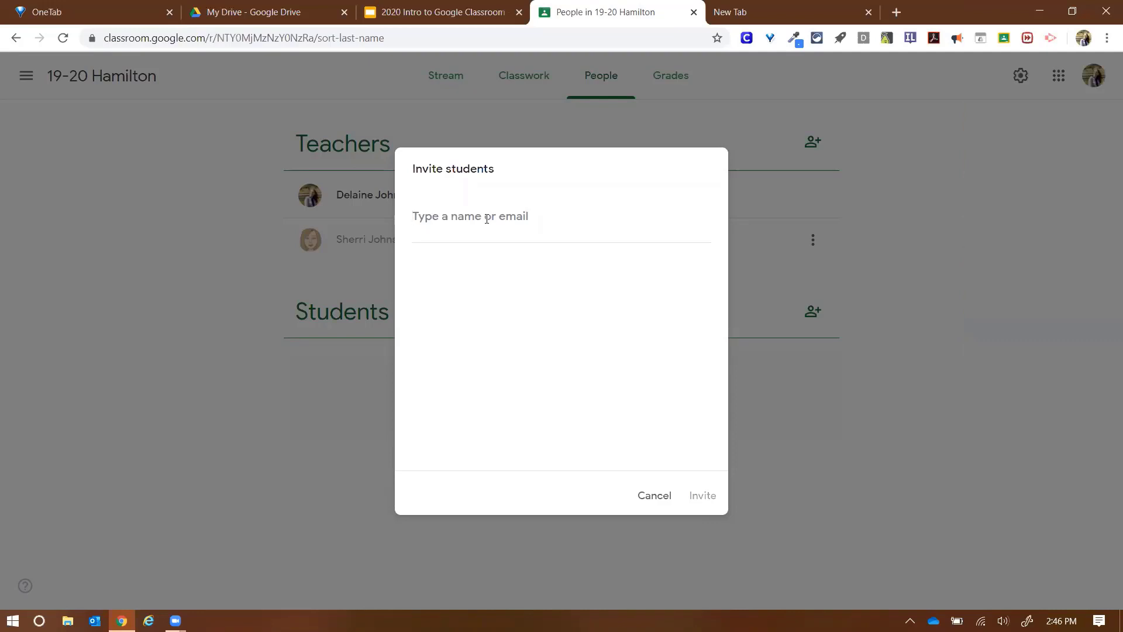
pyautogui.click(649, 498)
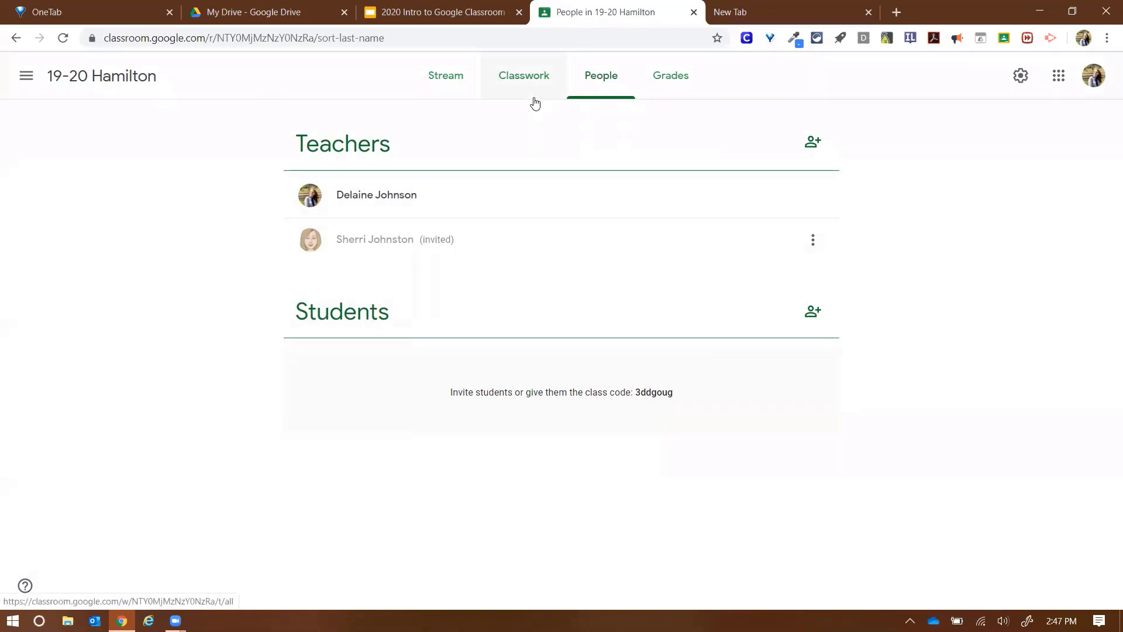
pyautogui.click(466, 89)
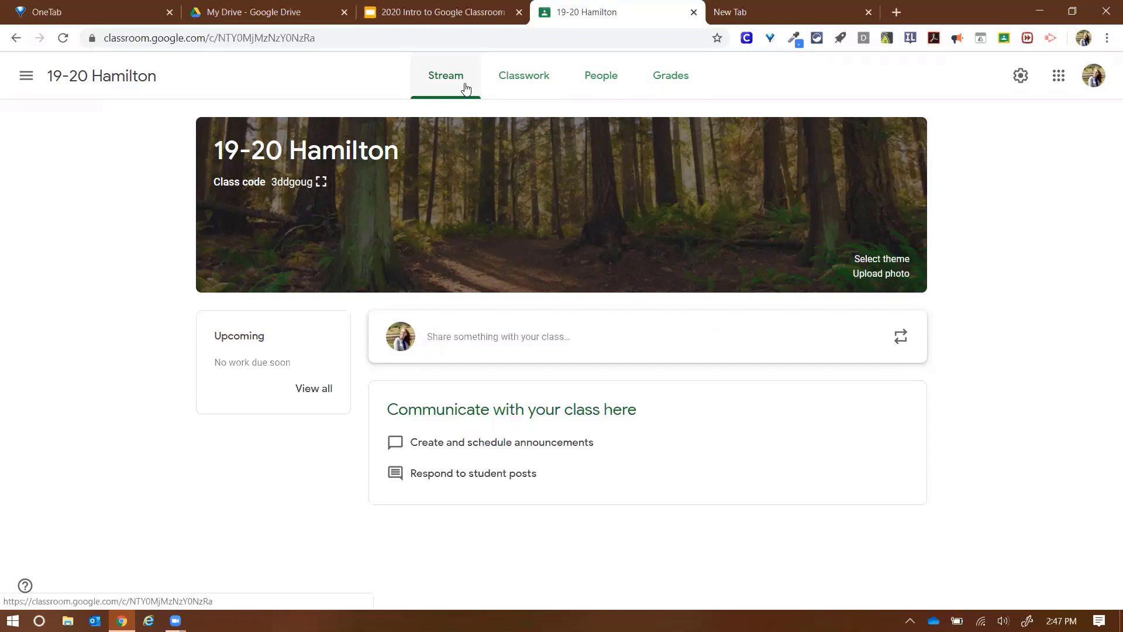
pyautogui.rightClick(533, 92)
pyautogui.click(604, 76)
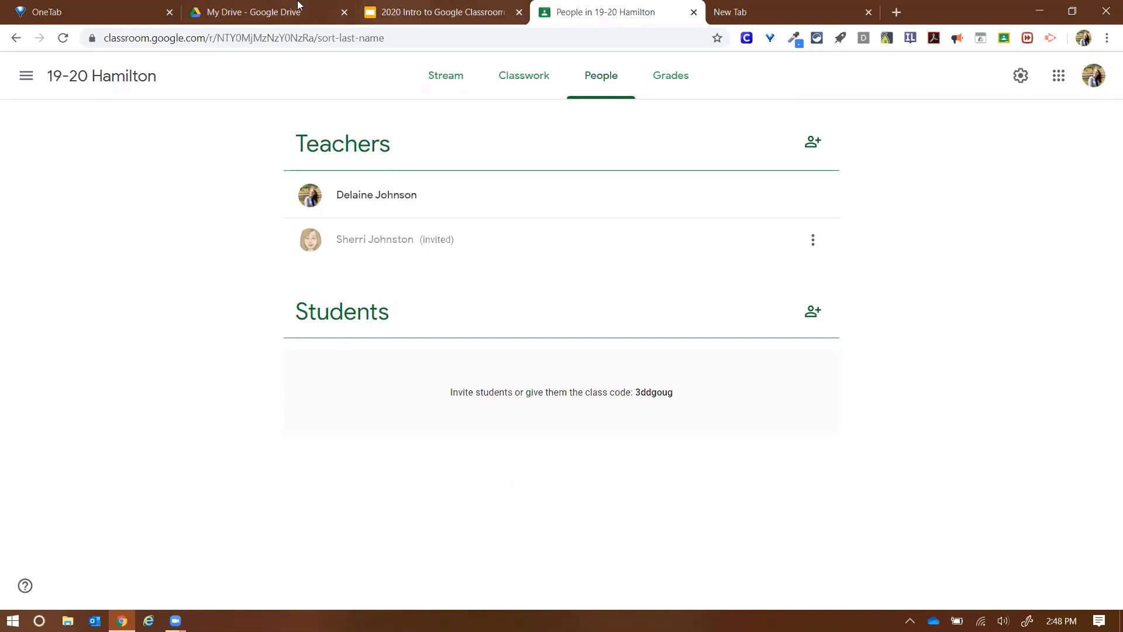
# Step: Switch to the 2020 Intro to Google Classroom presentation and view slide 22 on students joining with an invite
pyautogui.click(439, 12)
pyautogui.scroll(-5, 74, 408)
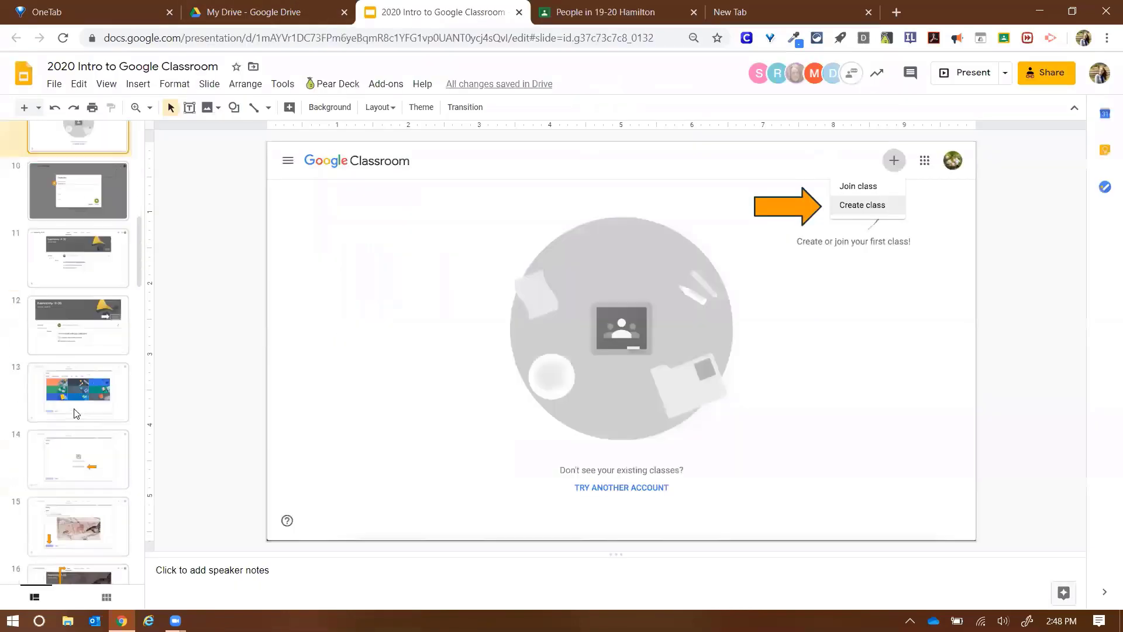
pyautogui.scroll(-9, 75, 411)
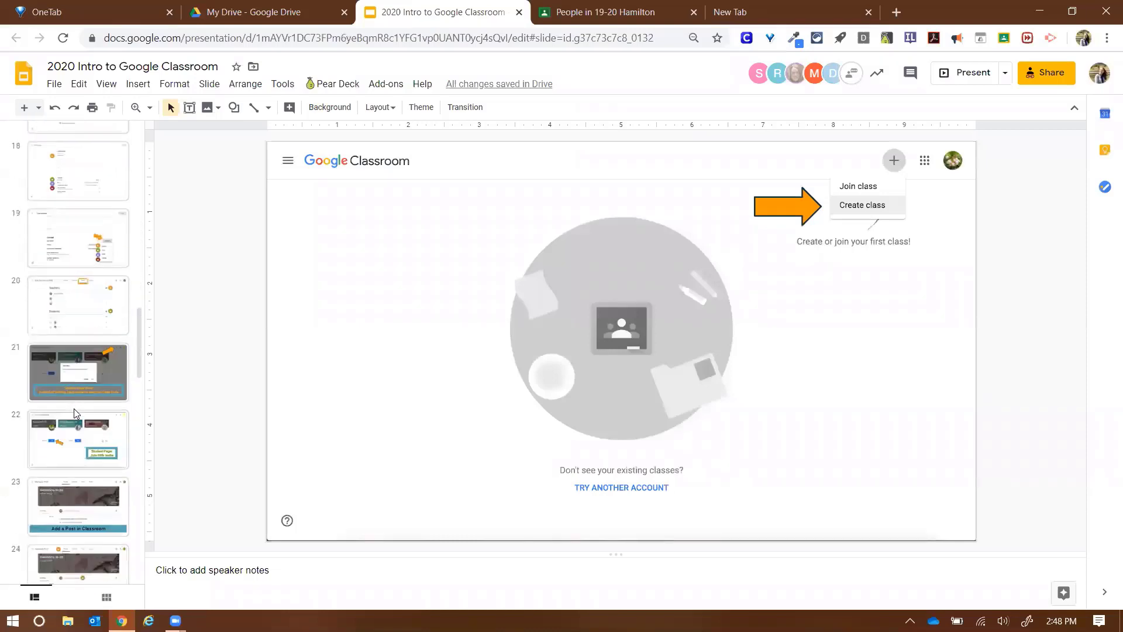
pyautogui.click(78, 351)
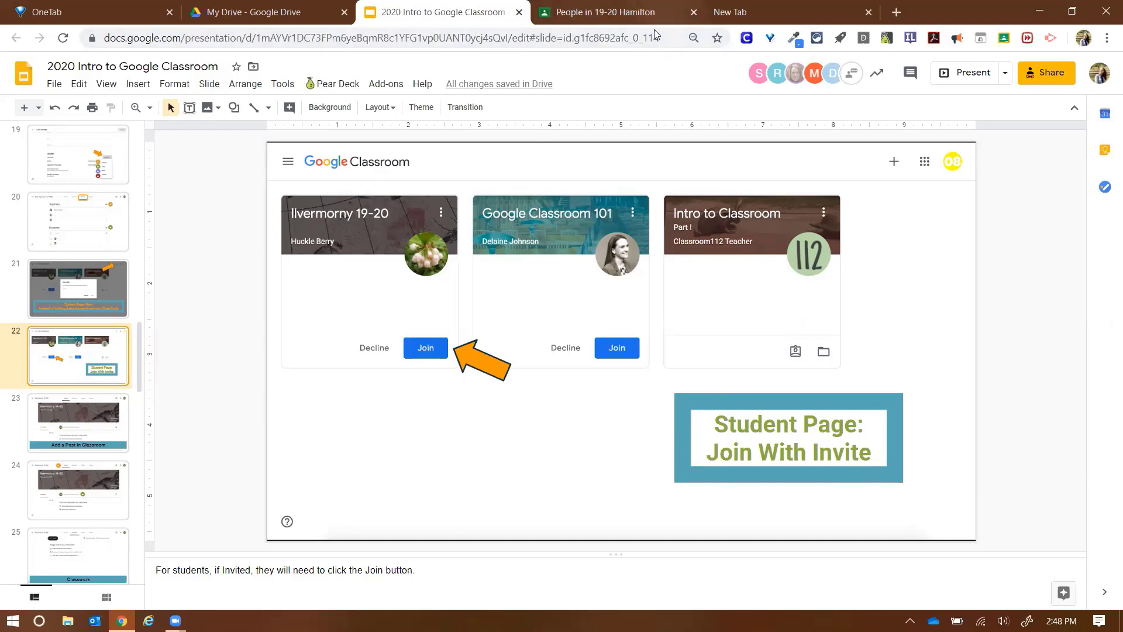
# Step: Return to the 19-20 Hamilton class and post to all students: "Hello! I will be on Zoom from 10a-11a tomorrow morning. See you there!"
pyautogui.click(608, 12)
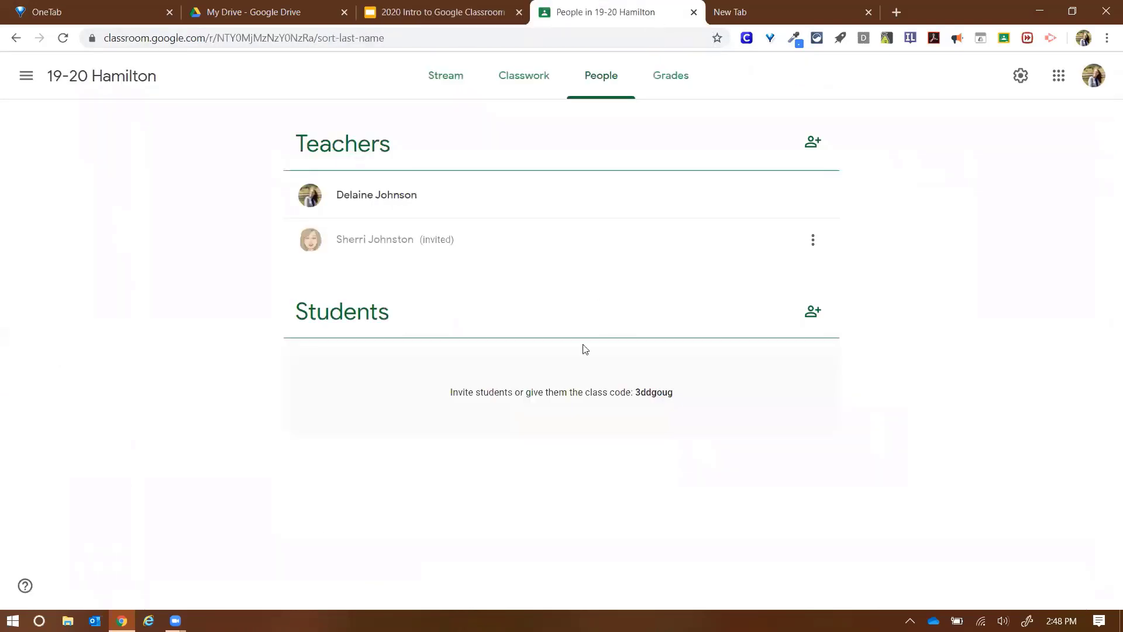
pyautogui.click(527, 78)
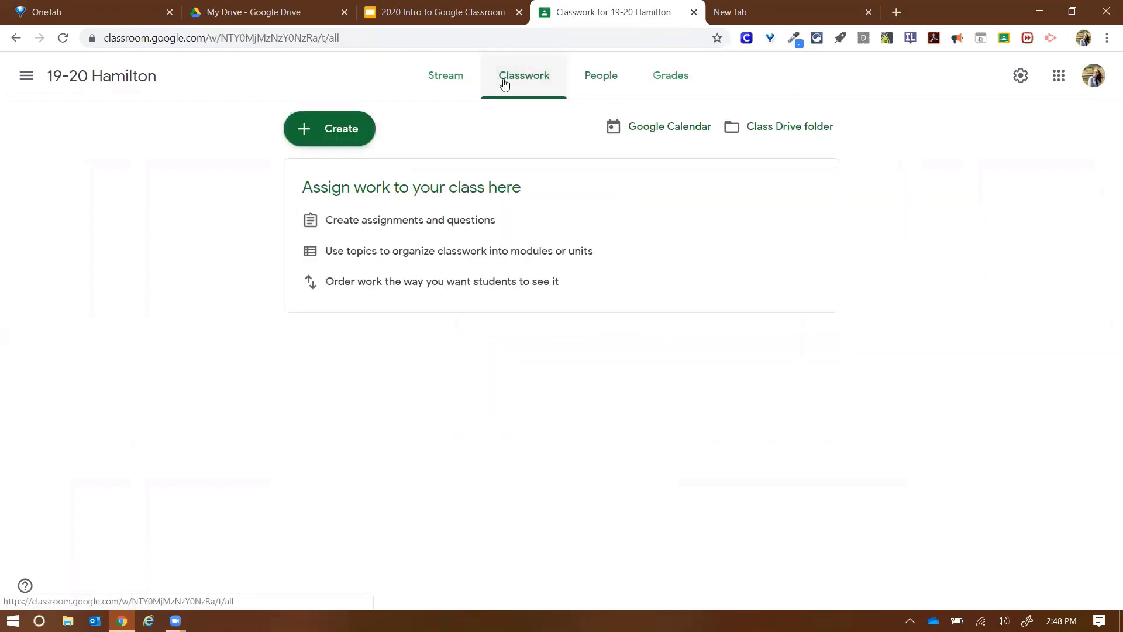
pyautogui.click(459, 80)
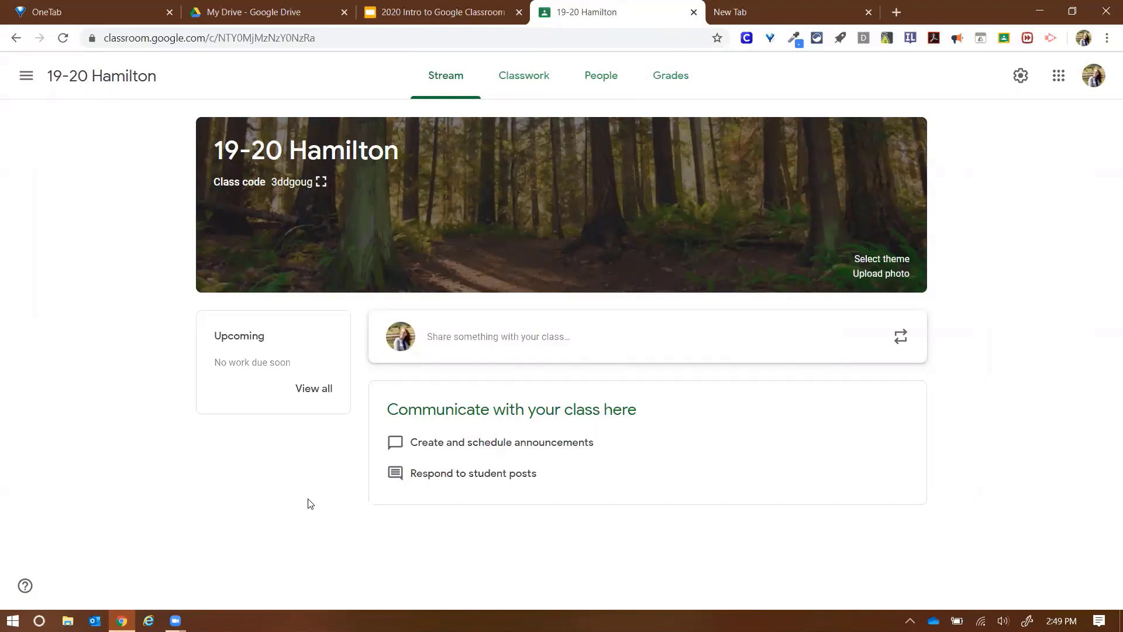
pyautogui.click(471, 348)
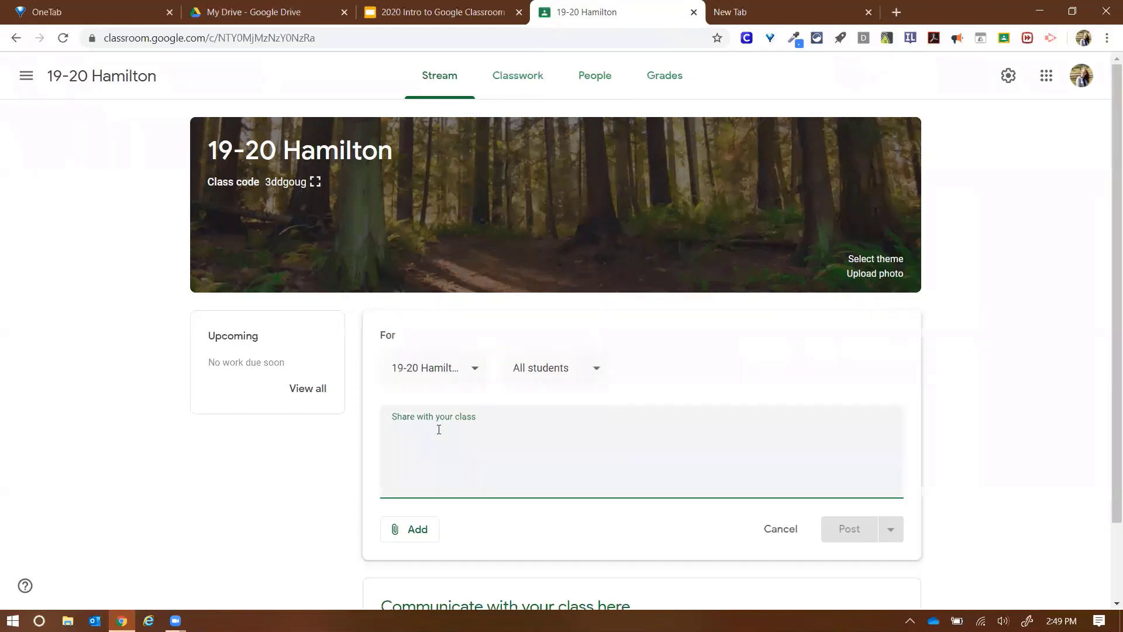
pyautogui.write('Hell')
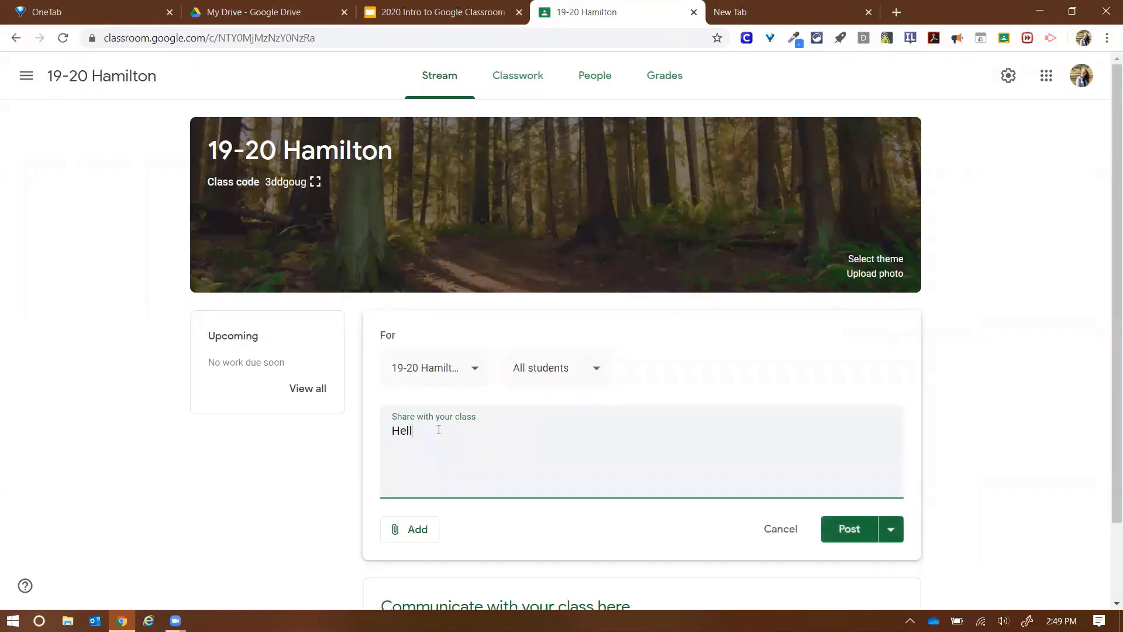
pyautogui.write('o! I will be on Zoom from 10a-11a t')
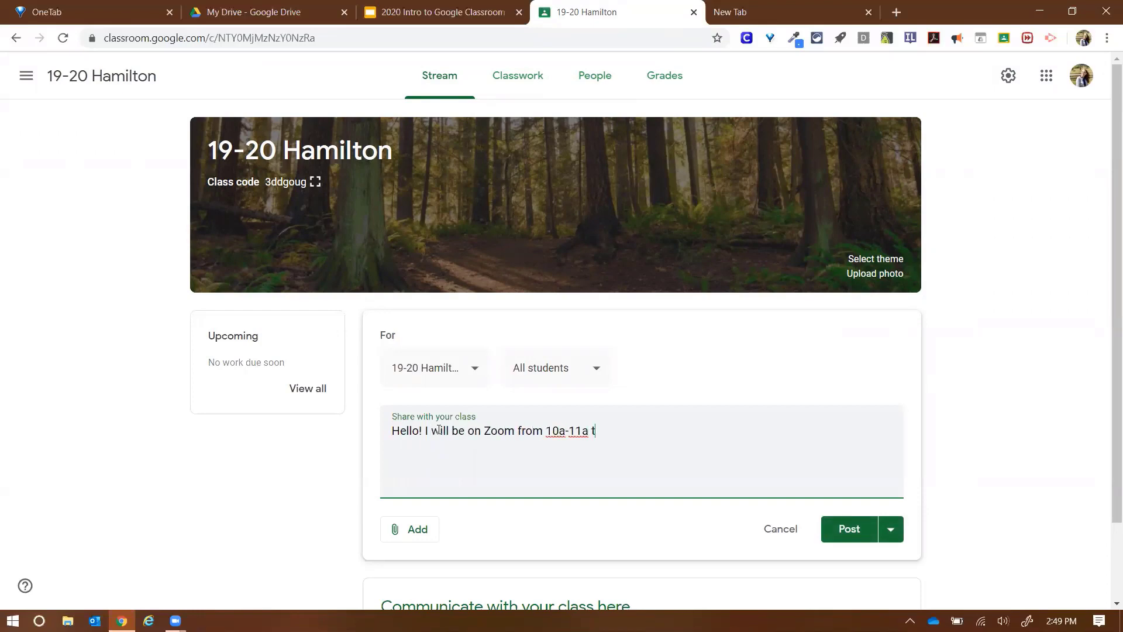
pyautogui.write('omorrow morning. See ')
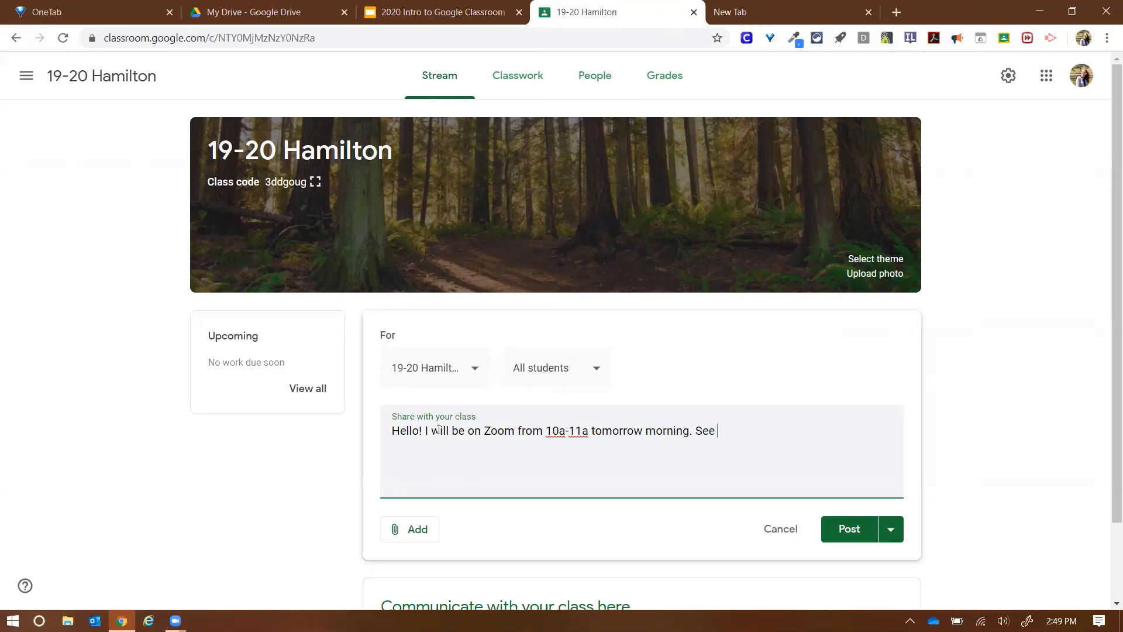
pyautogui.write('you there!')
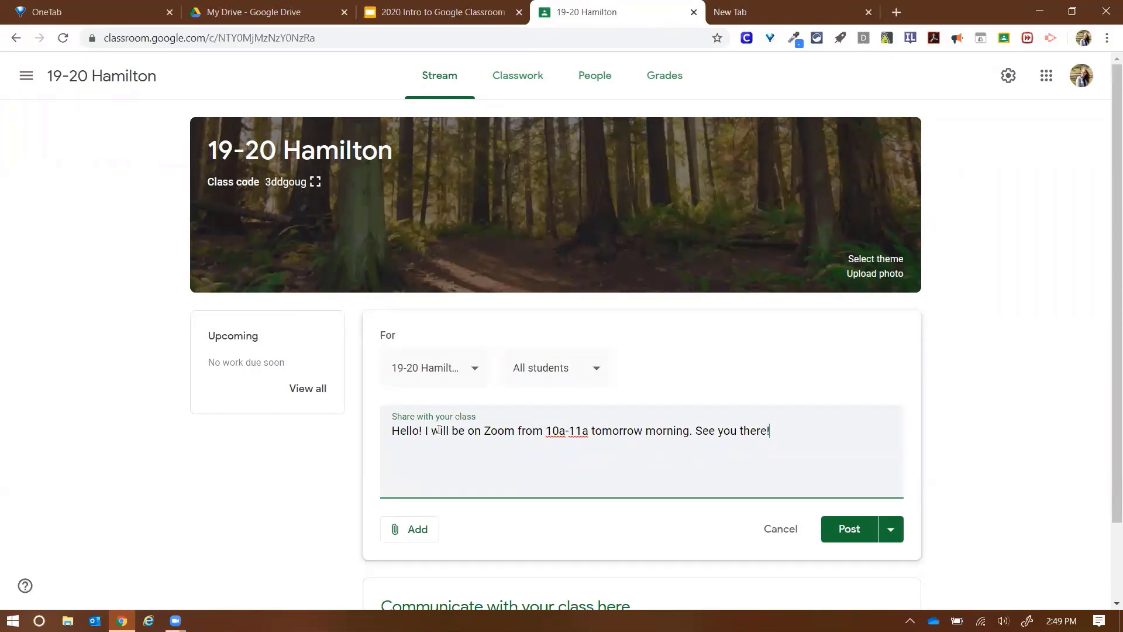
pyautogui.click(841, 529)
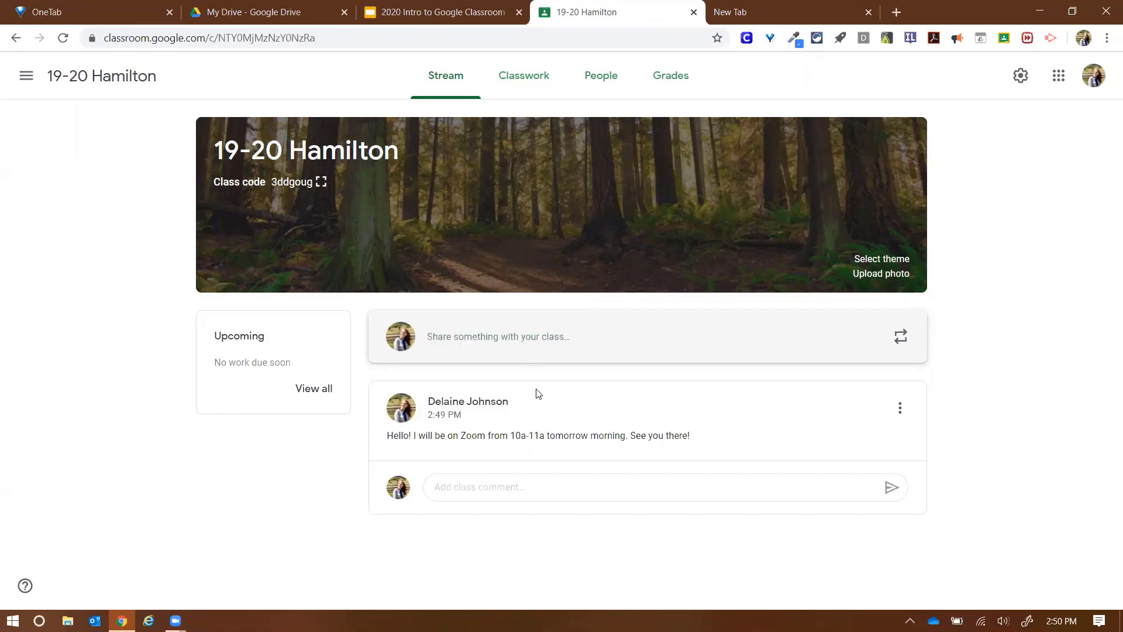
# Step: View the class's Classwork page, switch to Google Drive and create a blank Google Docs document in My Drive
pyautogui.click(543, 92)
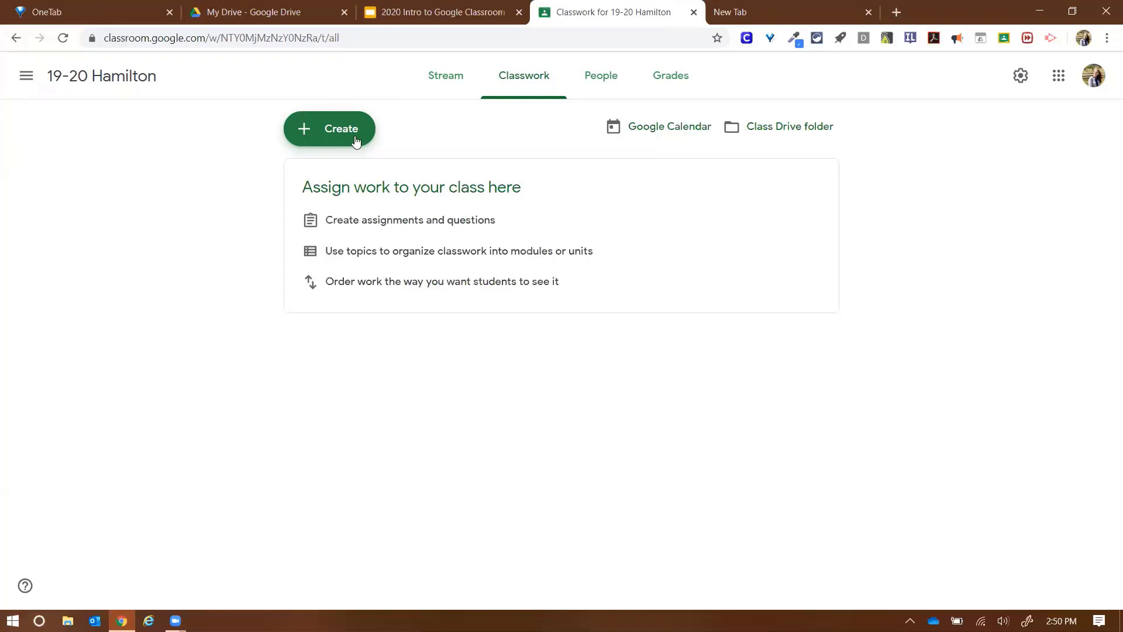
pyautogui.click(266, 12)
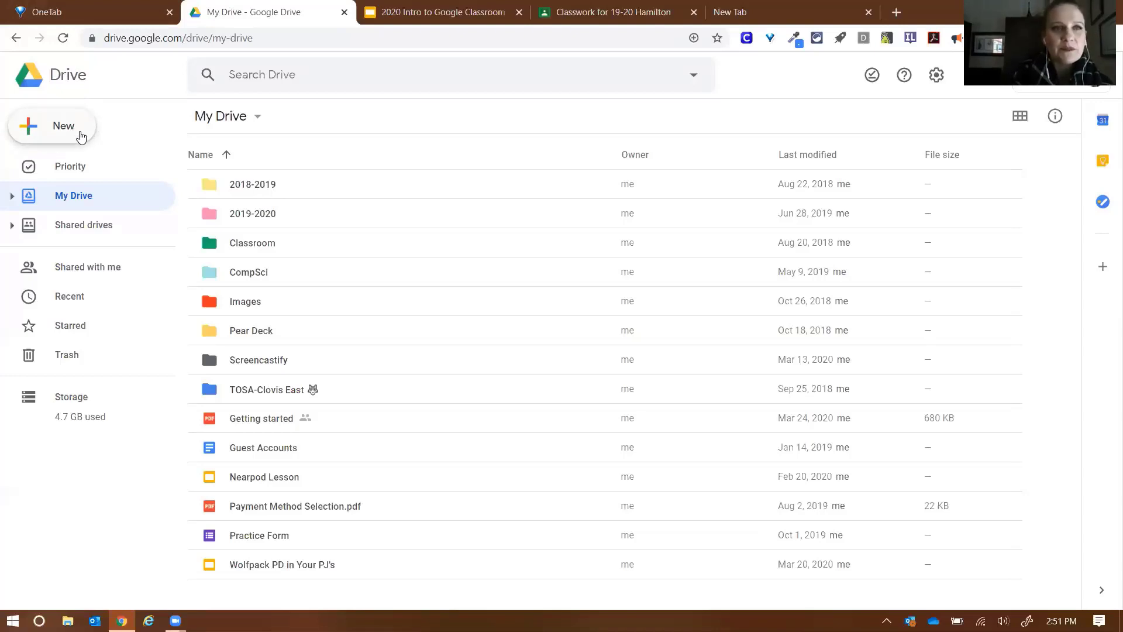
pyautogui.click(82, 137)
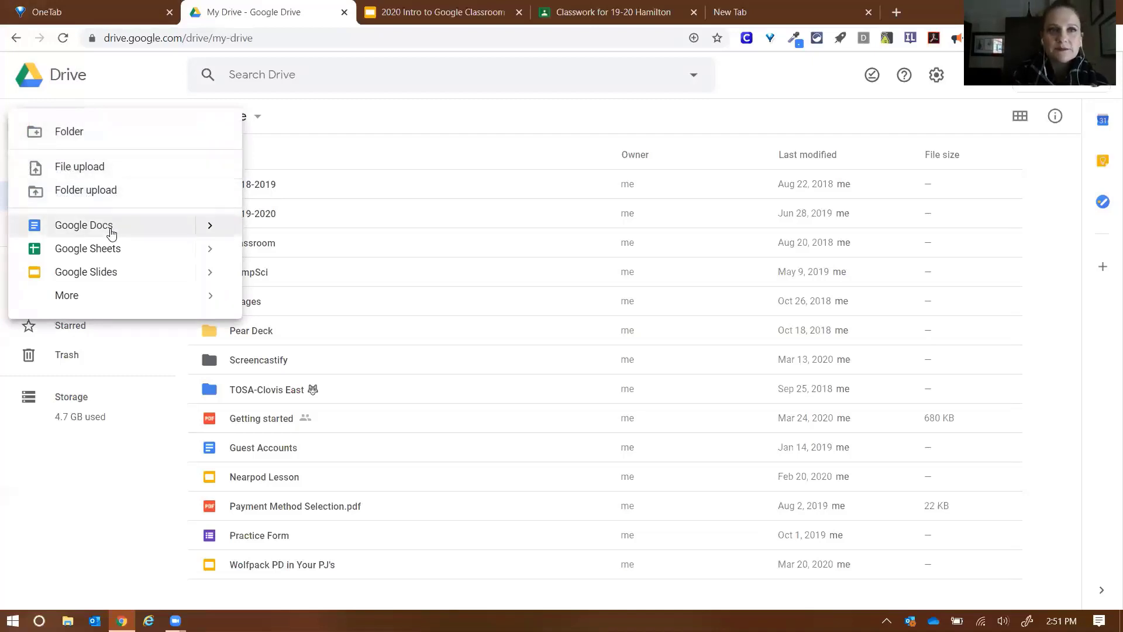
pyautogui.click(112, 233)
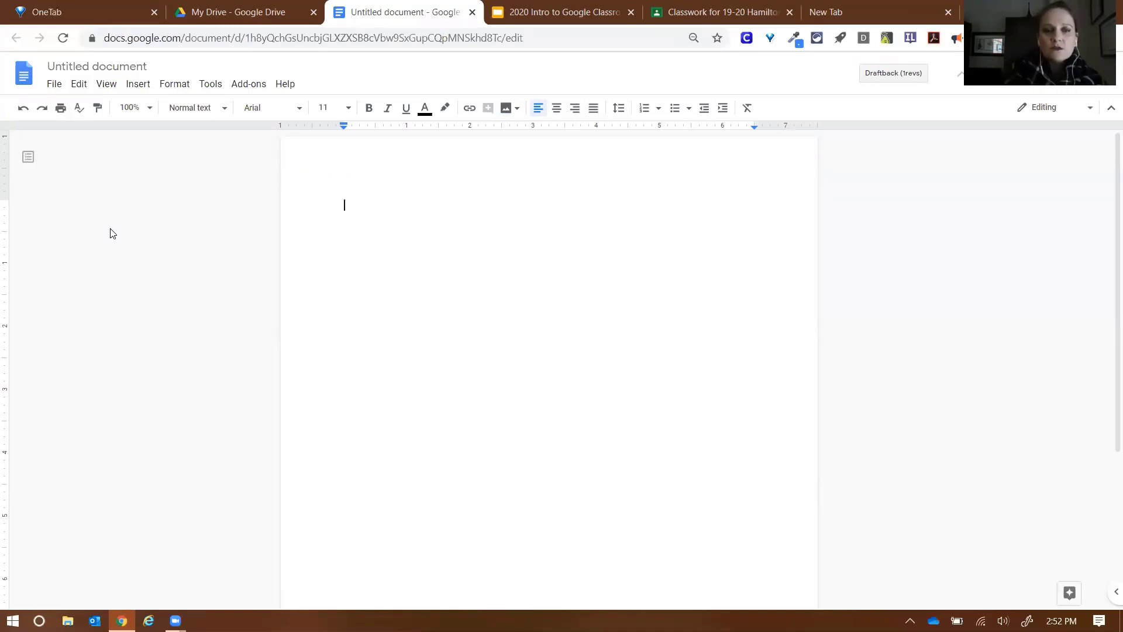
pyautogui.write('Name: ___________________________________________')
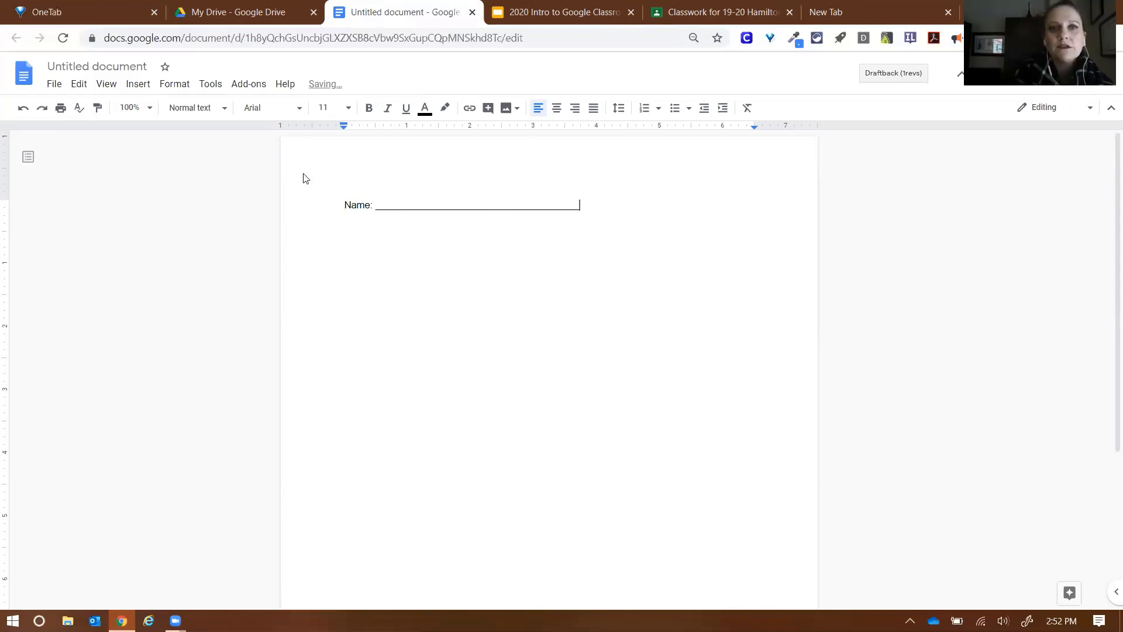
pyautogui.tripleClick(346, 204)
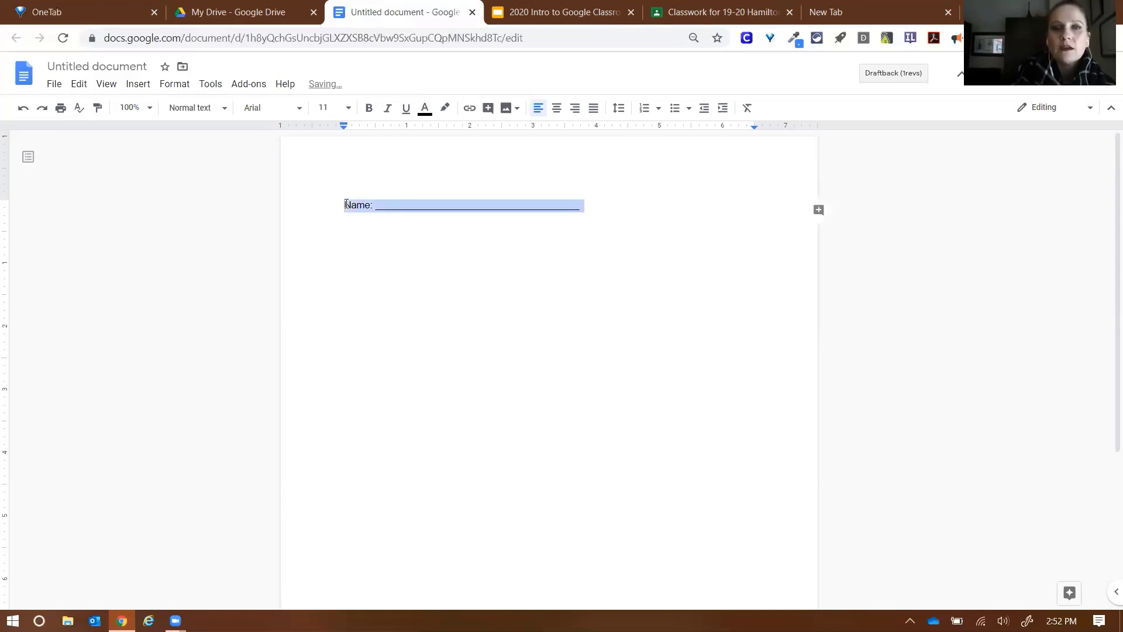
pyautogui.press('BackSpace')
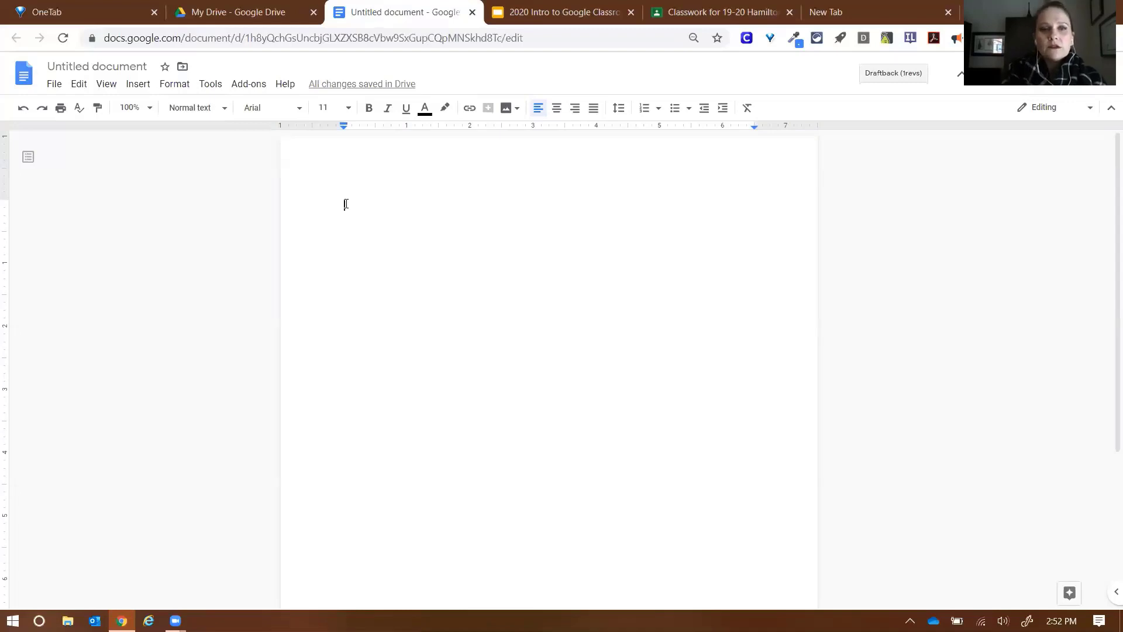
# Step: Enter the title "Research on Giant Pandas" at the start of the document, followed by a blank line
pyautogui.write('Research on Giant Pands')
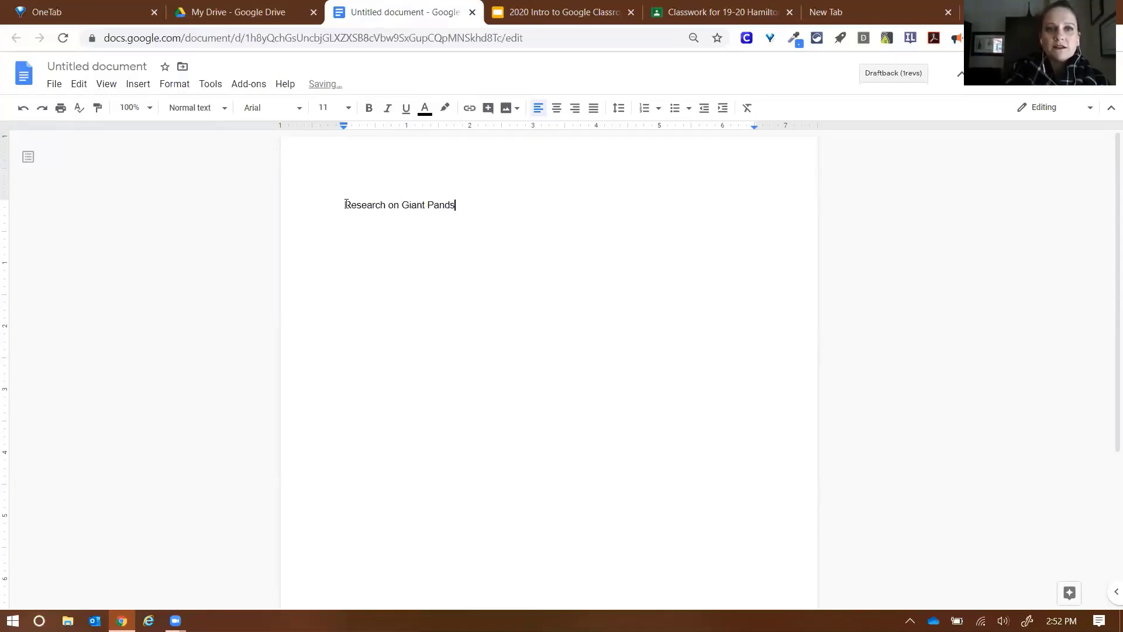
pyautogui.press('BackSpace')
pyautogui.write('as')
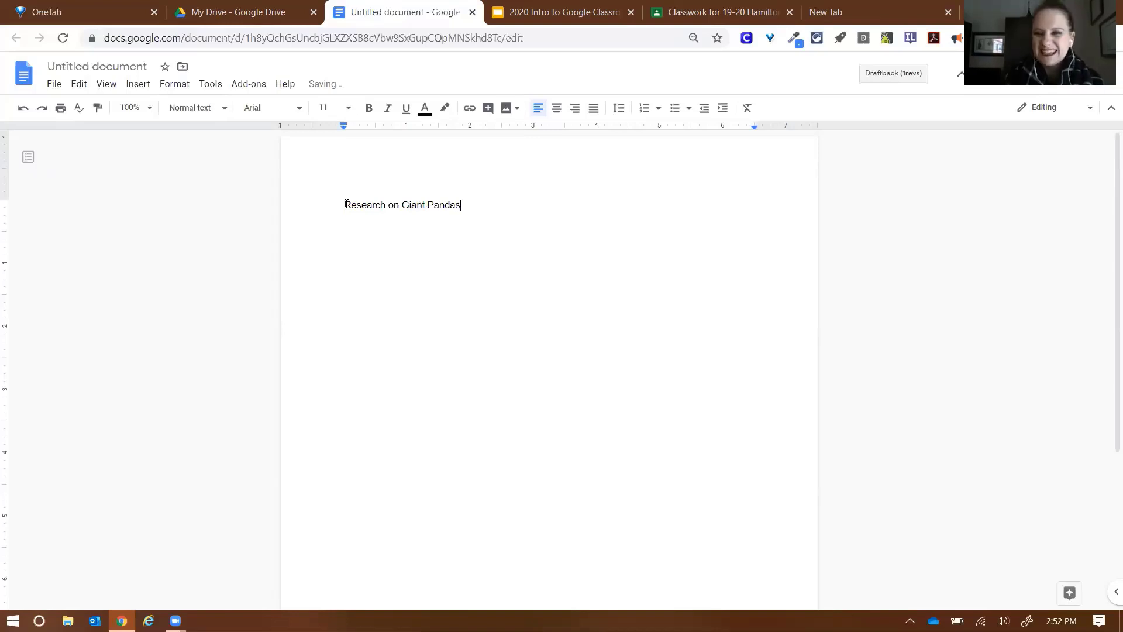
pyautogui.press('Return')
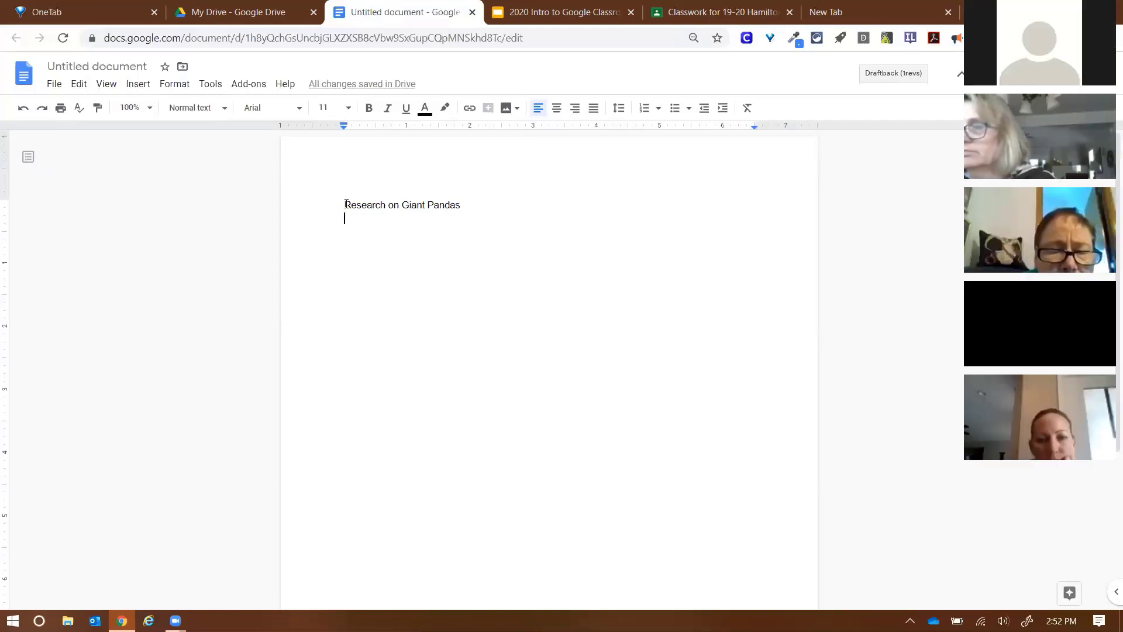
pyautogui.press('Return')
# Step: Write the instruction "Please write down all the things you've learned about Giant Pandas." below the title
pyautogui.write('P')
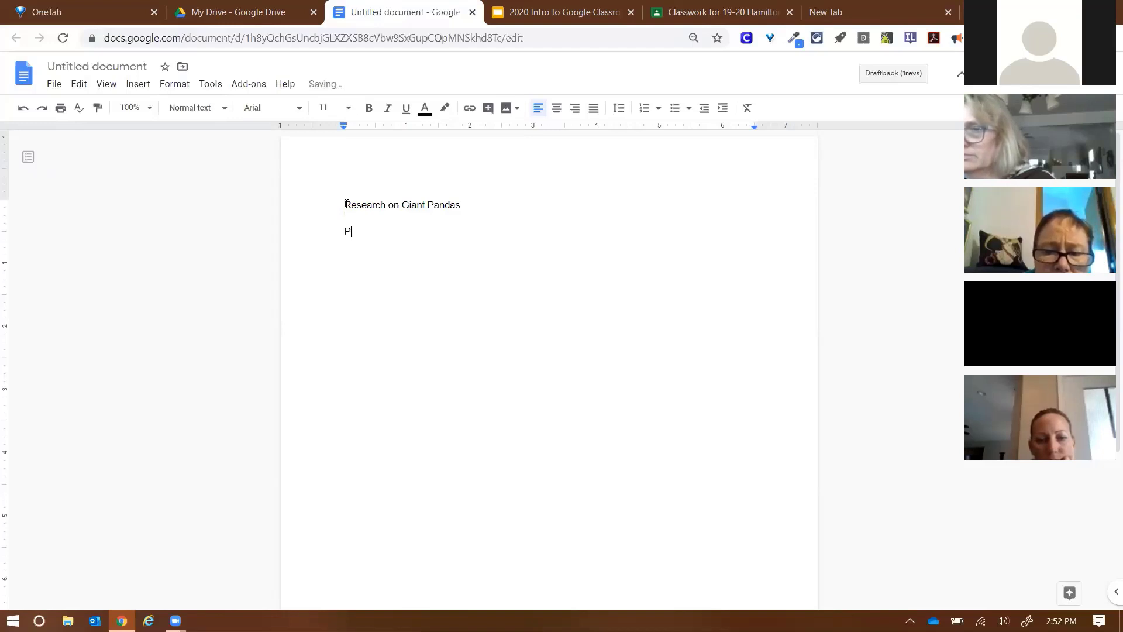
pyautogui.write('lease write ')
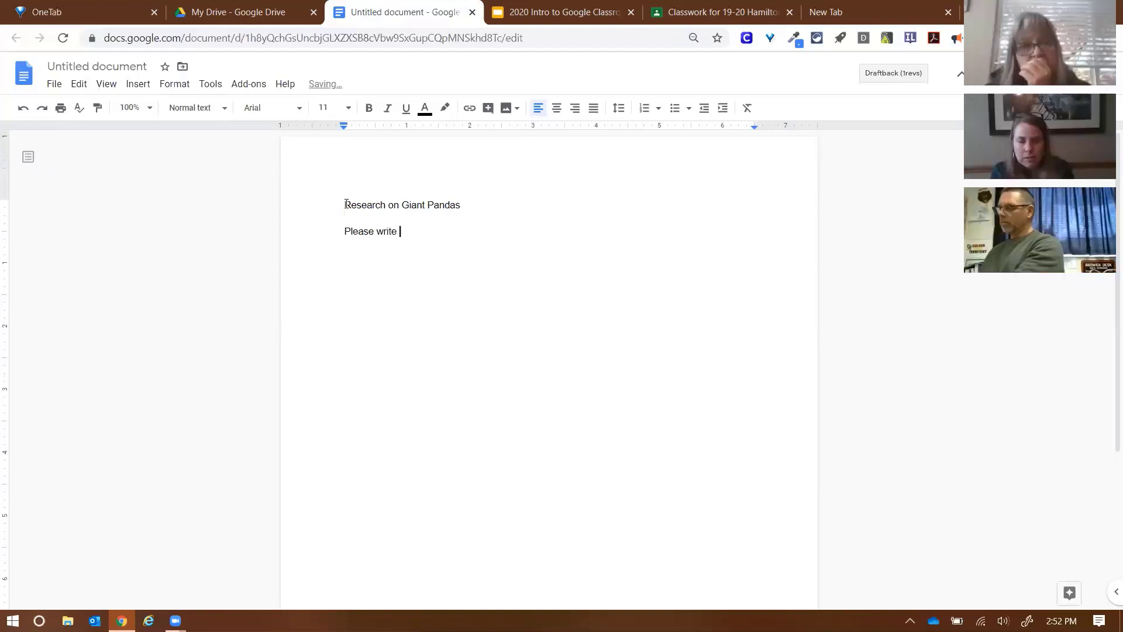
pyautogui.write('down all the thin')
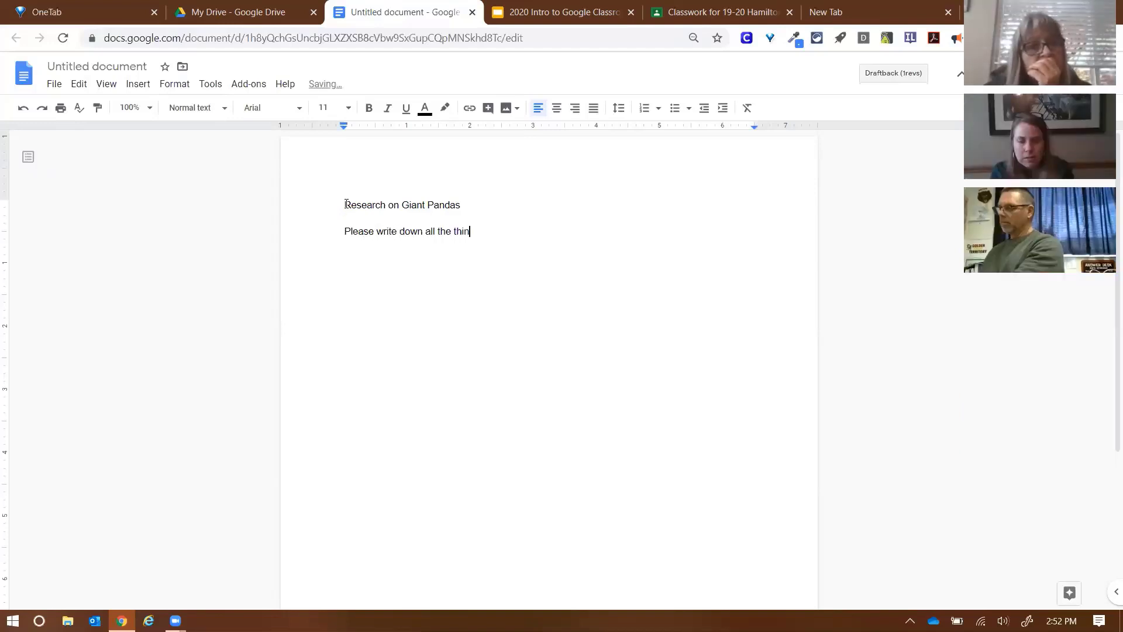
pyautogui.write("gs you've learned about G")
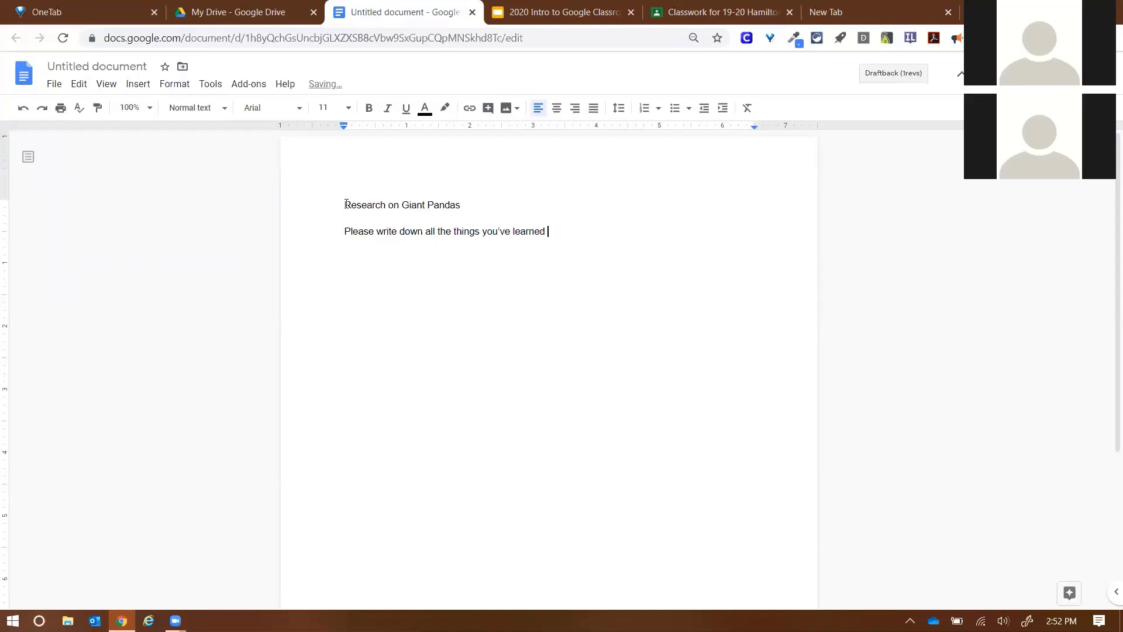
pyautogui.write('iant Pandas')
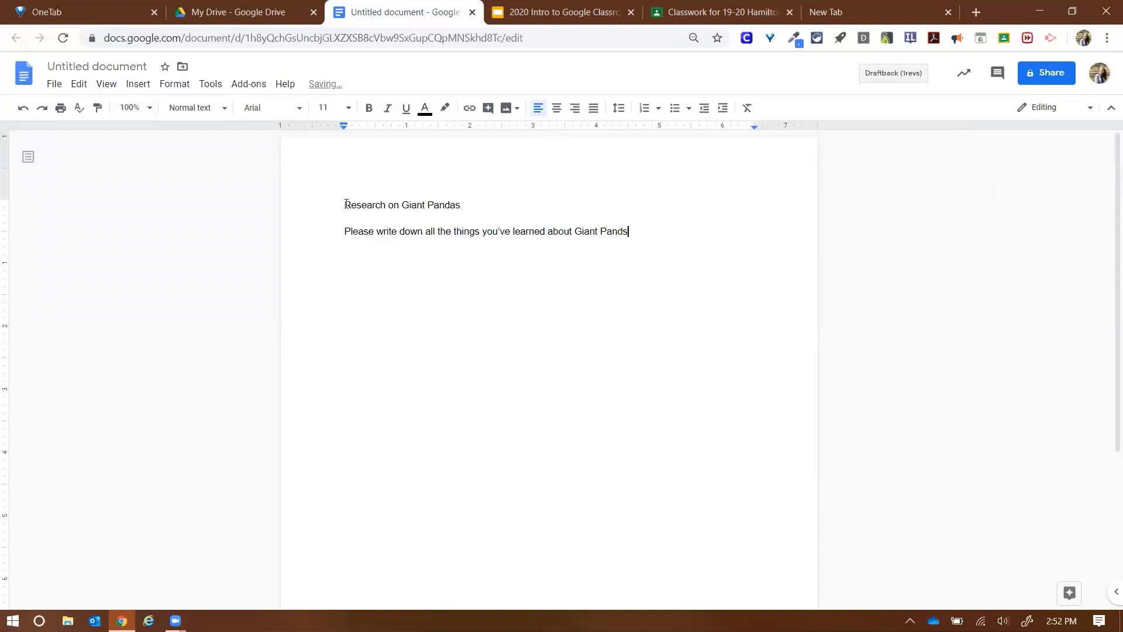
pyautogui.write('.')
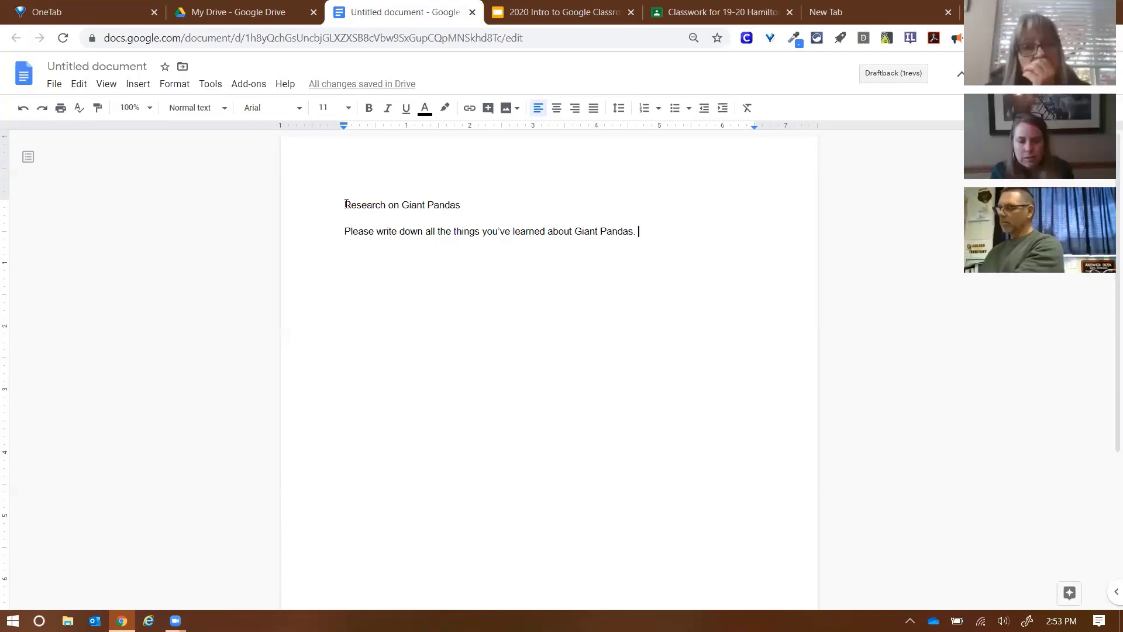
# Step: Add a numbered list below the instruction with the questions "Where do Giant Pandas live?" and "What do Giant Pandas eat?"
pyautogui.press('Return')
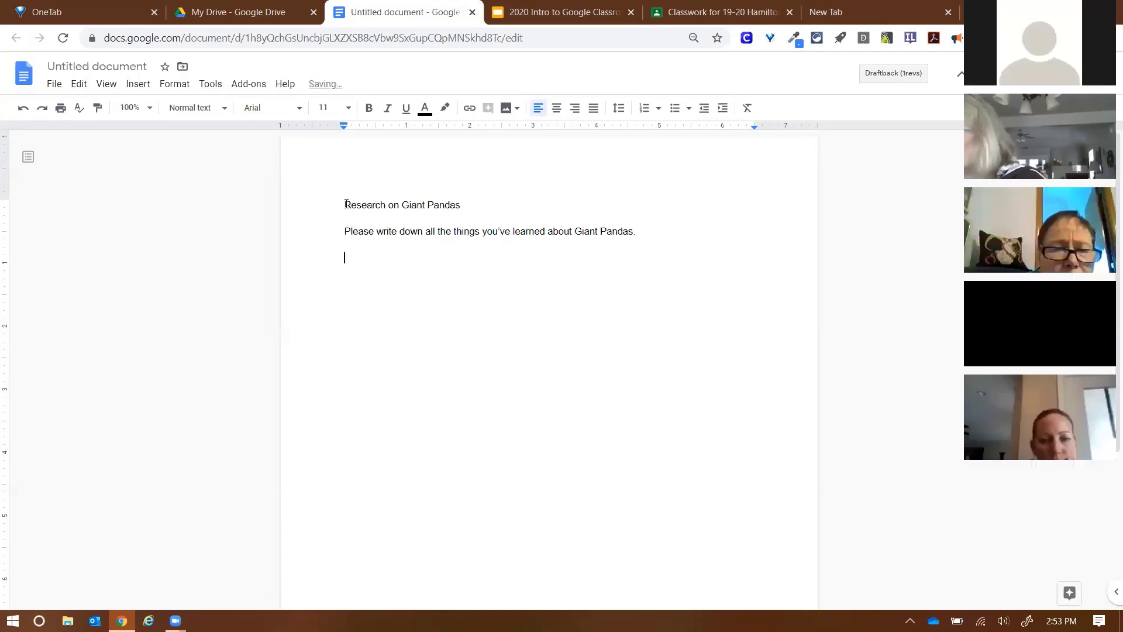
pyautogui.write('1.')
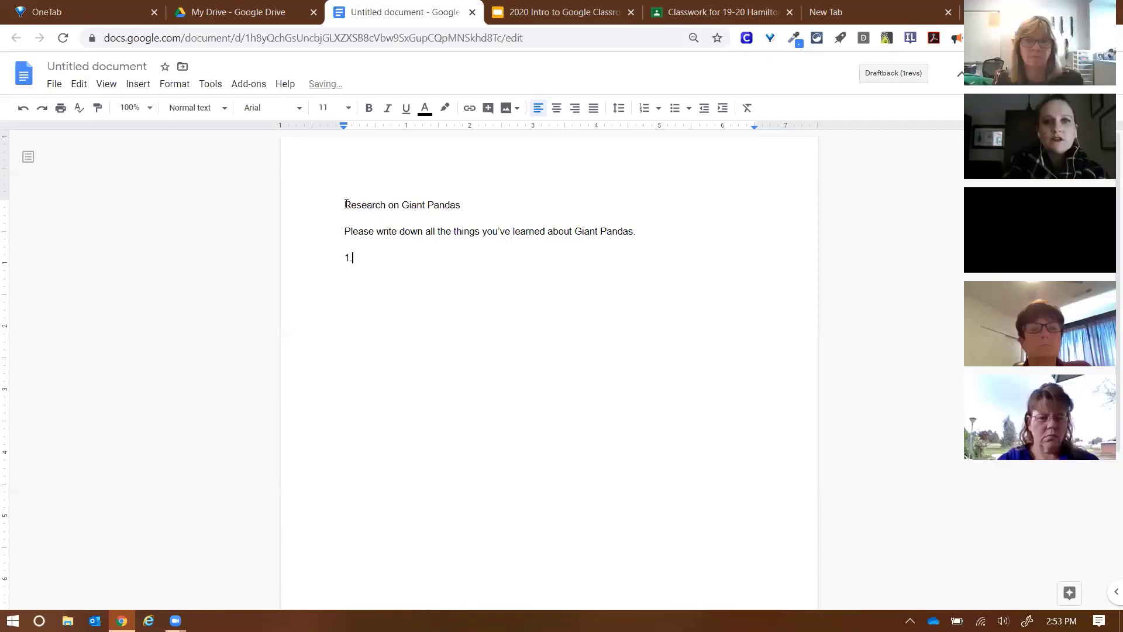
pyautogui.write(' Where do Giant P')
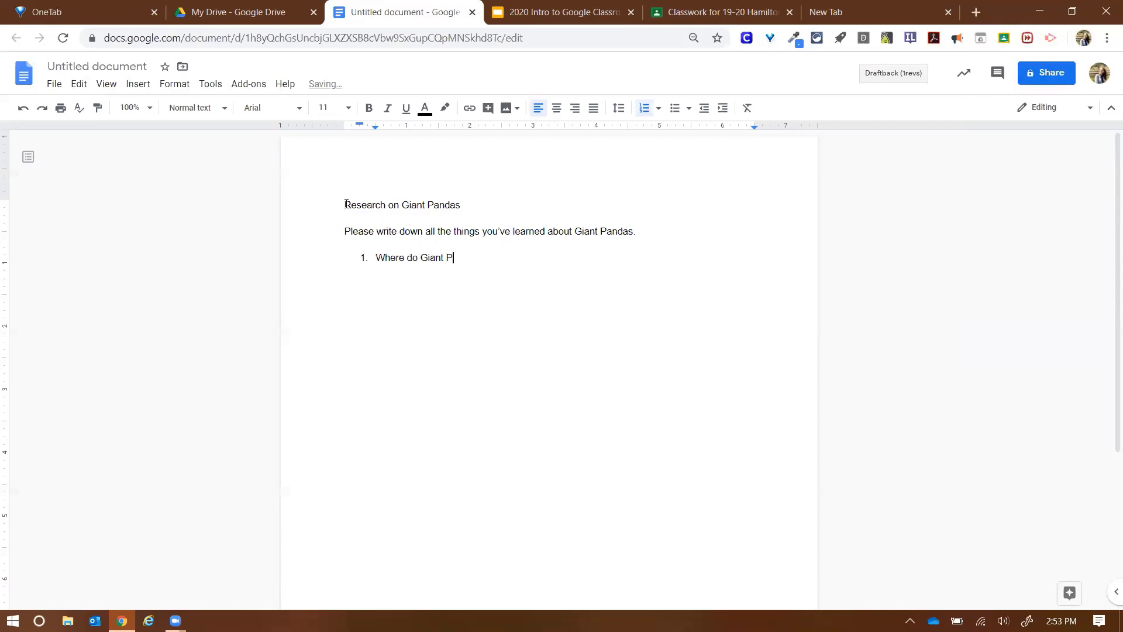
pyautogui.write('andas live?')
pyautogui.press('Return')
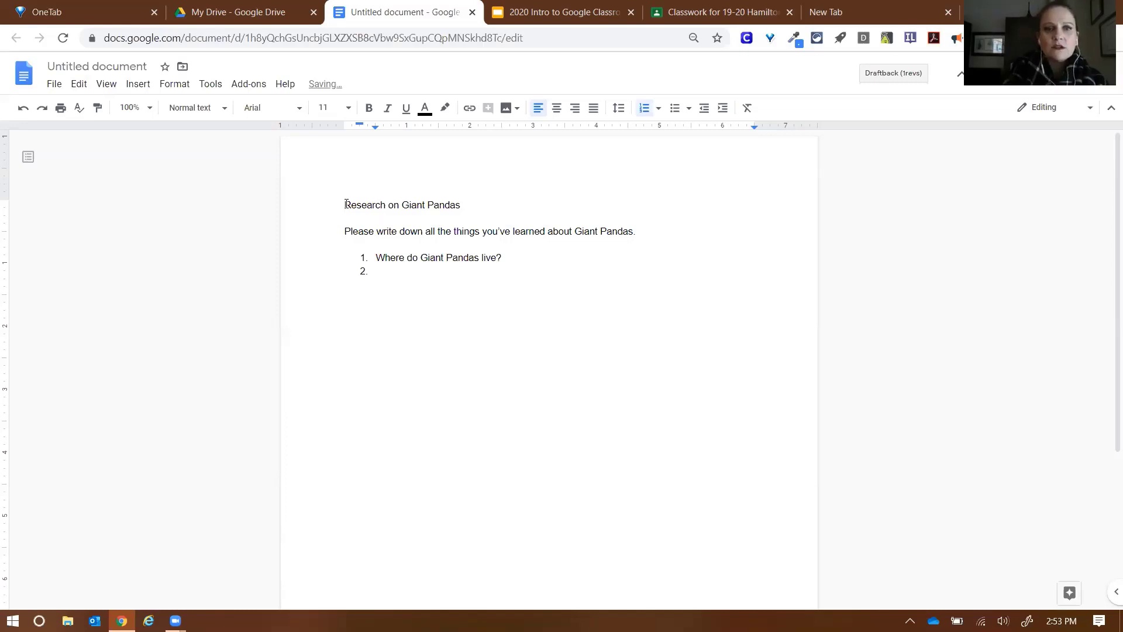
pyautogui.write('What do Giant Pand')
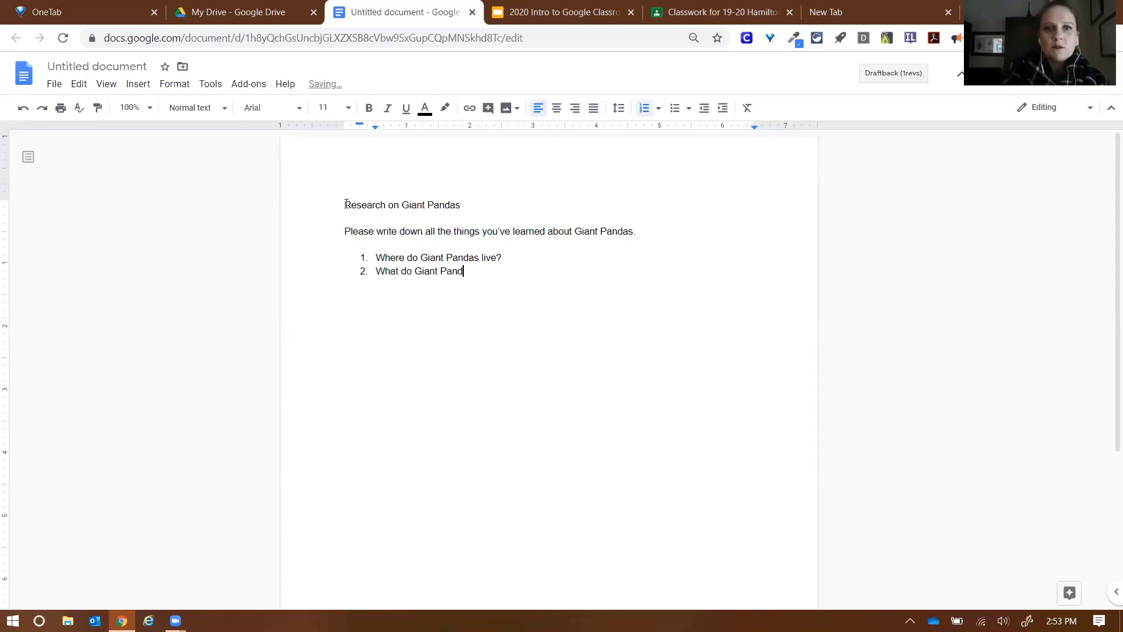
pyautogui.write('as eat?')
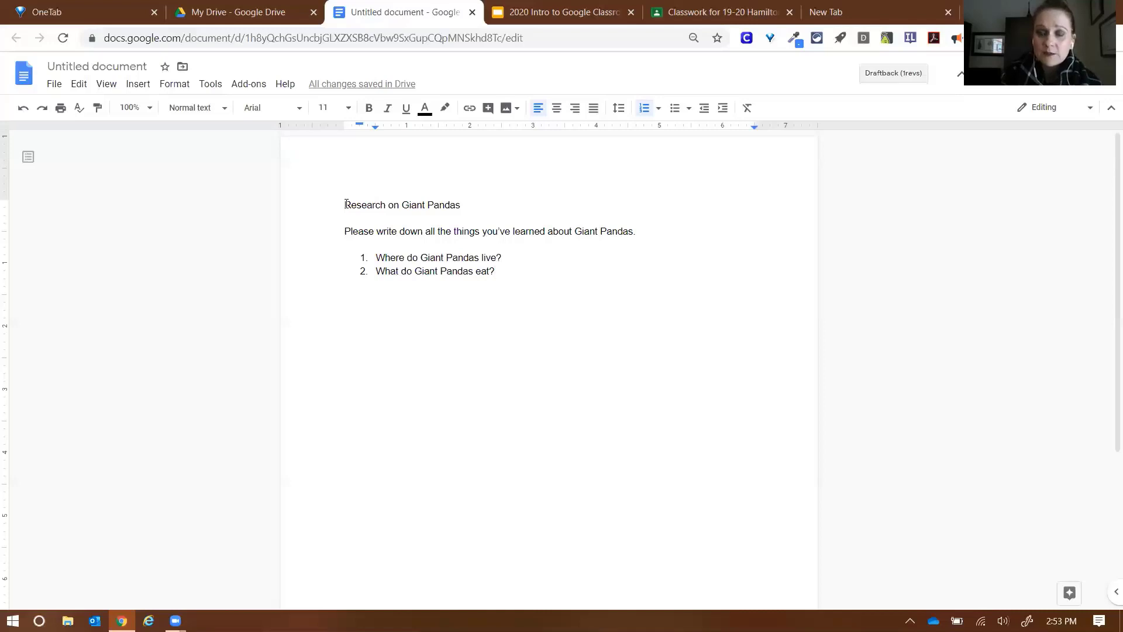
# Step: Insert five blank lines between the first and second numbered questions as answer space, outside the list numbering
pyautogui.click(517, 252)
pyautogui.press('Up')
pyautogui.click(509, 258)
pyautogui.press('Return')
pyautogui.press('Return')
pyautogui.press('Return')
pyautogui.press('Return')
pyautogui.press('Return')
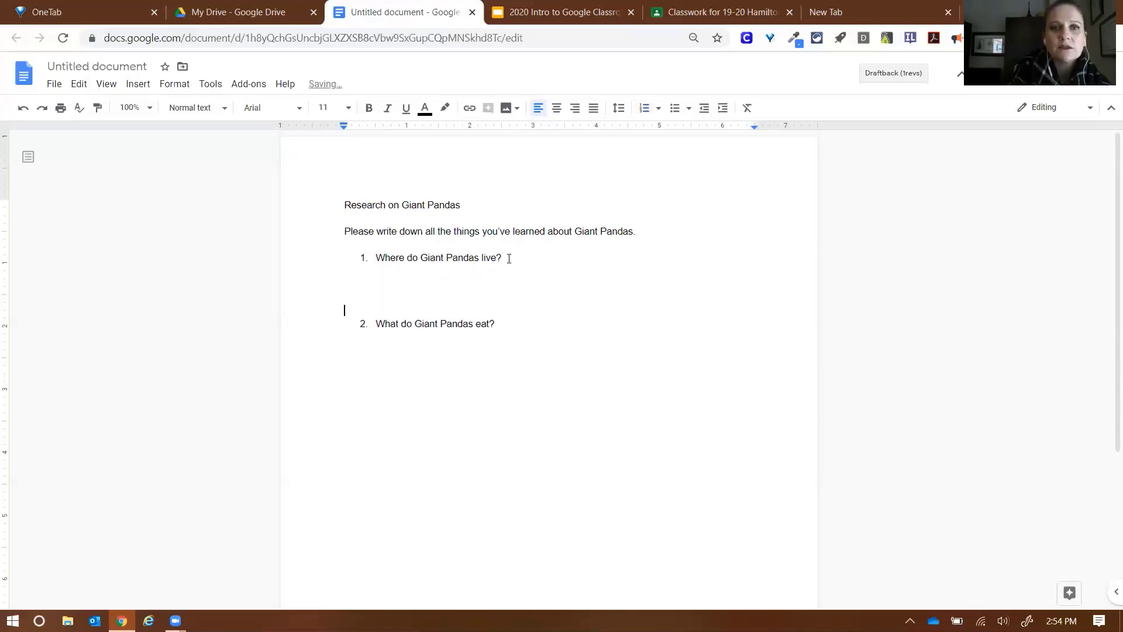
pyautogui.press('Return')
pyautogui.press('Up')
pyautogui.press('Up')
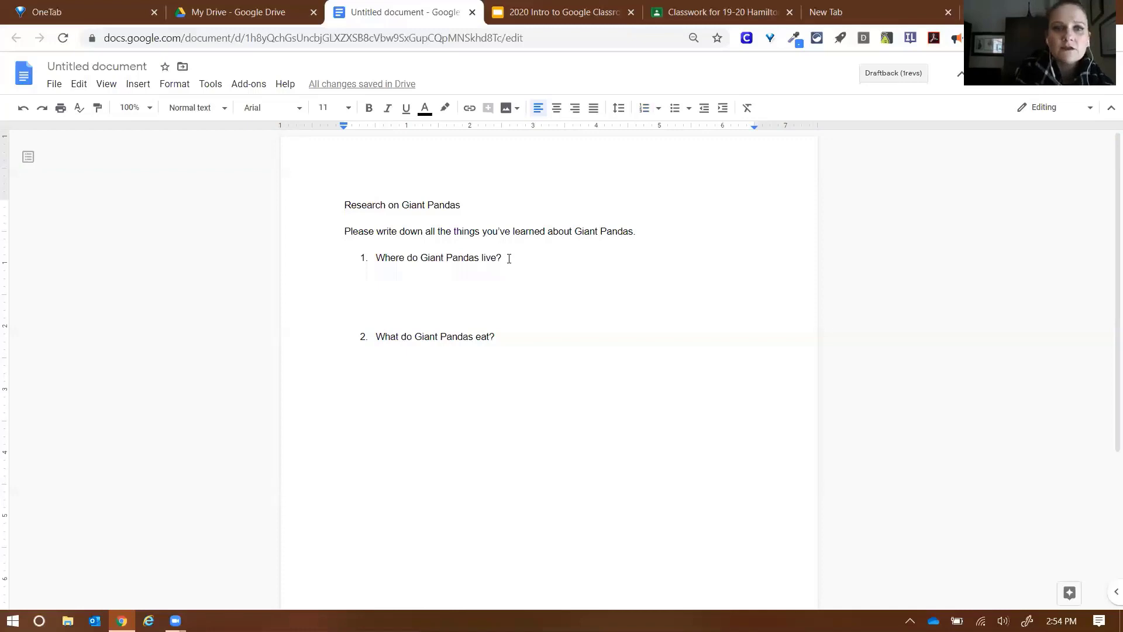
# Step: End the numbered list after the second question and add blank lines below it as answer space
pyautogui.click(509, 337)
pyautogui.press('Return')
pyautogui.press('Return')
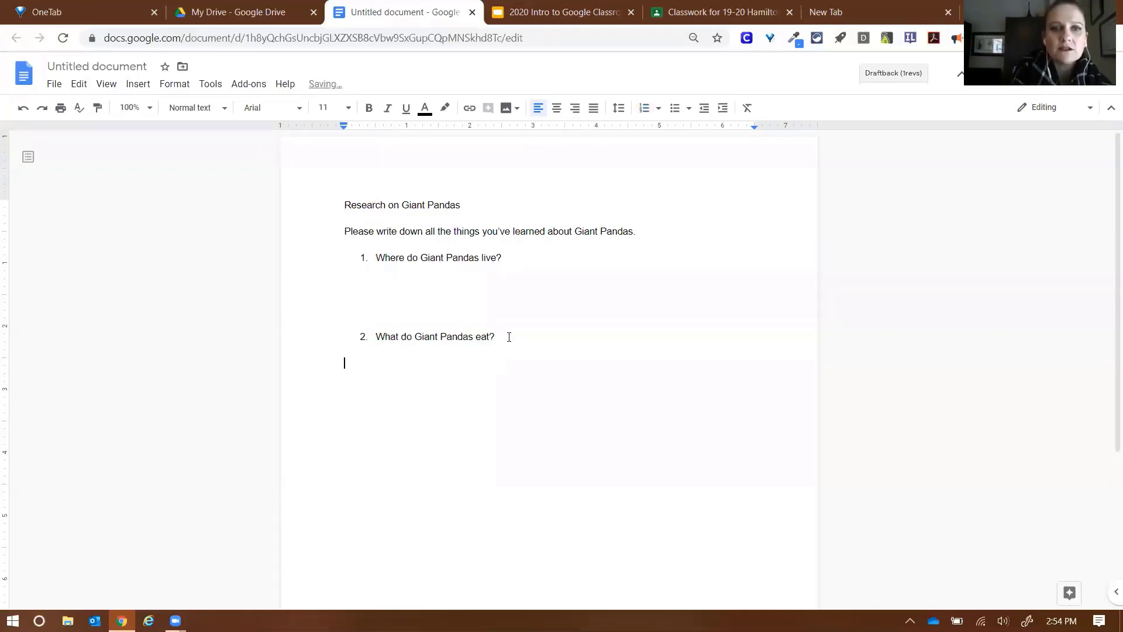
pyautogui.press('Return')
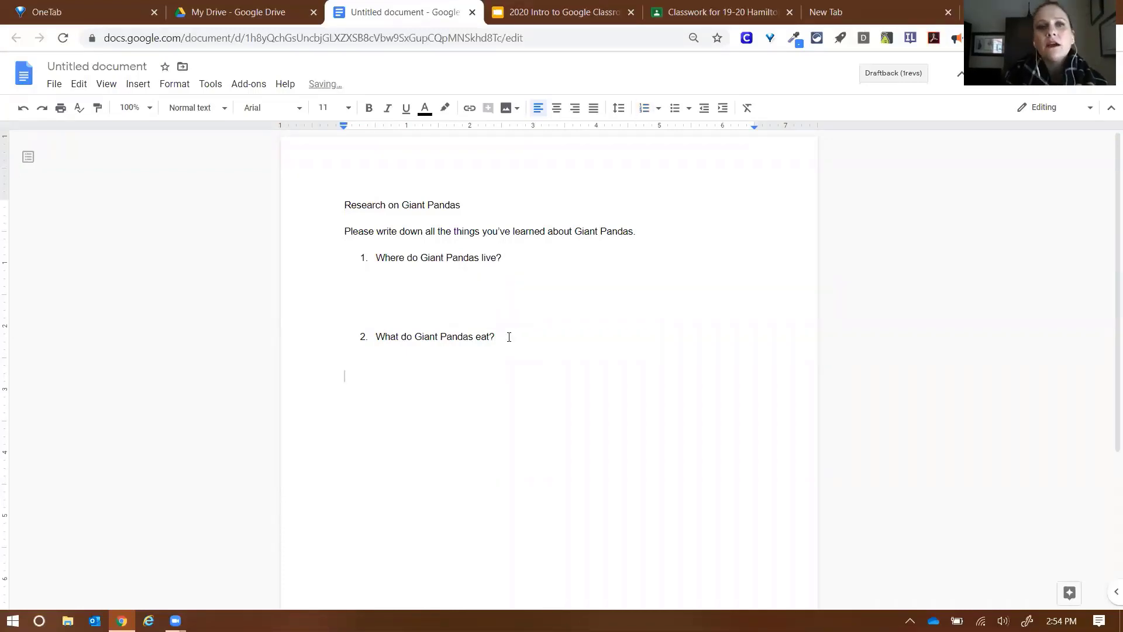
# Step: Insert a 1 x 1 table below the first question as an answer box and enlarge it with five blank lines
pyautogui.click(358, 267)
pyautogui.click(346, 270)
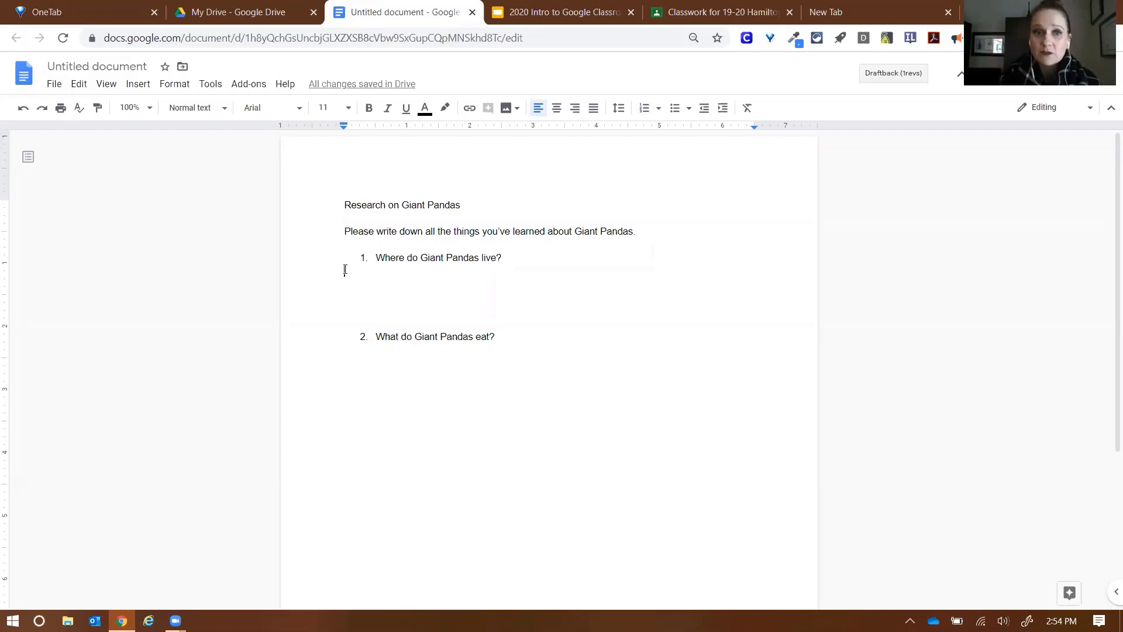
pyautogui.click(138, 86)
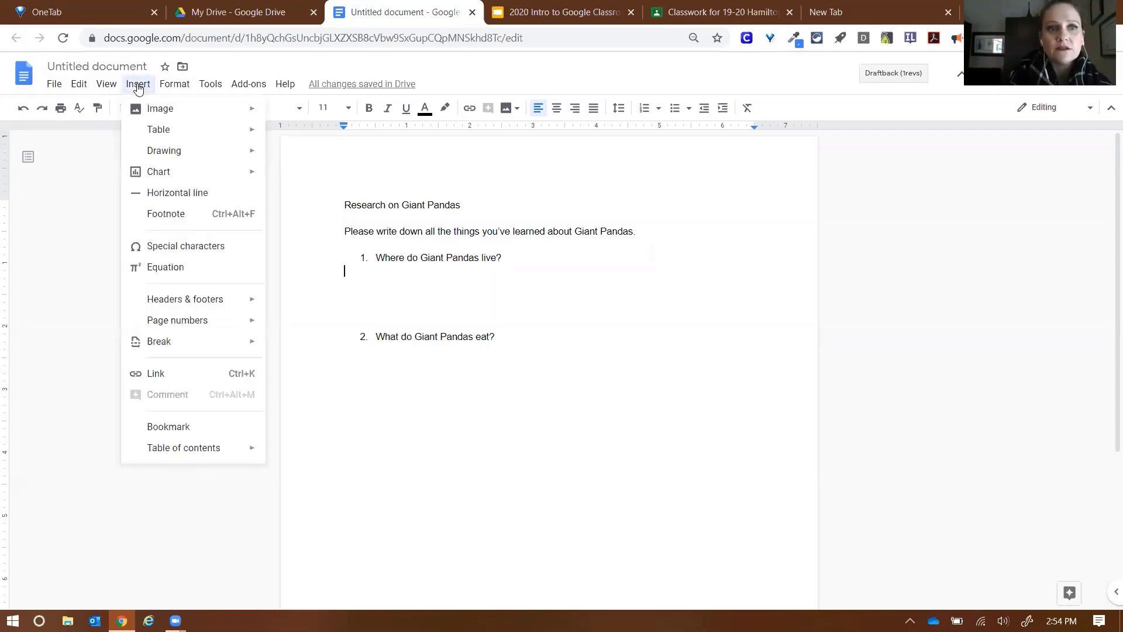
pyautogui.moveTo(198, 134)
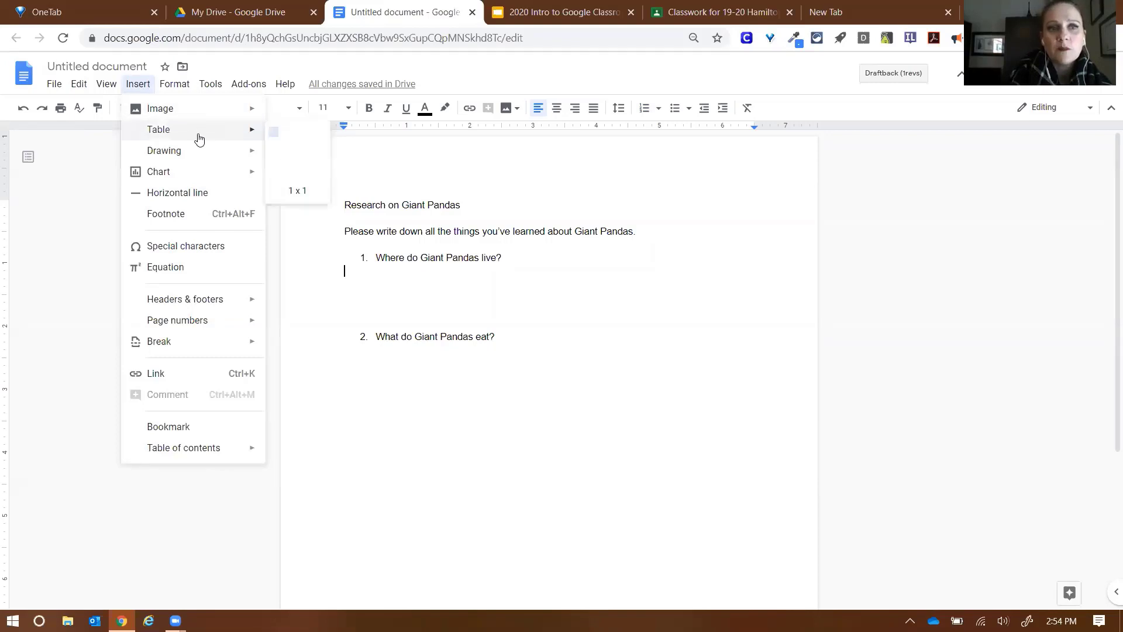
pyautogui.click(272, 136)
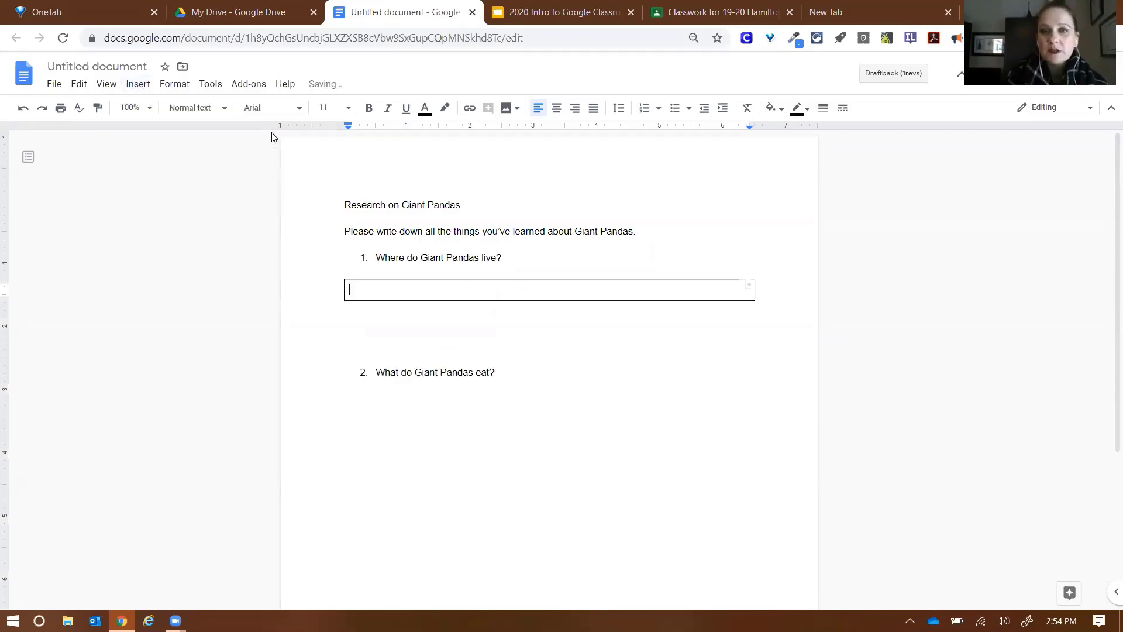
pyautogui.press('Return')
pyautogui.press('Return')
pyautogui.press('Return')
pyautogui.press('Return')
pyautogui.press('Return')
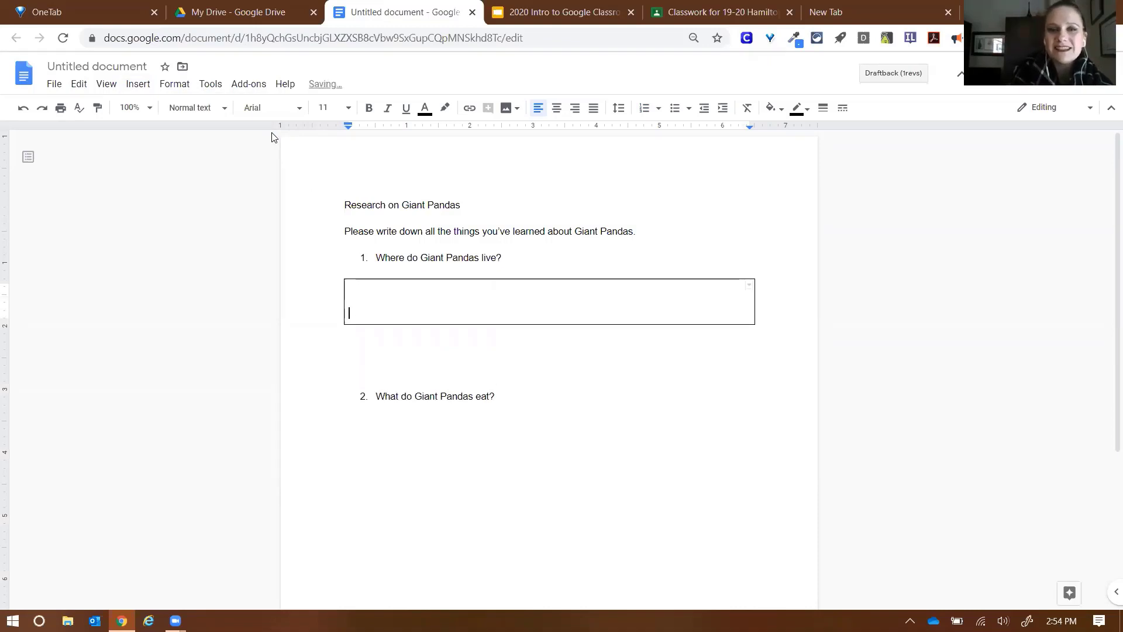
# Step: Delete the blank line above the first answer box and the extra blank lines between the box and the second question
pyautogui.click(355, 272)
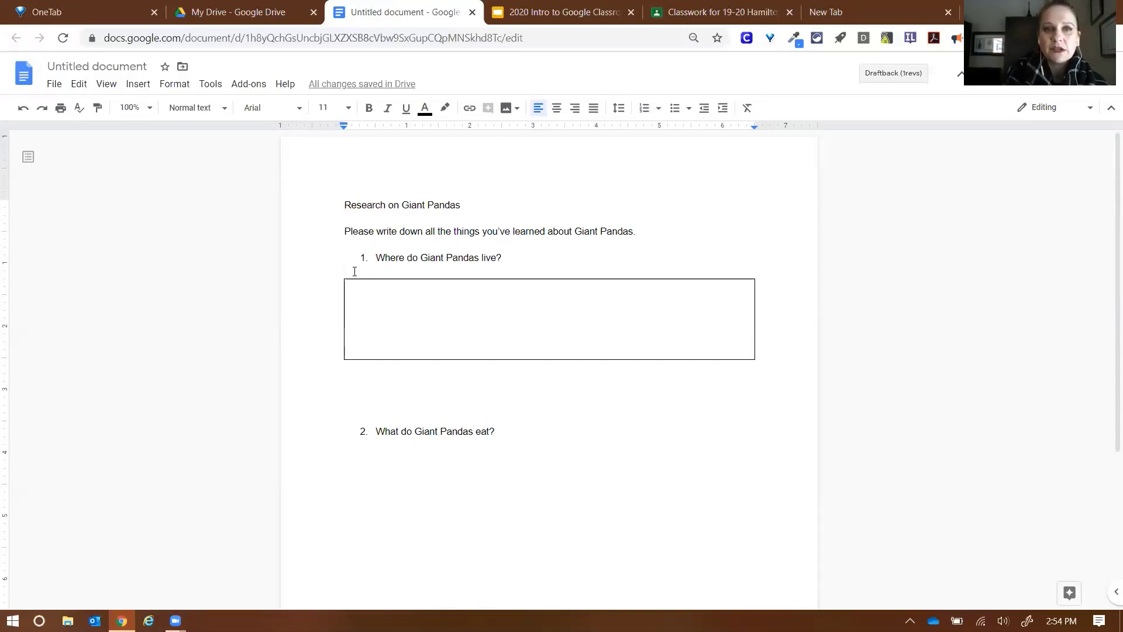
pyautogui.press('BackSpace')
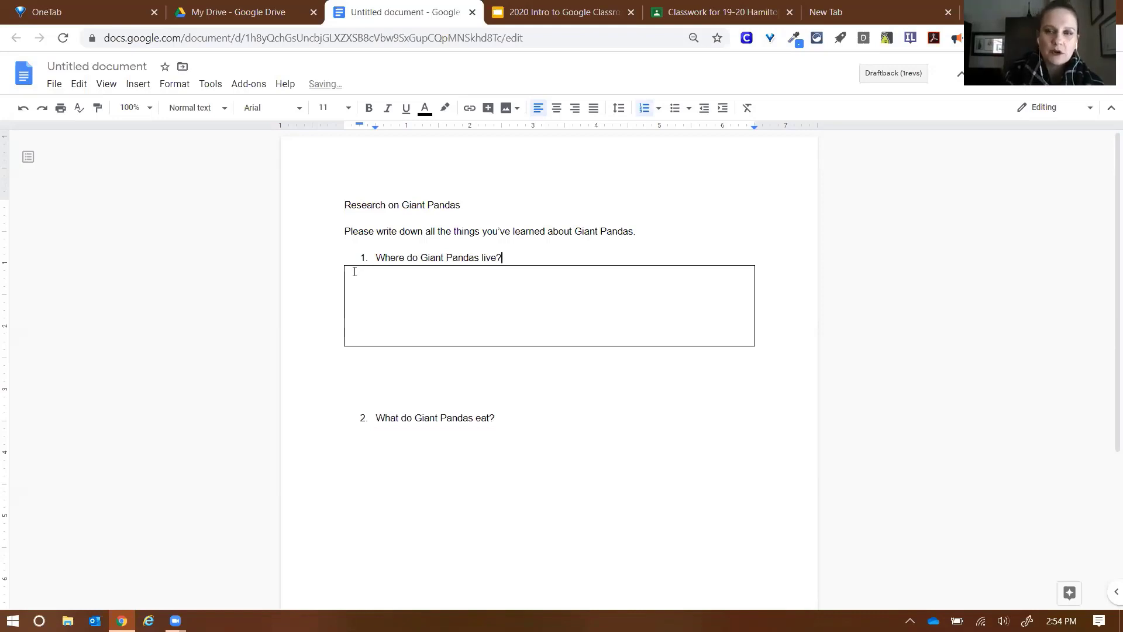
pyautogui.click(358, 275)
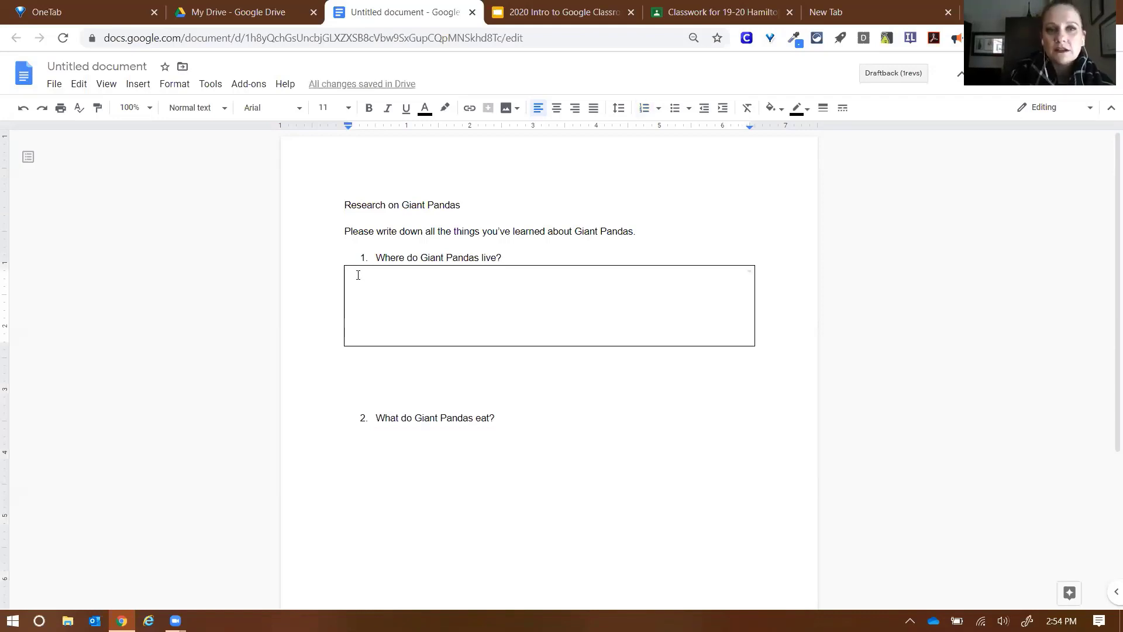
pyautogui.click(481, 202)
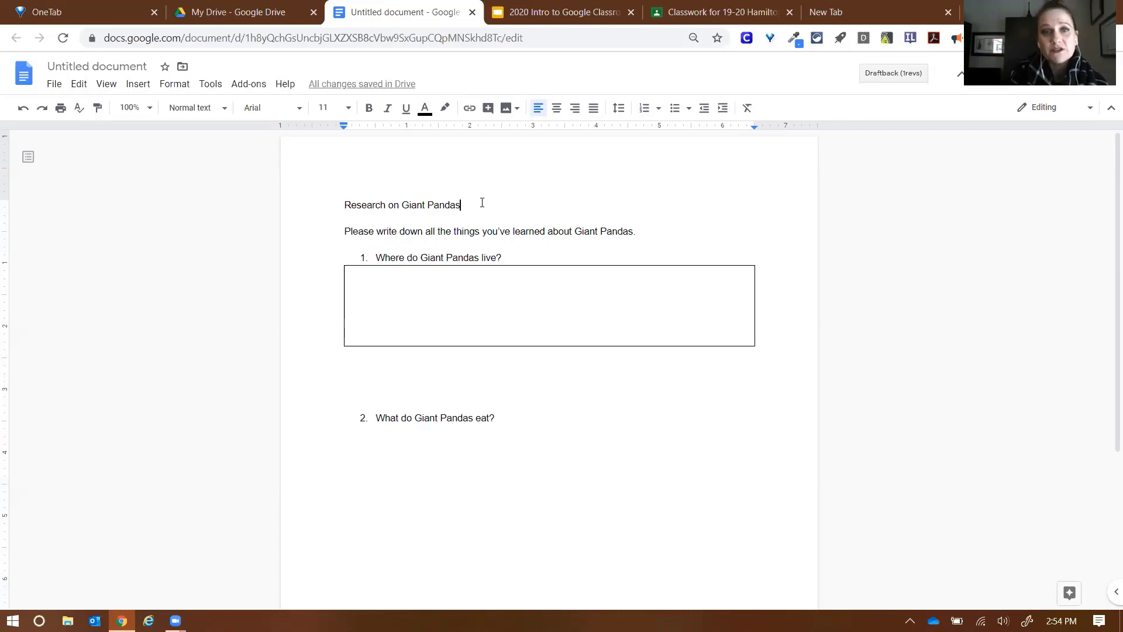
pyautogui.click(385, 386)
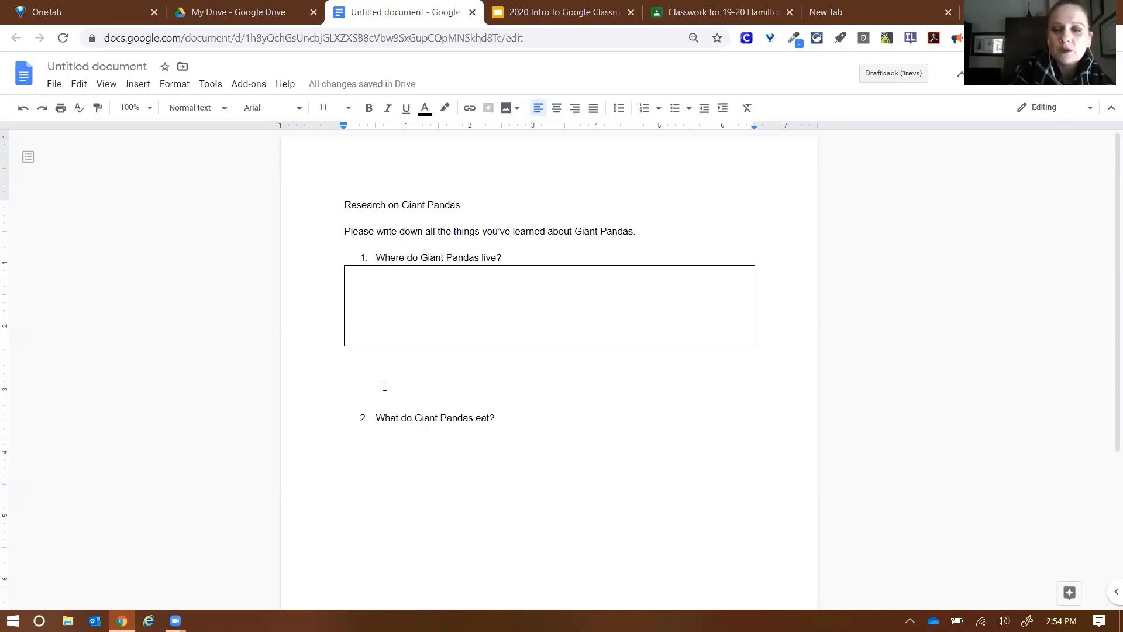
pyautogui.press('BackSpace')
pyautogui.press('BackSpace')
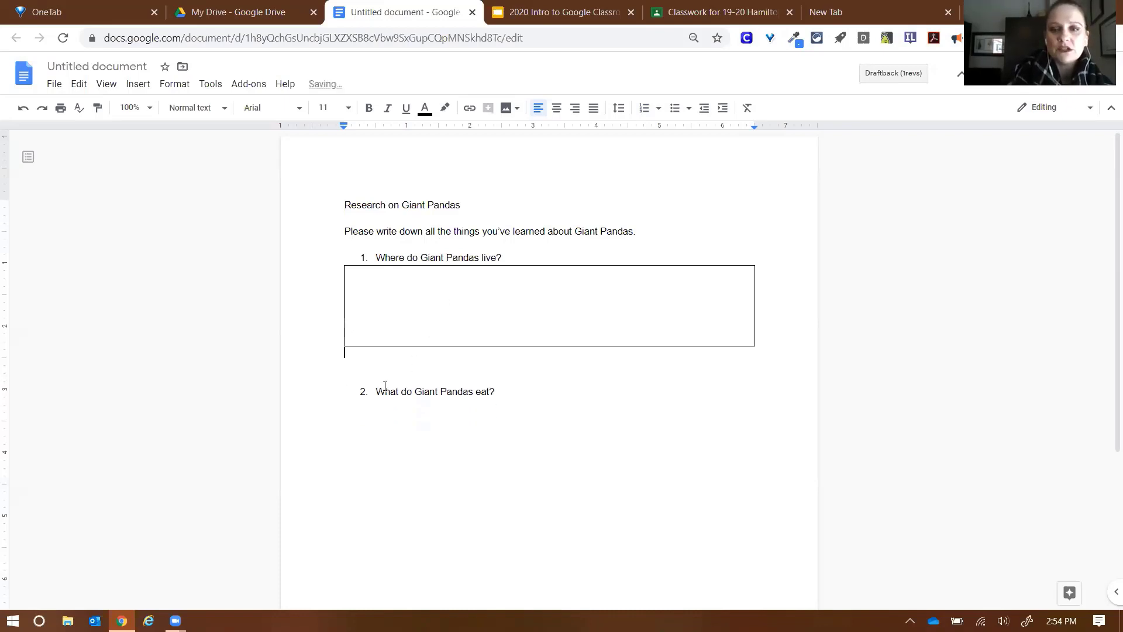
pyautogui.press('BackSpace')
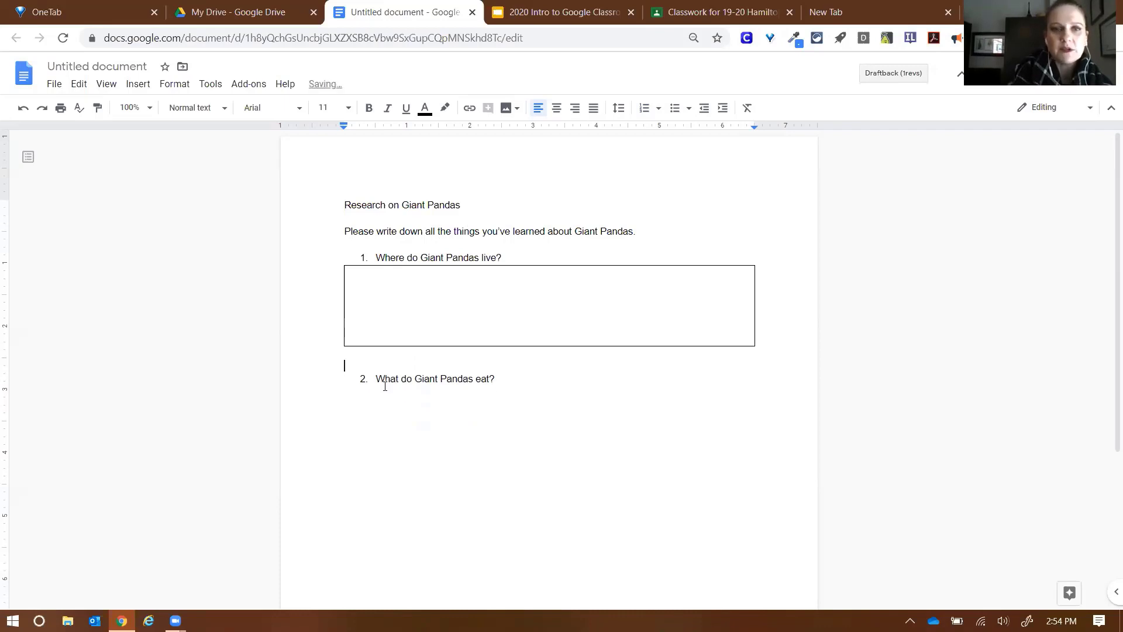
# Step: Insert a 1 x 1 table directly below the second question as an answer box, enlarged with several blank lines and without a gap above it
pyautogui.press('Down')
pyautogui.press('Down')
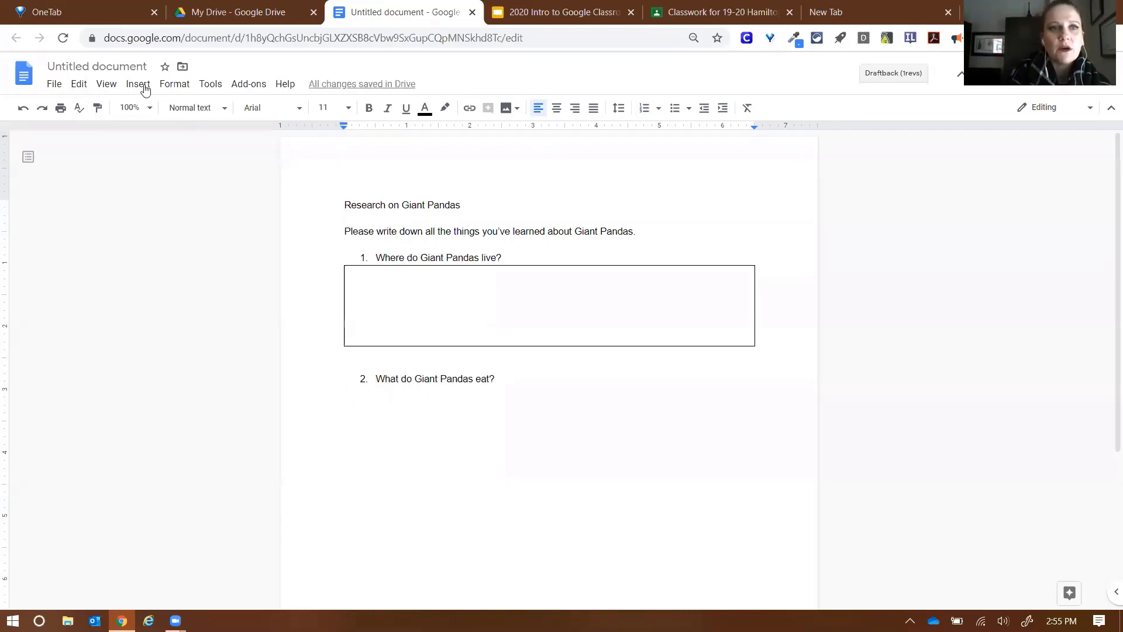
pyautogui.click(138, 86)
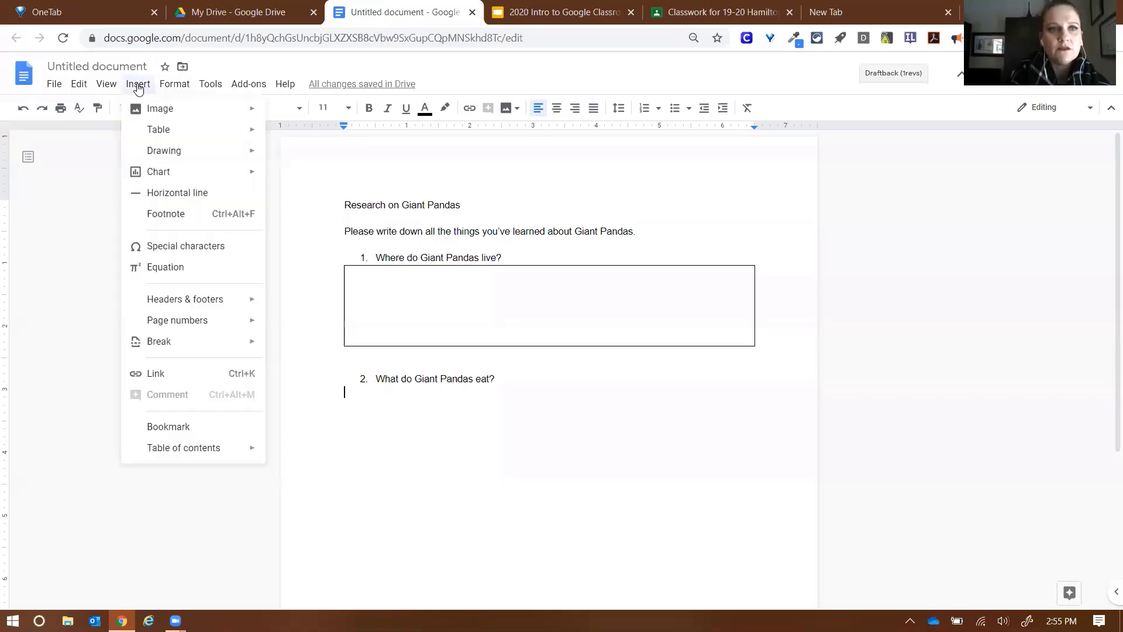
pyautogui.moveTo(160, 131)
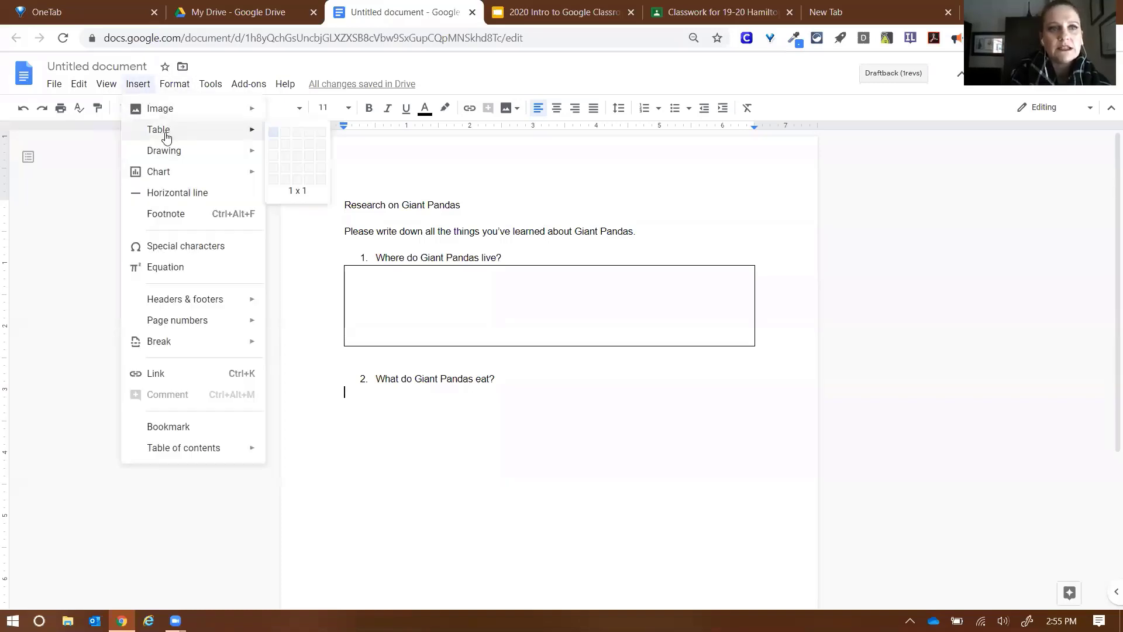
pyautogui.click(272, 136)
pyautogui.press('Return')
pyautogui.press('Return')
pyautogui.press('Return')
pyautogui.press('Return')
pyautogui.press('Return')
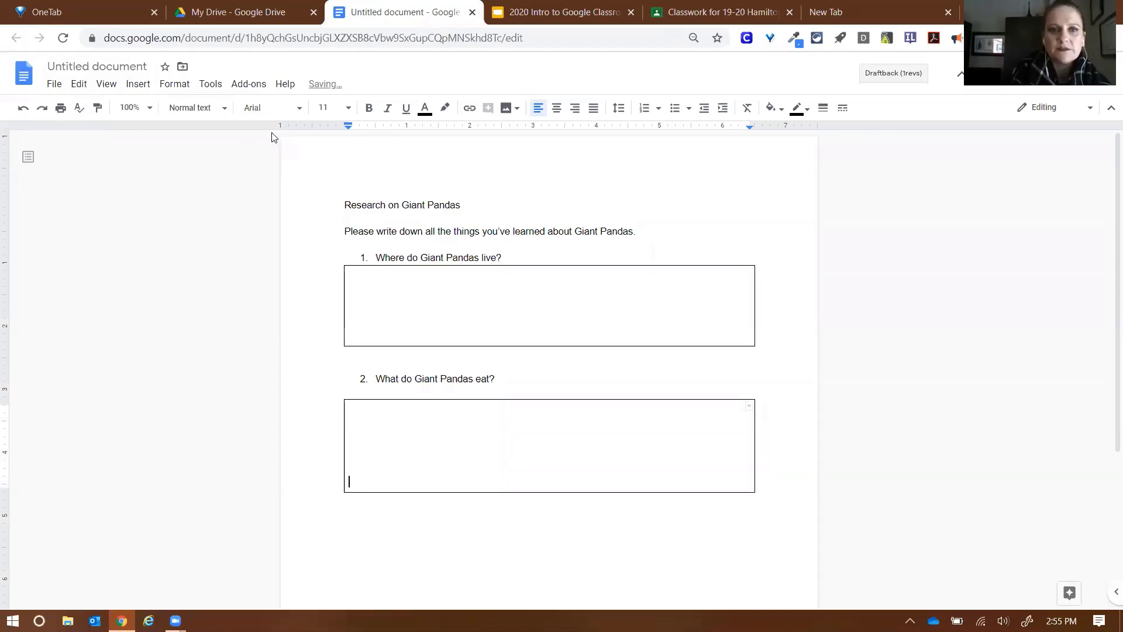
pyautogui.click(357, 388)
pyautogui.press('BackSpace')
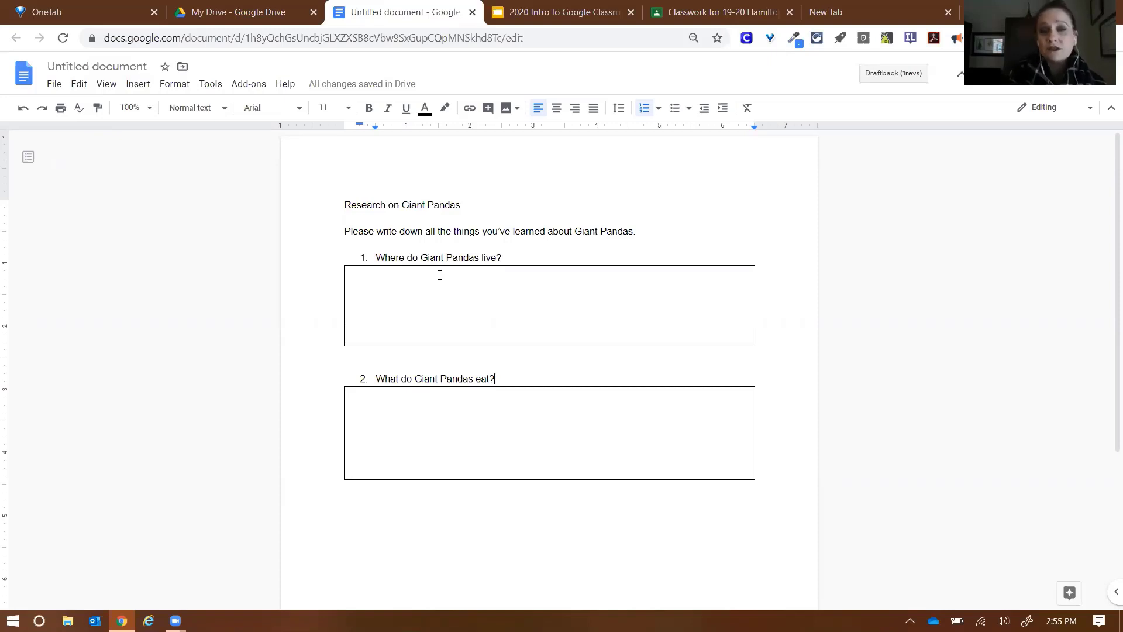
# Step: Format the title "Research on Giant Pandas" as bold, 14 pt and centered
pyautogui.click(435, 205)
pyautogui.tripleClick(372, 204)
pyautogui.click(369, 109)
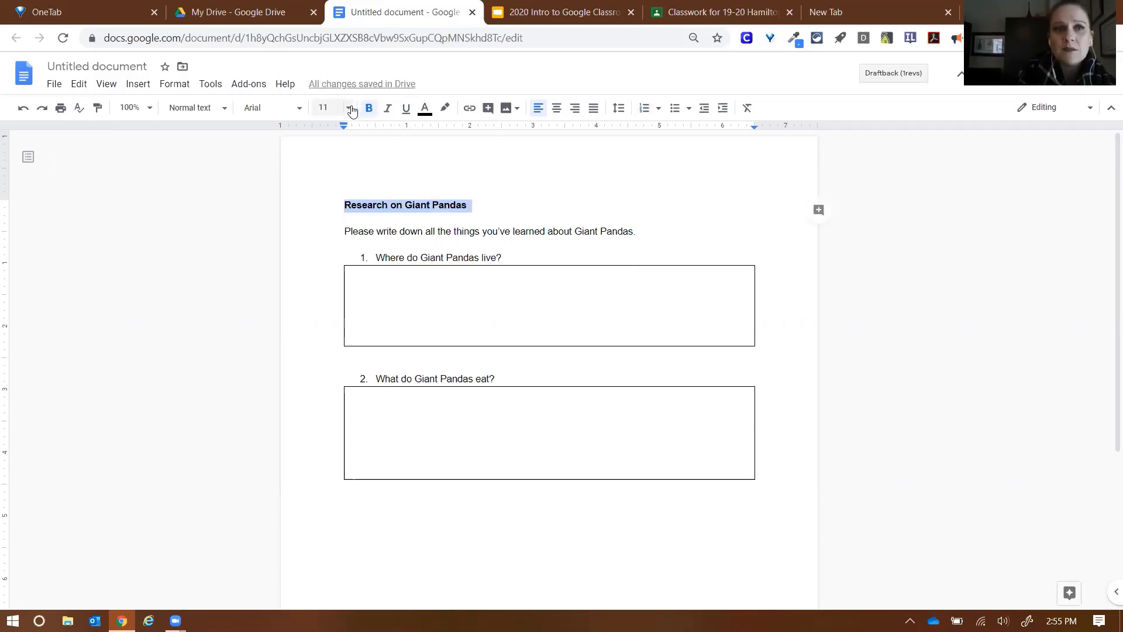
pyautogui.click(349, 108)
pyautogui.click(328, 236)
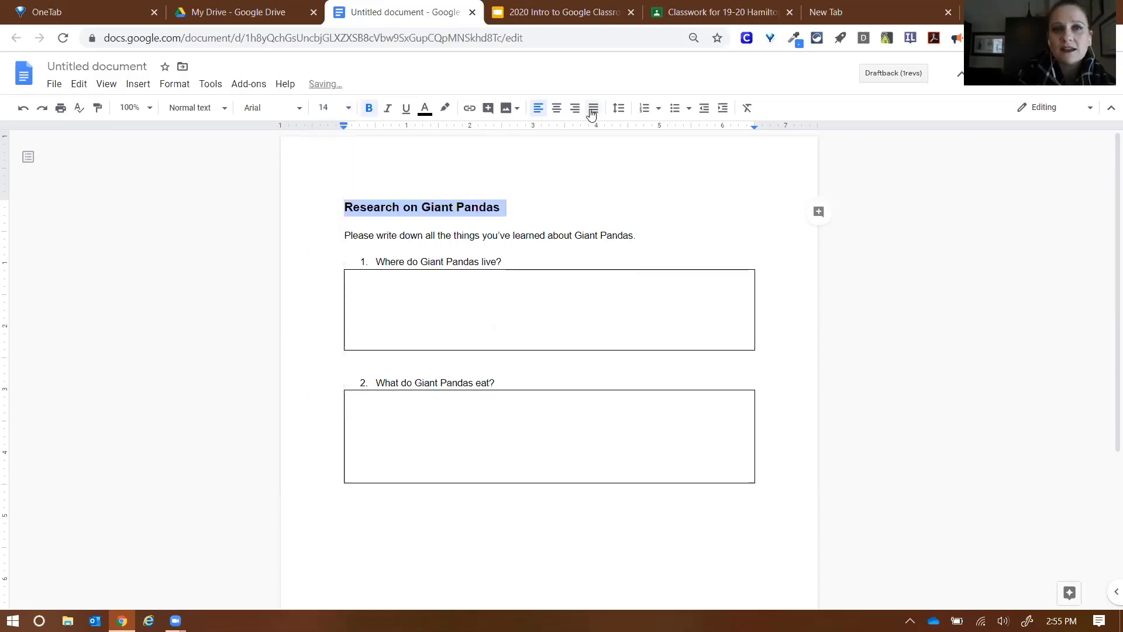
pyautogui.click(559, 109)
pyautogui.click(351, 235)
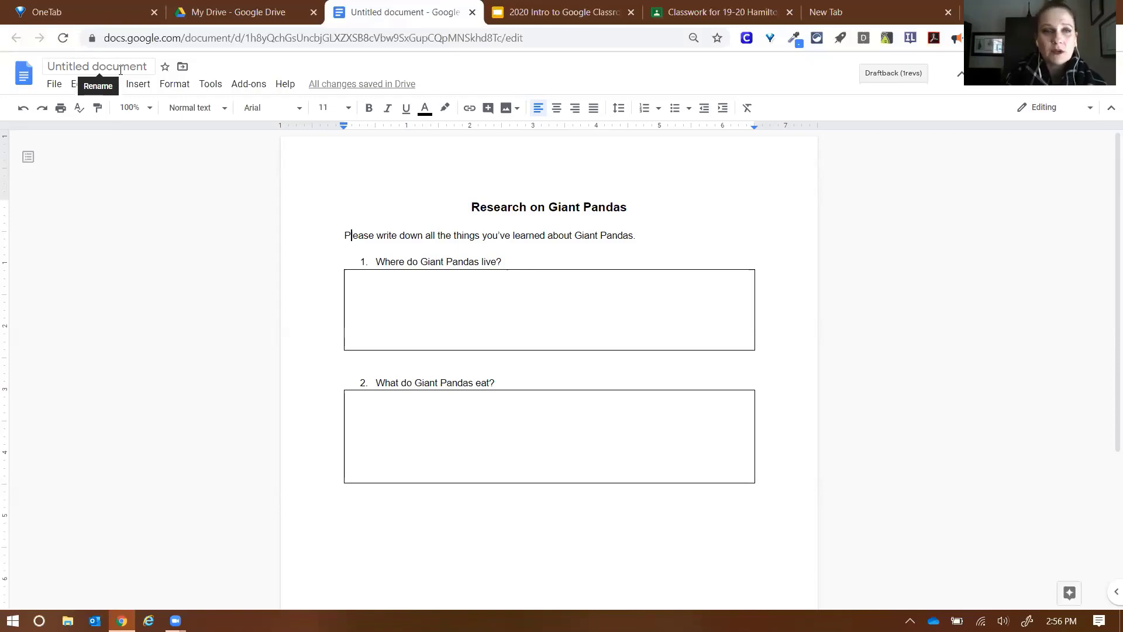
# Step: Rename the document as "U2L8 Research on Giant Pandas"
pyautogui.click(121, 70)
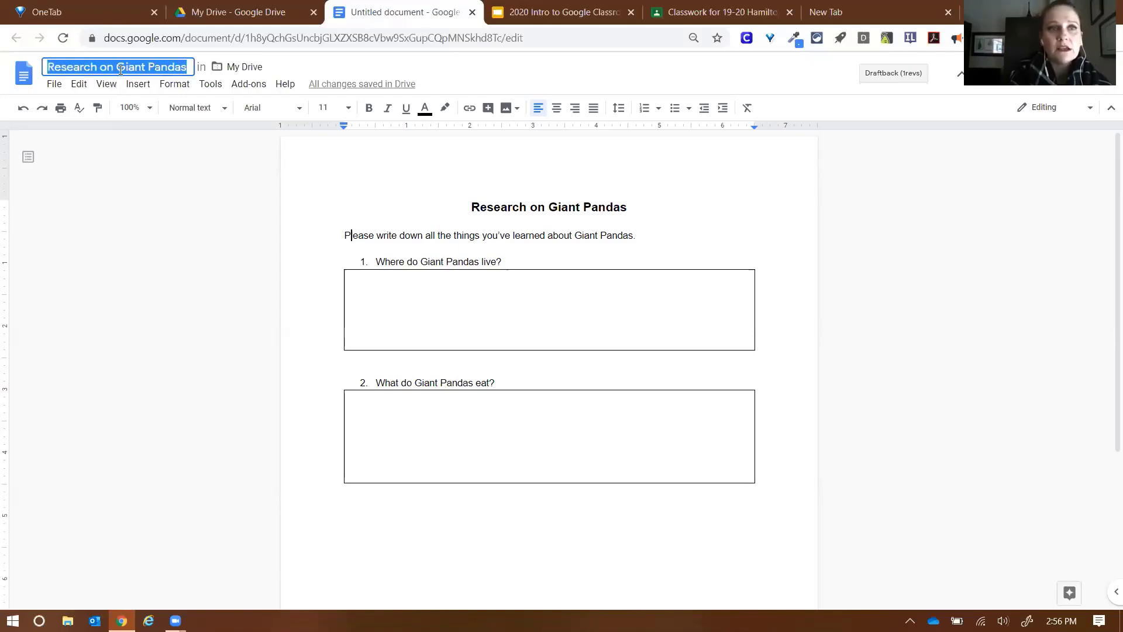
pyautogui.press('Left')
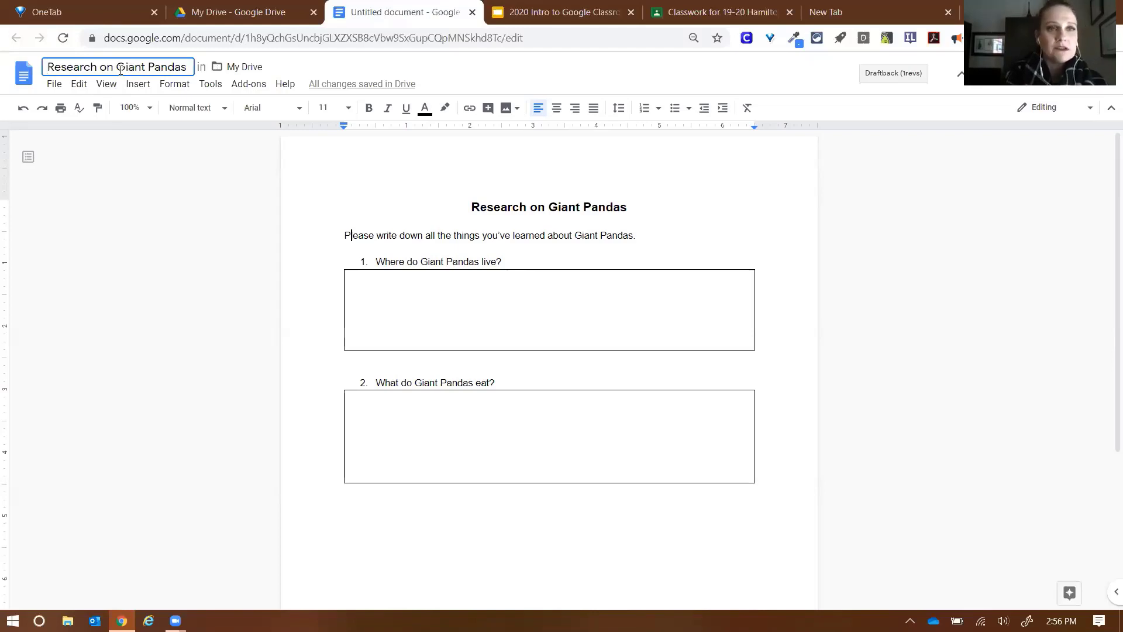
pyautogui.write('U')
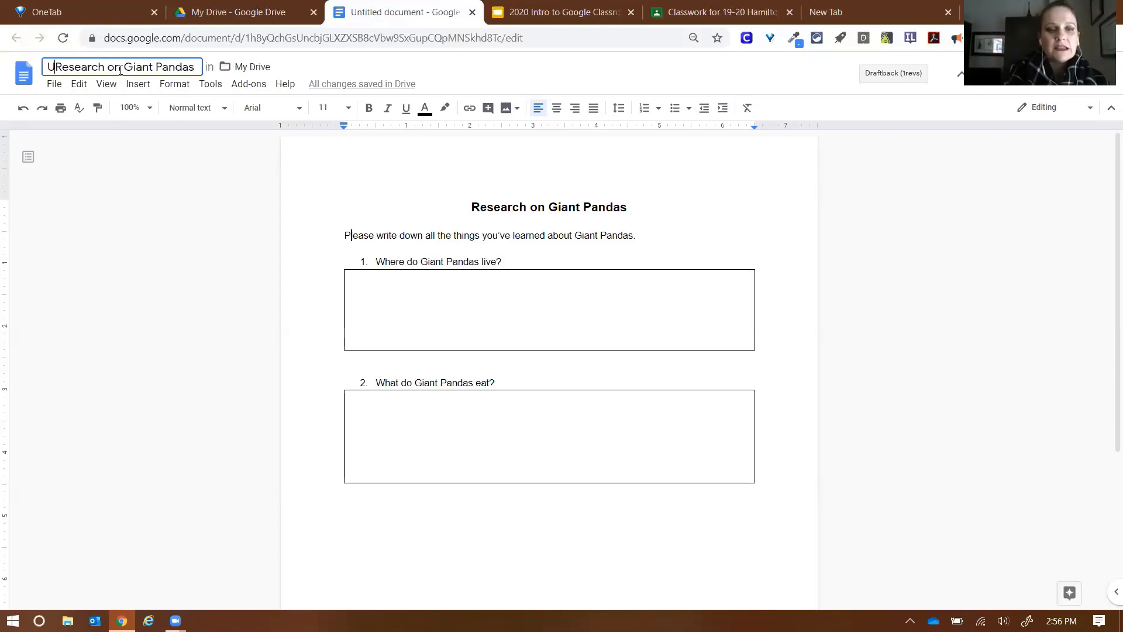
pyautogui.write('2L8')
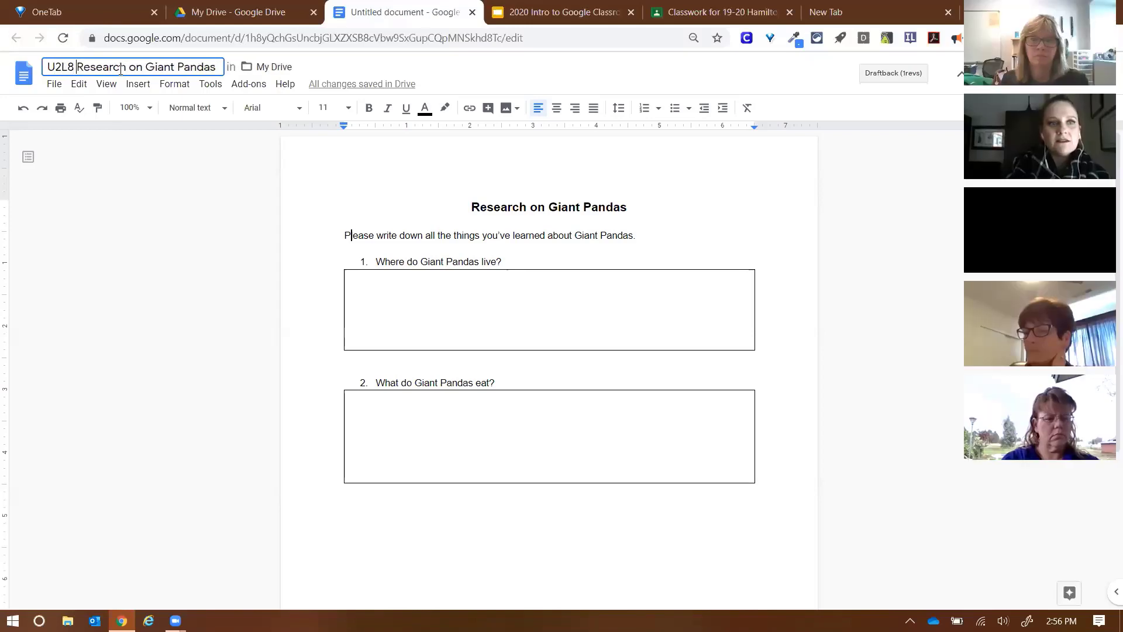
pyautogui.press('Return')
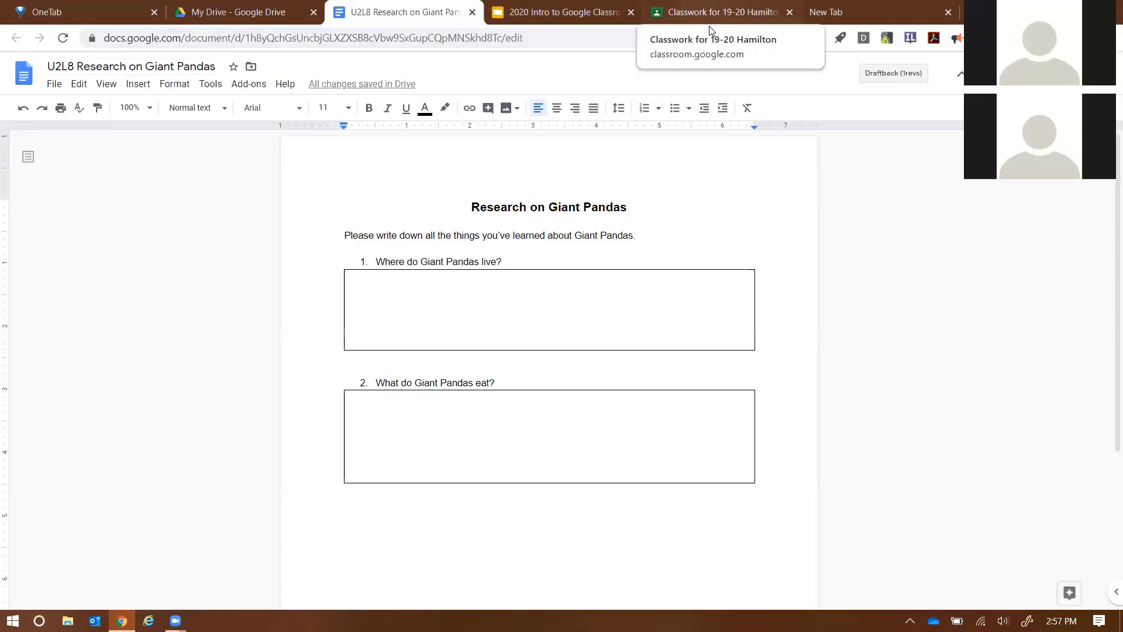
# Step: Switch to the class's Classwork page in Google Classroom and start a new assignment
pyautogui.click(710, 29)
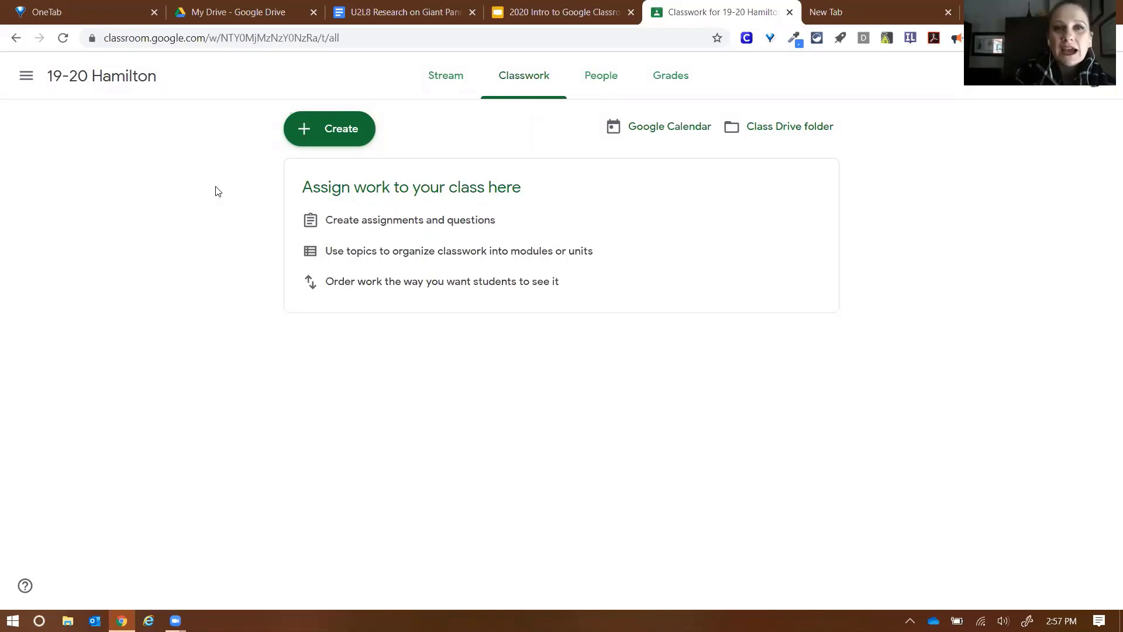
pyautogui.click(390, 23)
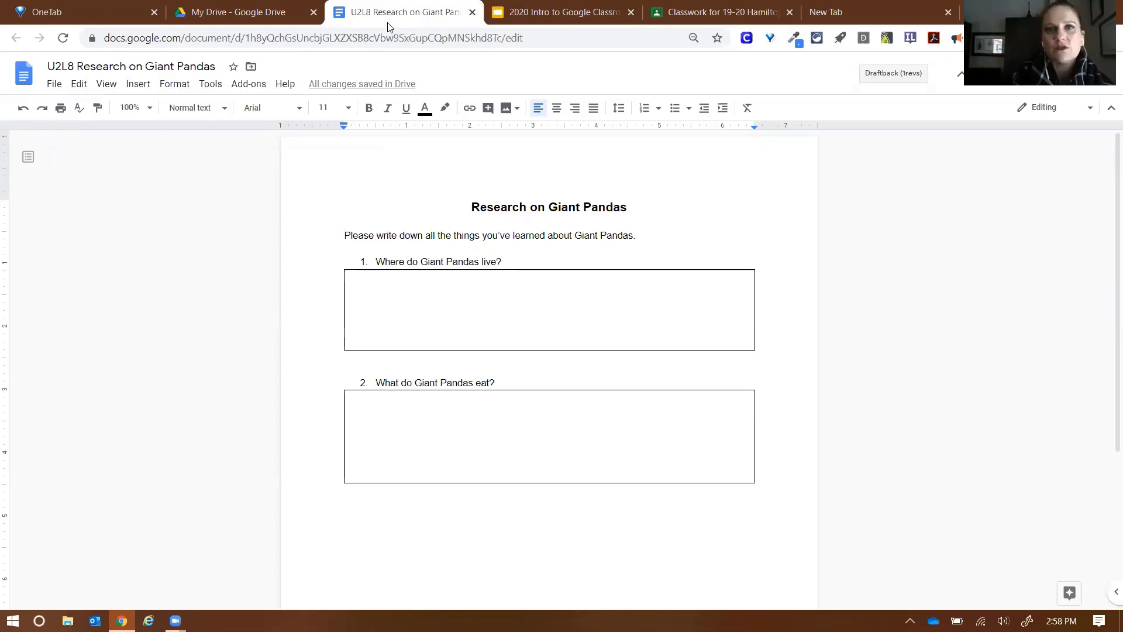
pyautogui.click(723, 12)
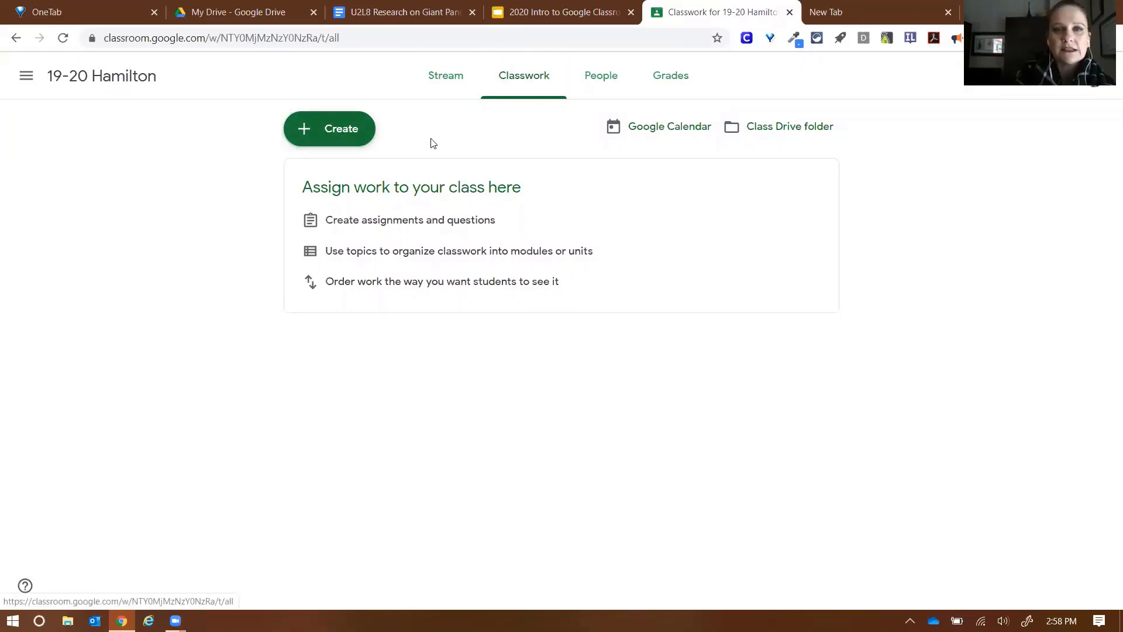
pyautogui.click(350, 141)
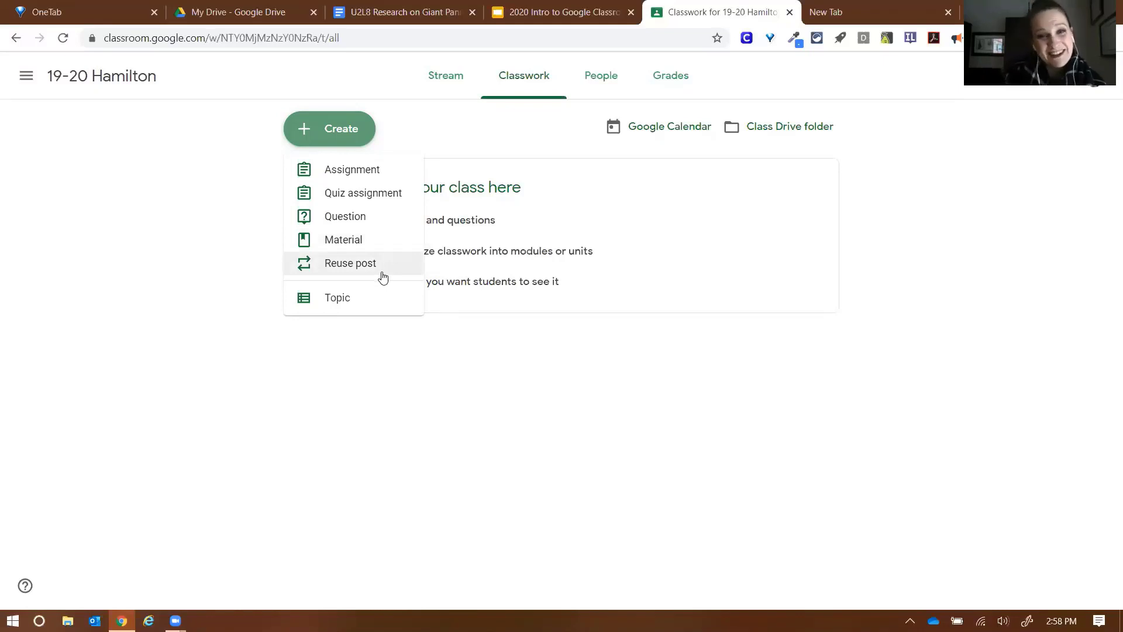
pyautogui.click(379, 176)
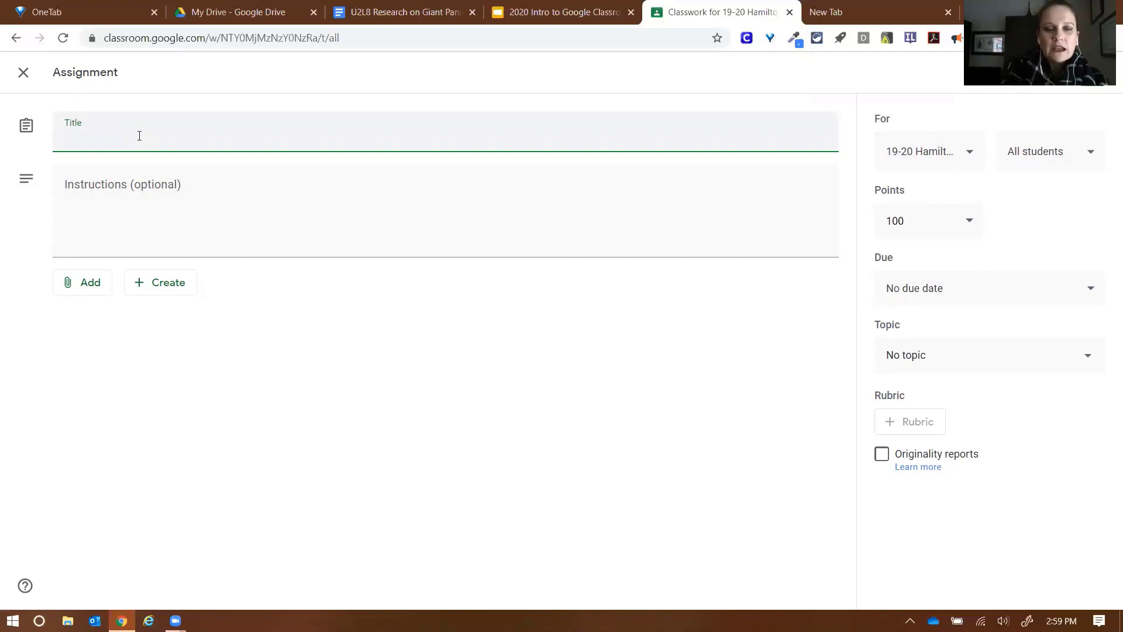
# Step: Title the assignment "U2L8 Giant Pandas"
pyautogui.write('U2')
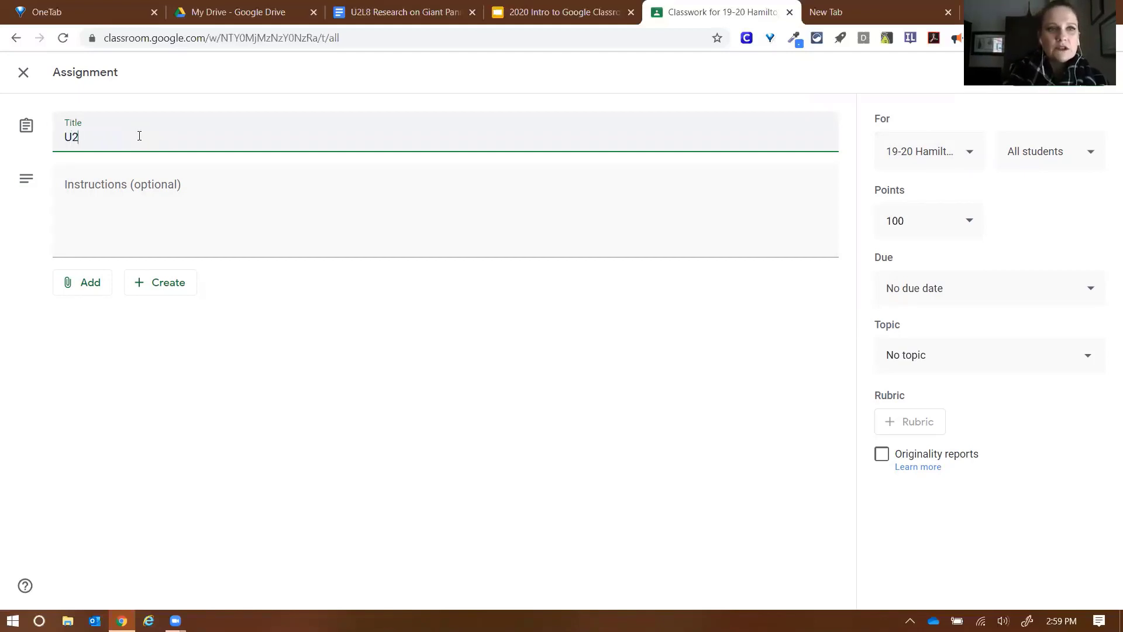
pyautogui.write('L8 R')
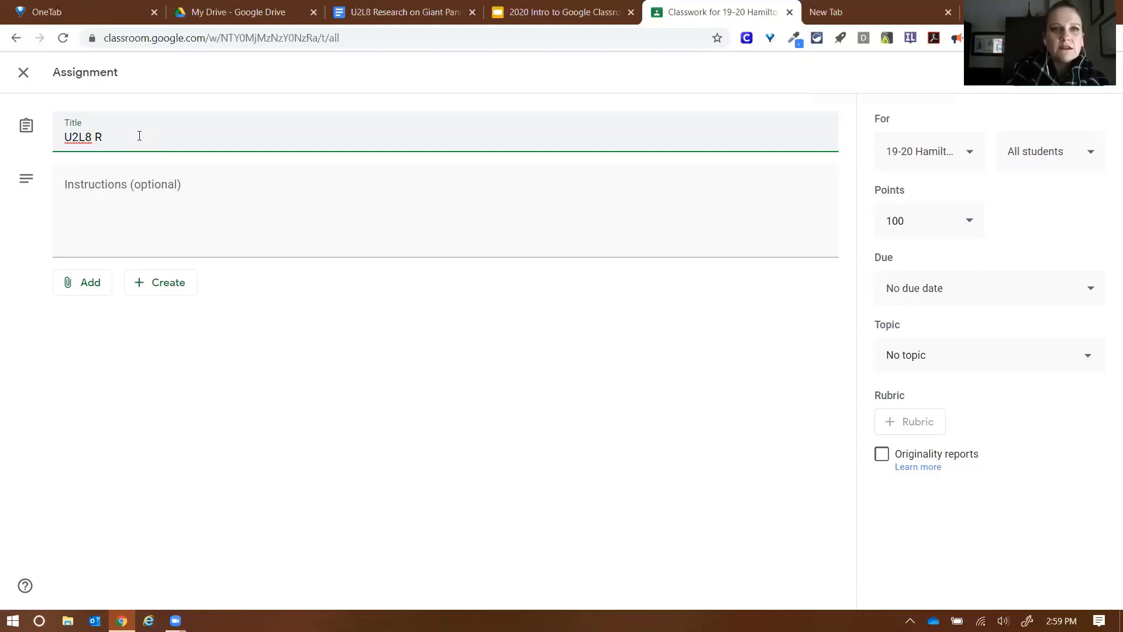
pyautogui.press('BackSpace')
pyautogui.write('Giant ')
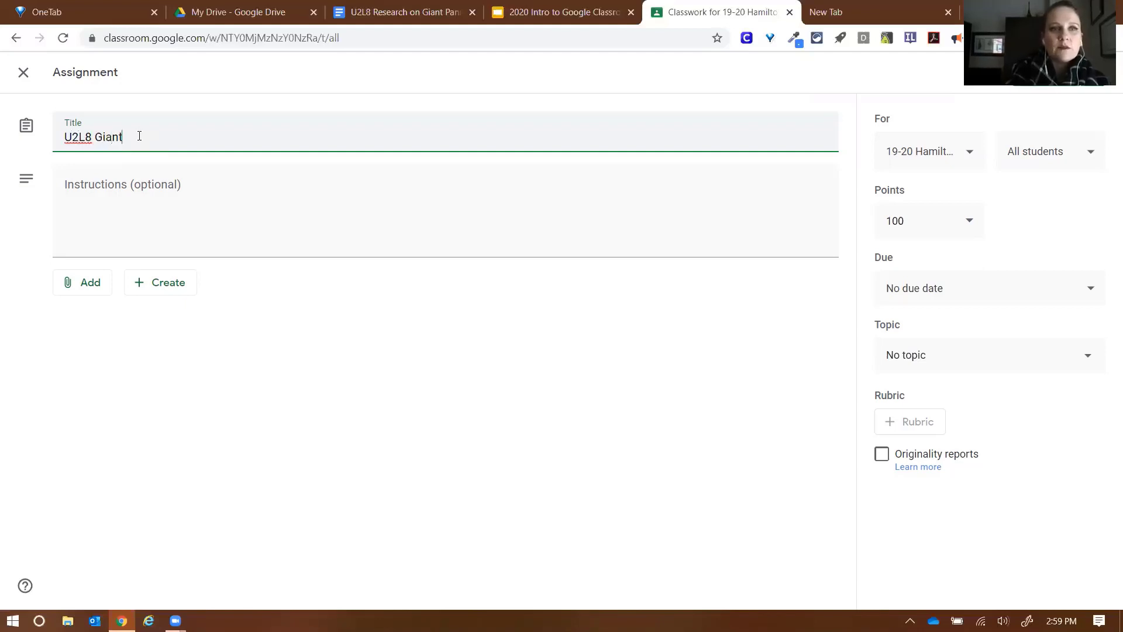
pyautogui.write('Pands')
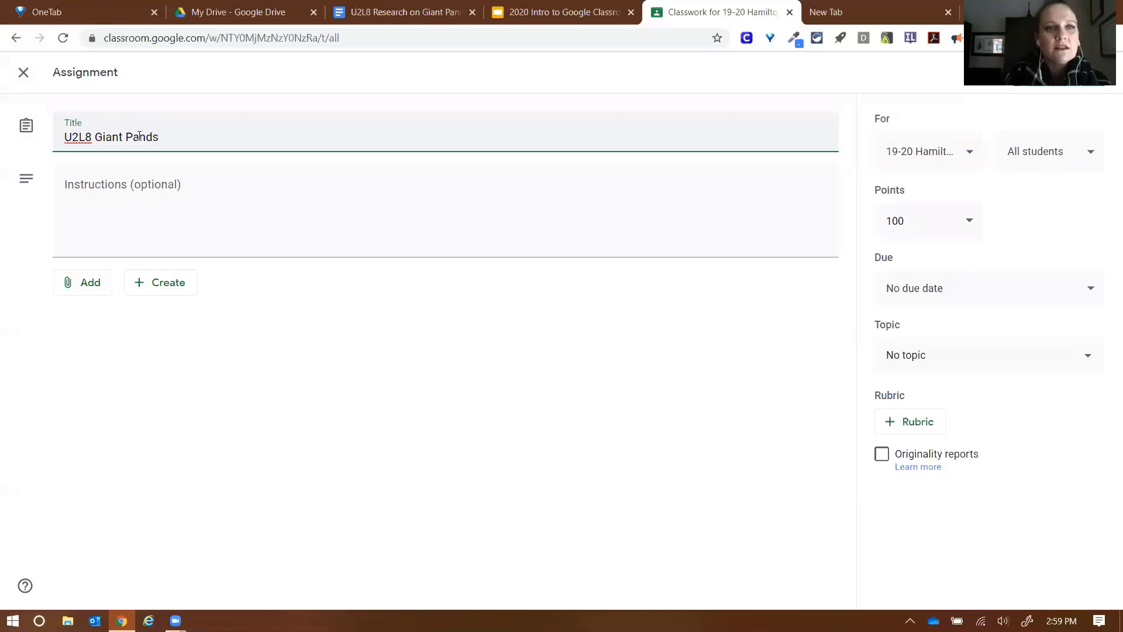
pyautogui.press('Left')
pyautogui.write('a')
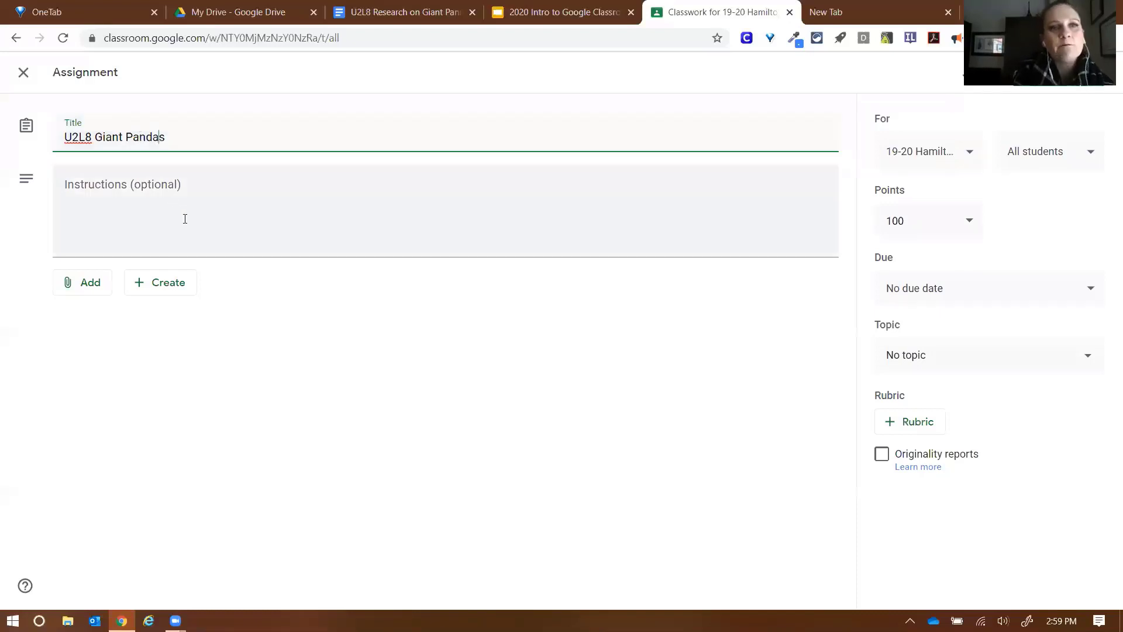
# Step: Enter the assignment instructions as two numbered lines: "1. Open the Google Document." and "2. Answer the questions."
pyautogui.click(206, 183)
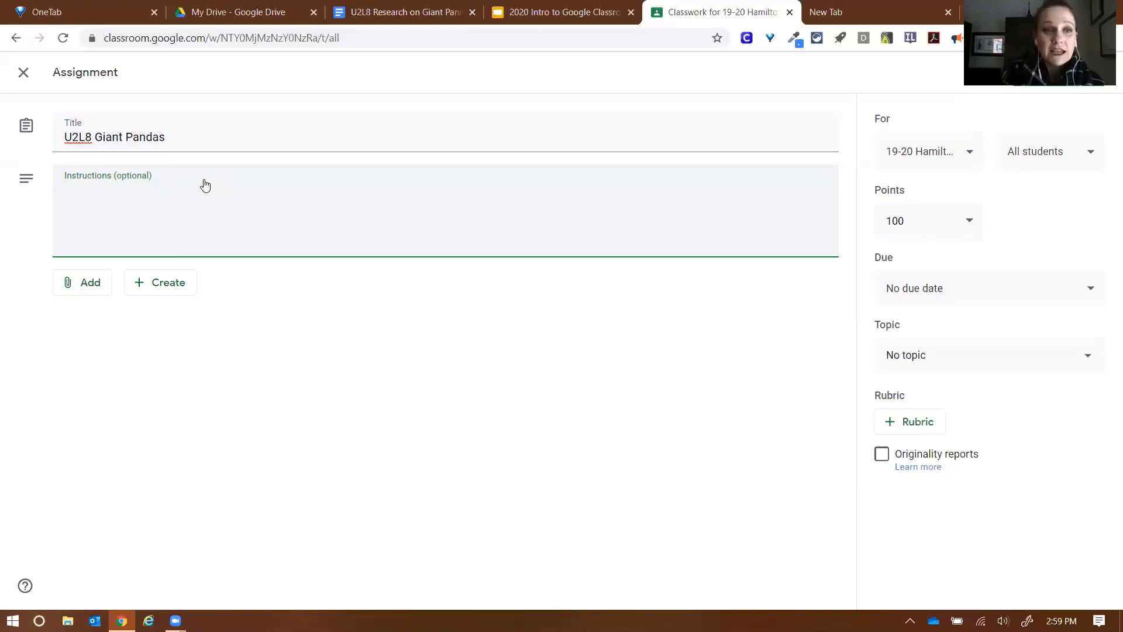
pyautogui.write('1. O')
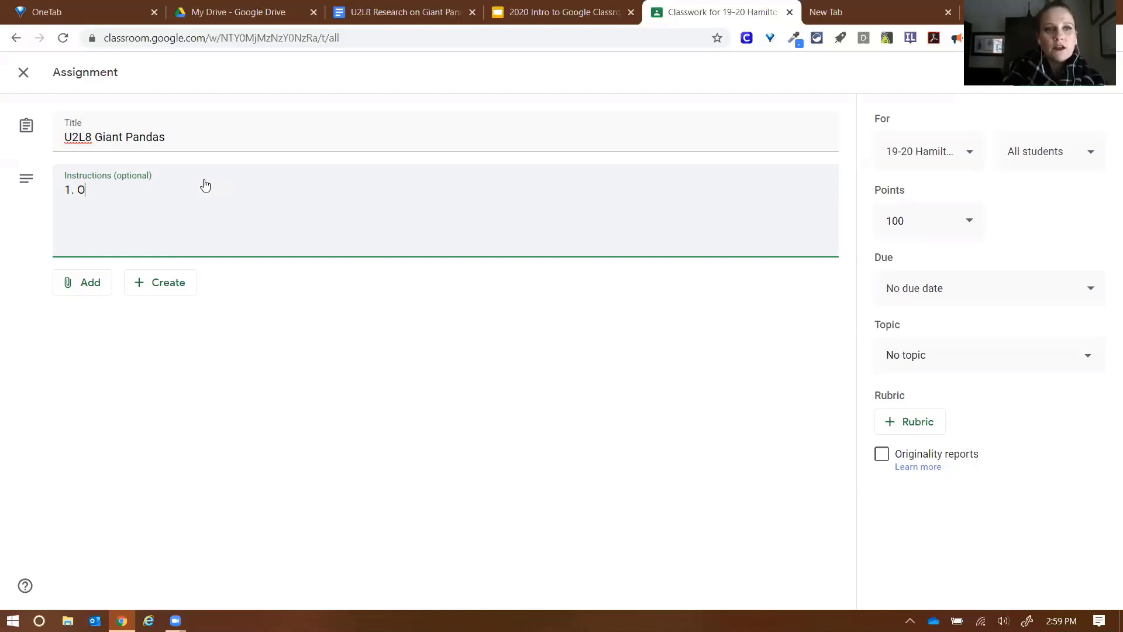
pyautogui.write('pen the Google Documetn.')
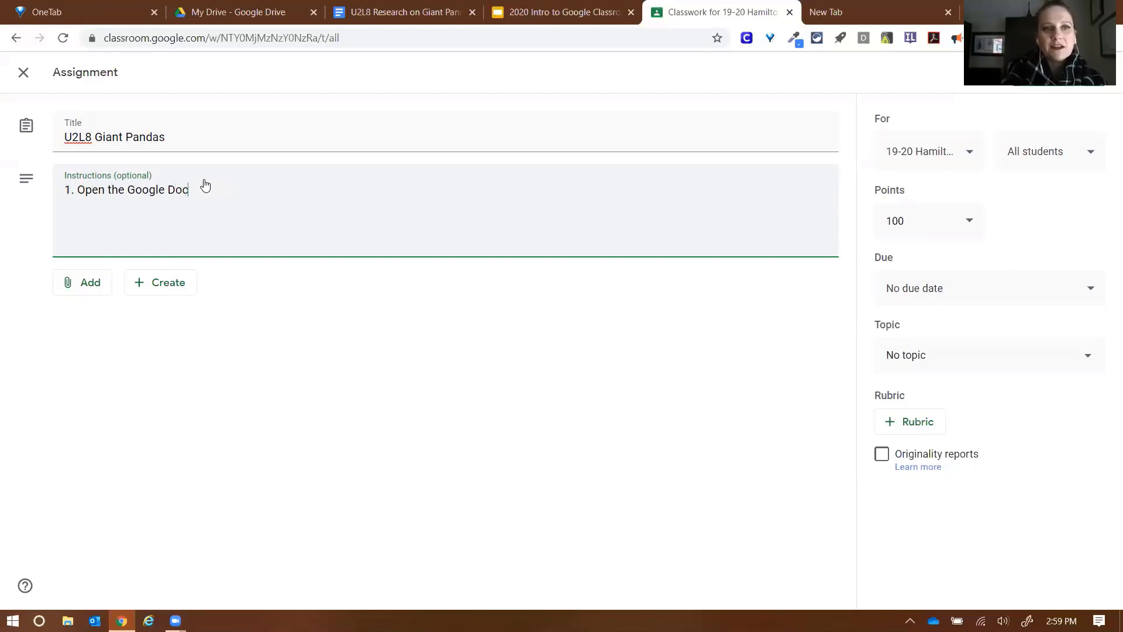
pyautogui.press('BackSpace')
pyautogui.press('BackSpace')
pyautogui.press('BackSpace')
pyautogui.write('nt.')
pyautogui.press('Return')
pyautogui.write('2. answer the questions.')
pyautogui.click(82, 209)
pyautogui.hotkey('shift', 'Left')
pyautogui.write('A')
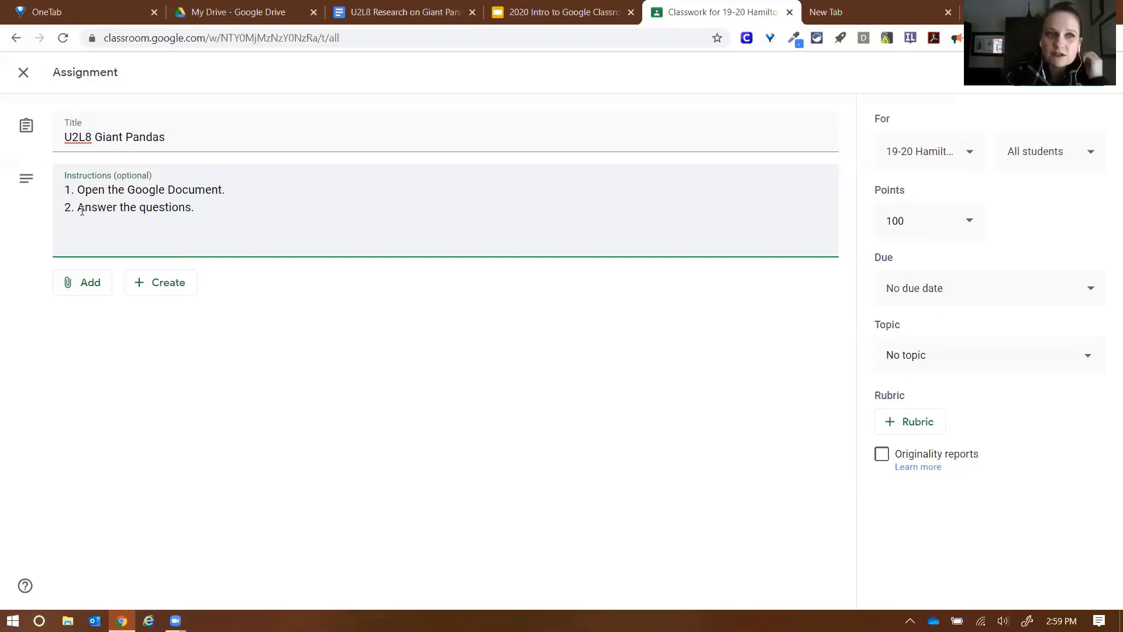
# Step: Attach the "U2L8 Research on Giant Pandas" document from Google Drive to the assignment
pyautogui.click(105, 295)
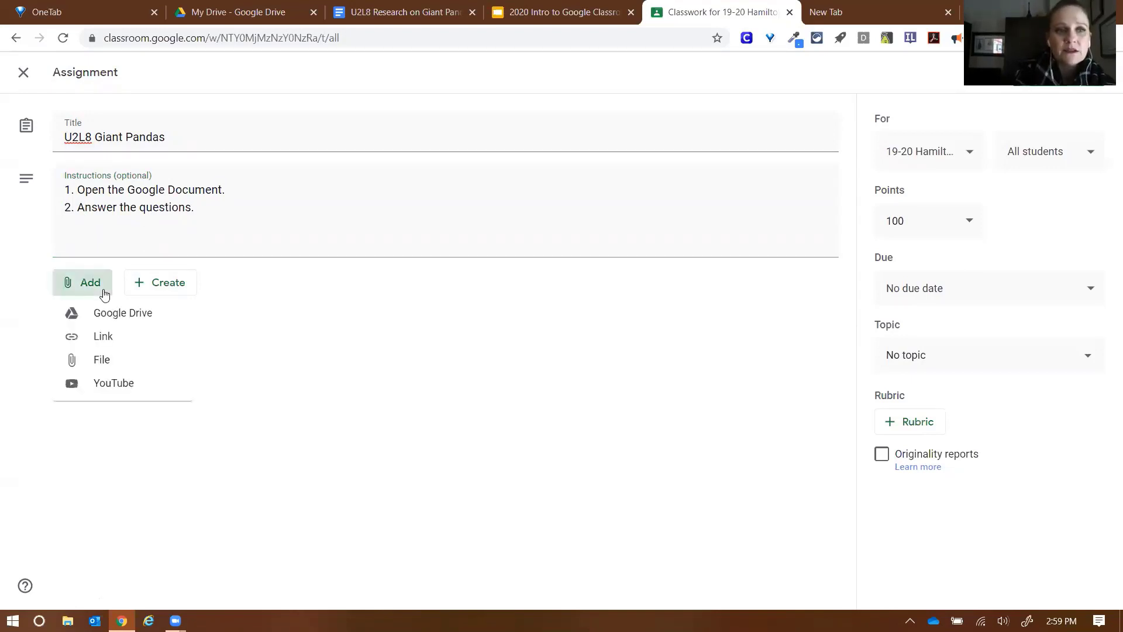
pyautogui.click(172, 319)
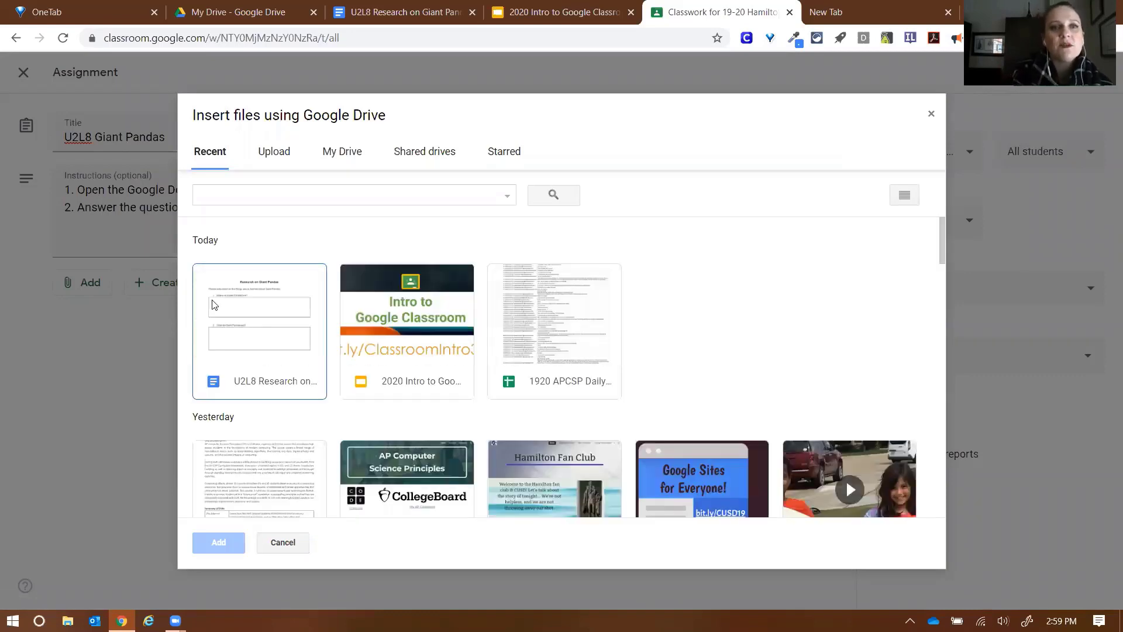
pyautogui.click(283, 387)
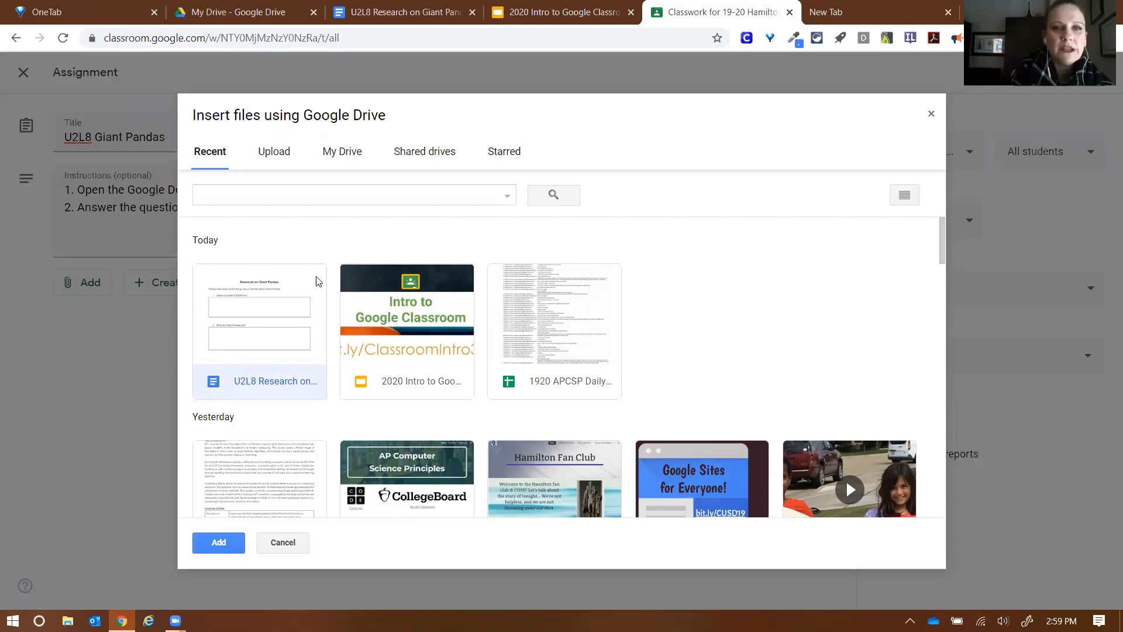
pyautogui.click(256, 193)
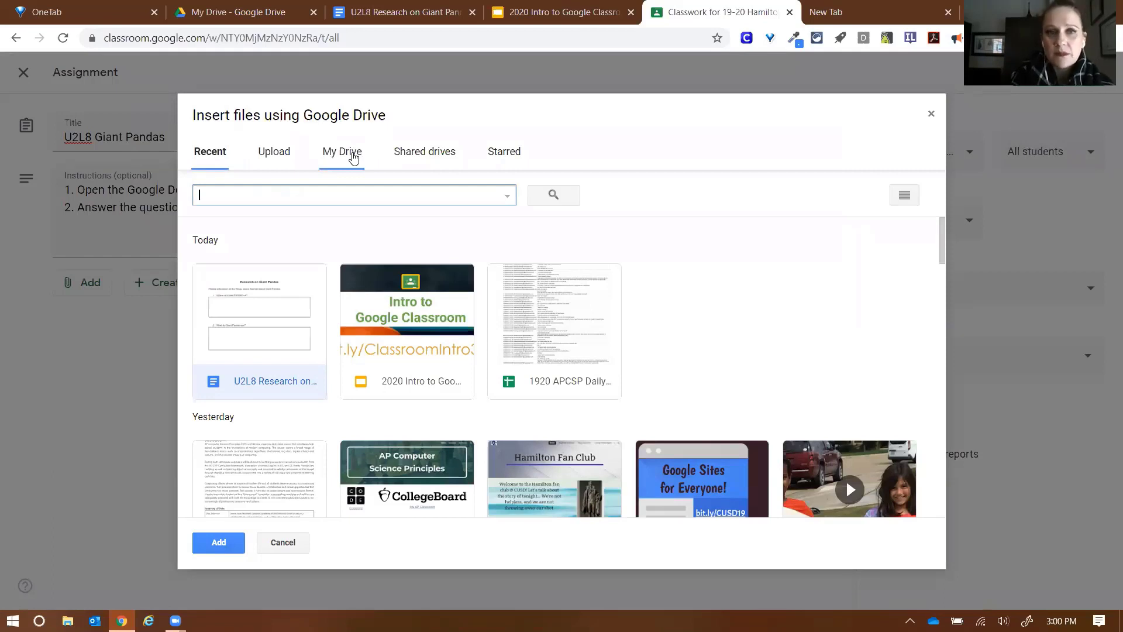
pyautogui.doubleClick(266, 393)
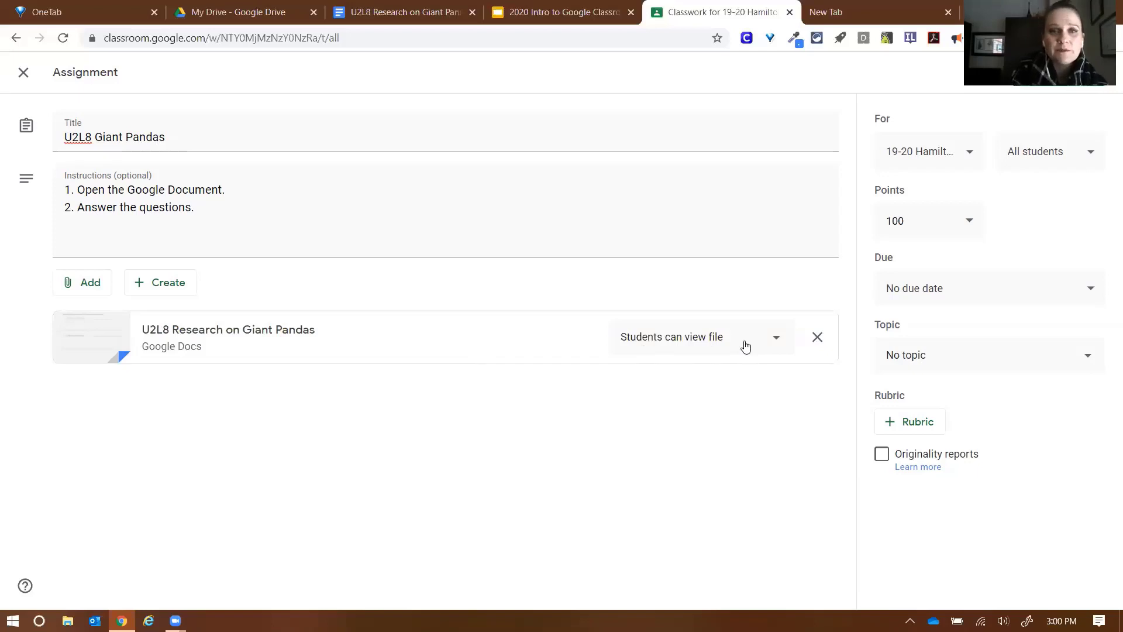
# Step: Set the attached document's sharing option to "Make a copy for each student"
pyautogui.click(726, 339)
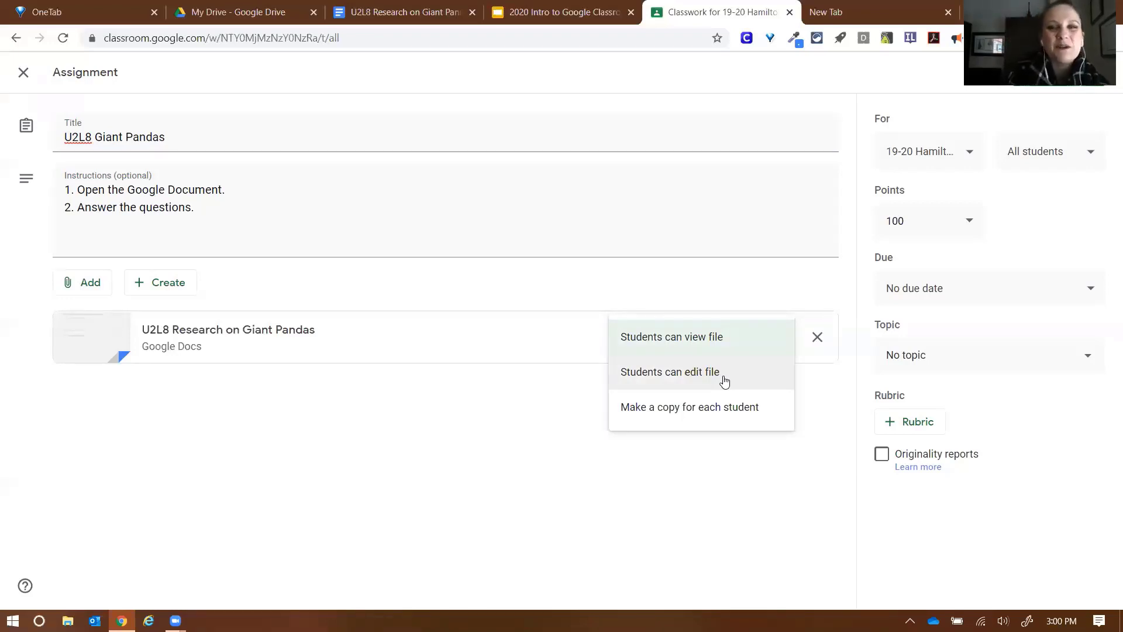
pyautogui.click(723, 424)
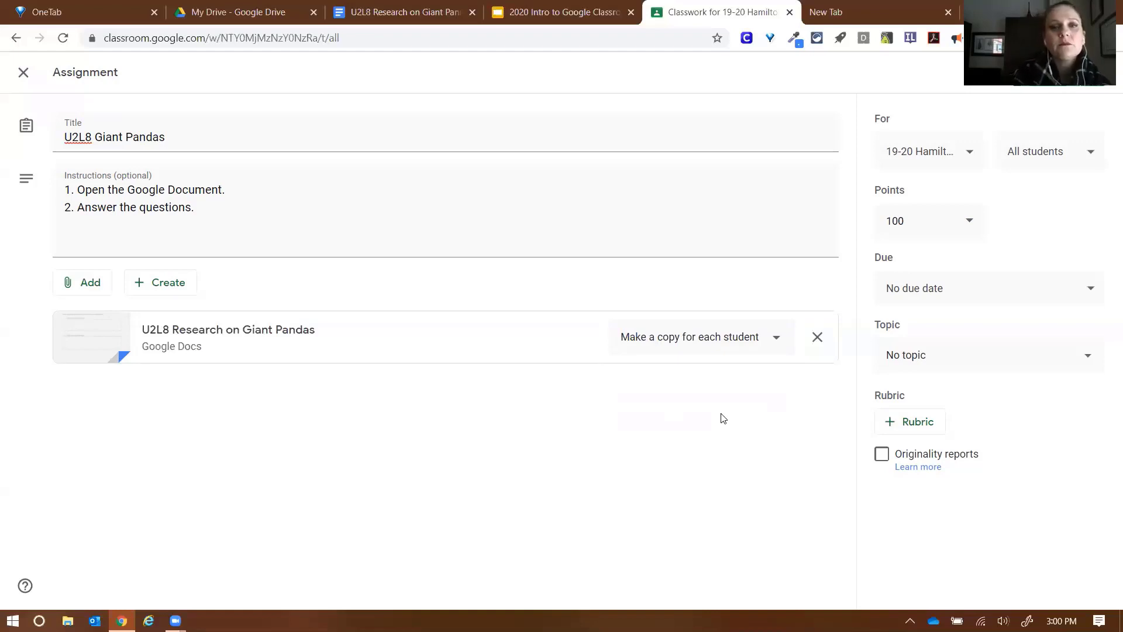
pyautogui.click(711, 337)
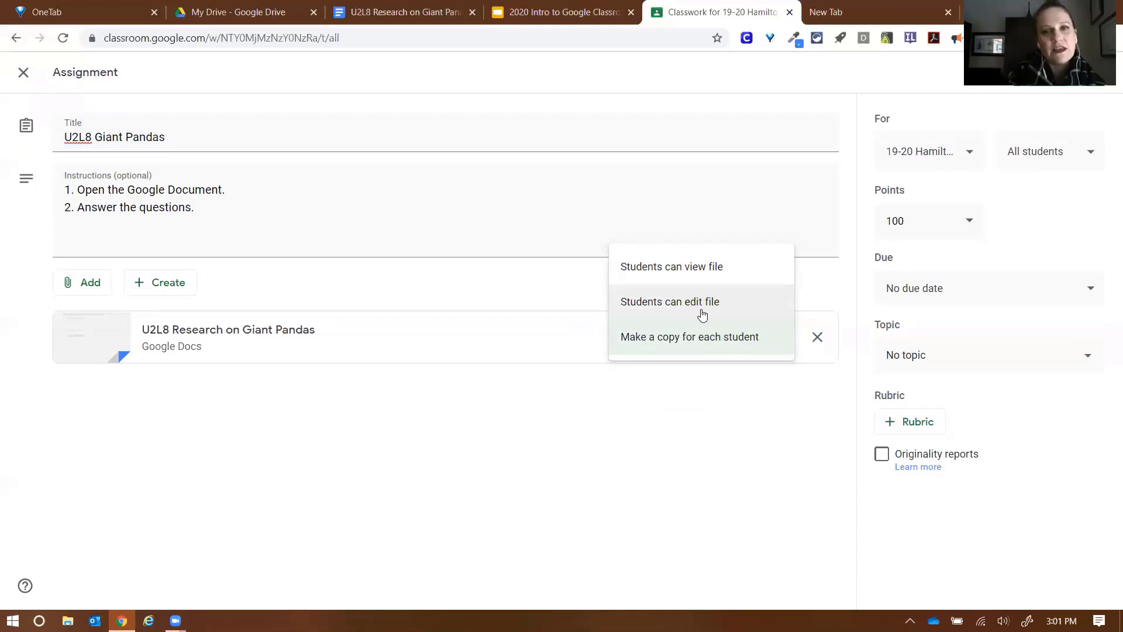
pyautogui.click(697, 340)
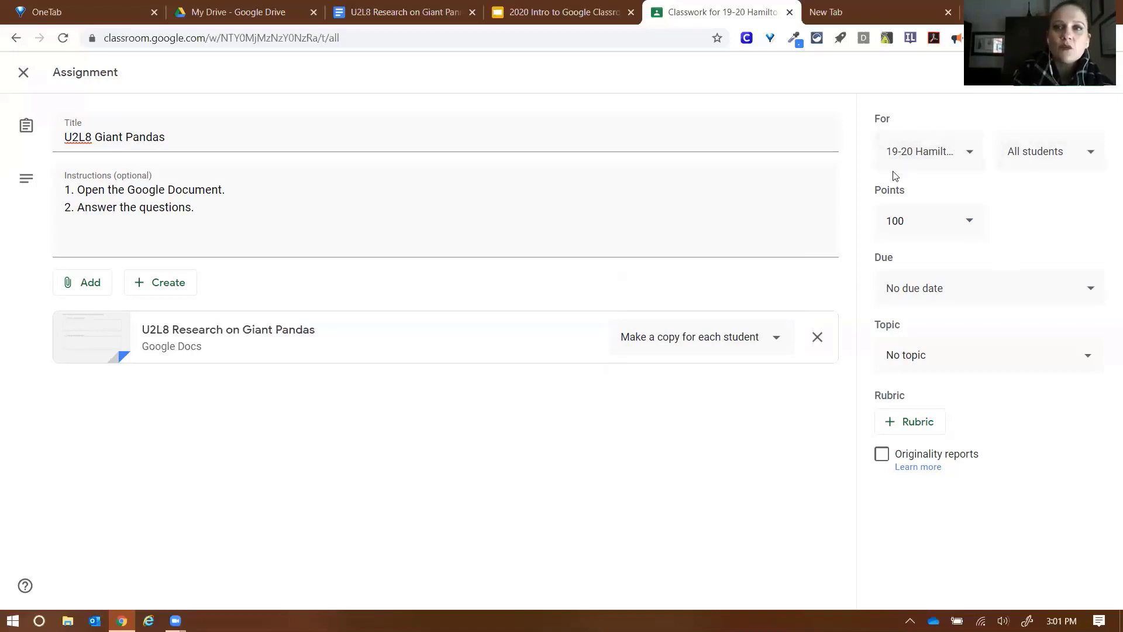
pyautogui.click(970, 156)
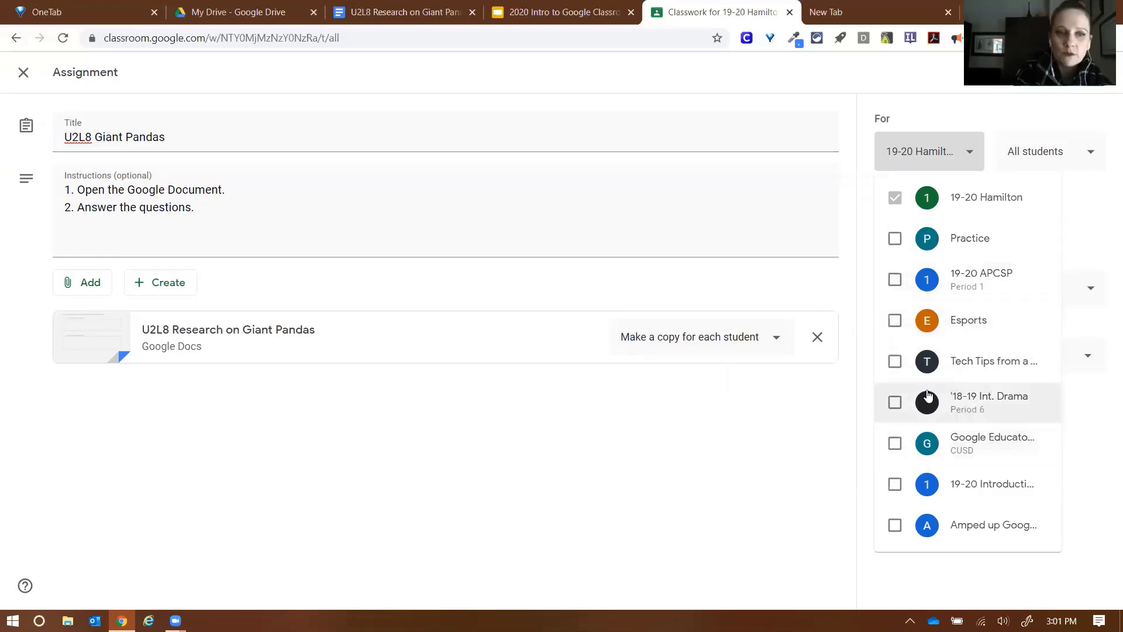
pyautogui.click(1093, 216)
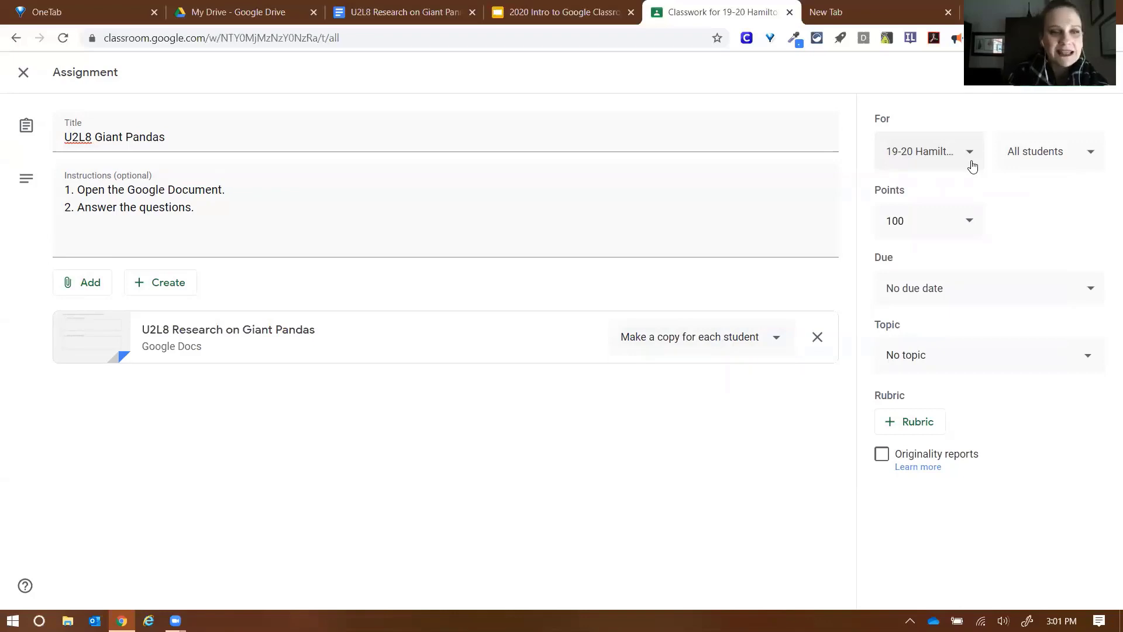
pyautogui.click(1086, 164)
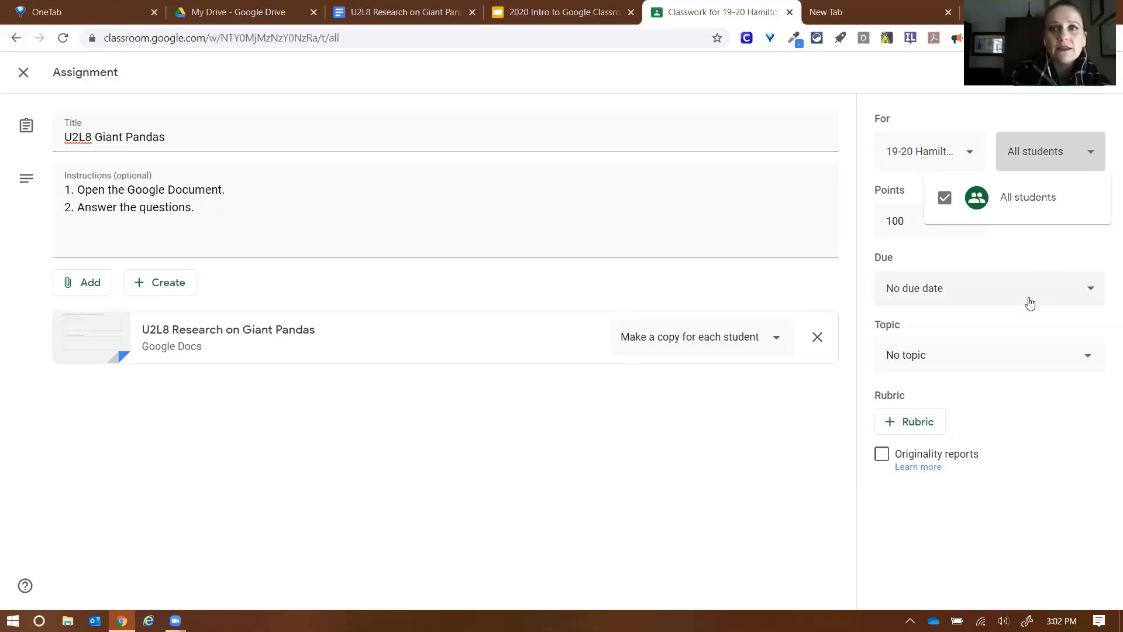
pyautogui.click(969, 551)
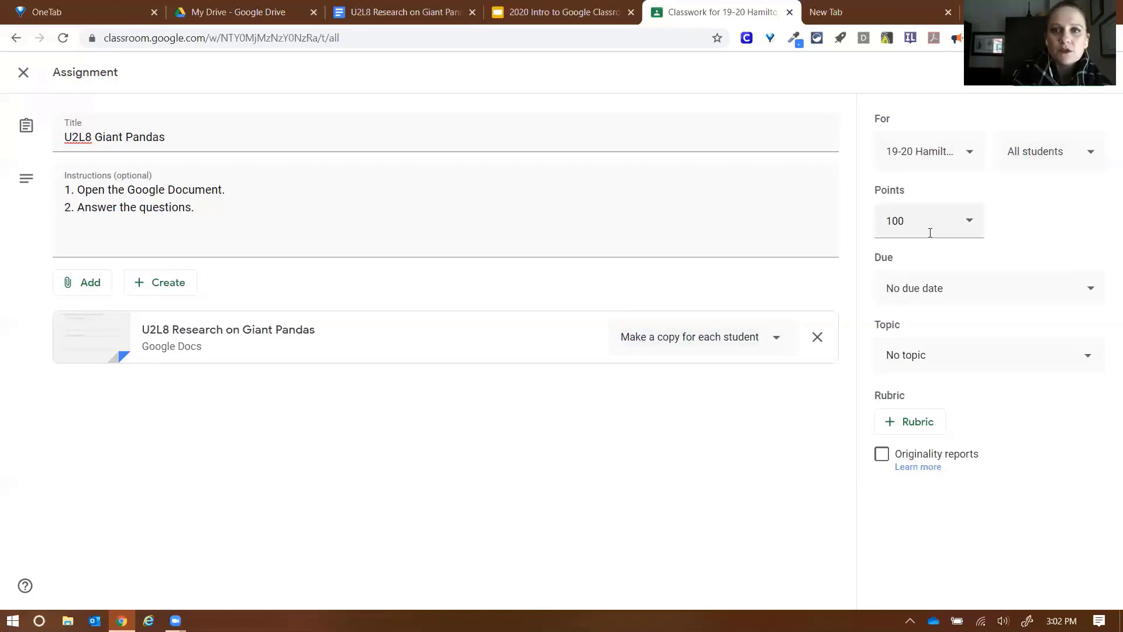
# Step: Set the assignment's points to 50
pyautogui.click(969, 224)
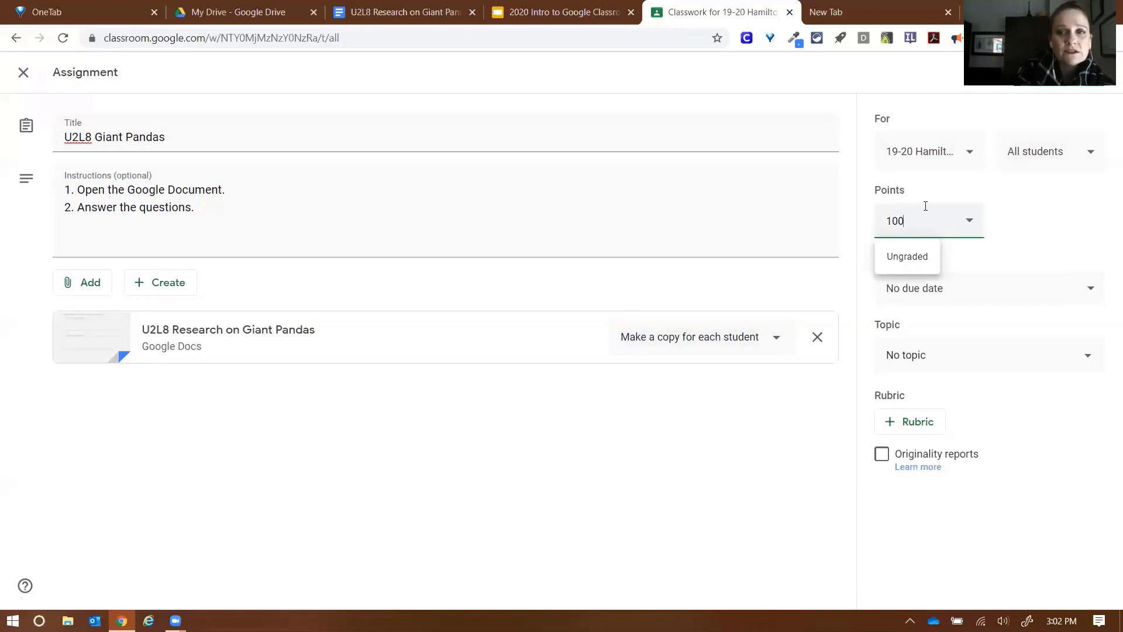
pyautogui.doubleClick(926, 219)
pyautogui.write('50')
pyautogui.press('Return')
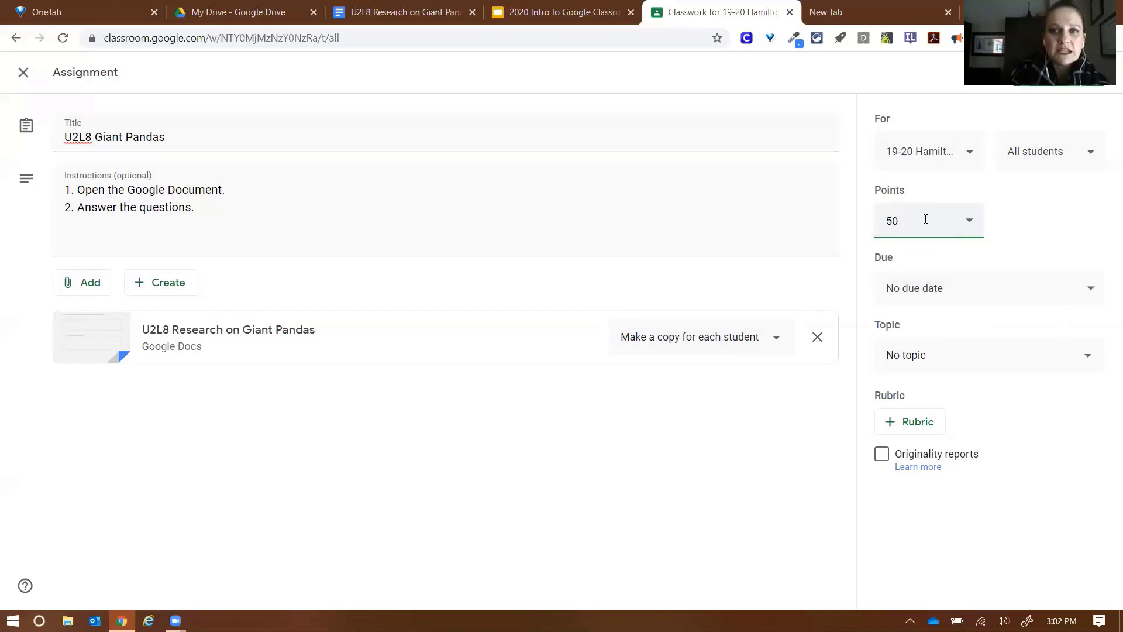
# Step: Mark the assignment as Ungraded instead of giving it a point value
pyautogui.click(970, 230)
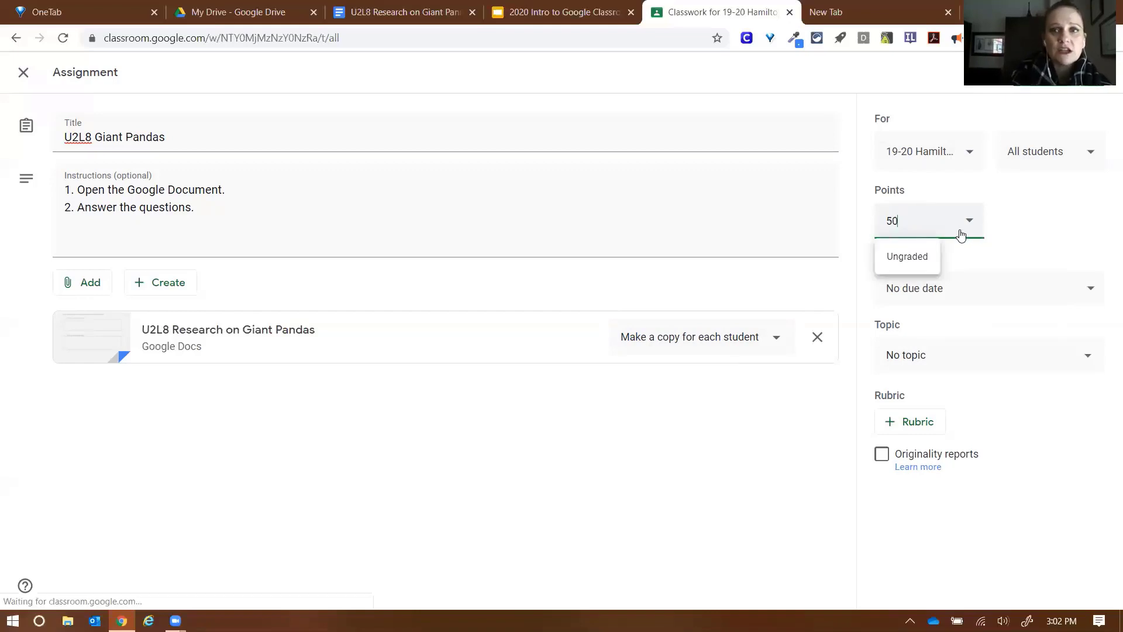
pyautogui.click(921, 257)
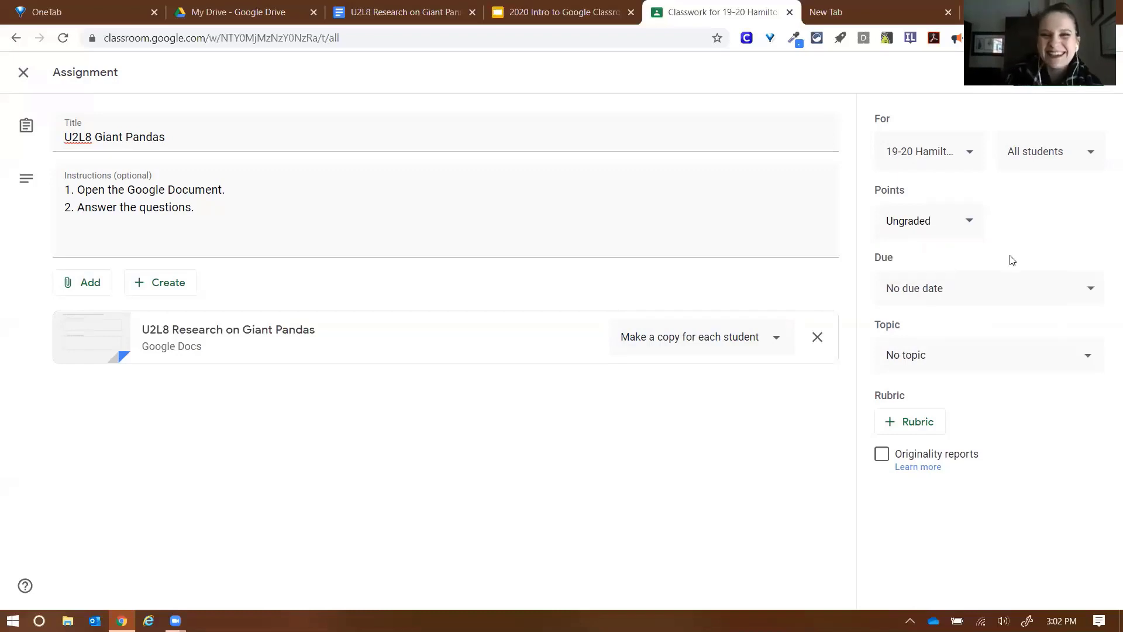
# Step: Set the assignment's due date to Apr 3, 2020, without a due time
pyautogui.click(926, 292)
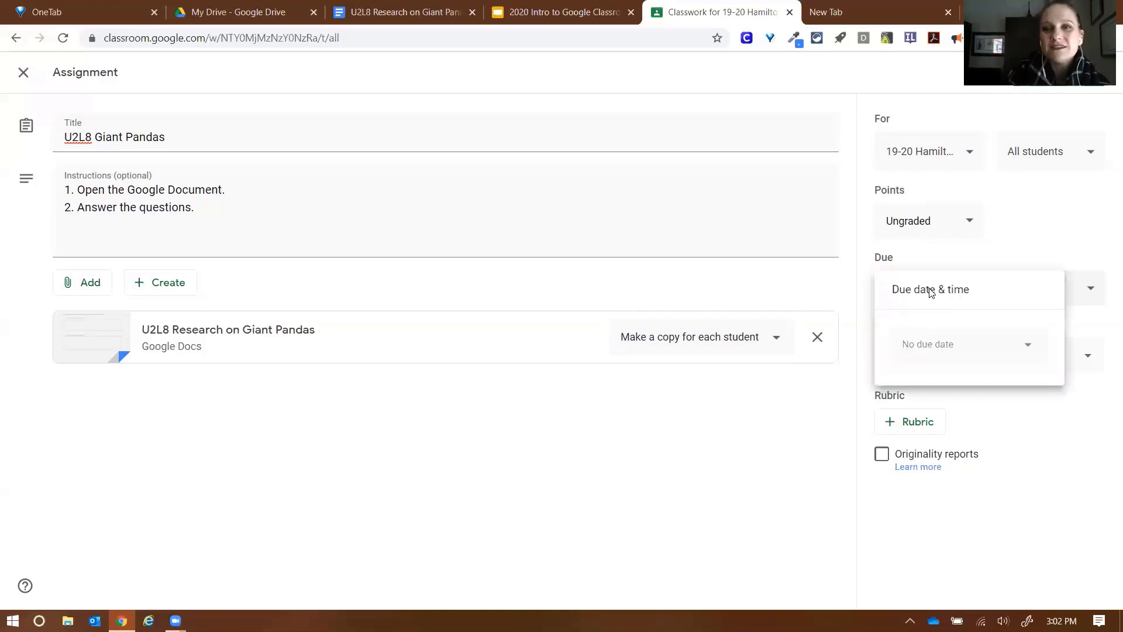
pyautogui.click(939, 350)
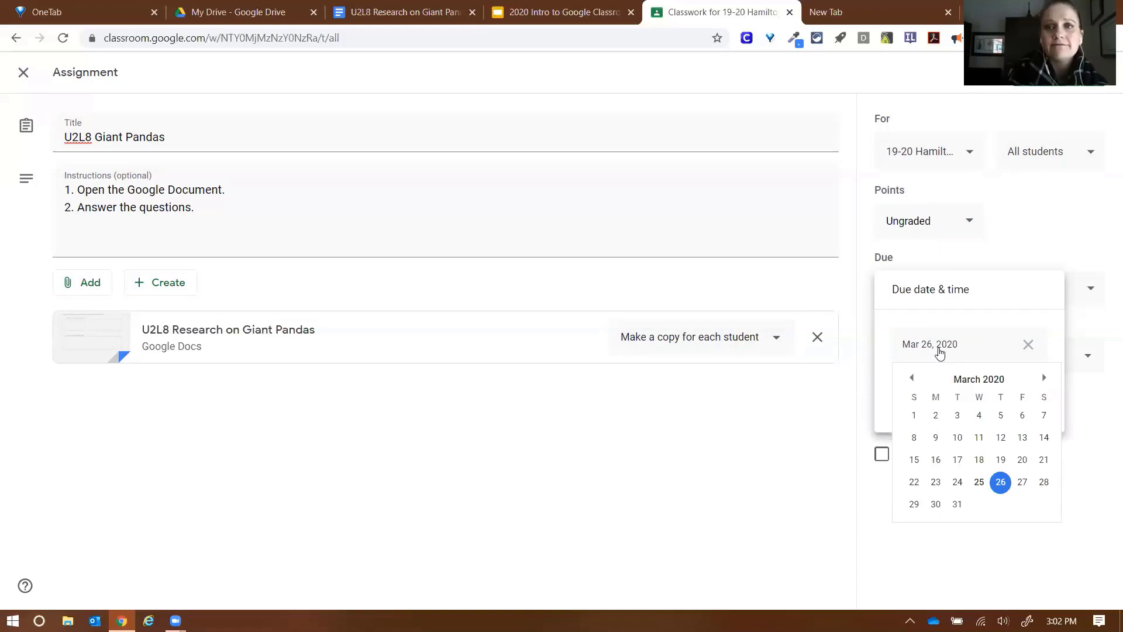
pyautogui.click(957, 504)
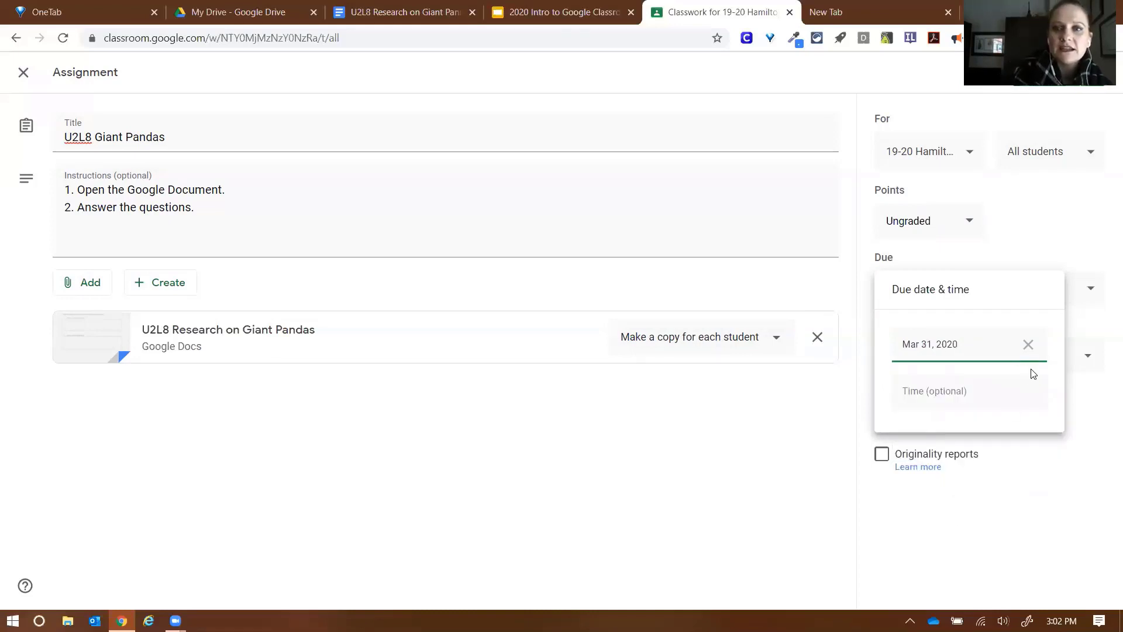
pyautogui.click(963, 345)
pyautogui.click(1045, 379)
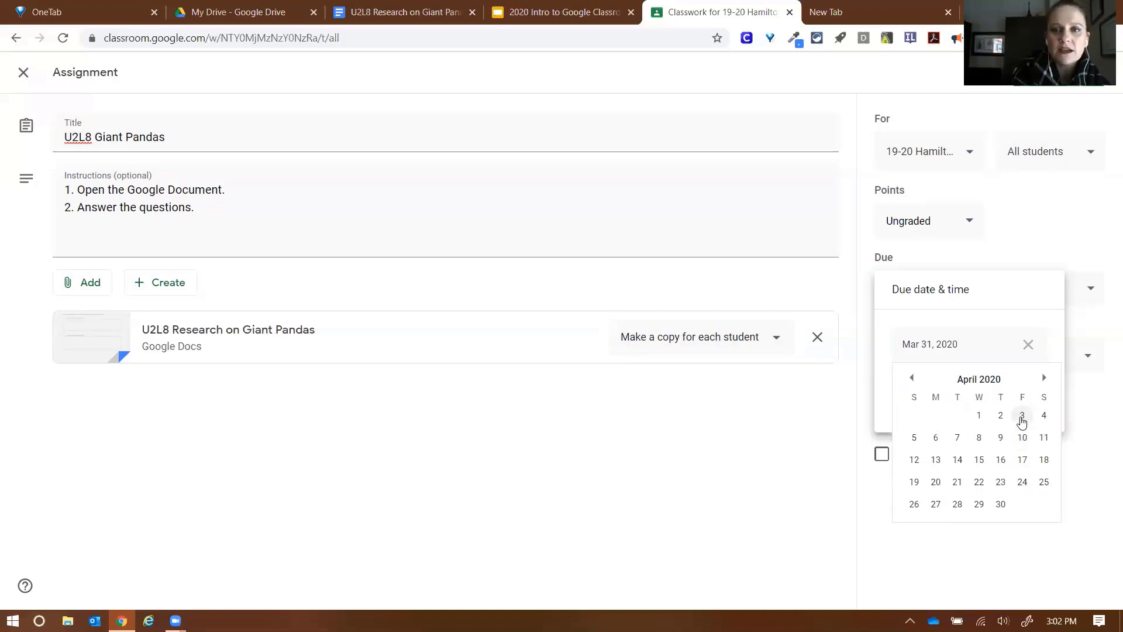
pyautogui.click(1022, 417)
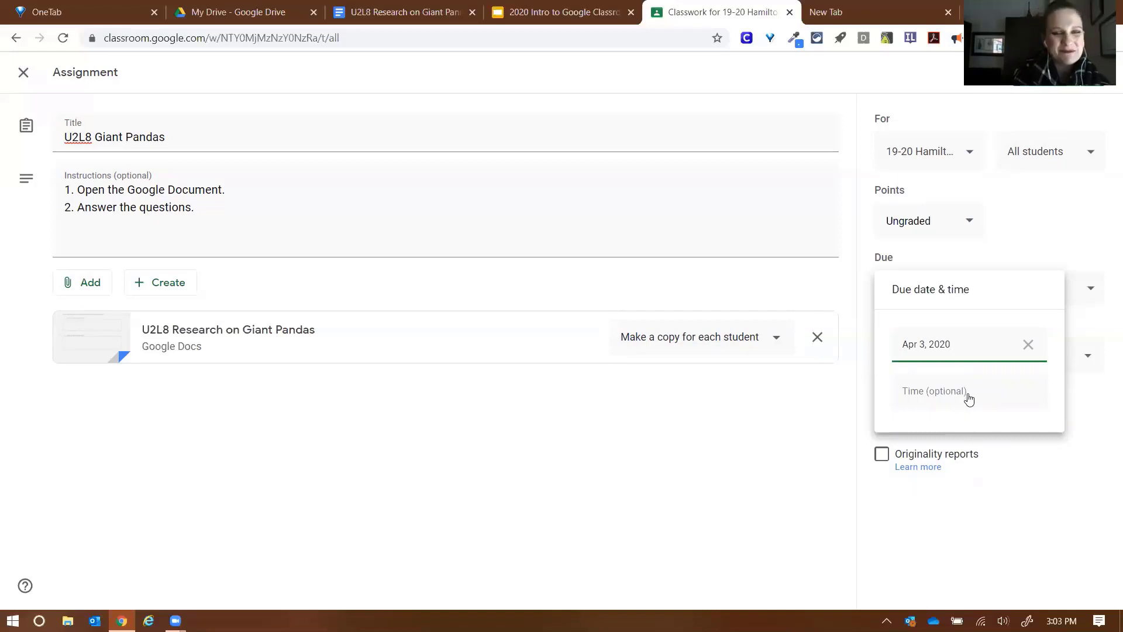
pyautogui.click(1036, 237)
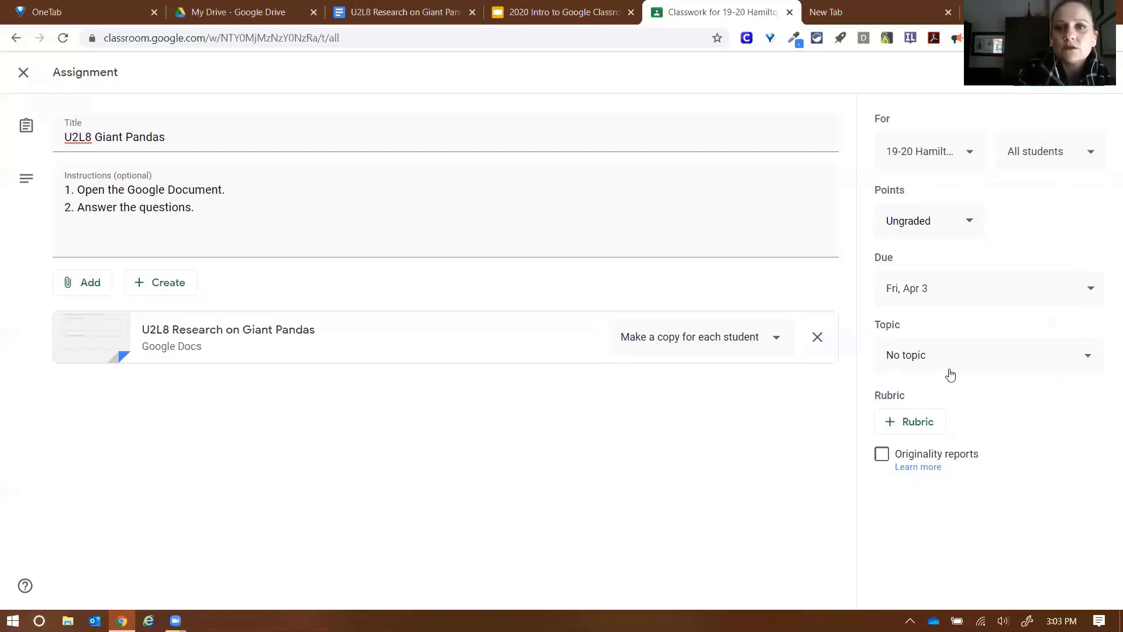
# Step: Create a new topic named "Science" for the assignment
pyautogui.click(951, 361)
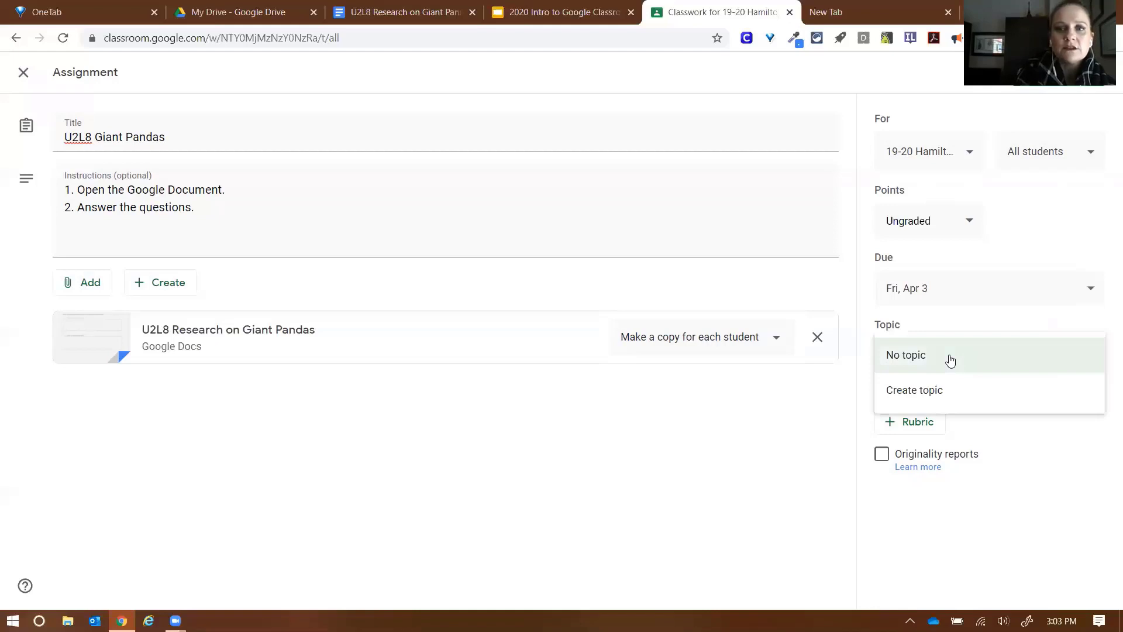
pyautogui.click(944, 394)
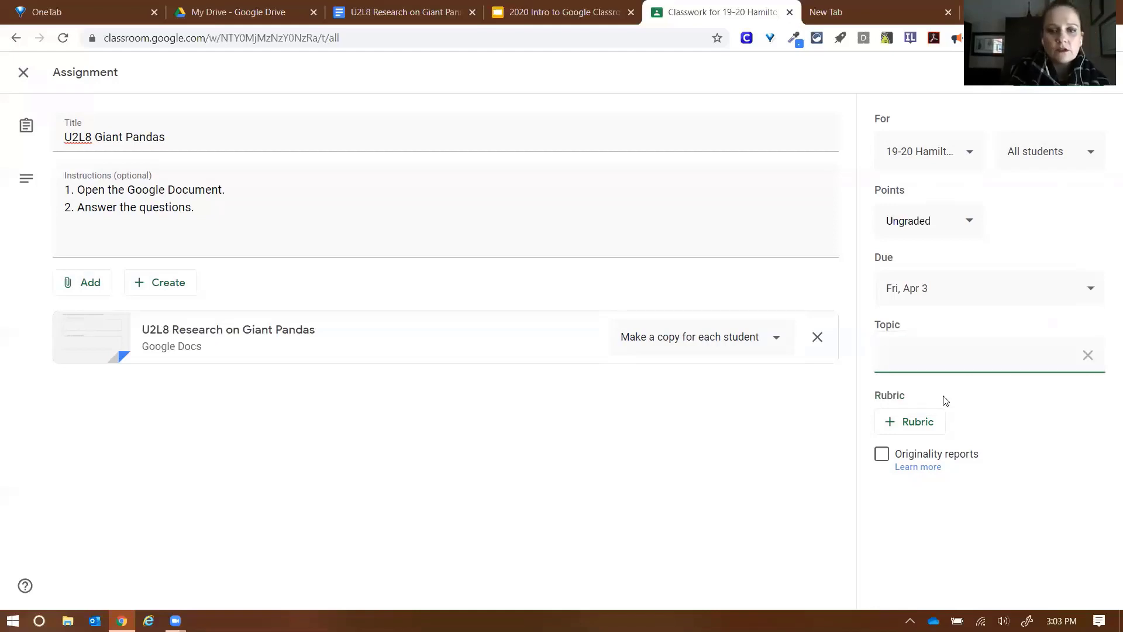
pyautogui.write('Science')
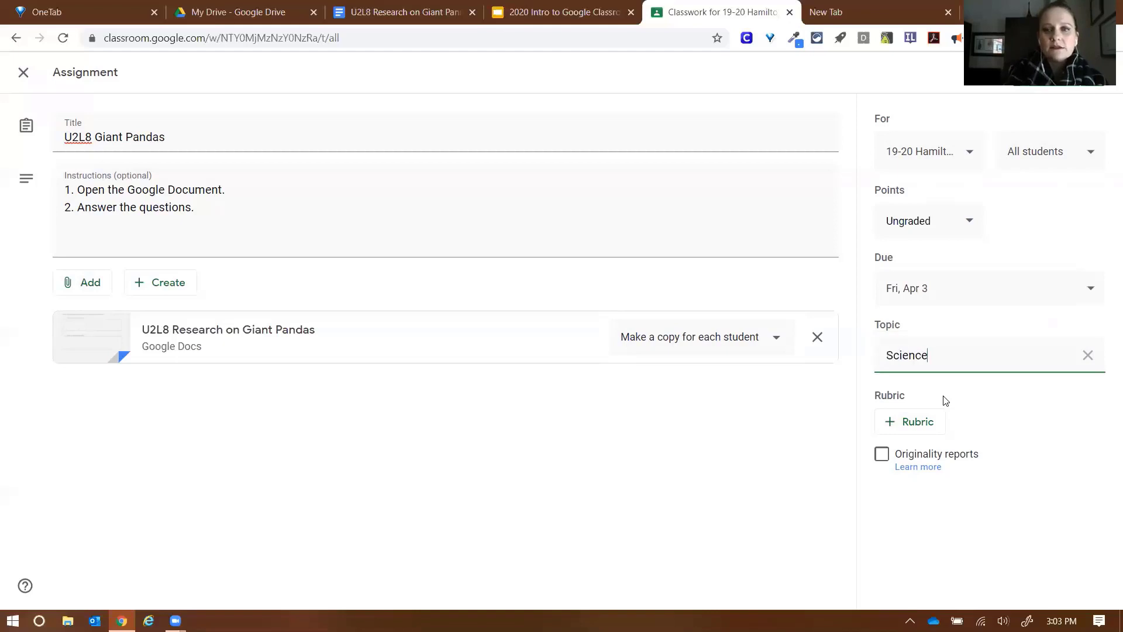
pyautogui.click(955, 523)
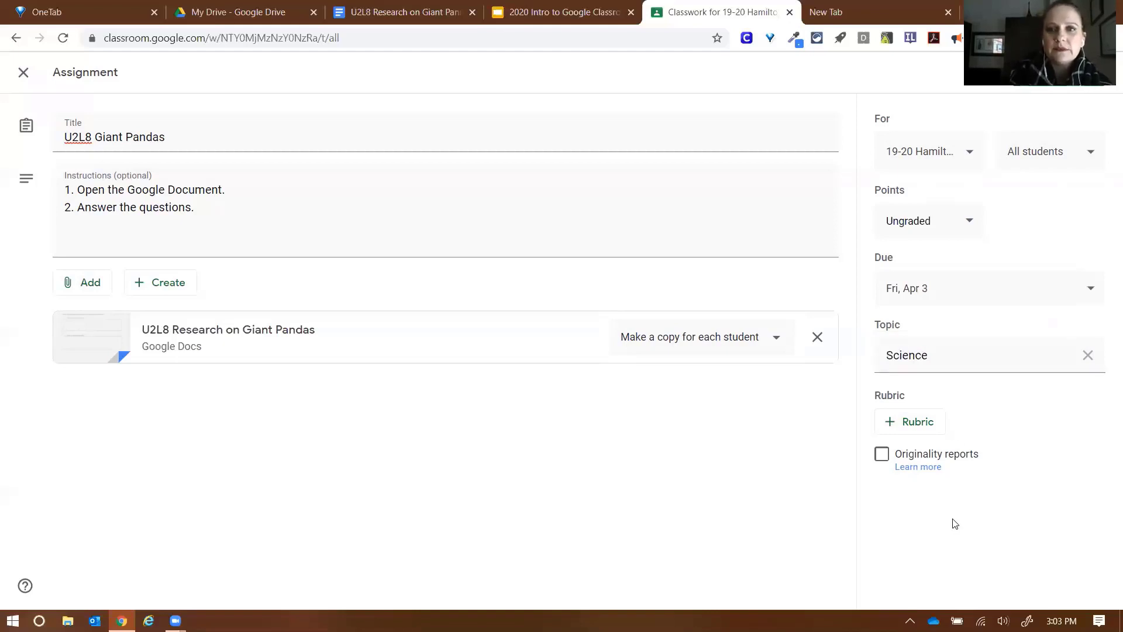
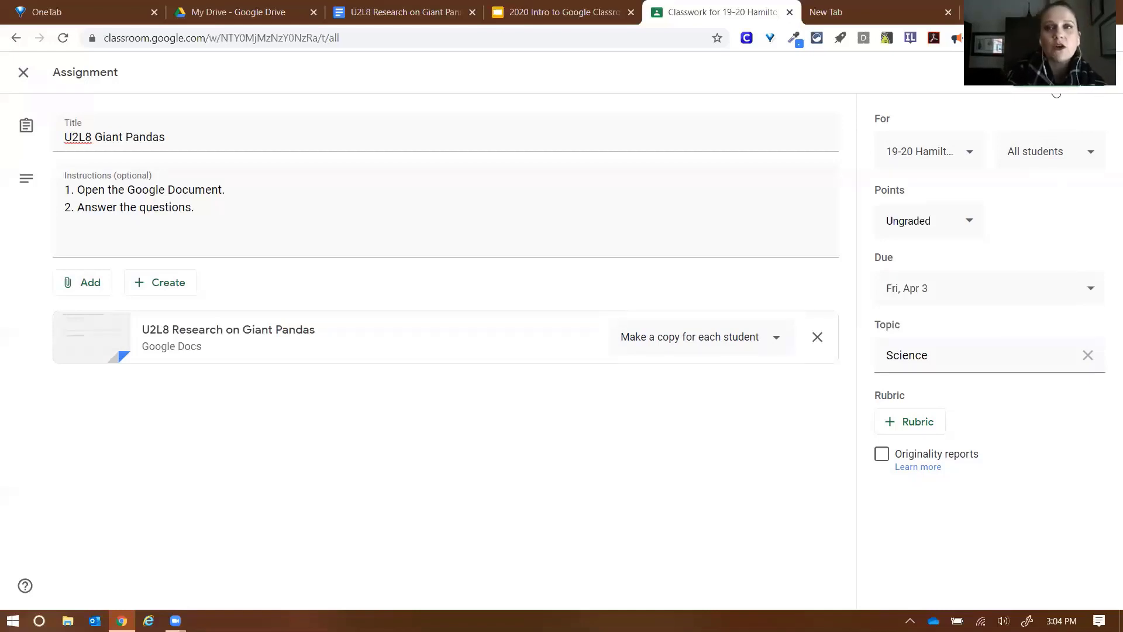
pyautogui.click(1092, 73)
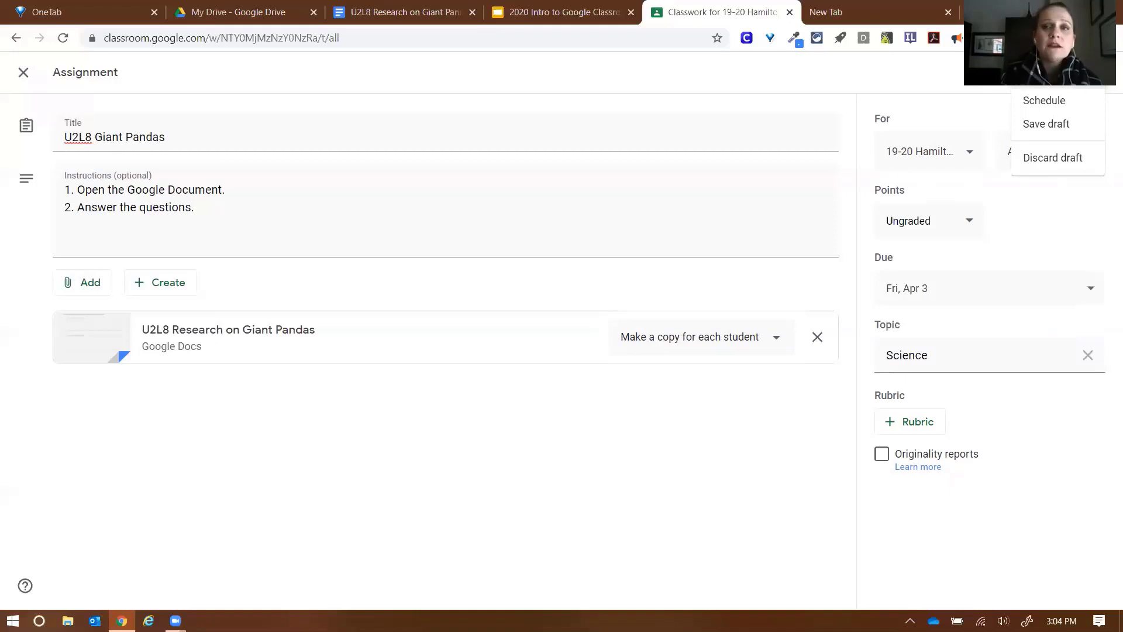
pyautogui.click(1059, 104)
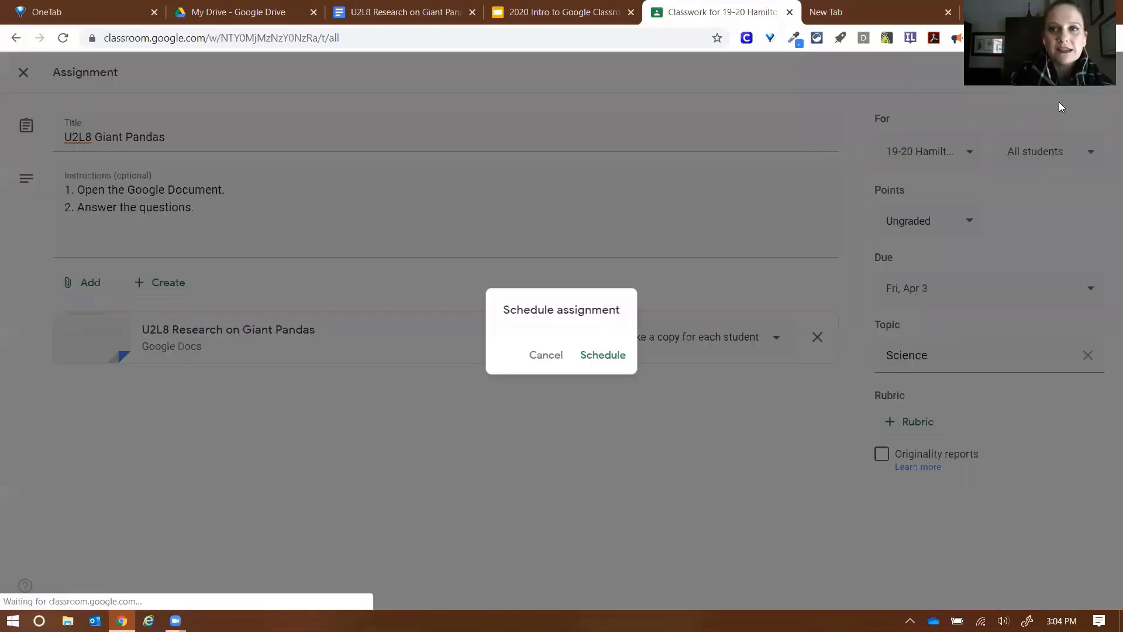
pyautogui.click(542, 304)
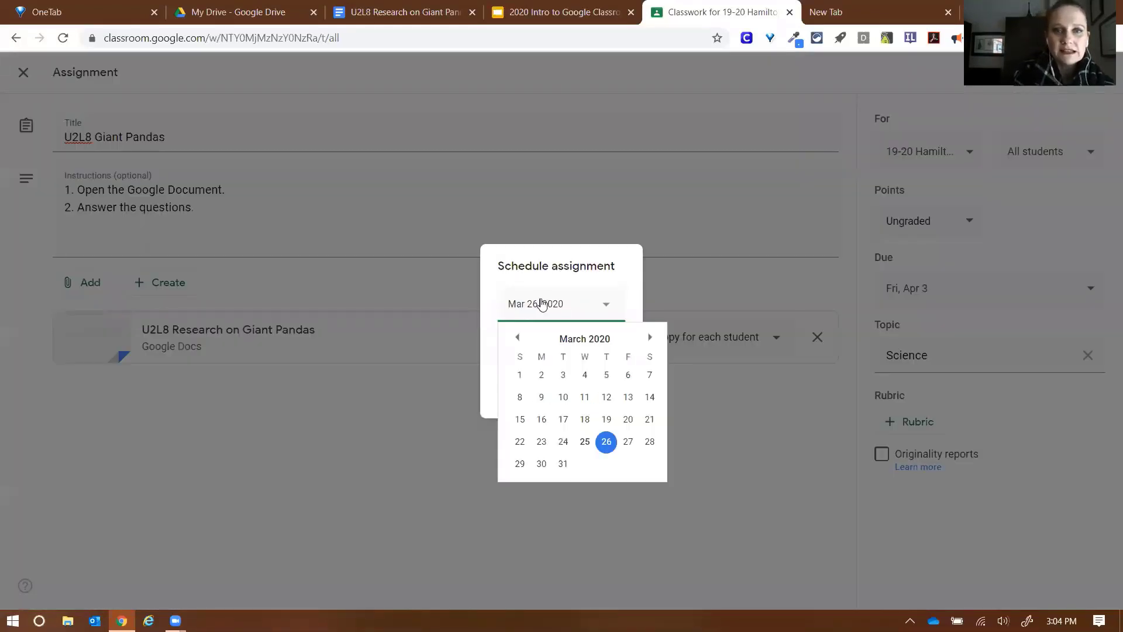
pyautogui.click(606, 441)
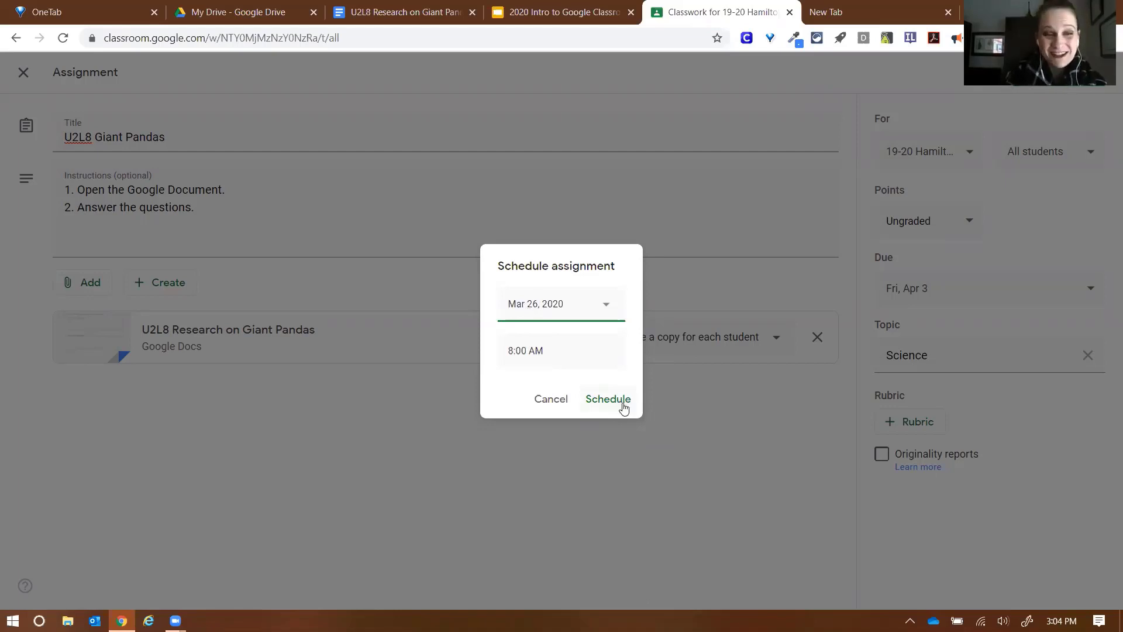
pyautogui.click(557, 401)
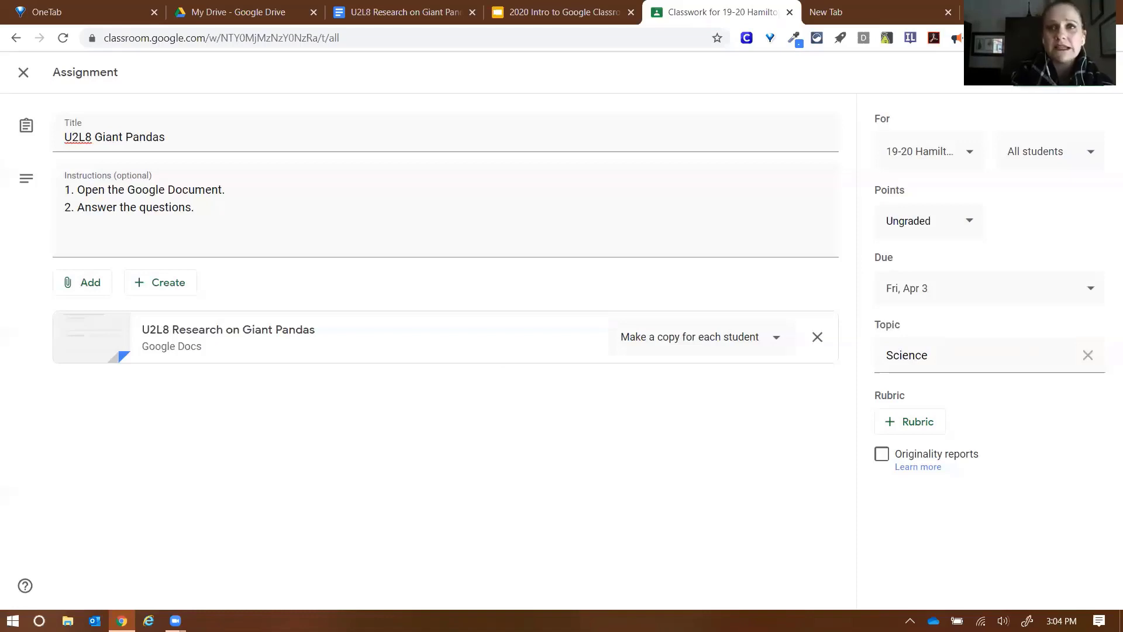
# Step: Assign U2L8 Giant Pandas to the class right away and check its post in the classwork list and the class stream
pyautogui.click(1046, 73)
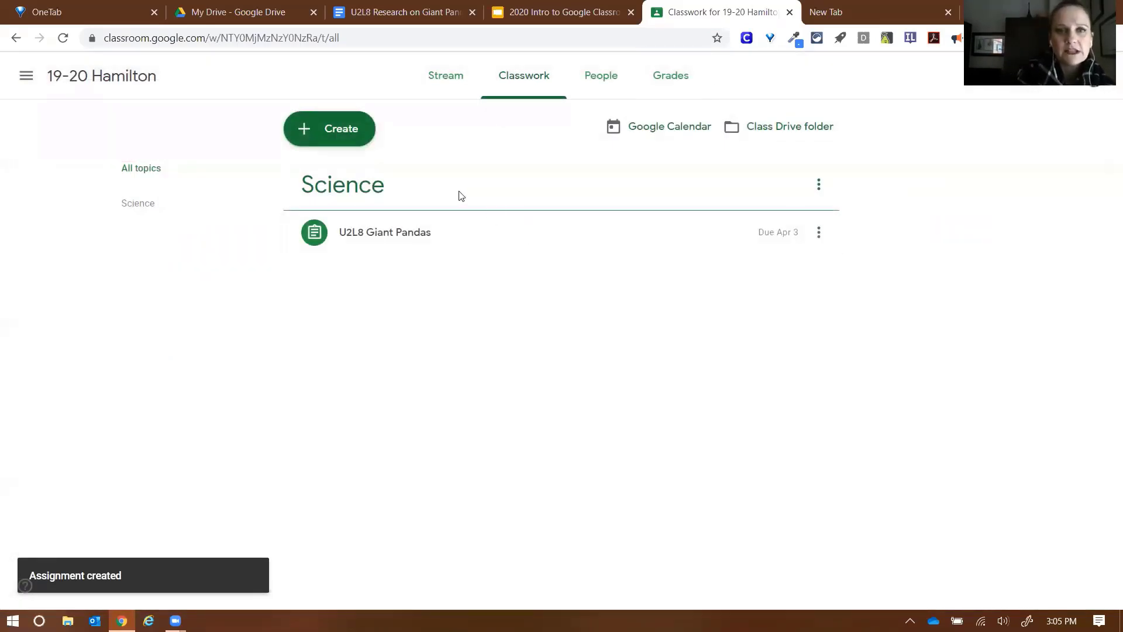
pyautogui.click(472, 245)
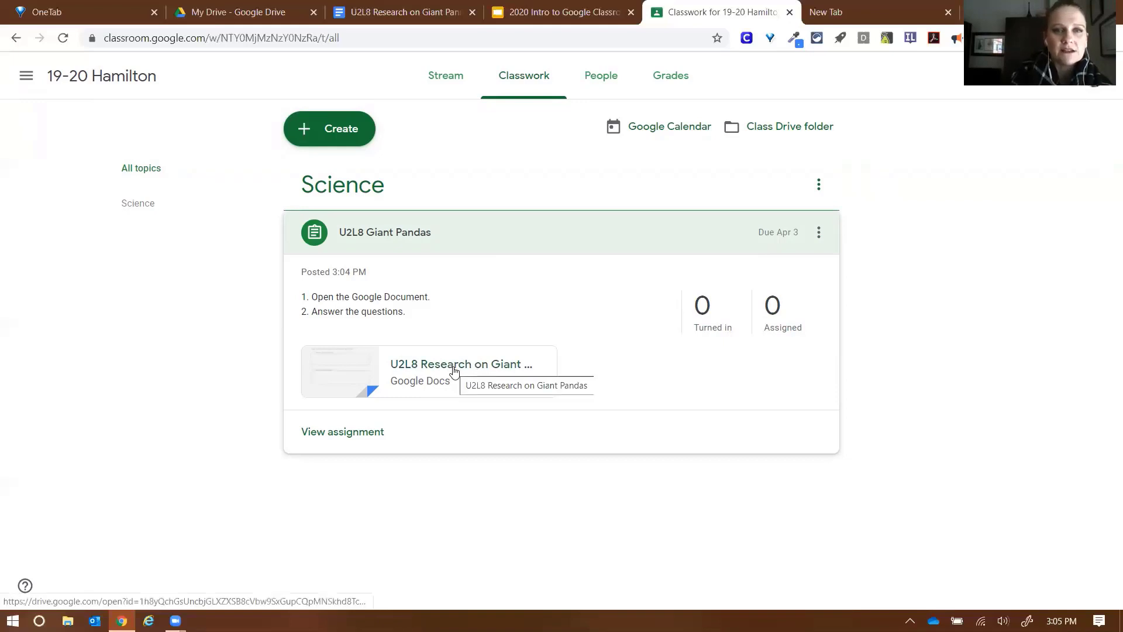
pyautogui.click(455, 76)
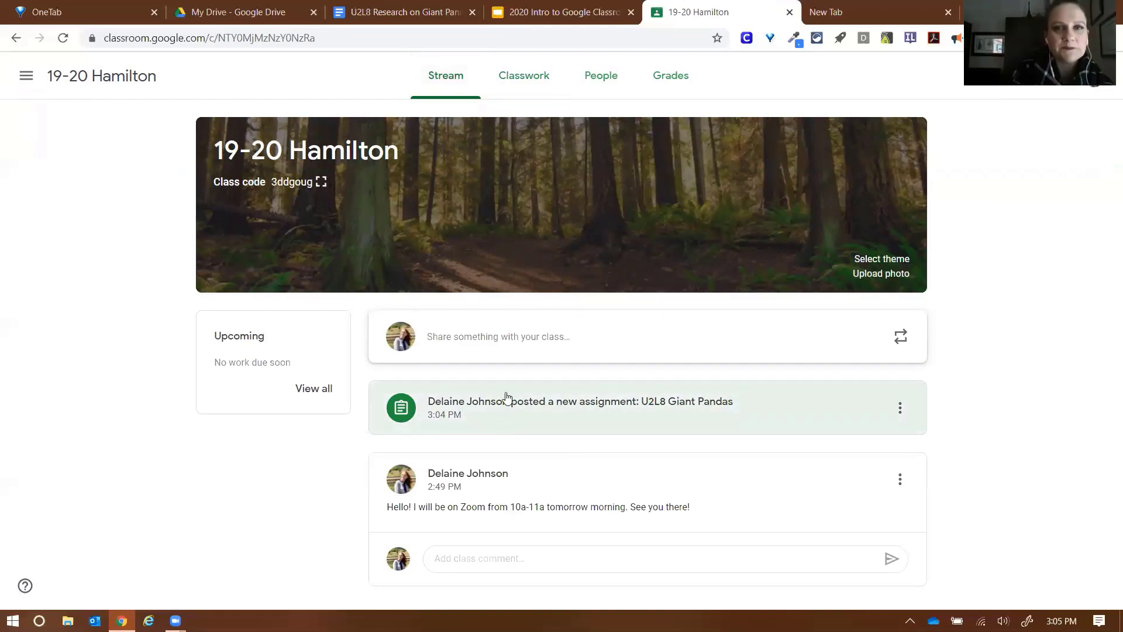
pyautogui.click(530, 86)
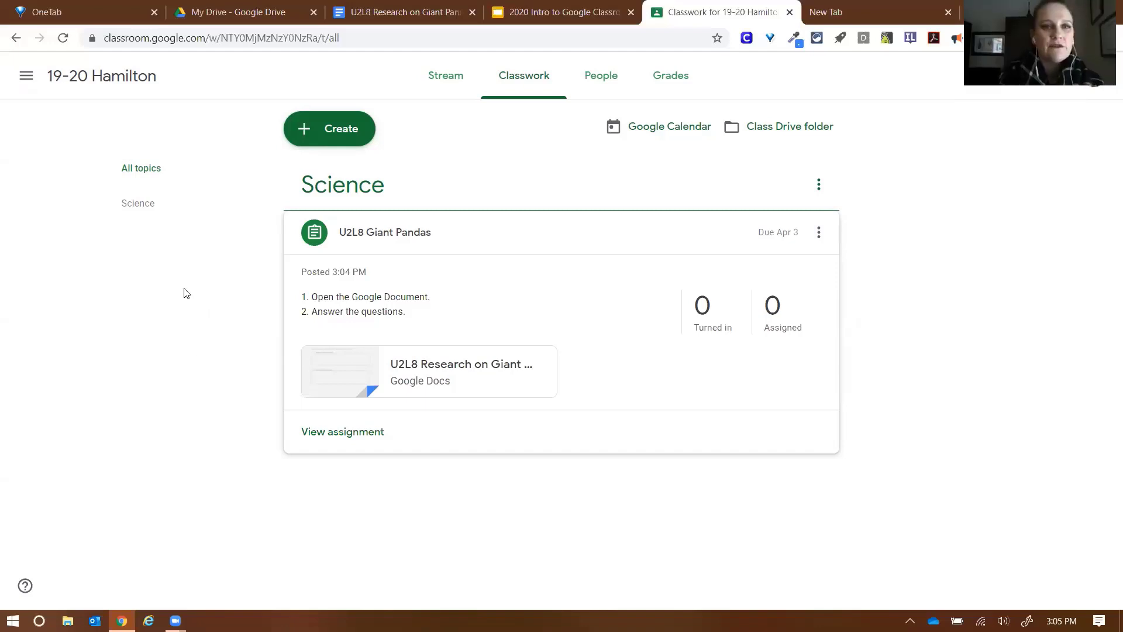
# Step: Create a new classwork material titled "Morning Routine Videos"
pyautogui.click(361, 138)
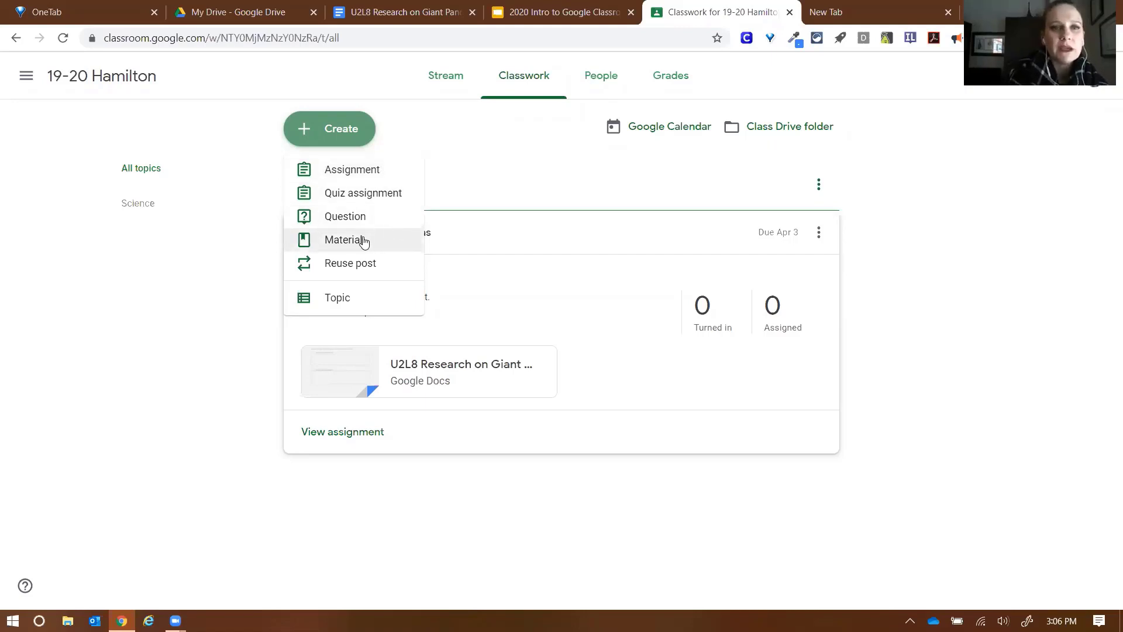
pyautogui.click(376, 247)
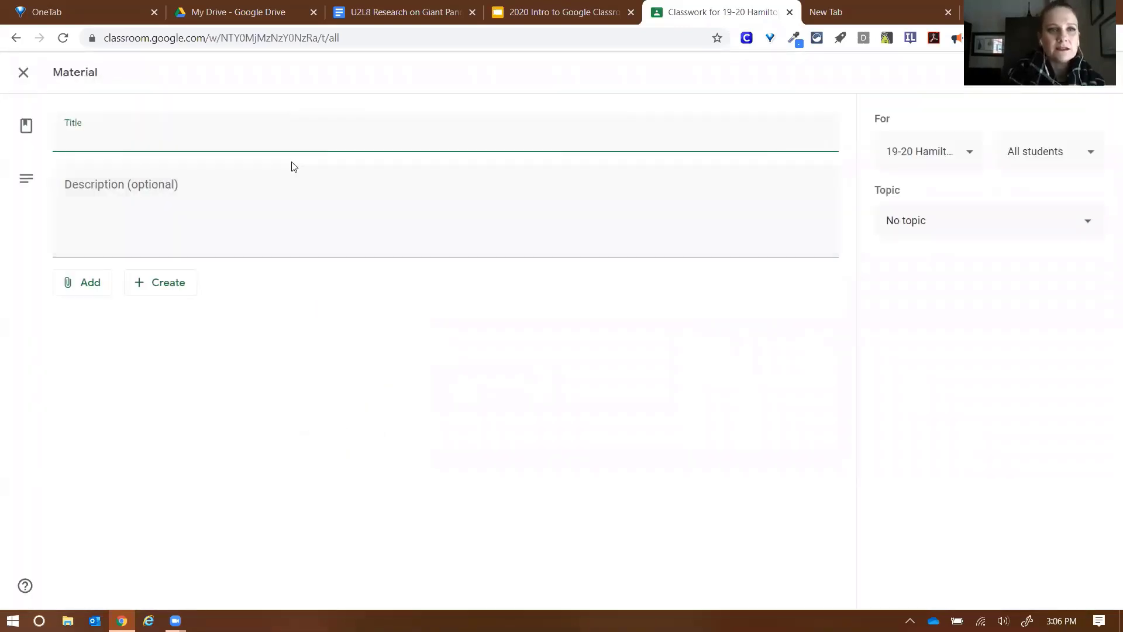
pyautogui.write('Morni')
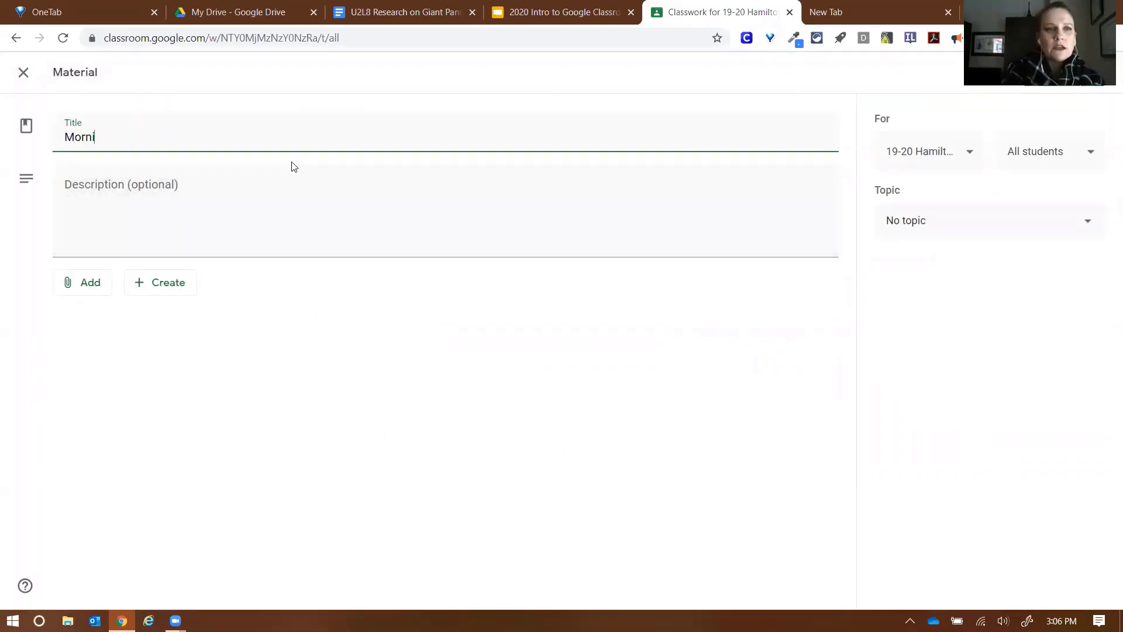
pyautogui.write('ng Routine Videos')
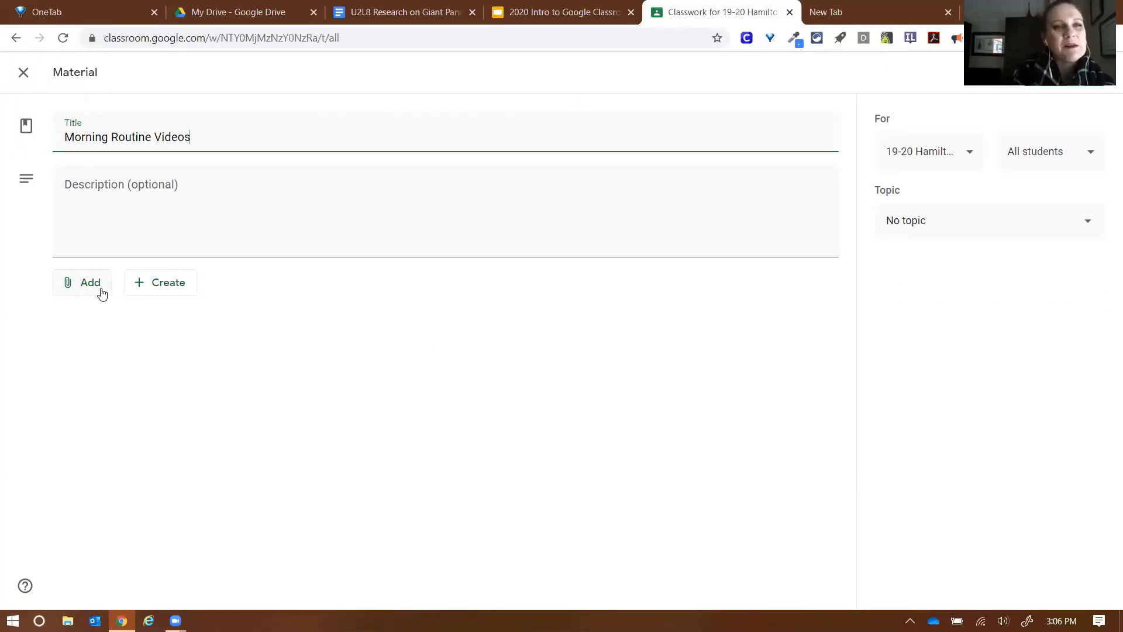
# Step: Attach the image virtual hug.gif from Google Drive to the Morning Routine Videos material
pyautogui.click(83, 291)
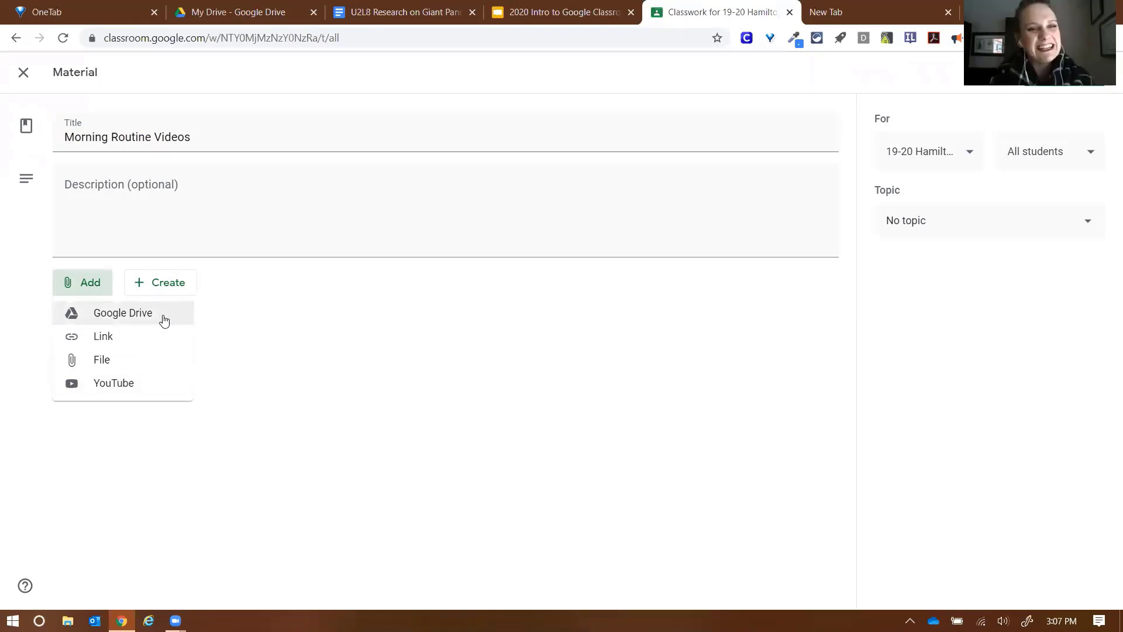
pyautogui.click(131, 323)
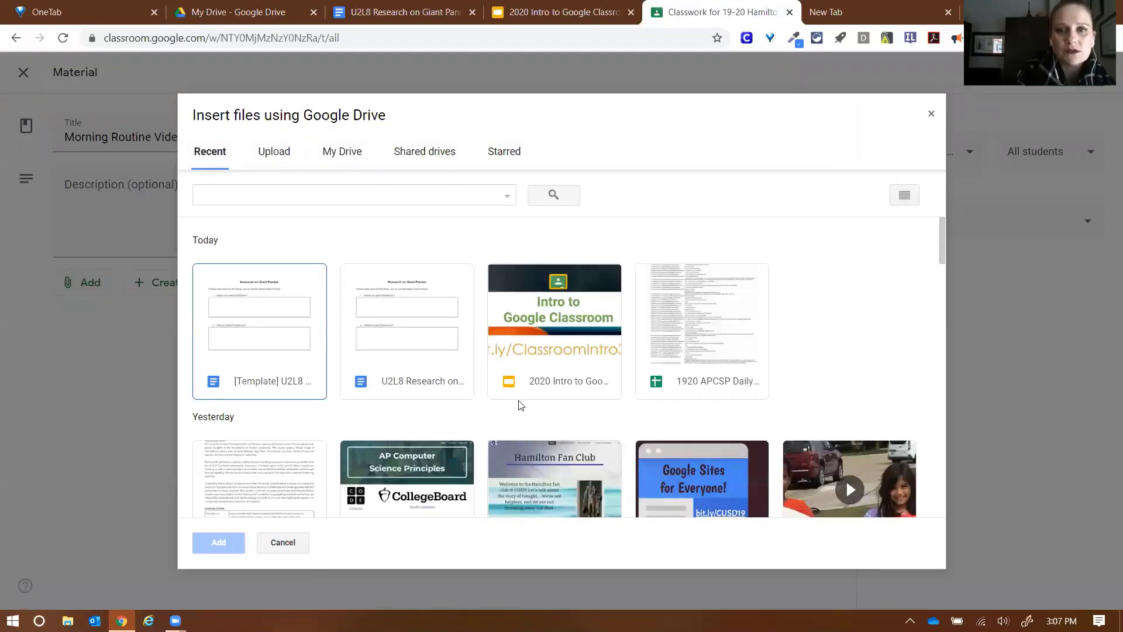
pyautogui.scroll(-3, 580, 395)
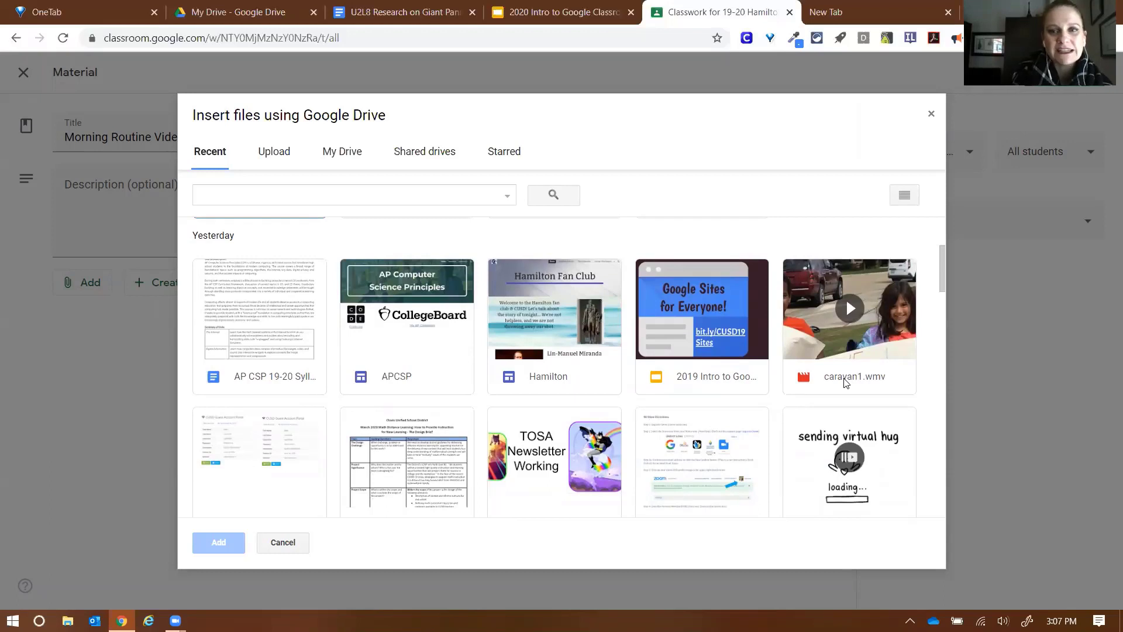
pyautogui.scroll(-1, 841, 437)
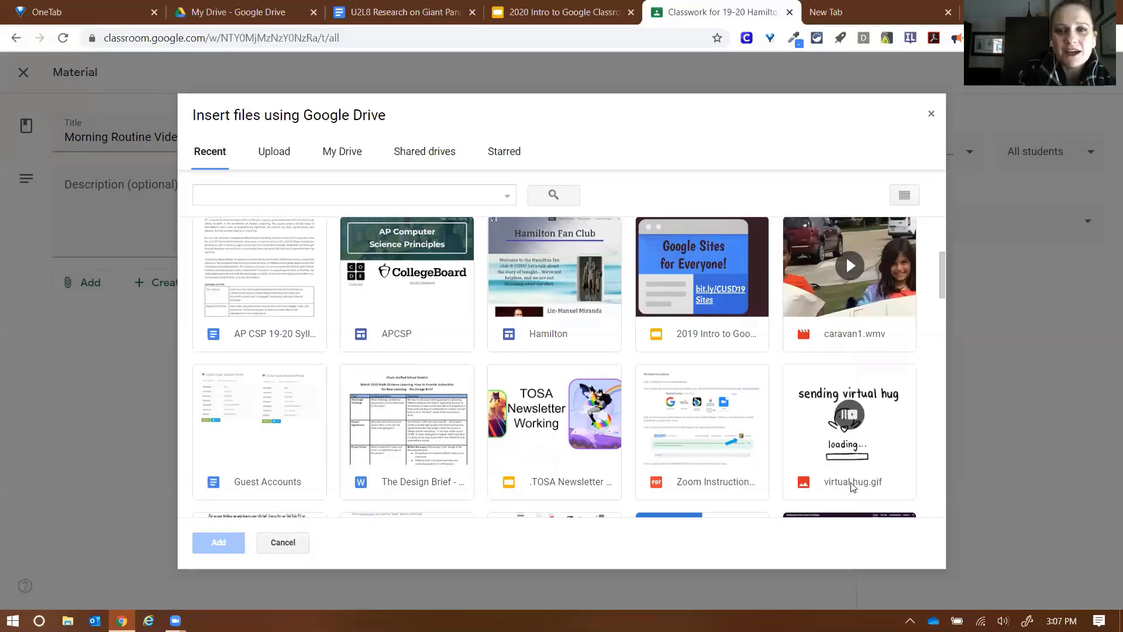
pyautogui.doubleClick(853, 487)
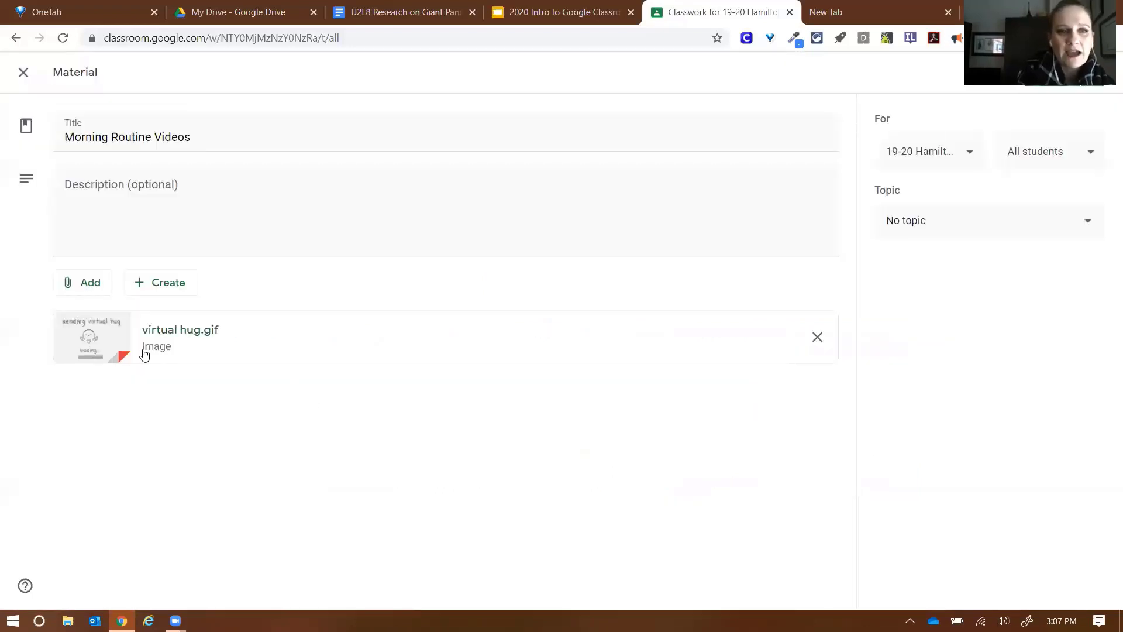
# Step: Attach the video caravan1.wmv from Google Drive to the material
pyautogui.click(102, 289)
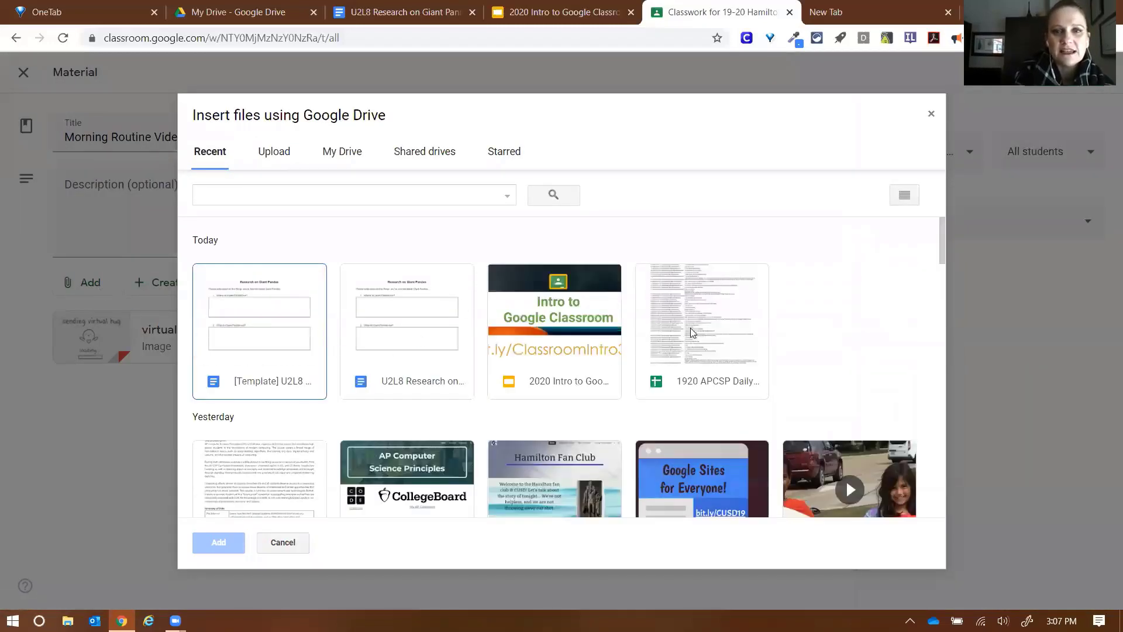
pyautogui.scroll(-3, 761, 346)
pyautogui.doubleClick(819, 440)
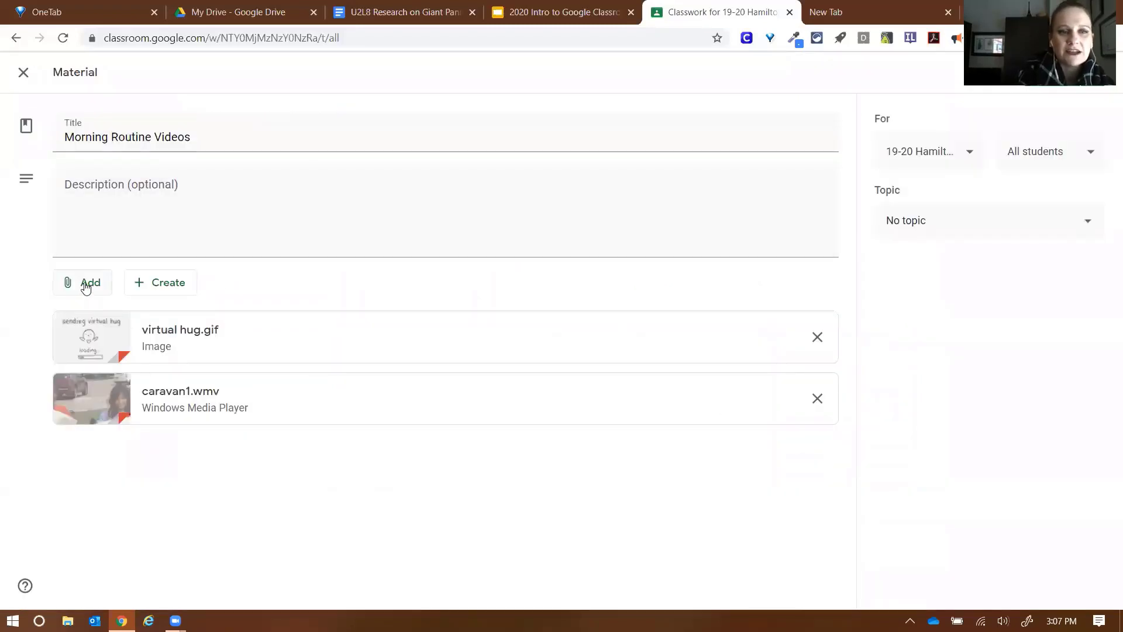
# Step: Attach Zoom Instructions for Teachers and Students.pdf from Google Drive and post the material to the class
pyautogui.click(86, 285)
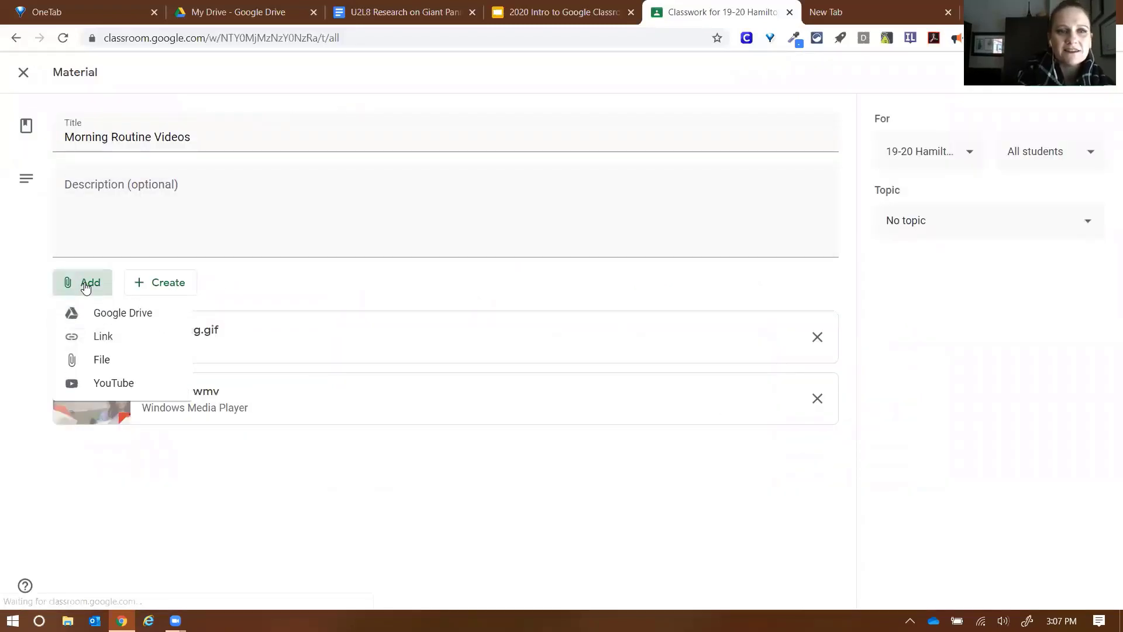
pyautogui.click(126, 316)
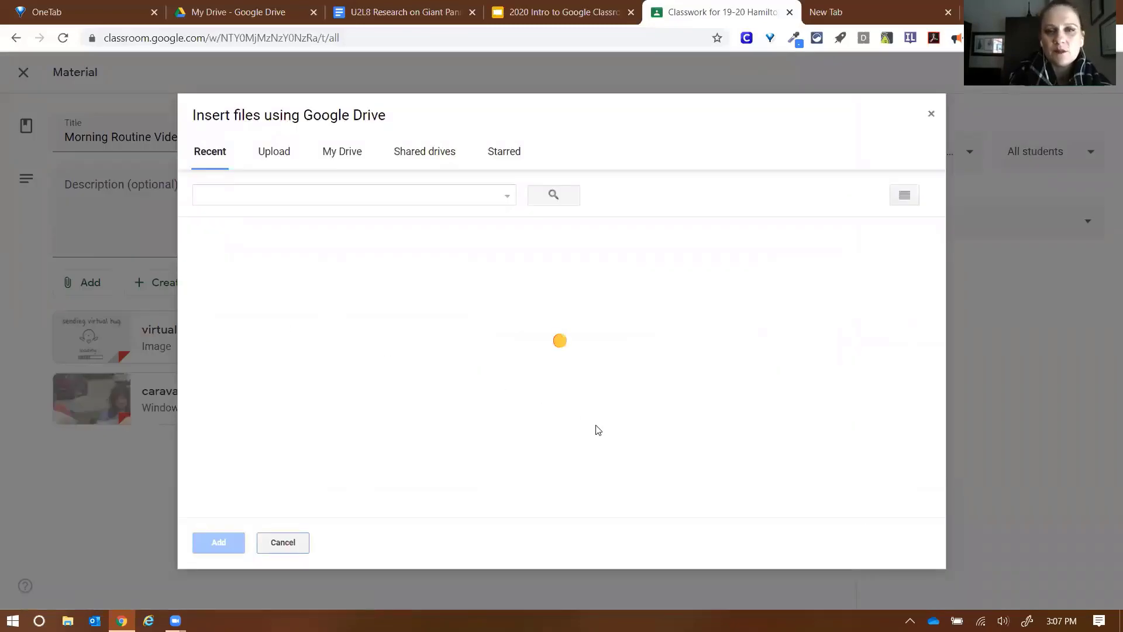
pyautogui.scroll(-5, 598, 430)
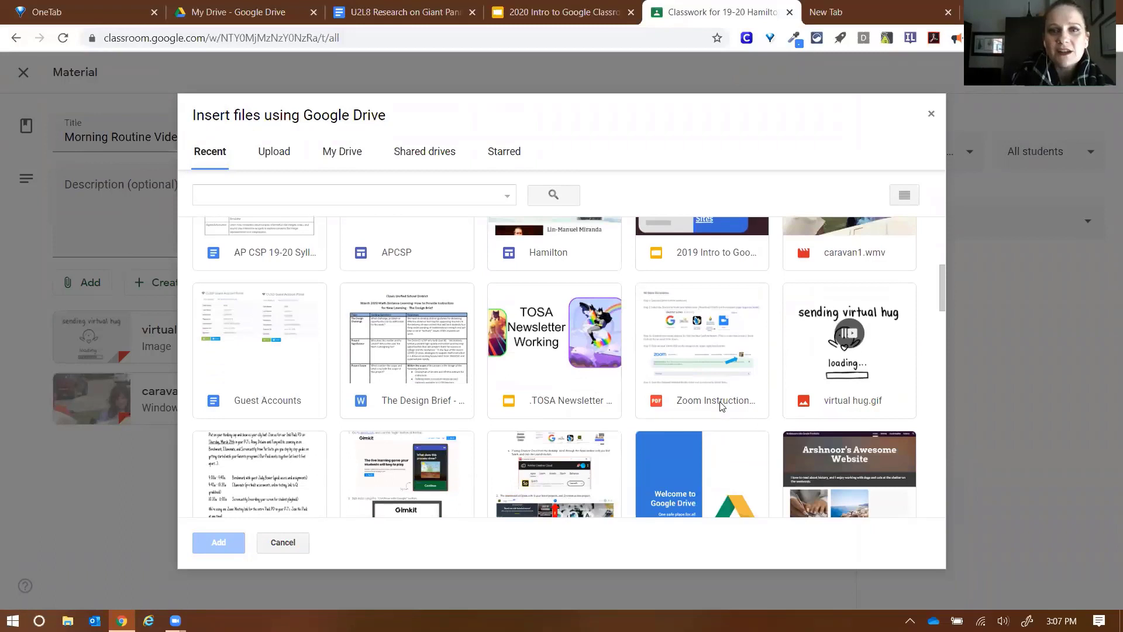
pyautogui.doubleClick(722, 404)
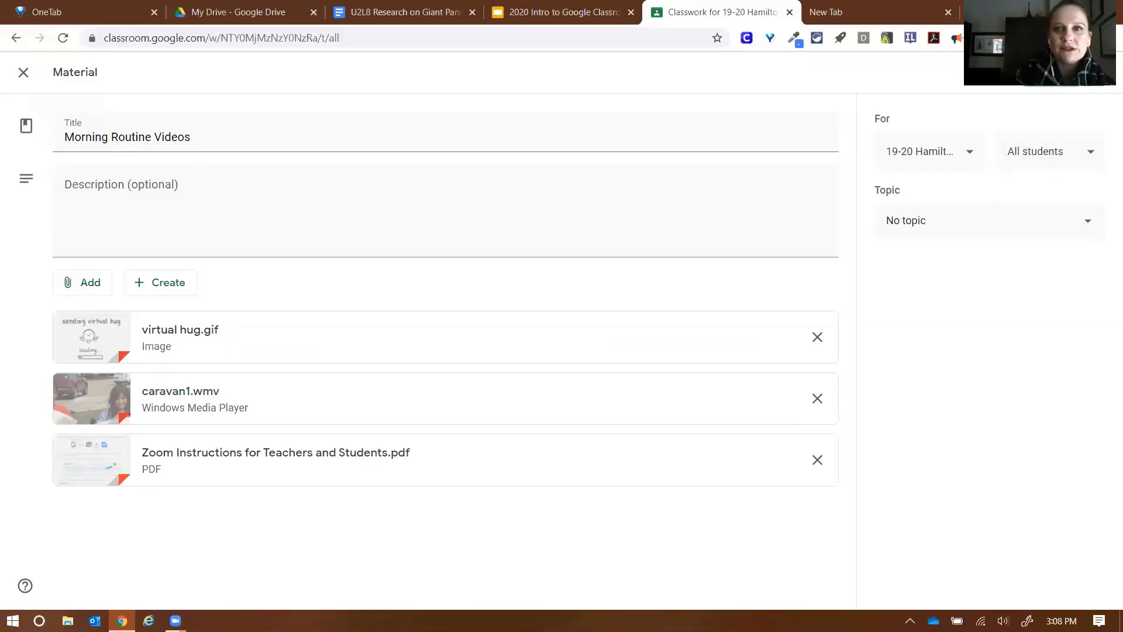
pyautogui.click(1052, 72)
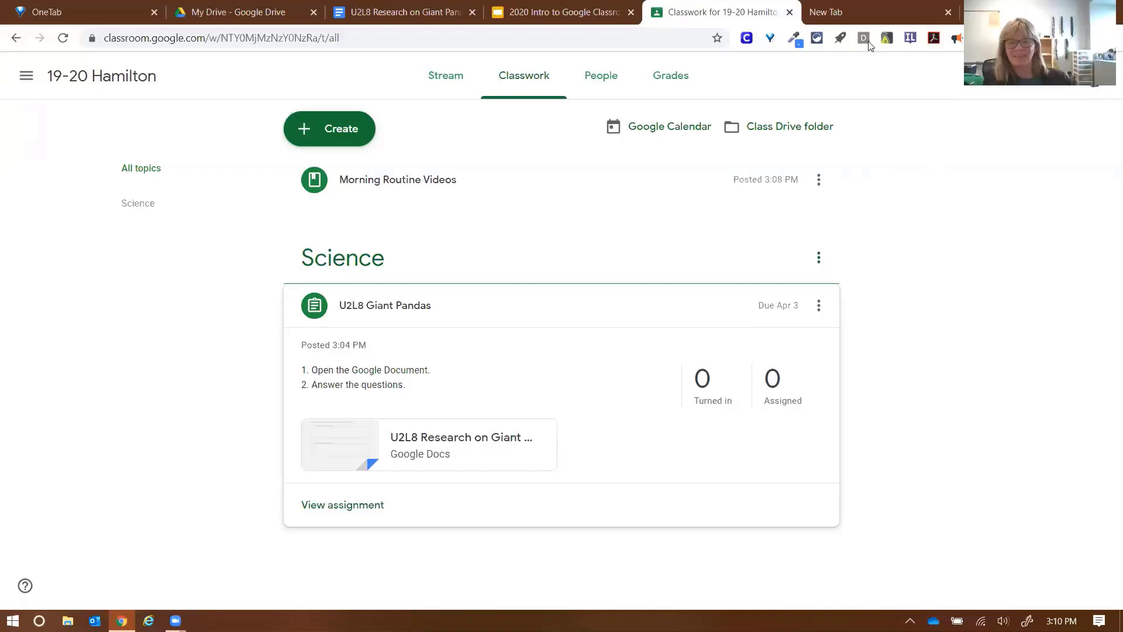
# Step: Search Google for emojipedia in the empty browser tab and open the Emojipedia site
pyautogui.click(856, 19)
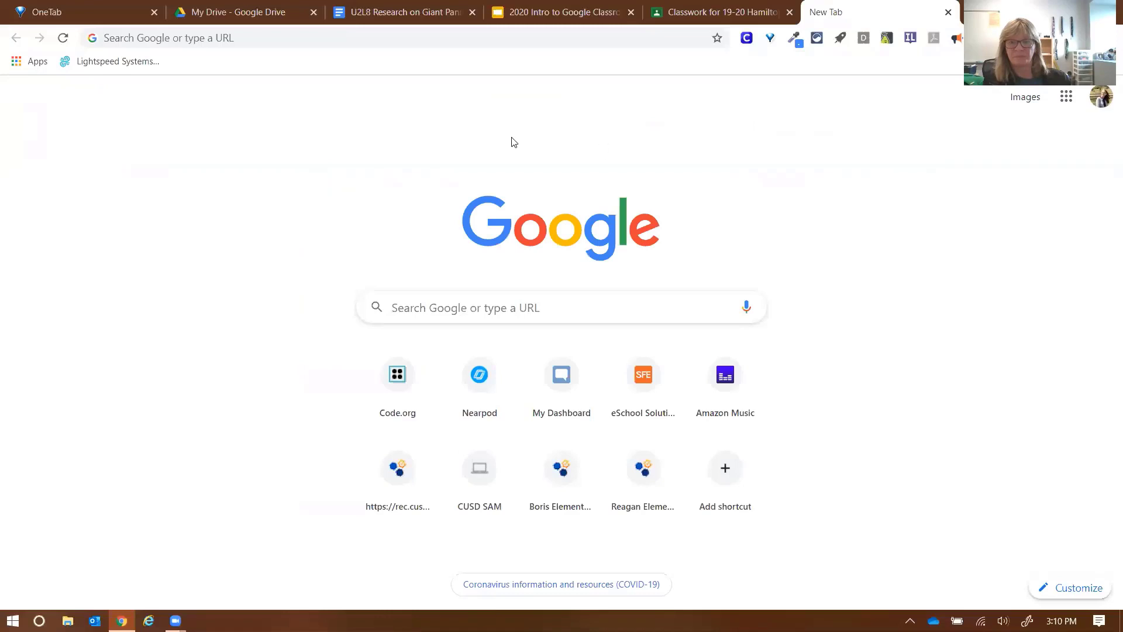
pyautogui.click(487, 311)
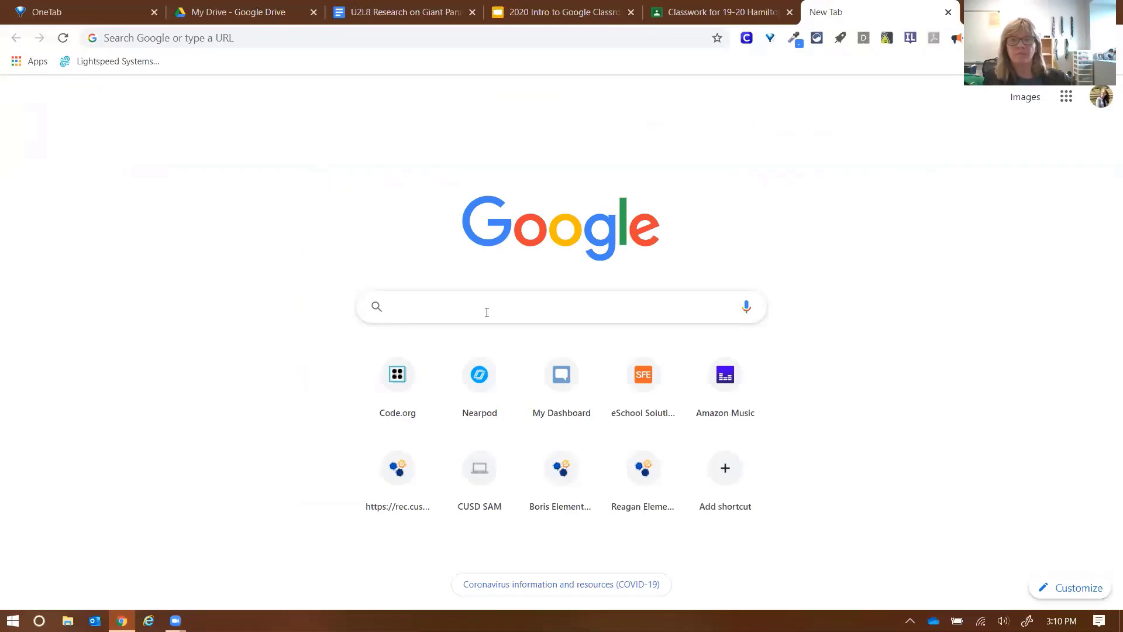
pyautogui.write('e')
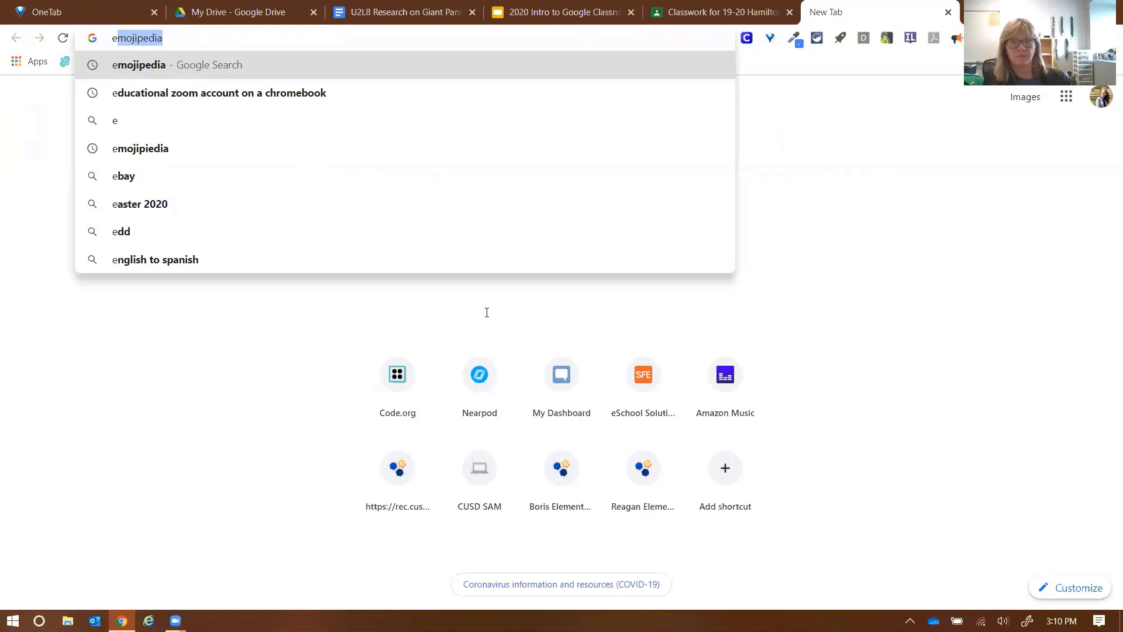
pyautogui.press('Return')
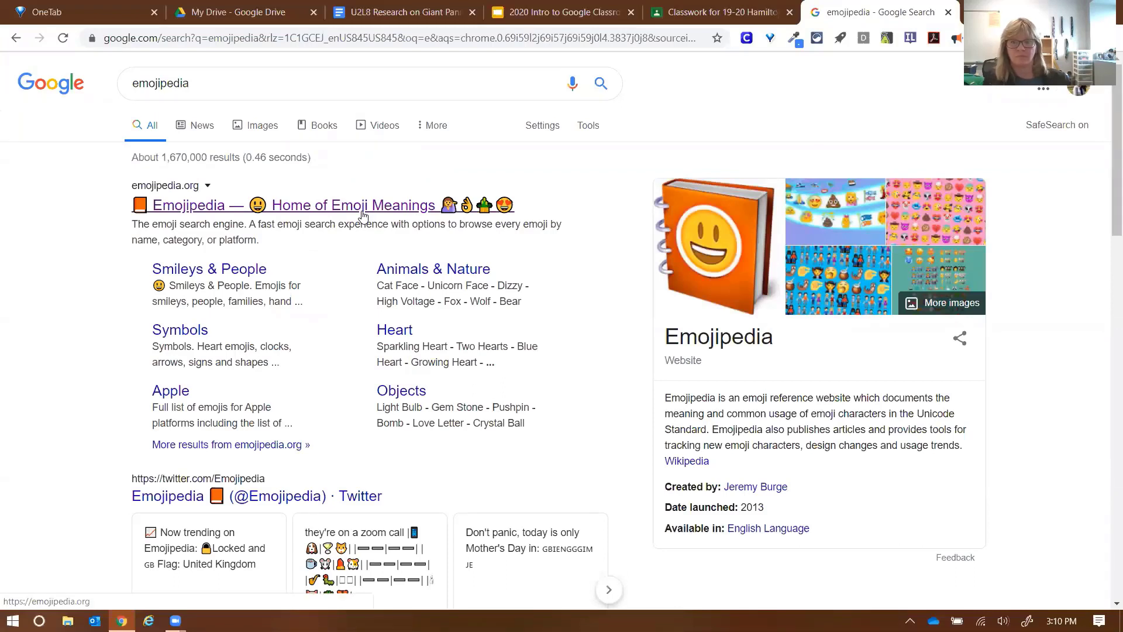
pyautogui.click(363, 216)
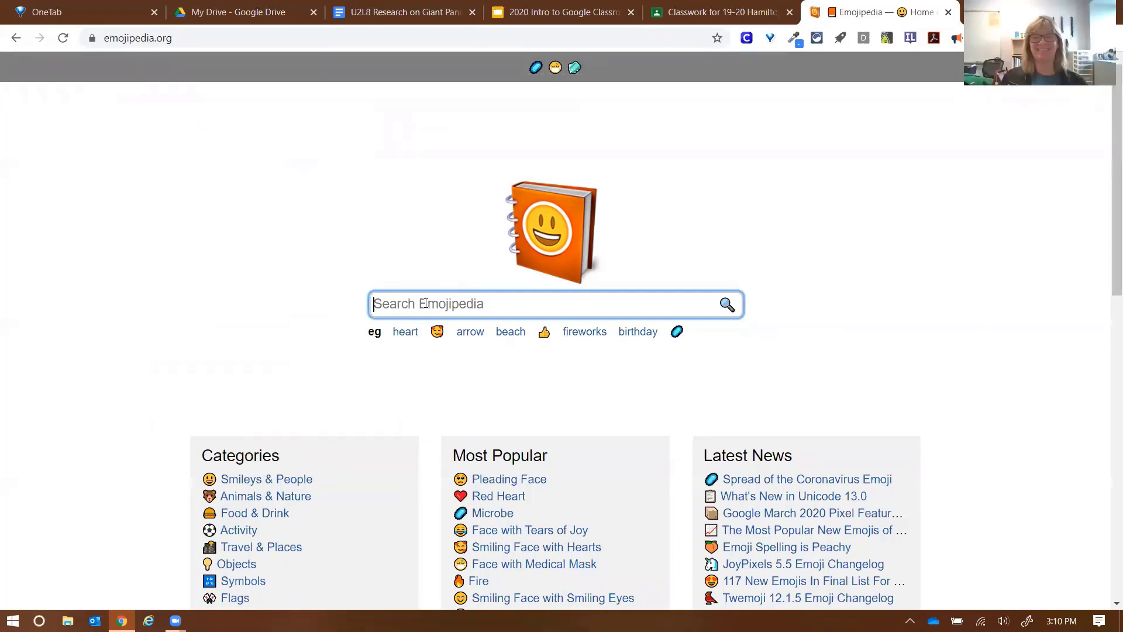
# Step: Copy the Red Heart emoji from its Emojipedia page and return to the Google Classroom classwork page
pyautogui.scroll(-2, 366, 369)
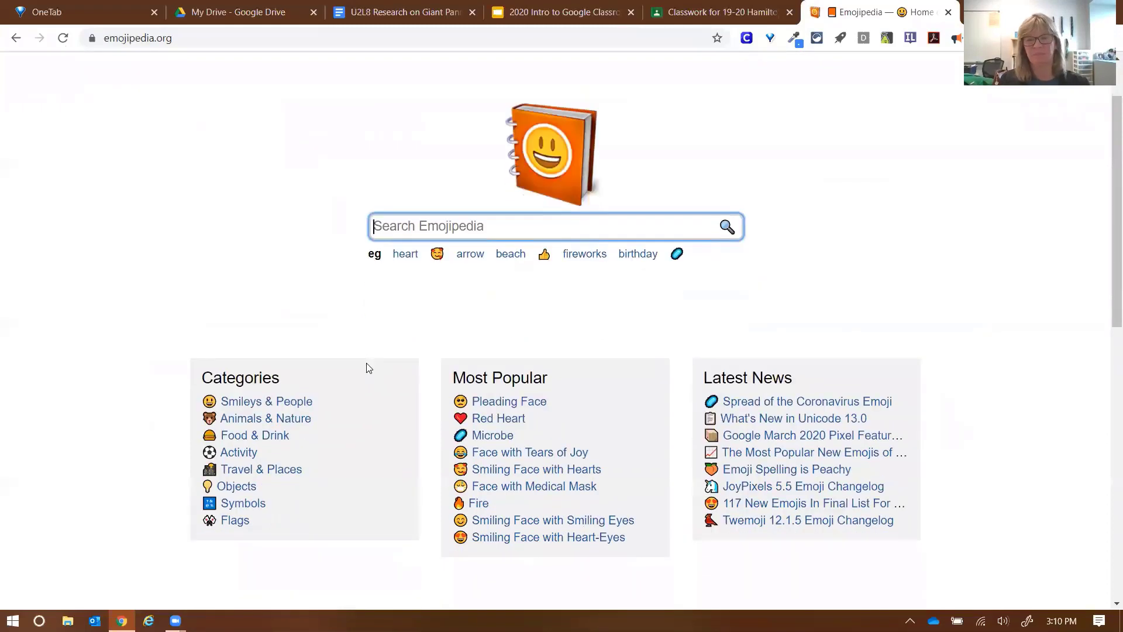
pyautogui.click(499, 419)
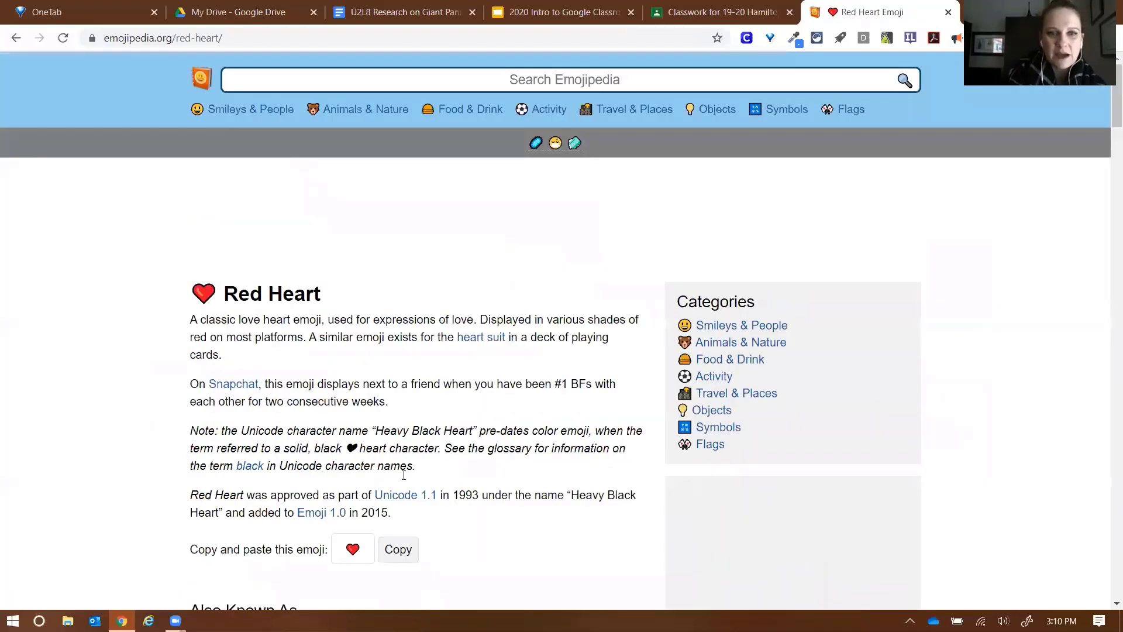
pyautogui.scroll(-2, 364, 461)
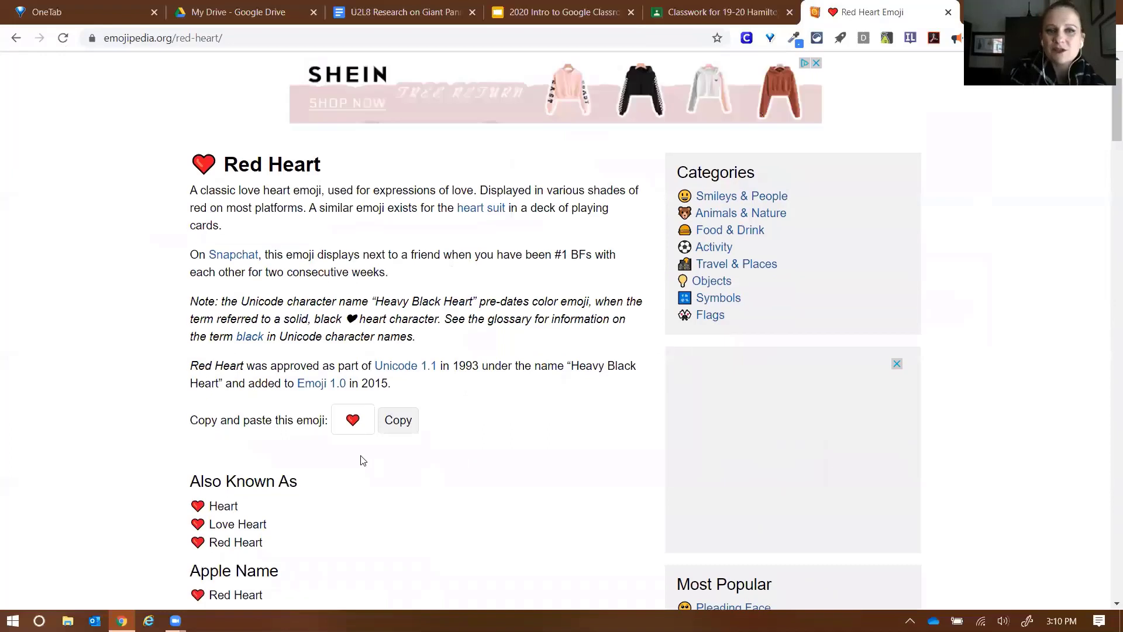
pyautogui.click(396, 427)
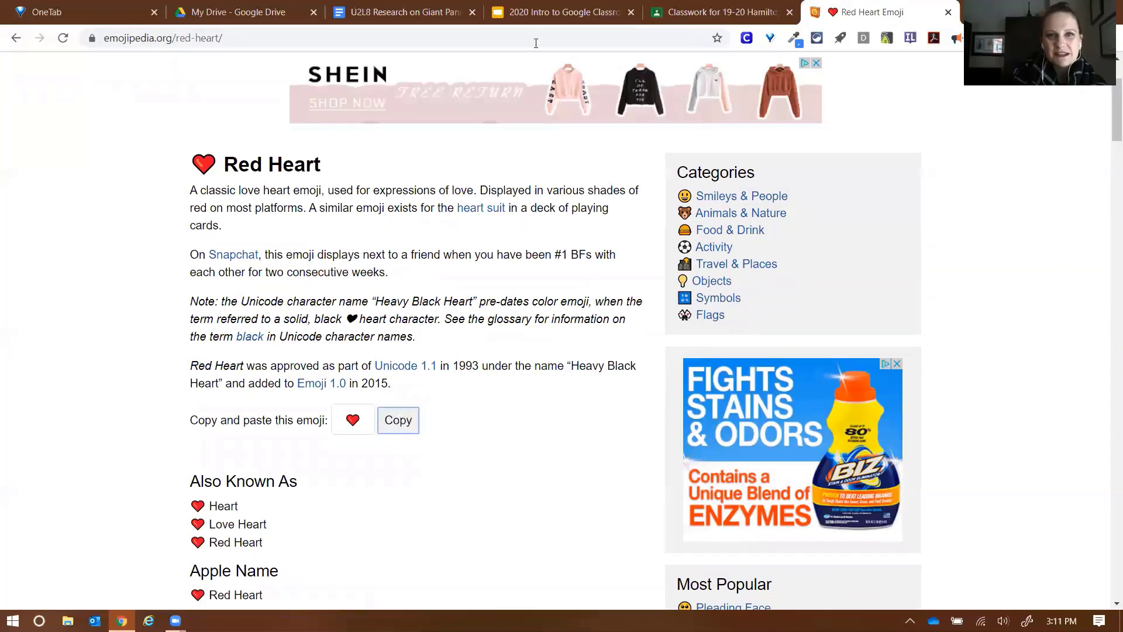
pyautogui.click(702, 11)
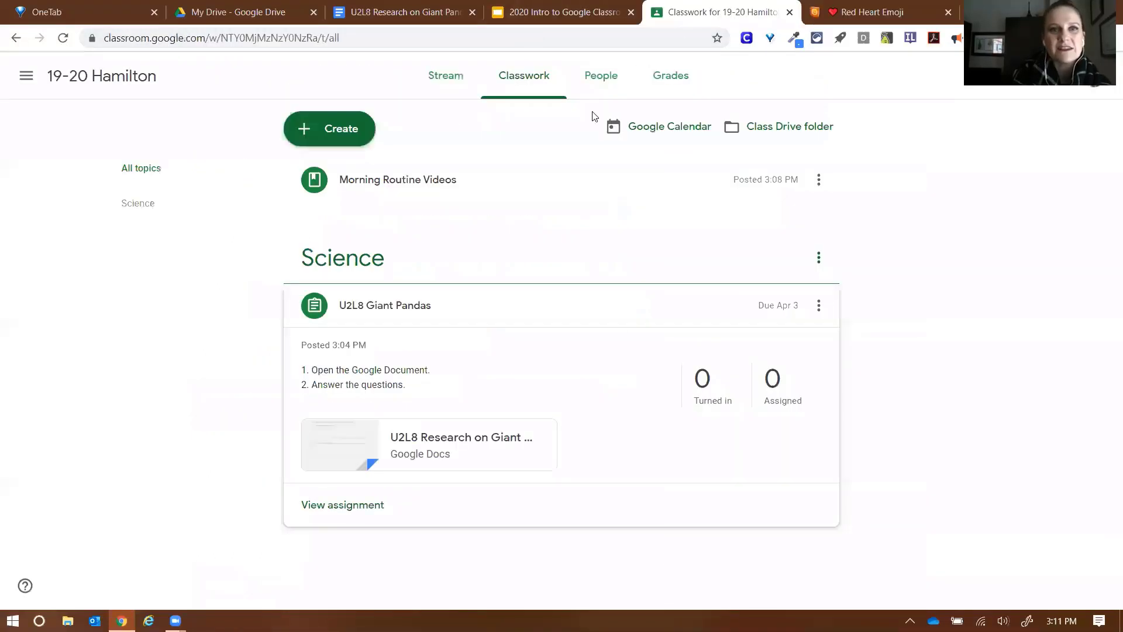
# Step: Create an assignment titled with the copied red heart emoji followed by "New Work" and assign it to the class
pyautogui.click(347, 136)
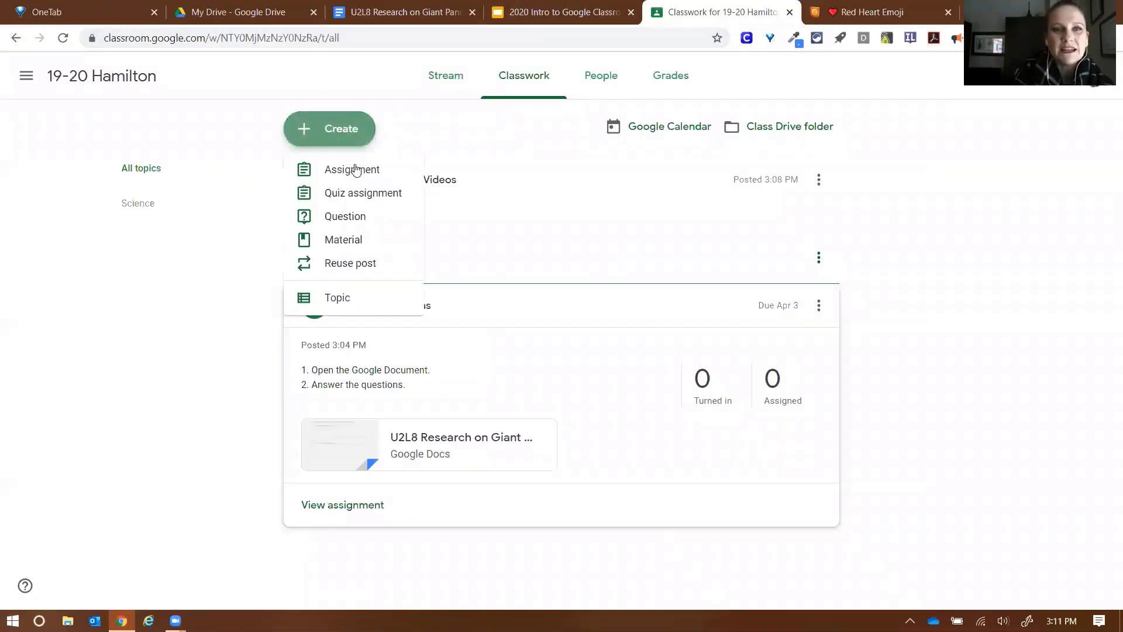
pyautogui.click(358, 169)
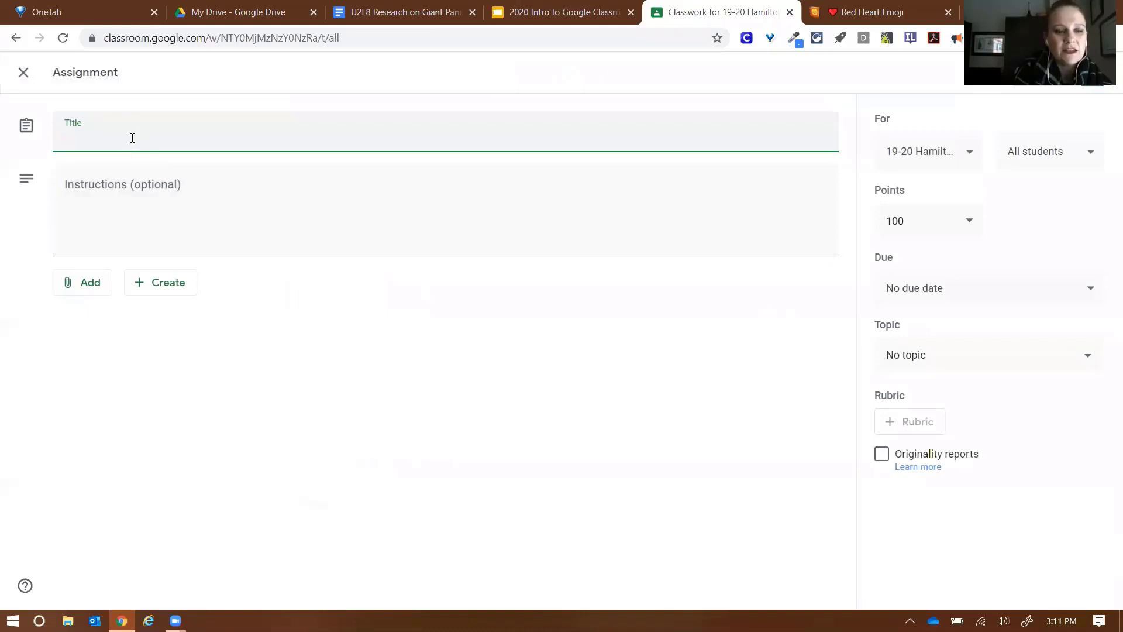
pyautogui.hotkey('ctrl', 'v')
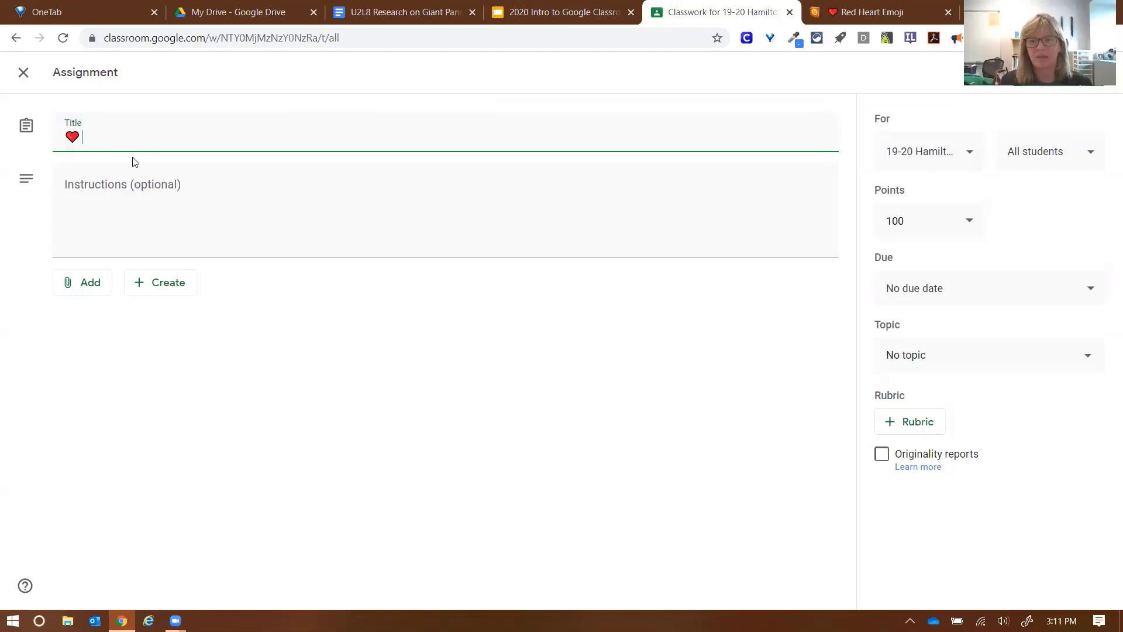
pyautogui.write('New')
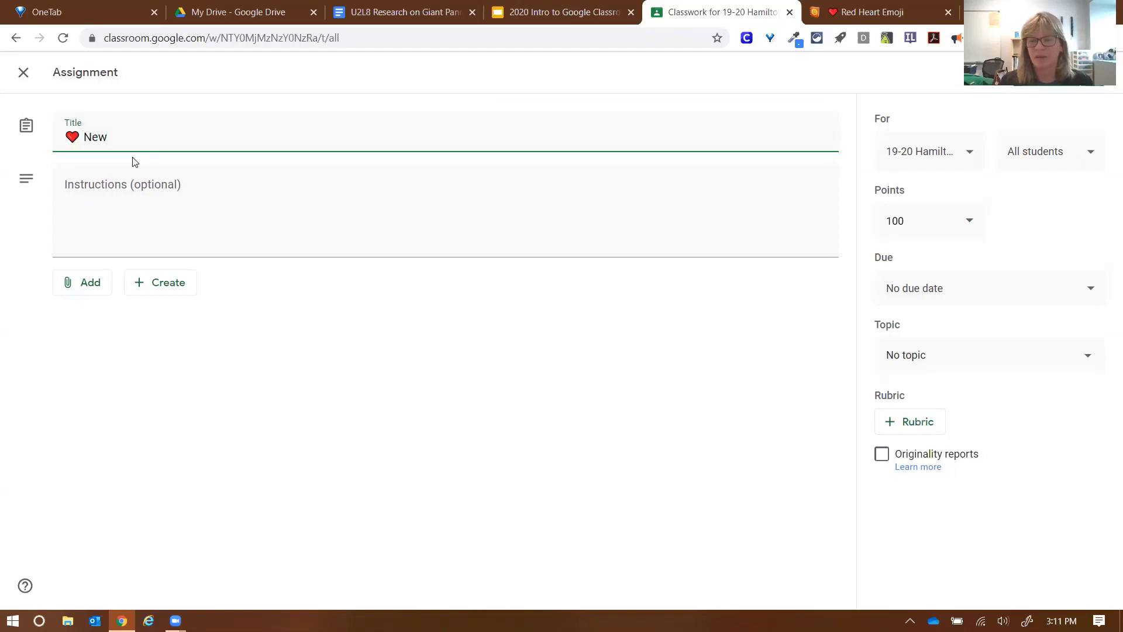
pyautogui.write(' Work')
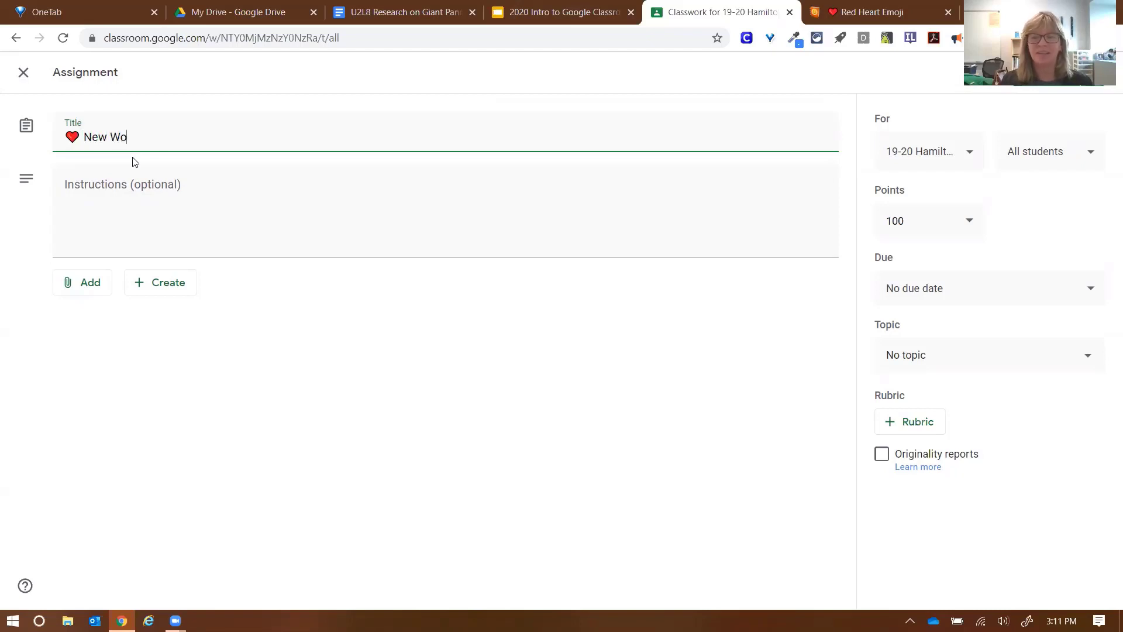
pyautogui.click(1044, 73)
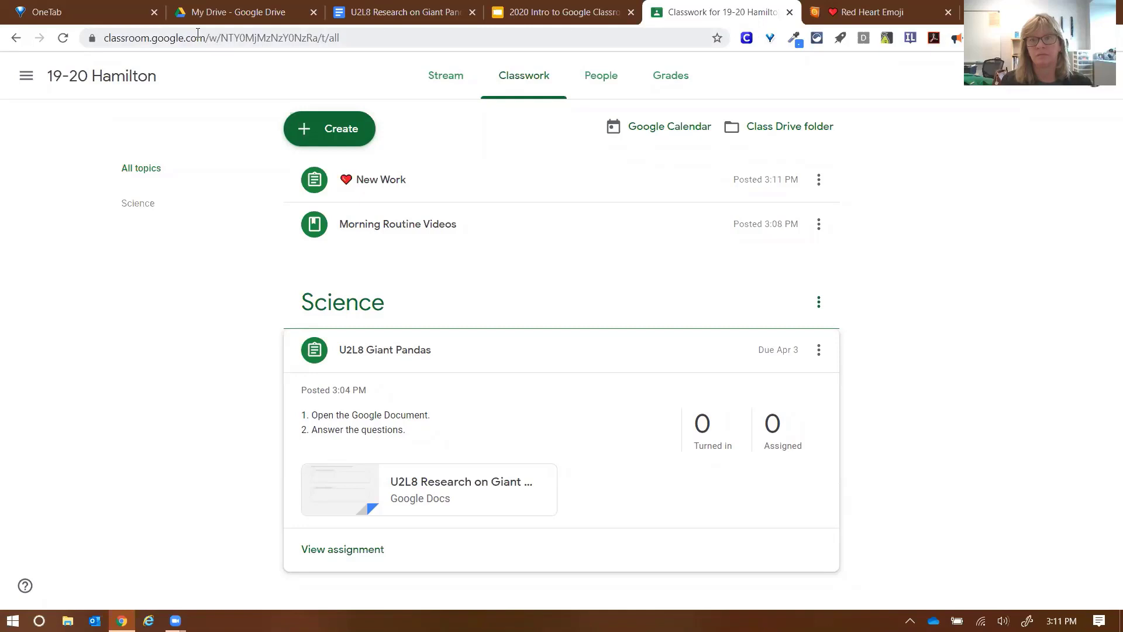
# Step: Switch to Google Drive and look over My Drive in grid layout, then restore the list layout
pyautogui.click(220, 13)
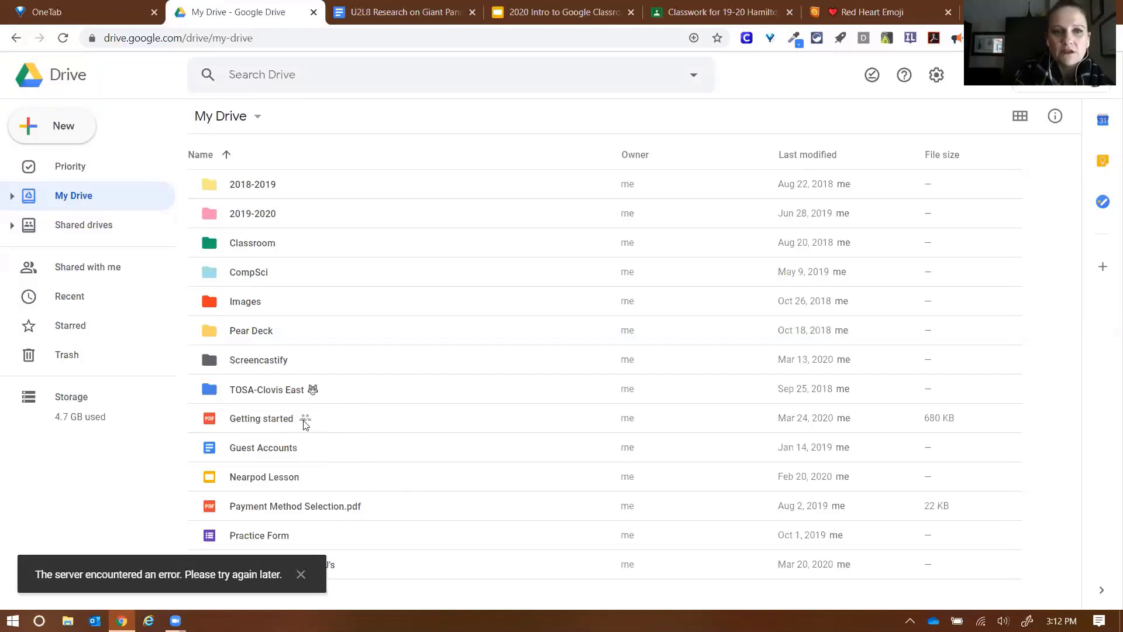
pyautogui.click(317, 421)
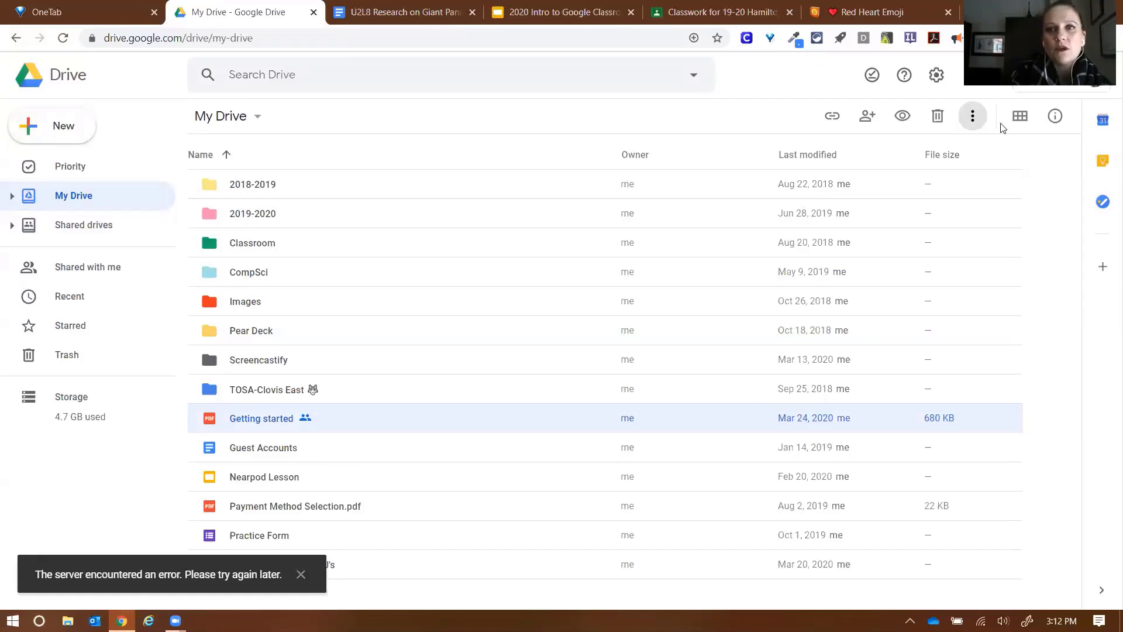
pyautogui.click(1021, 117)
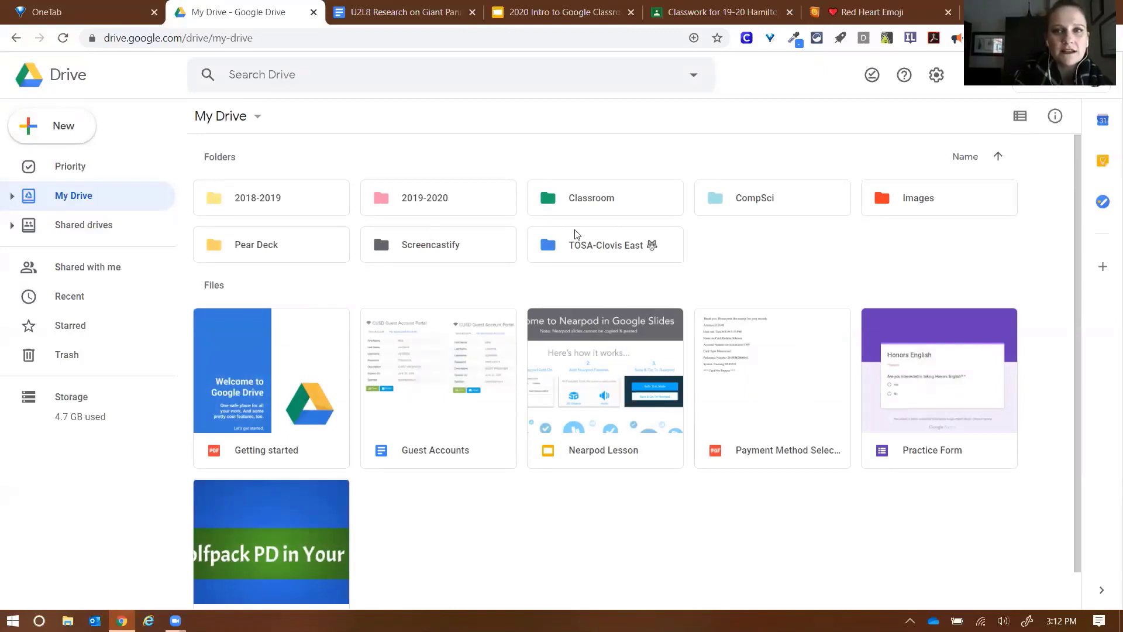
pyautogui.scroll(-1, 778, 255)
pyautogui.scroll(1, 779, 254)
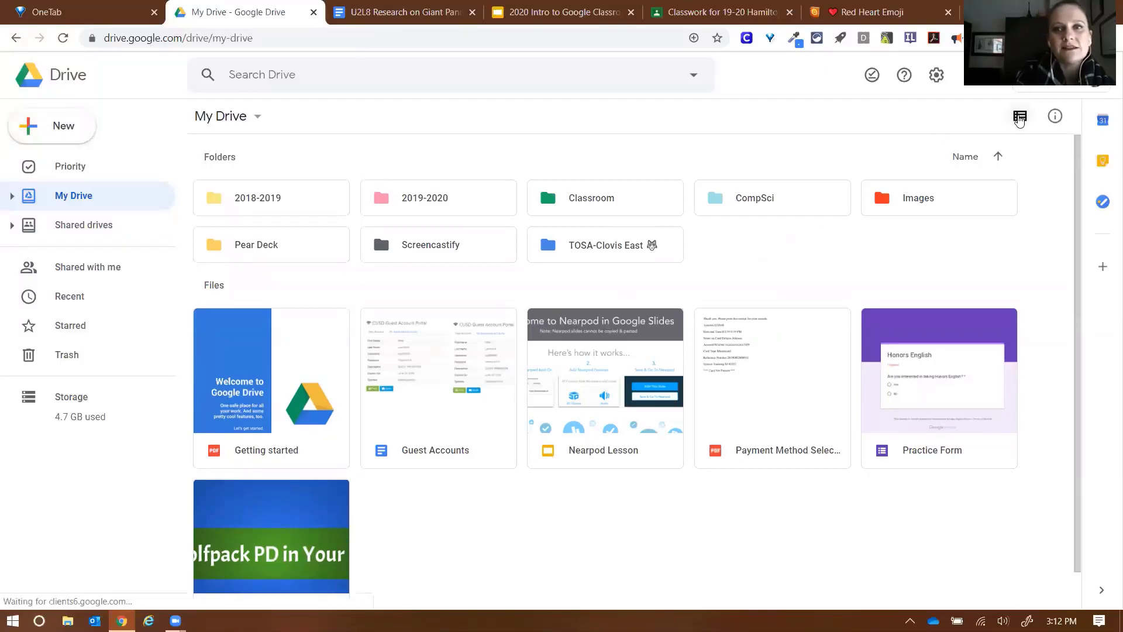
pyautogui.click(1019, 118)
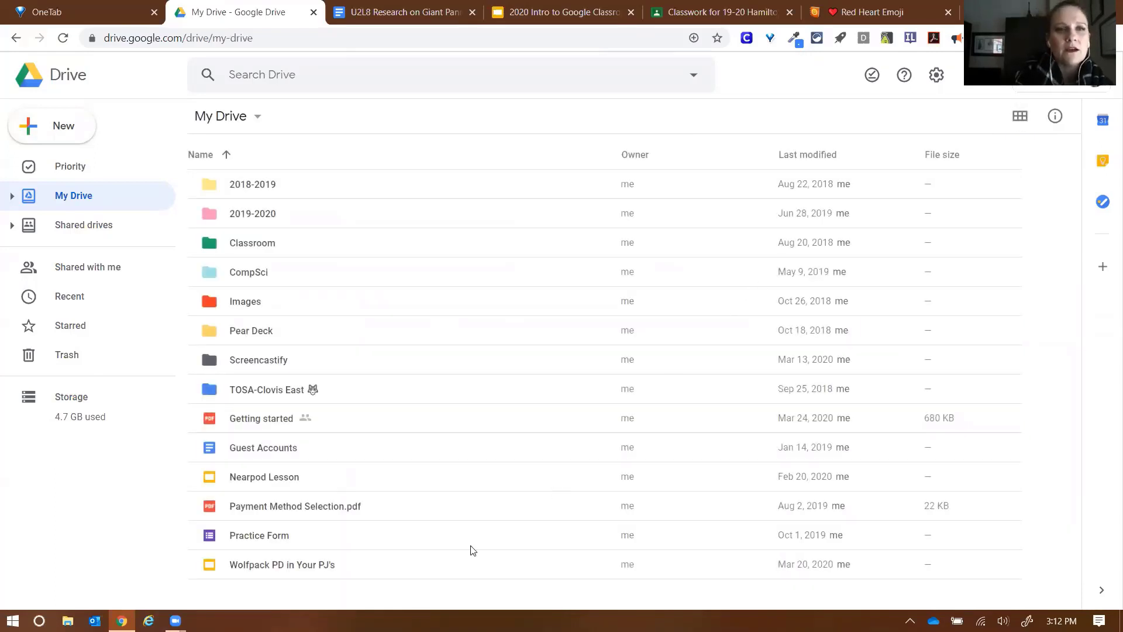
# Step: Open the TOSA-Clovis East folder and examine the details of Benchmark training Notes and Commonly used websites
pyautogui.click(282, 392)
pyautogui.doubleClick(282, 392)
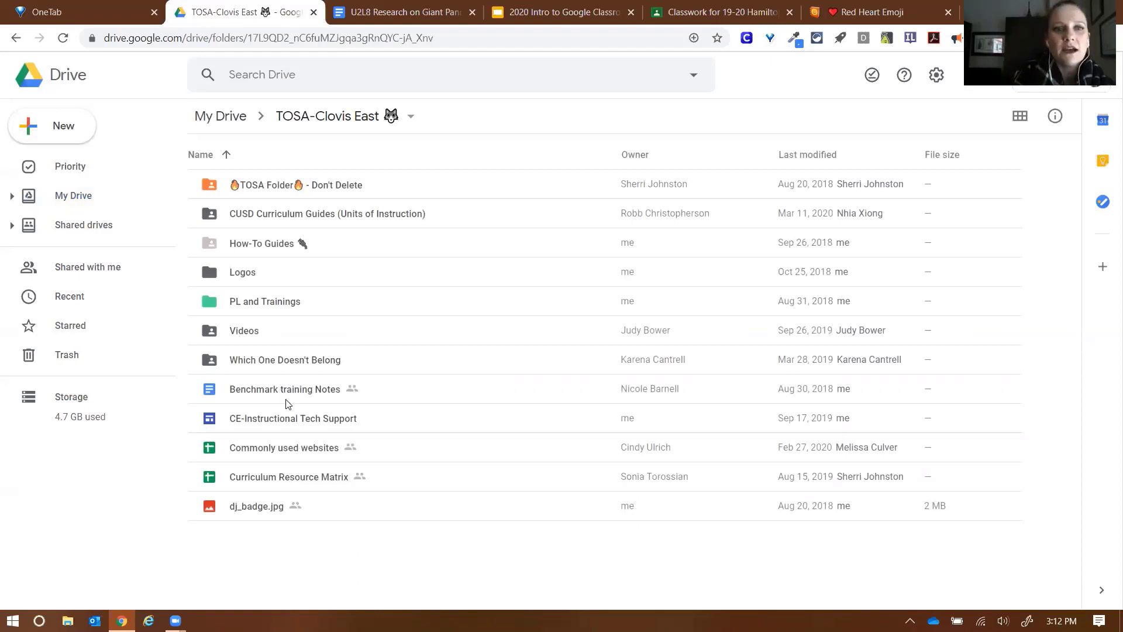
pyautogui.click(321, 398)
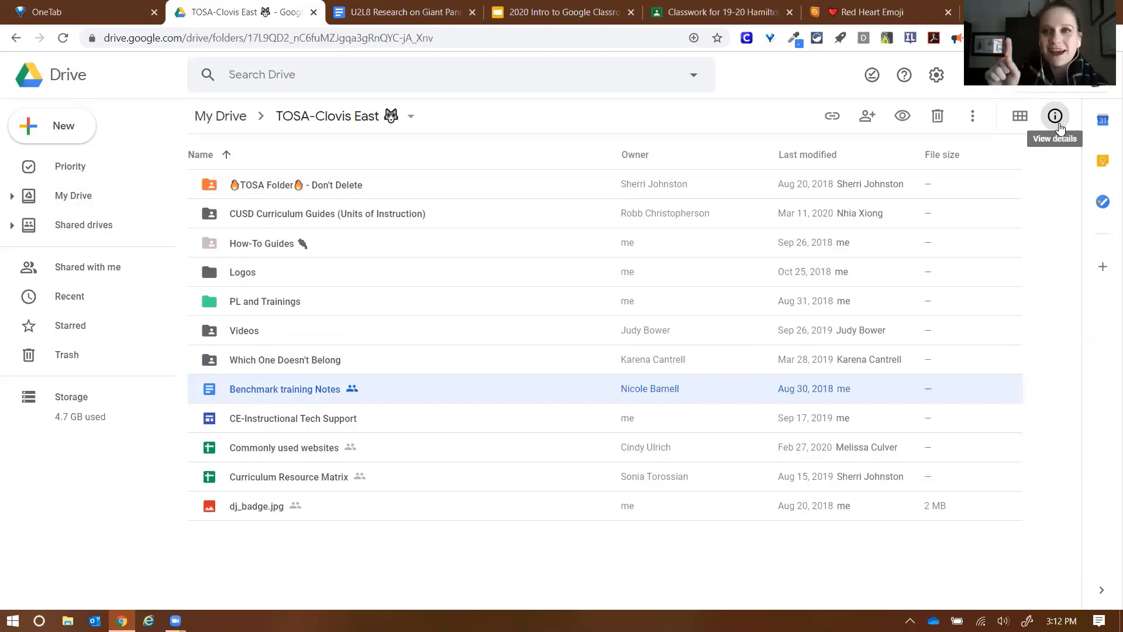
pyautogui.click(1057, 119)
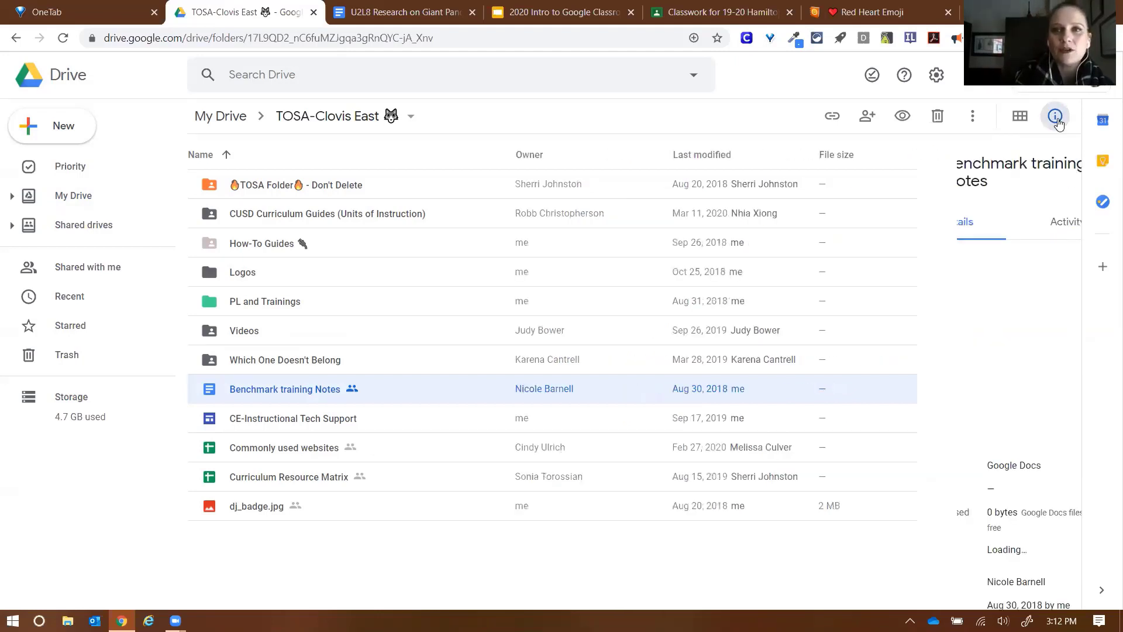
pyautogui.scroll(-2, 998, 433)
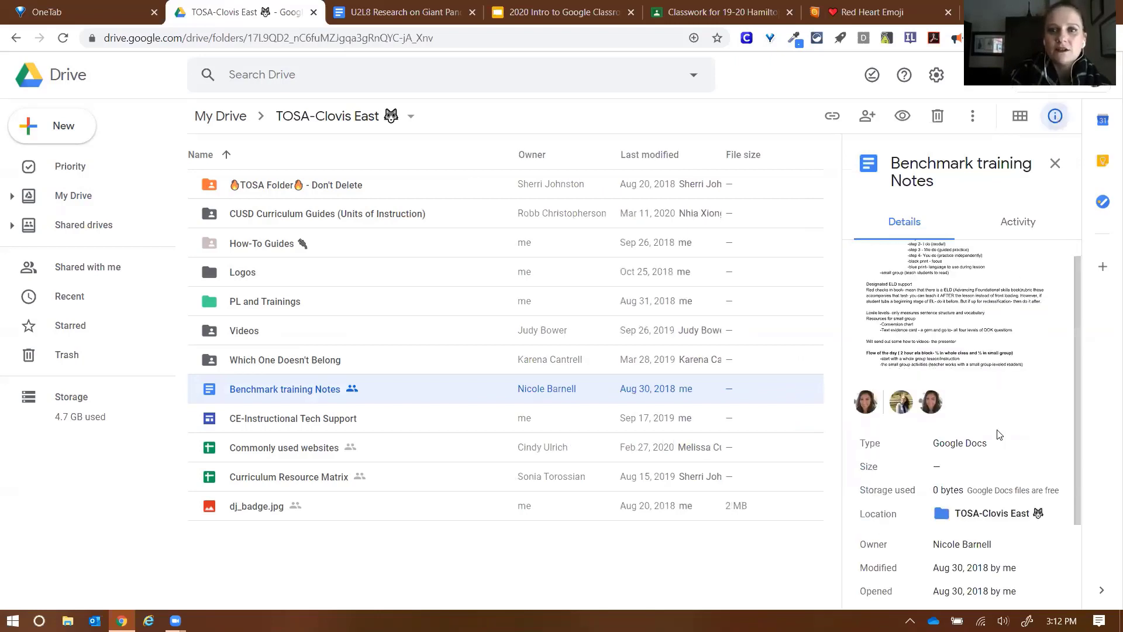
pyautogui.moveTo(901, 331)
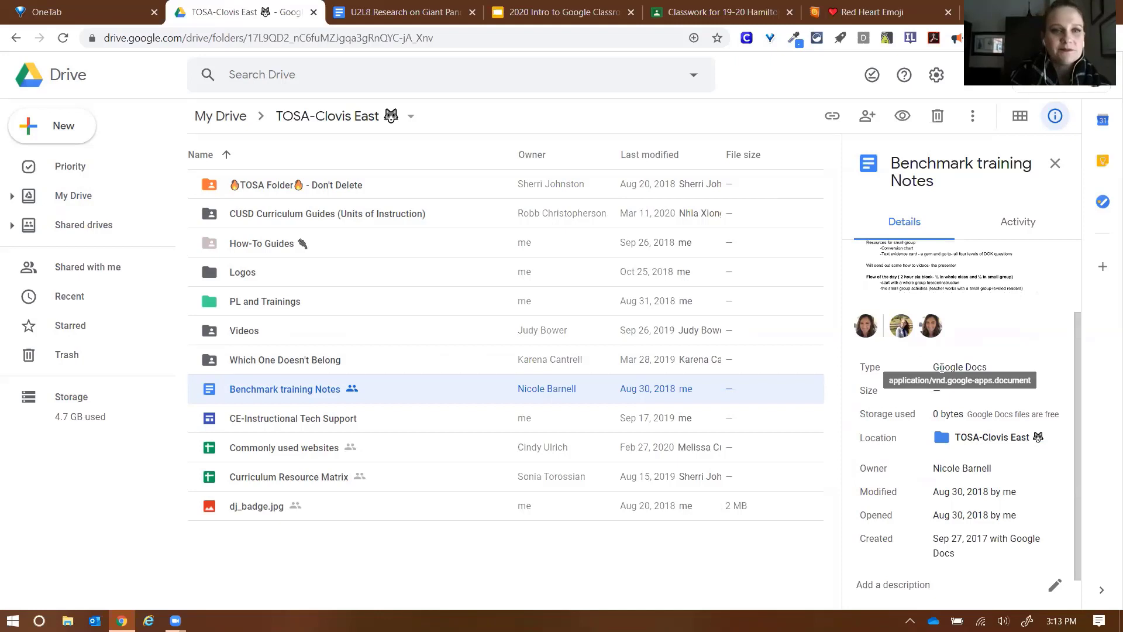
pyautogui.click(291, 450)
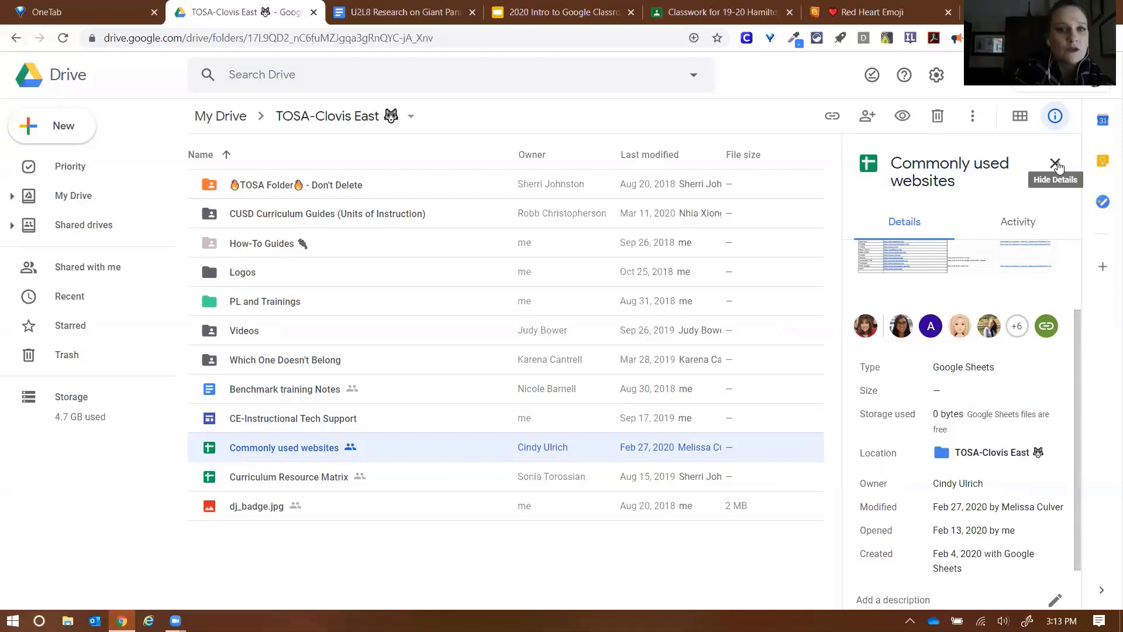
pyautogui.click(1057, 164)
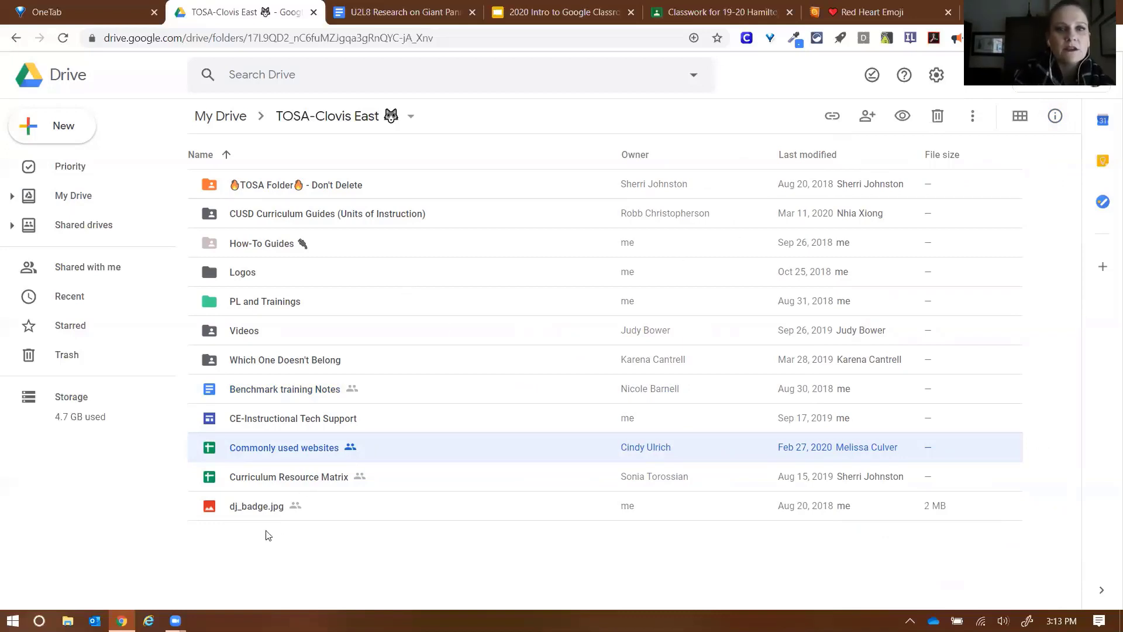
# Step: Get the shareable link of dj_badge.jpg and check its link-sharing status
pyautogui.click(245, 513)
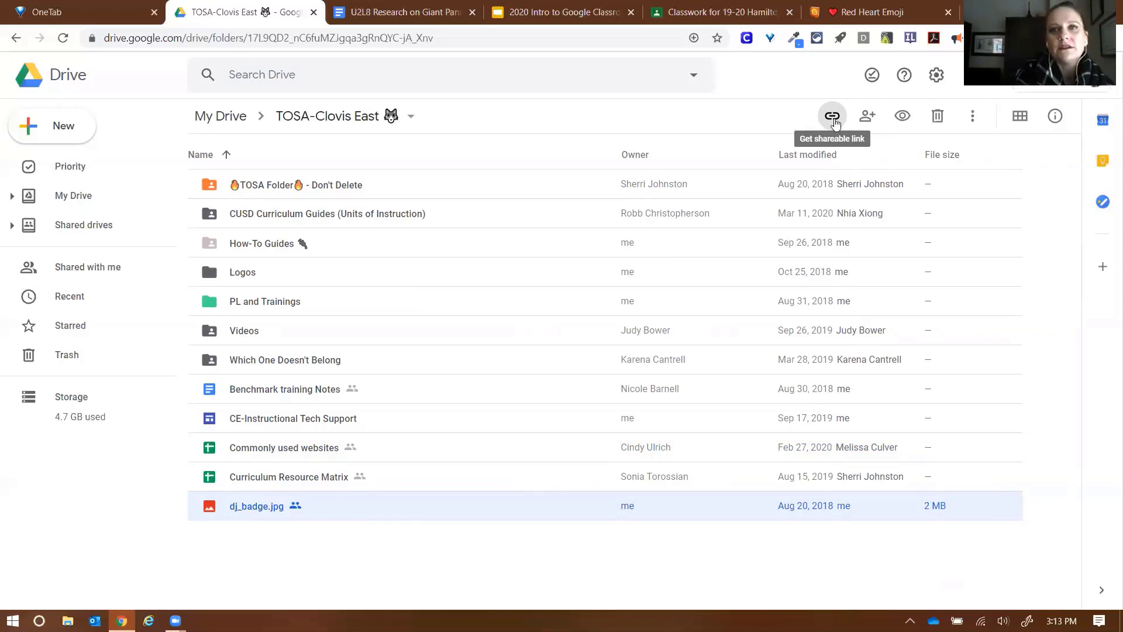
pyautogui.click(833, 119)
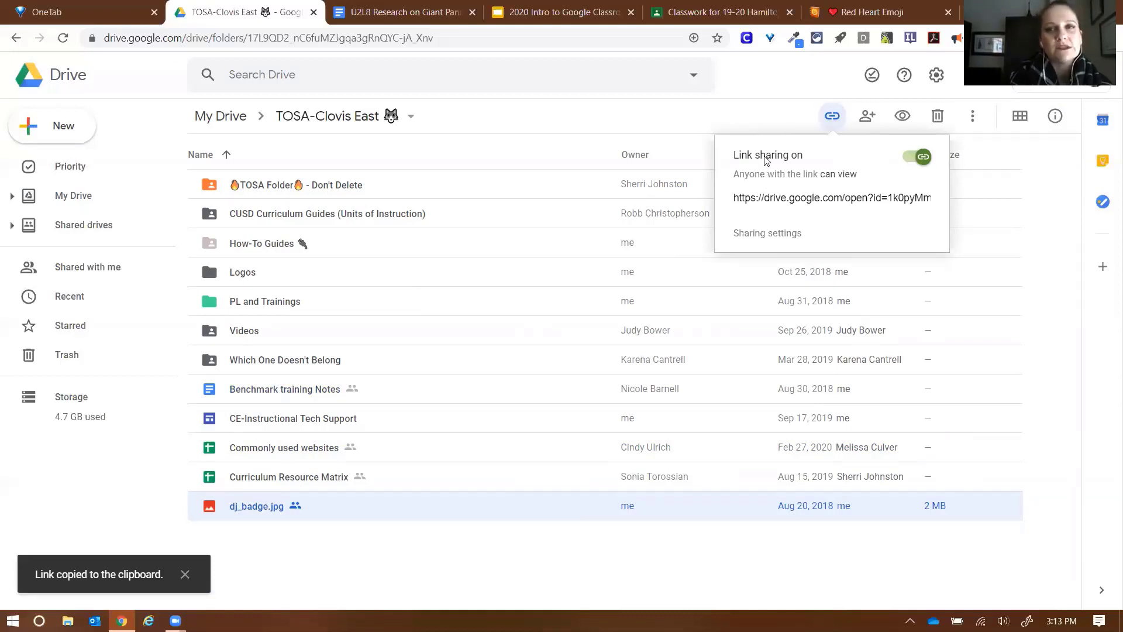
pyautogui.click(644, 119)
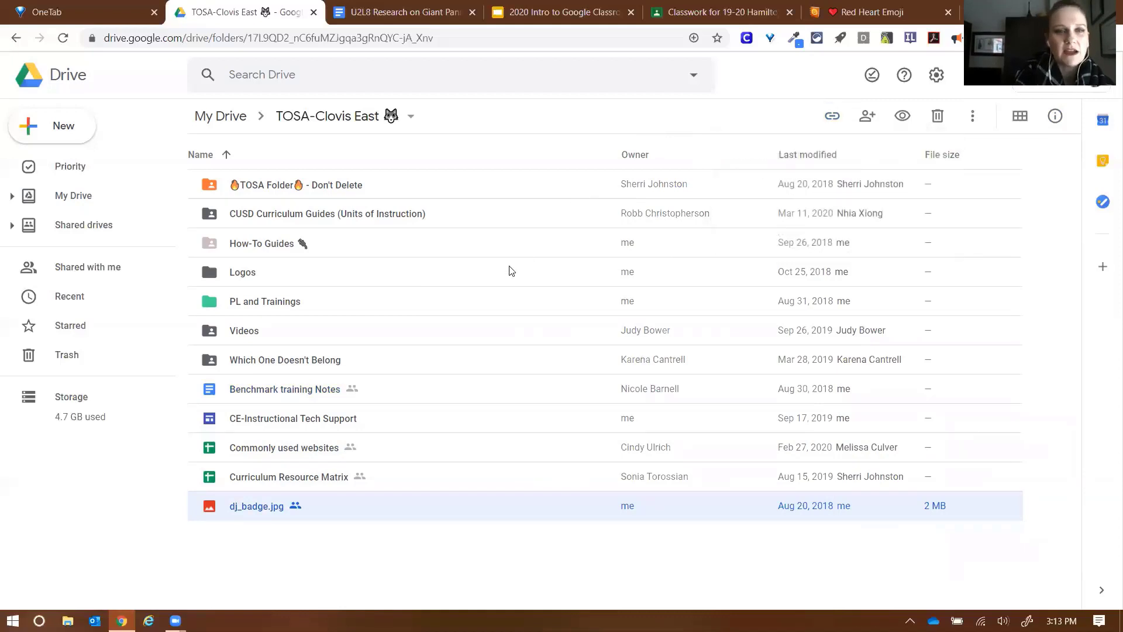
# Step: Get a shareable link for the CE-Instructional Tech Support site and turn on its link sharing
pyautogui.click(326, 421)
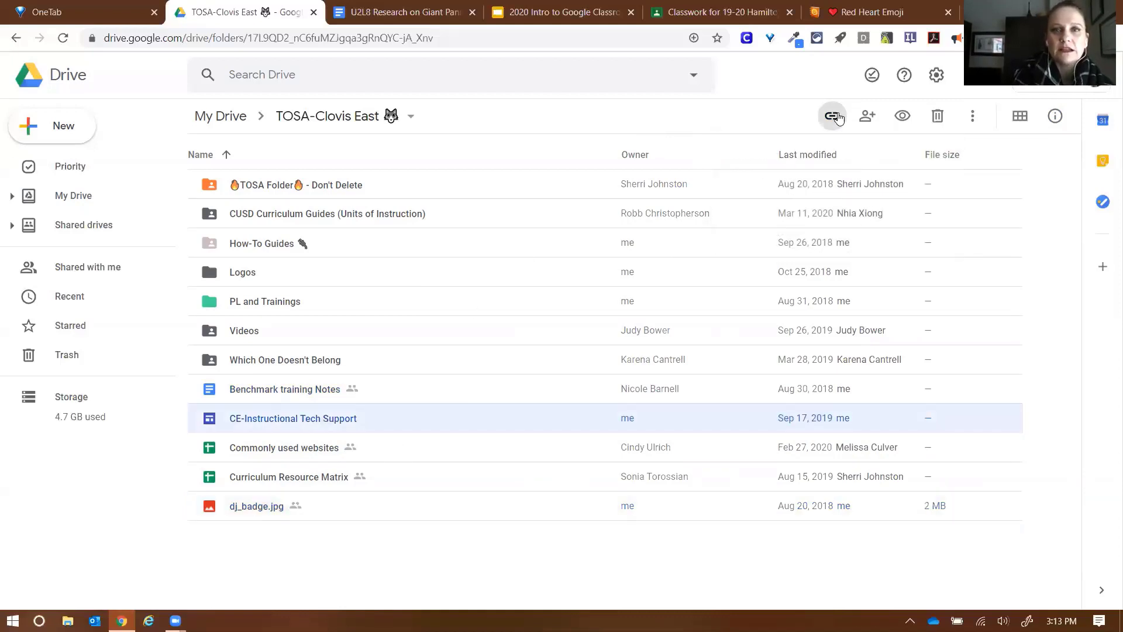
pyautogui.click(837, 117)
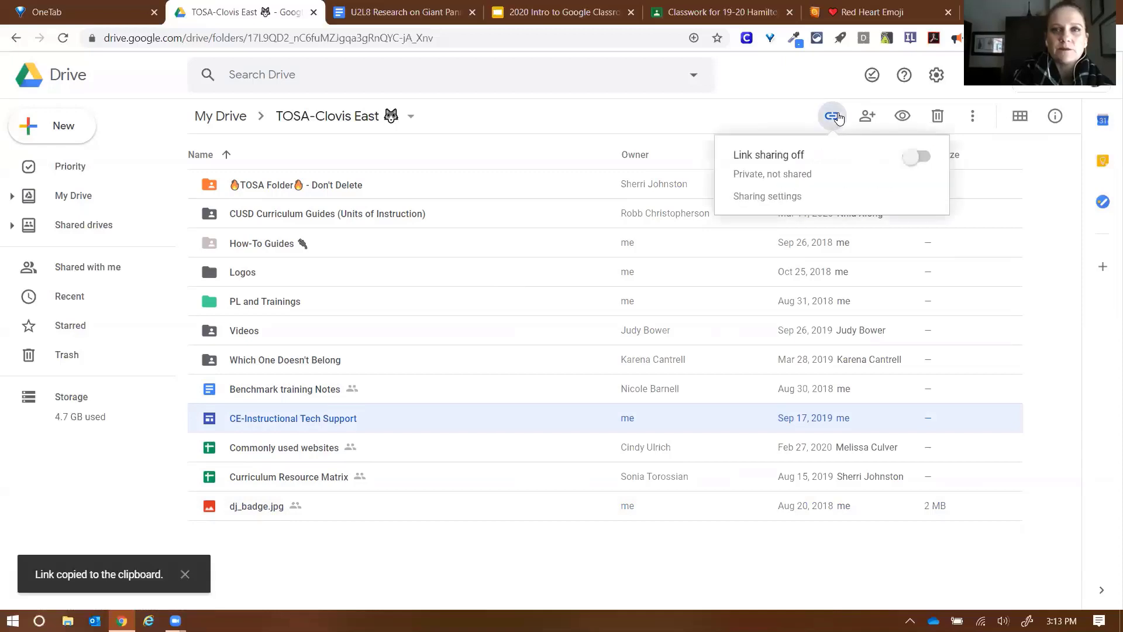
pyautogui.click(917, 158)
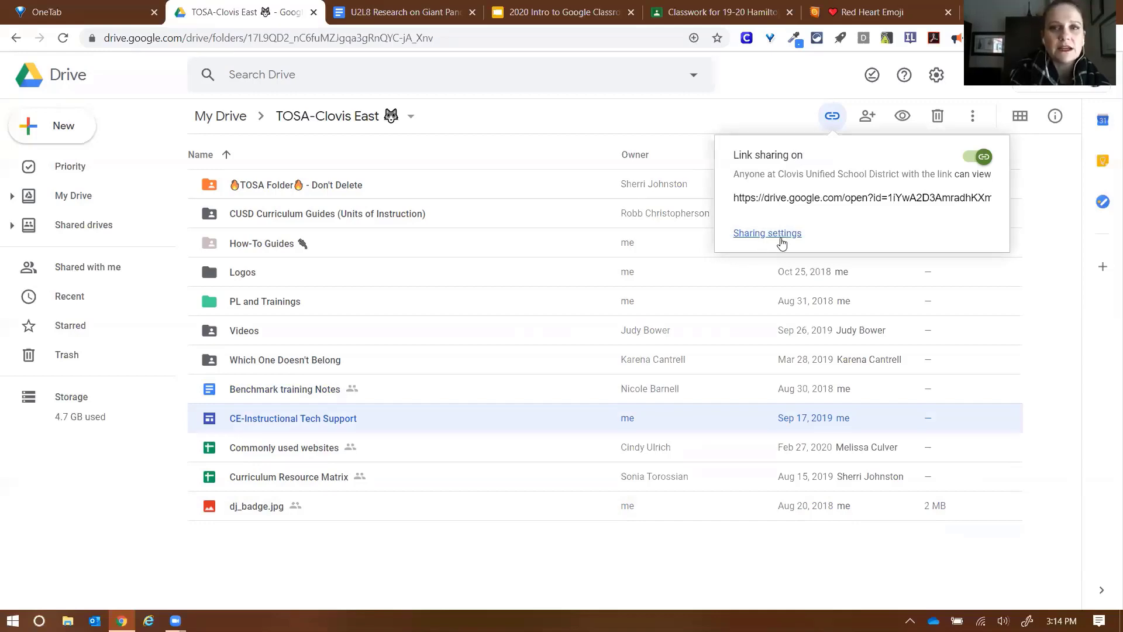
# Step: Change the site's link sharing to "On - Anyone with the link" and save the sharing settings
pyautogui.click(783, 235)
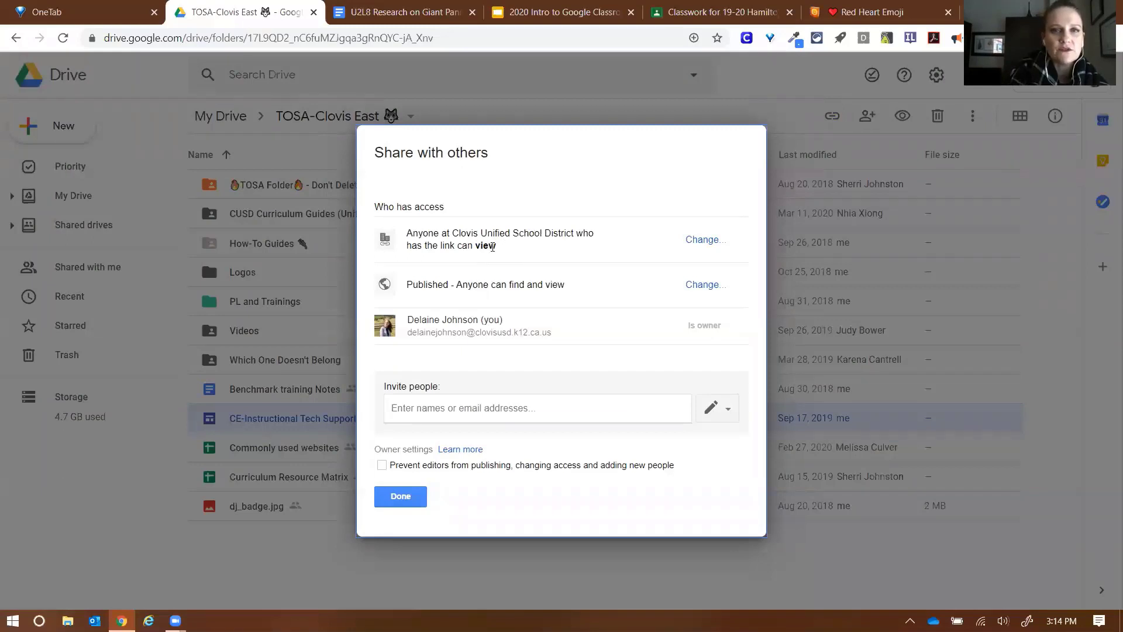
pyautogui.click(697, 246)
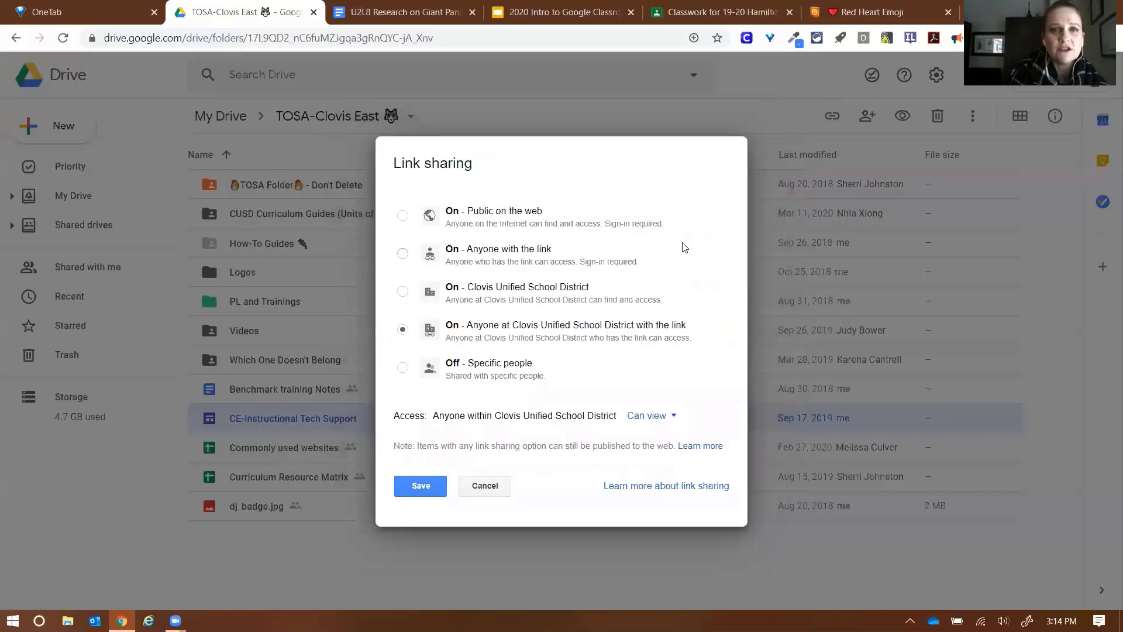
pyautogui.click(479, 259)
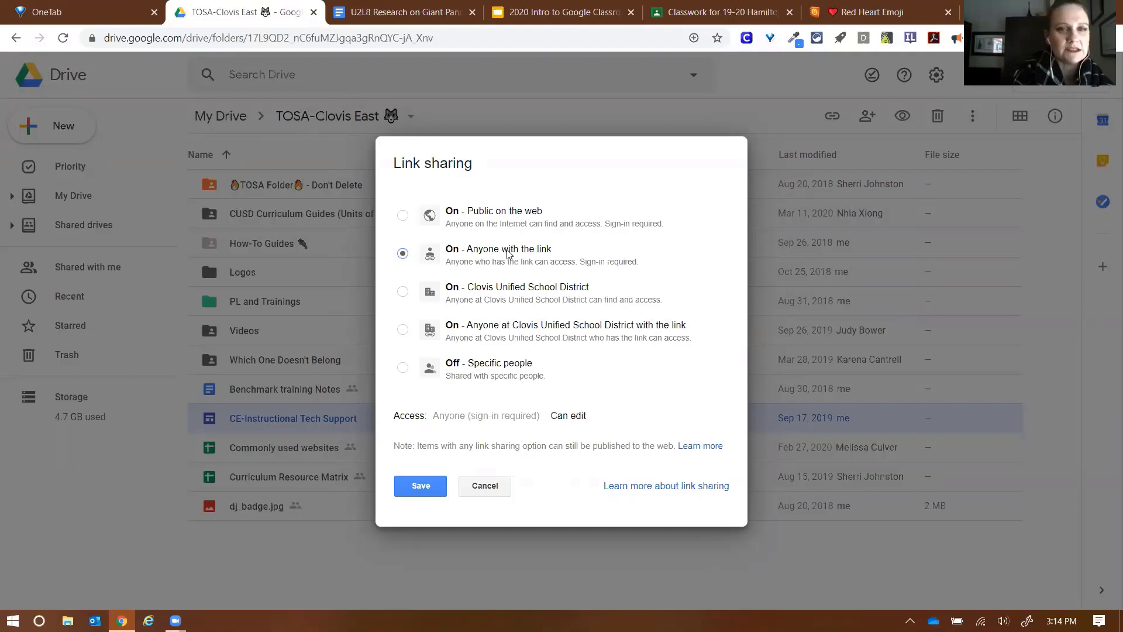
pyautogui.click(435, 495)
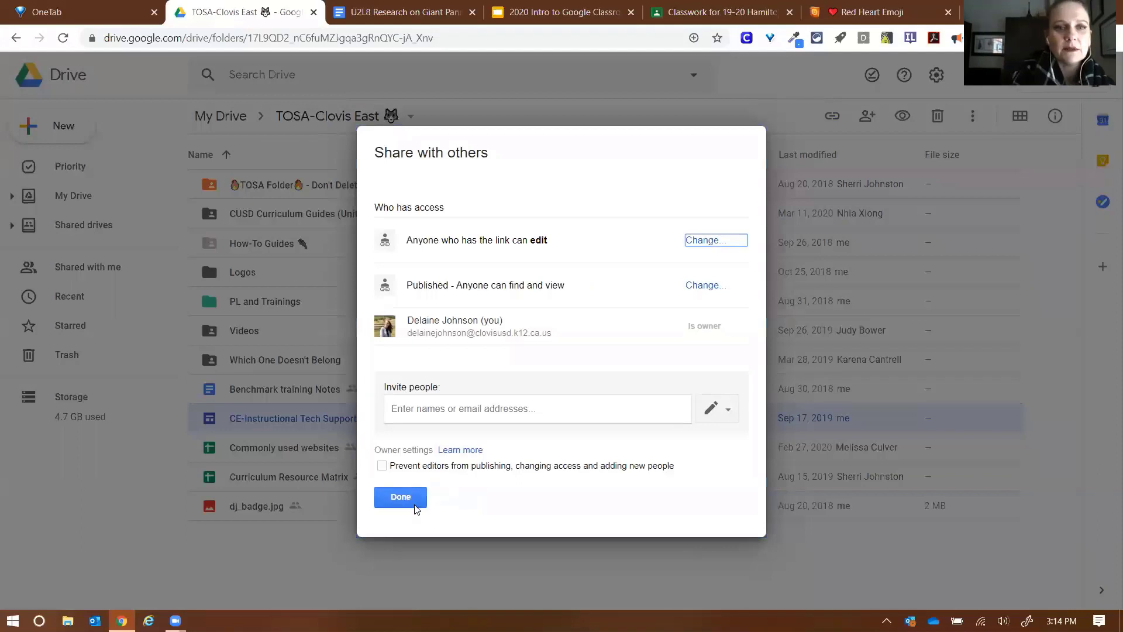
pyautogui.click(415, 507)
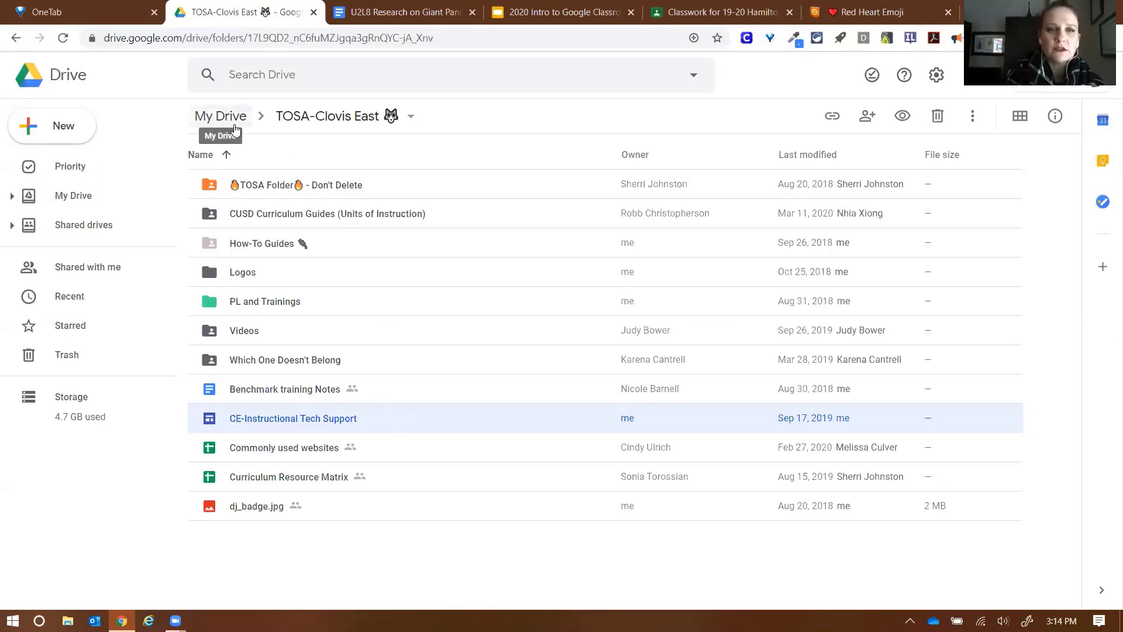
# Step: Go back to My Drive, return to the Google Classroom classwork page and open the class's Google Calendar
pyautogui.click(233, 117)
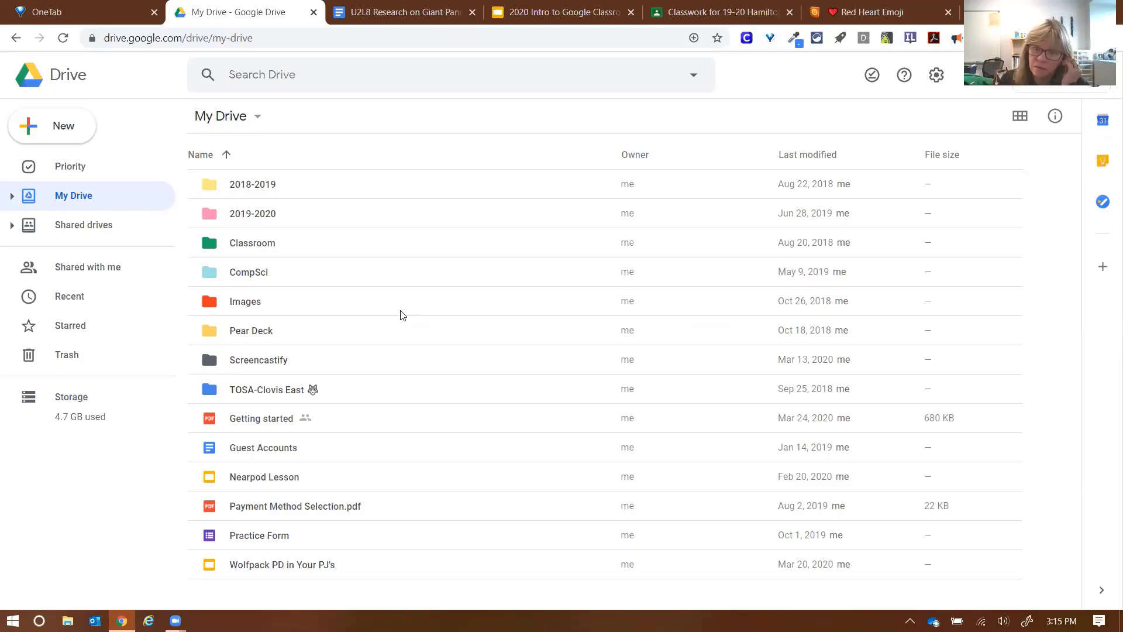
pyautogui.click(715, 18)
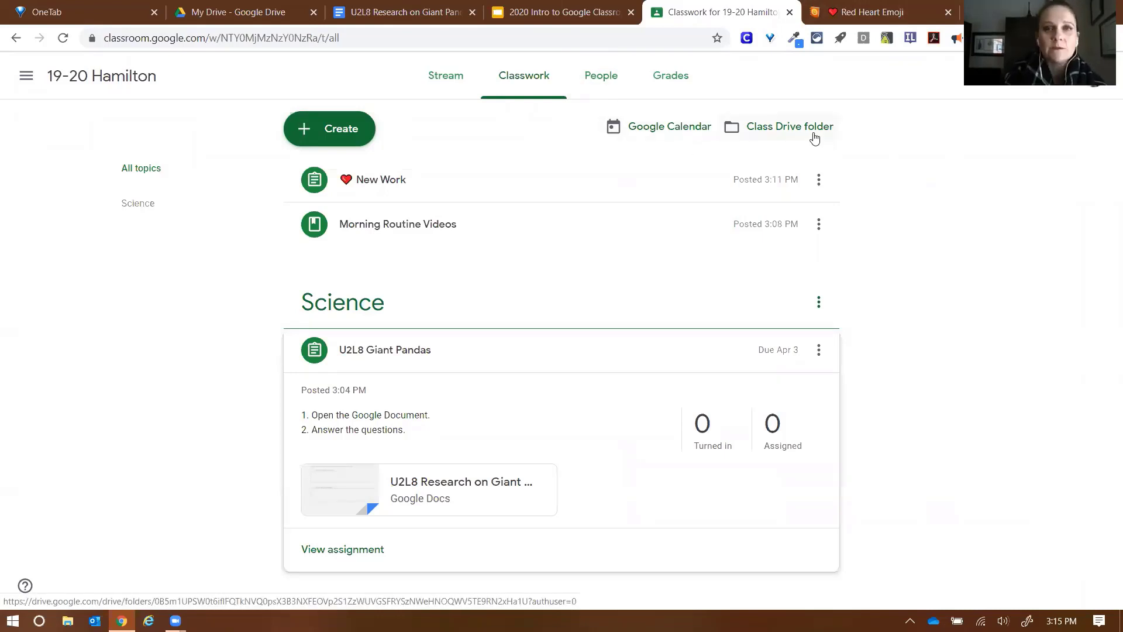
pyautogui.click(692, 134)
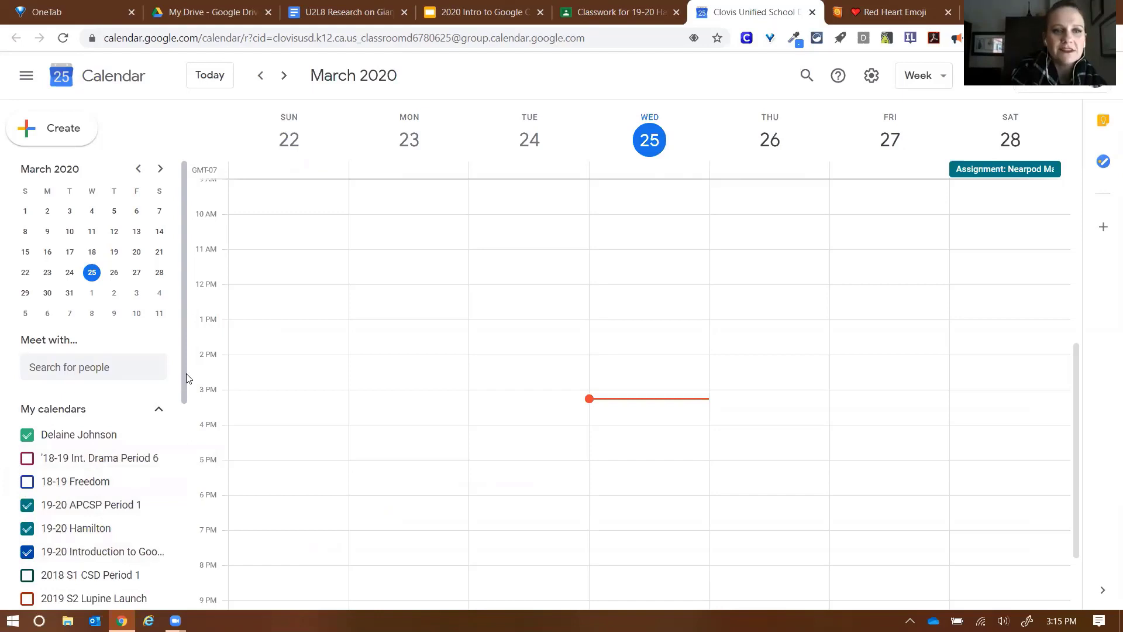
# Step: Display only the 19-20 Hamilton calendar in Google Calendar
pyautogui.moveTo(182, 377); pyautogui.dragTo(179, 429)
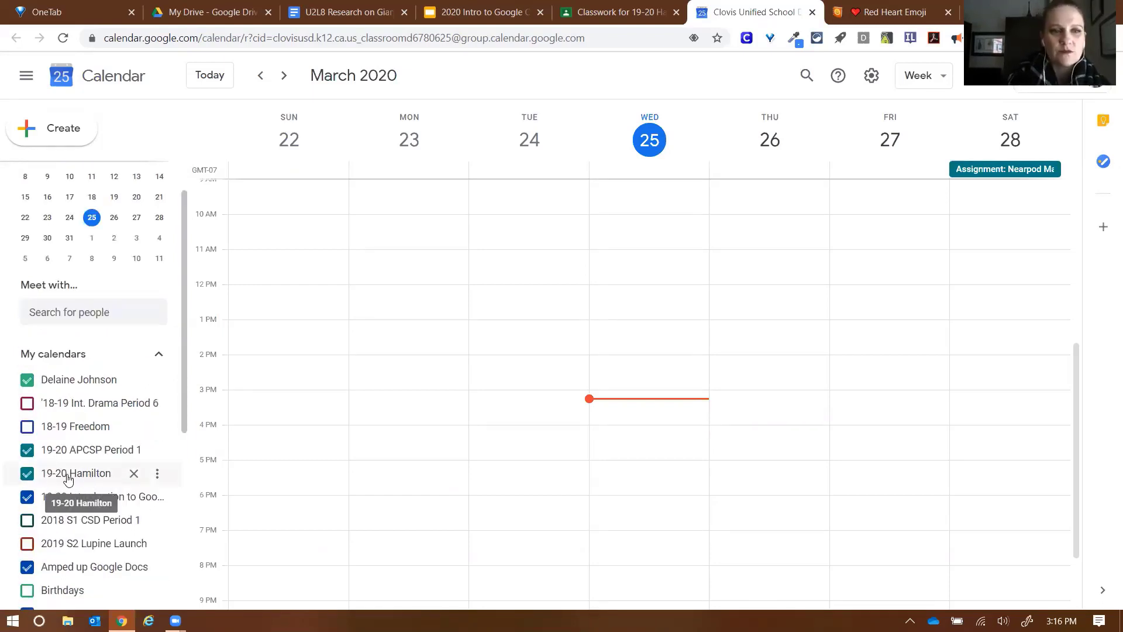
pyautogui.click(156, 473)
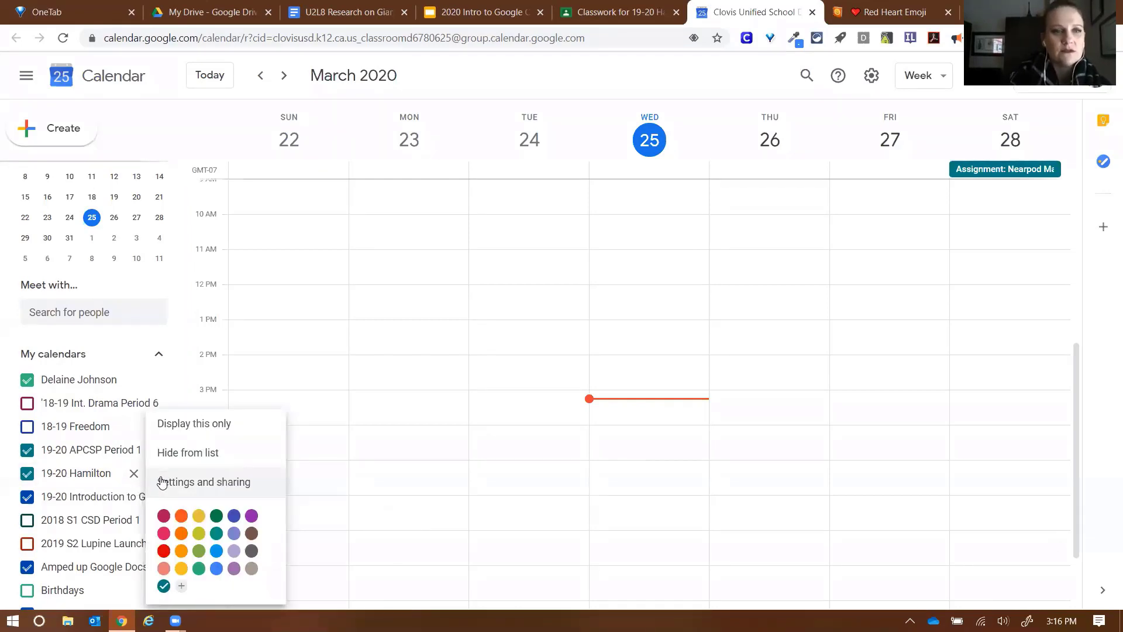
pyautogui.click(237, 427)
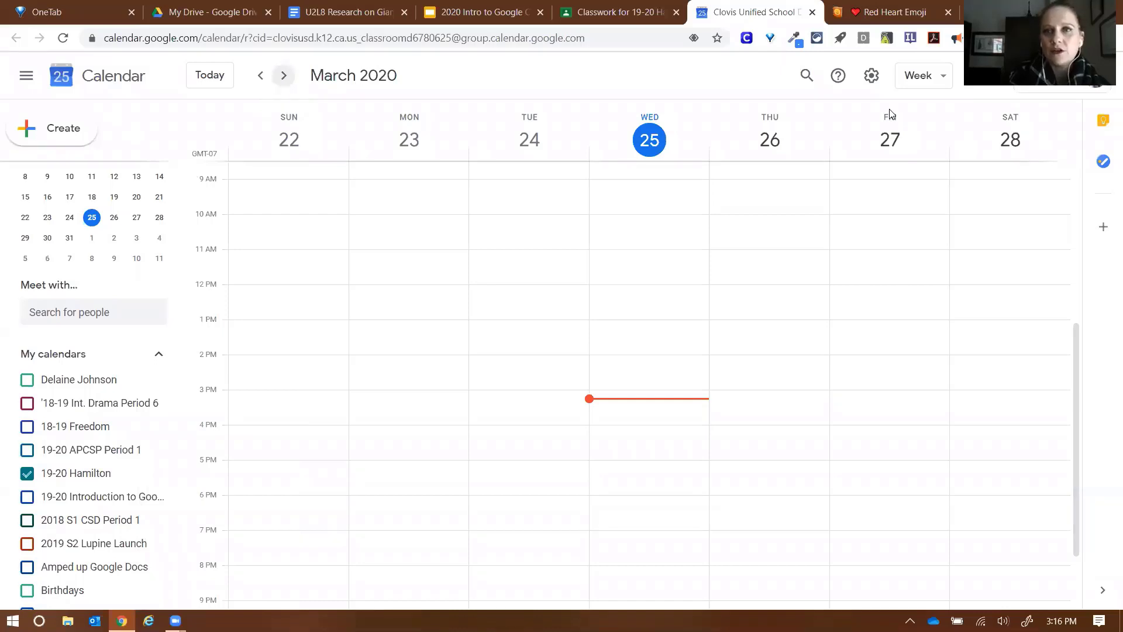
# Step: Show the class calendar's week of March 29 to April 4, 2020, and switch back to Google Drive
pyautogui.press('n')
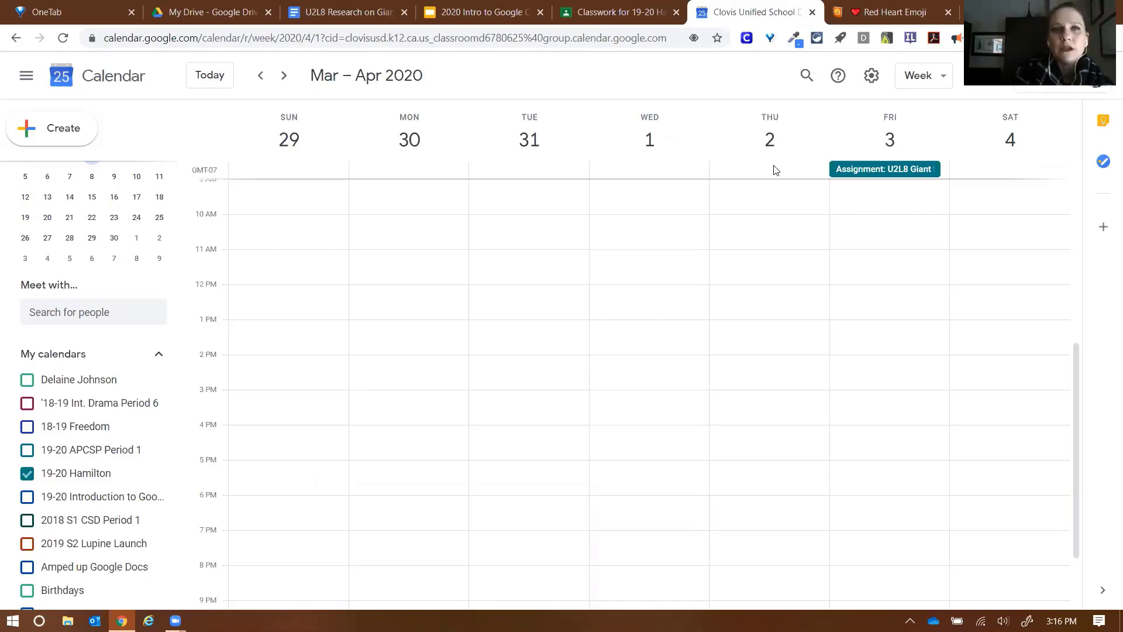
pyautogui.click(225, 13)
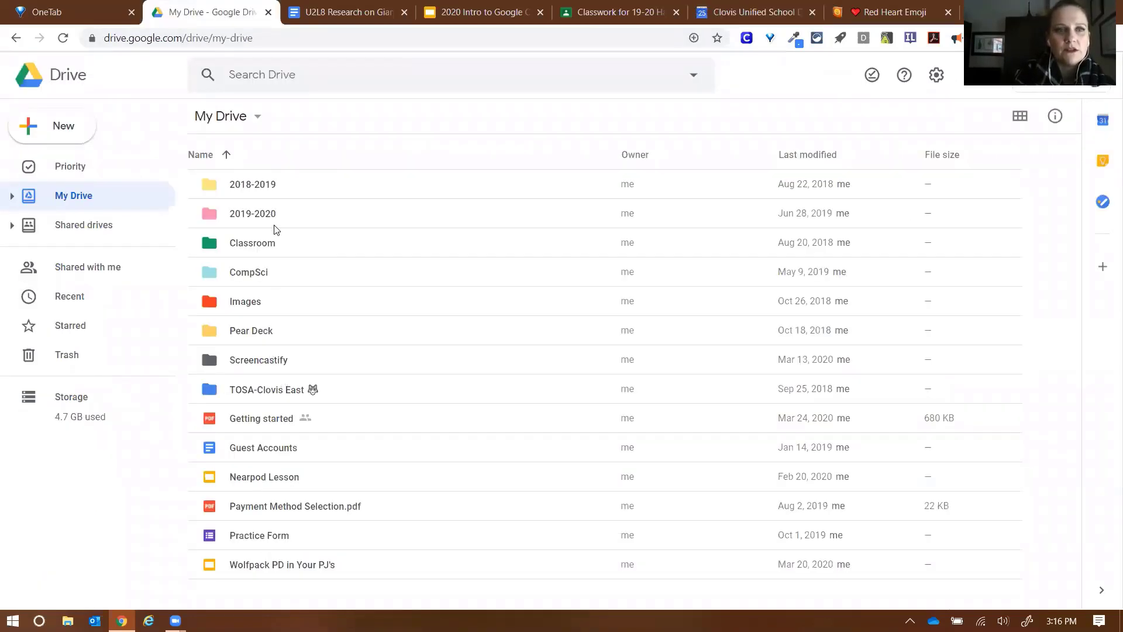
pyautogui.click(318, 82)
pyautogui.write('arsh')
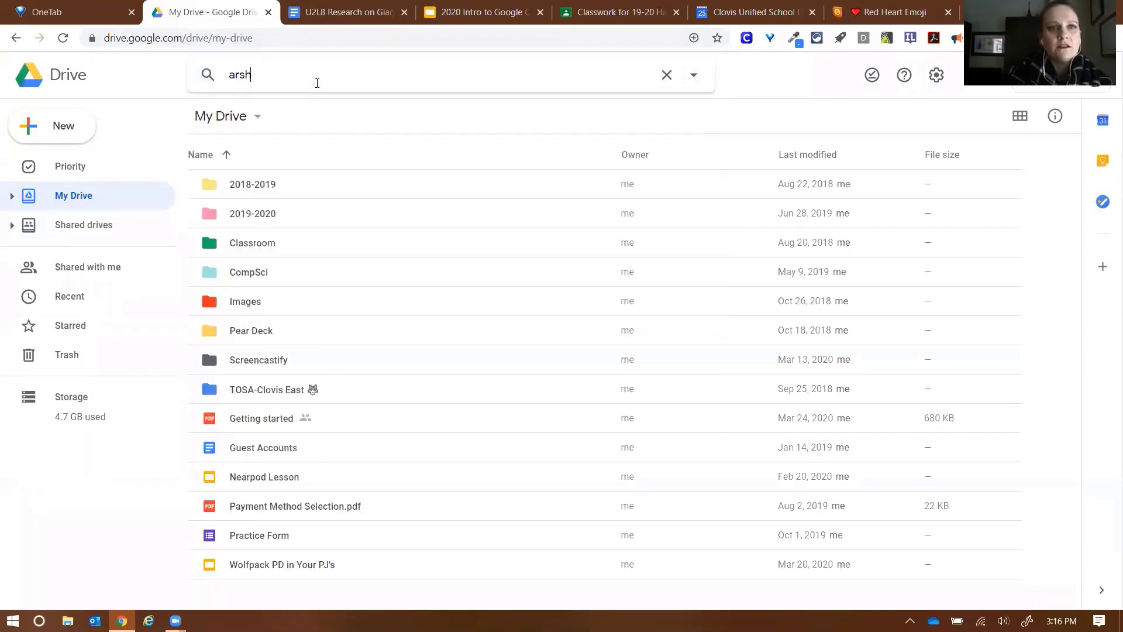
pyautogui.write('n')
pyautogui.press('BackSpace')
pyautogui.press('BackSpace')
pyautogui.press('BackSpace')
pyautogui.press('BackSpace')
pyautogui.press('BackSpace')
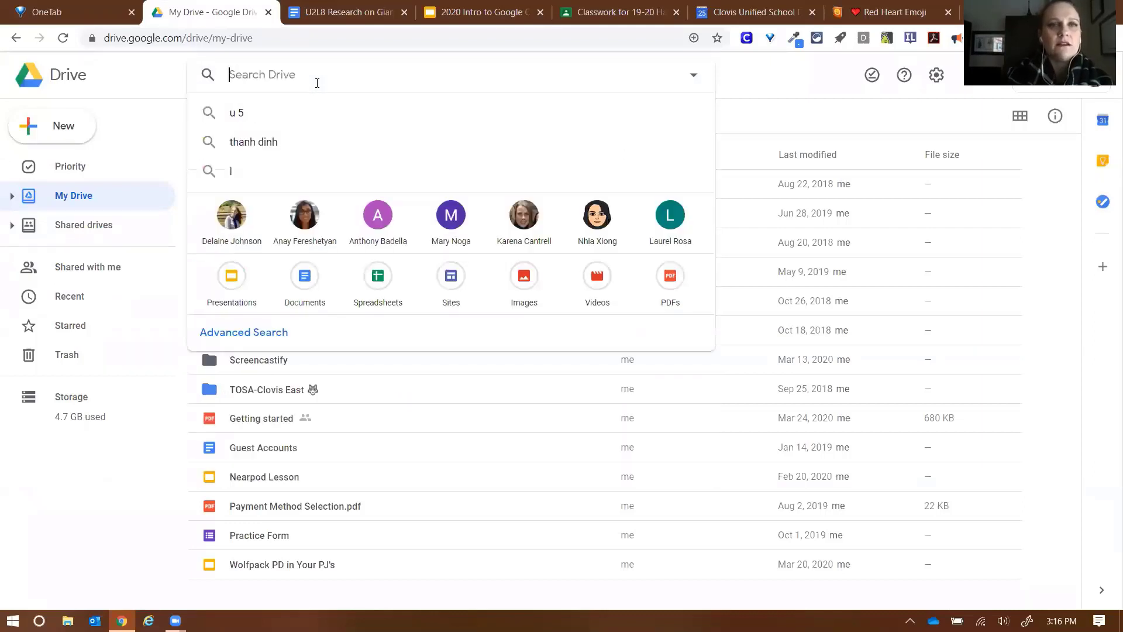
# Step: Search Drive for "sites" and open the Practice Site in Google Sites
pyautogui.write('sites')
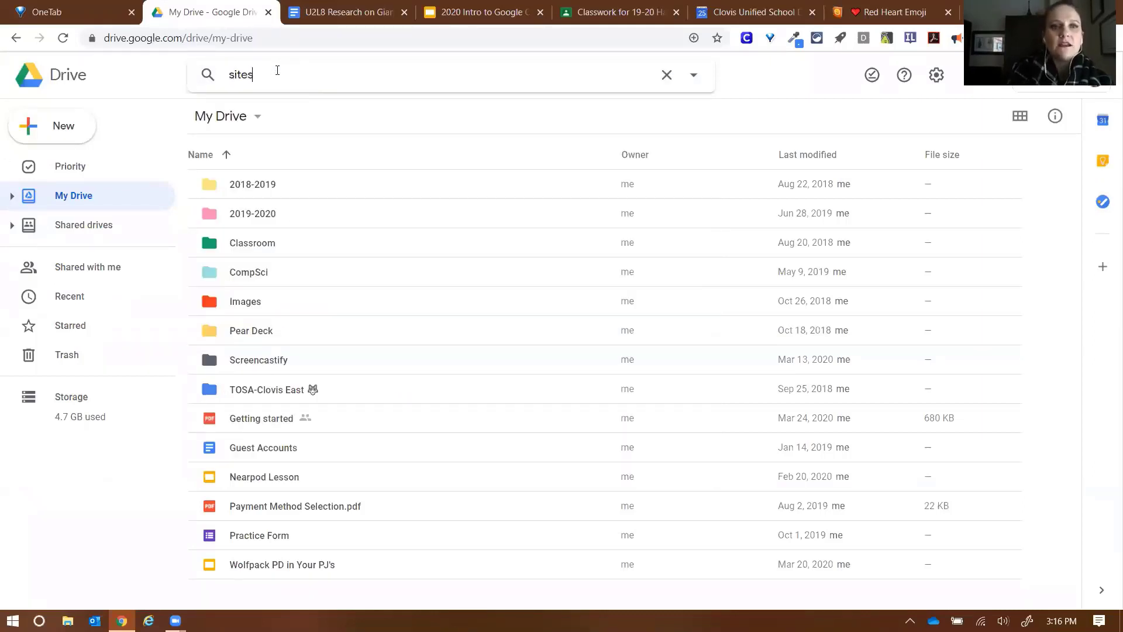
pyautogui.press('Return')
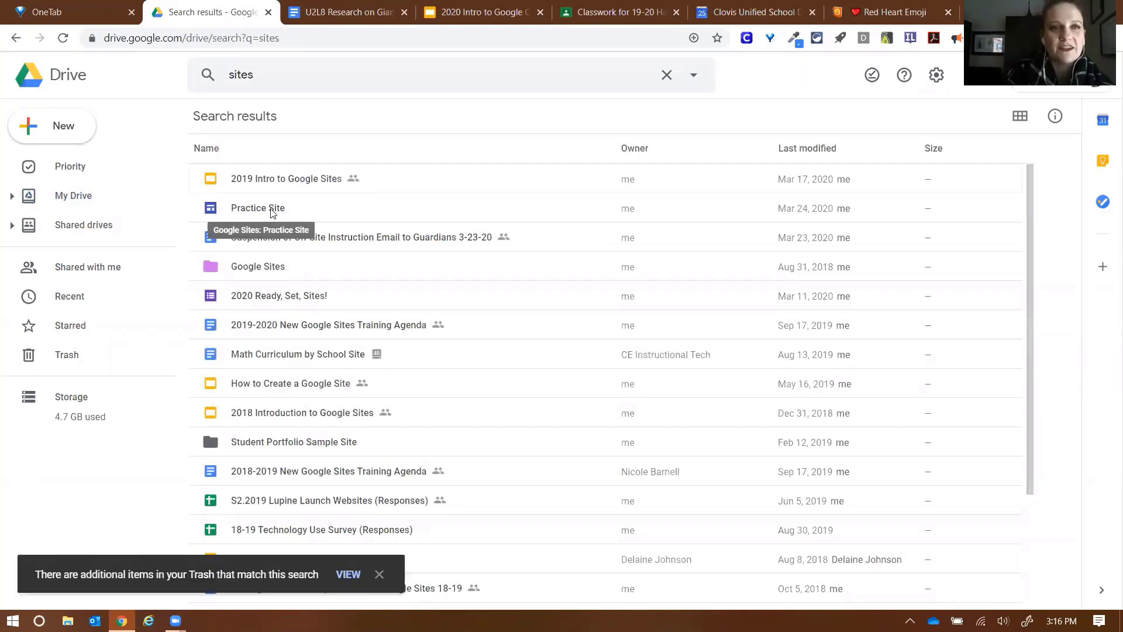
pyautogui.doubleClick(272, 212)
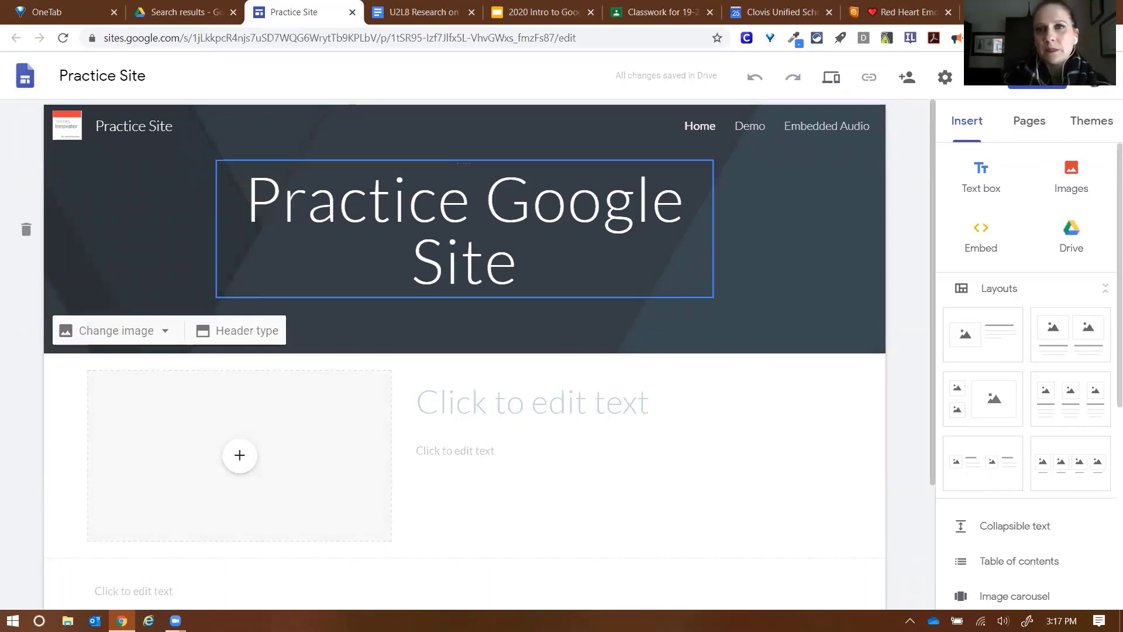
# Step: Add a new page named Calendar to the Practice Site
pyautogui.click(1039, 127)
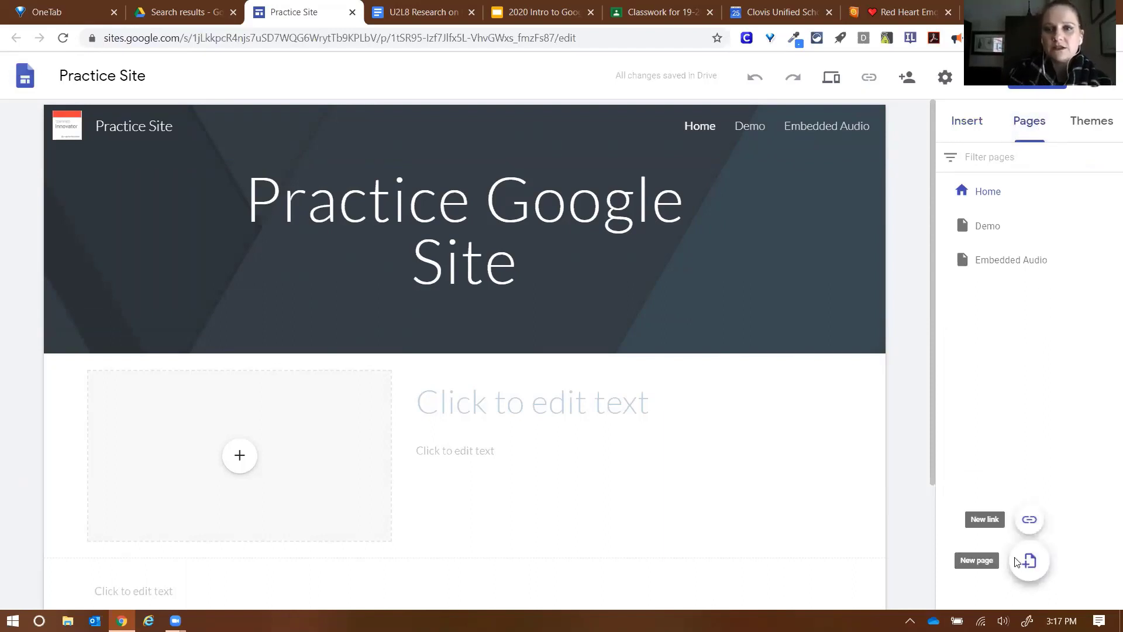
pyautogui.click(1030, 561)
pyautogui.write('Calendar')
pyautogui.press('Return')
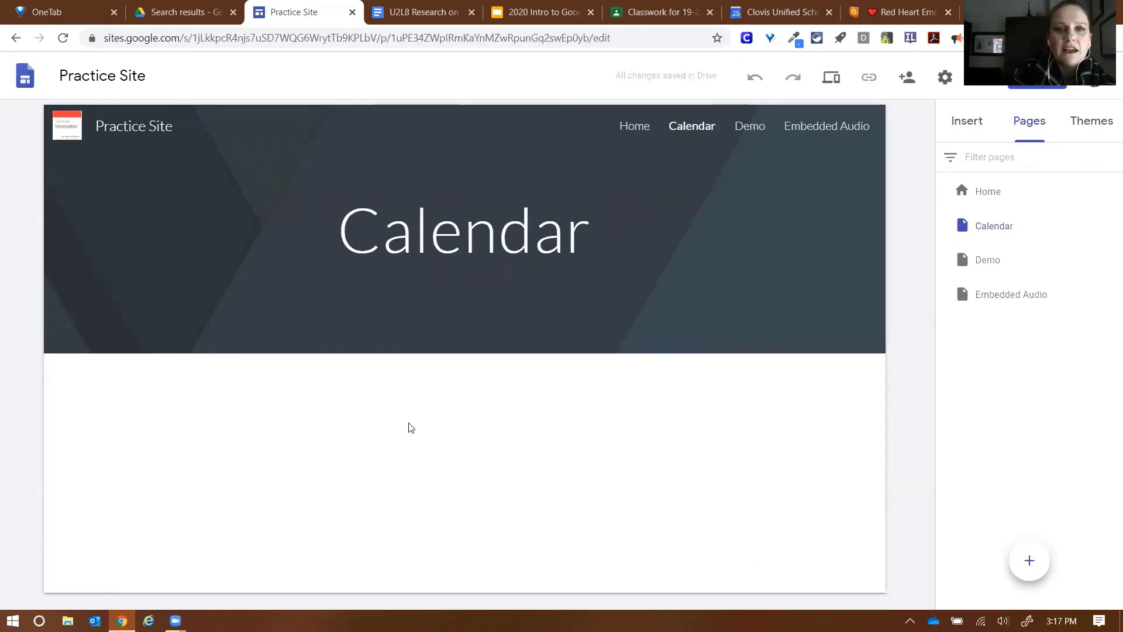
# Step: Insert the 19-20 Hamilton calendar into the body of the new Calendar page
pyautogui.doubleClick(480, 457)
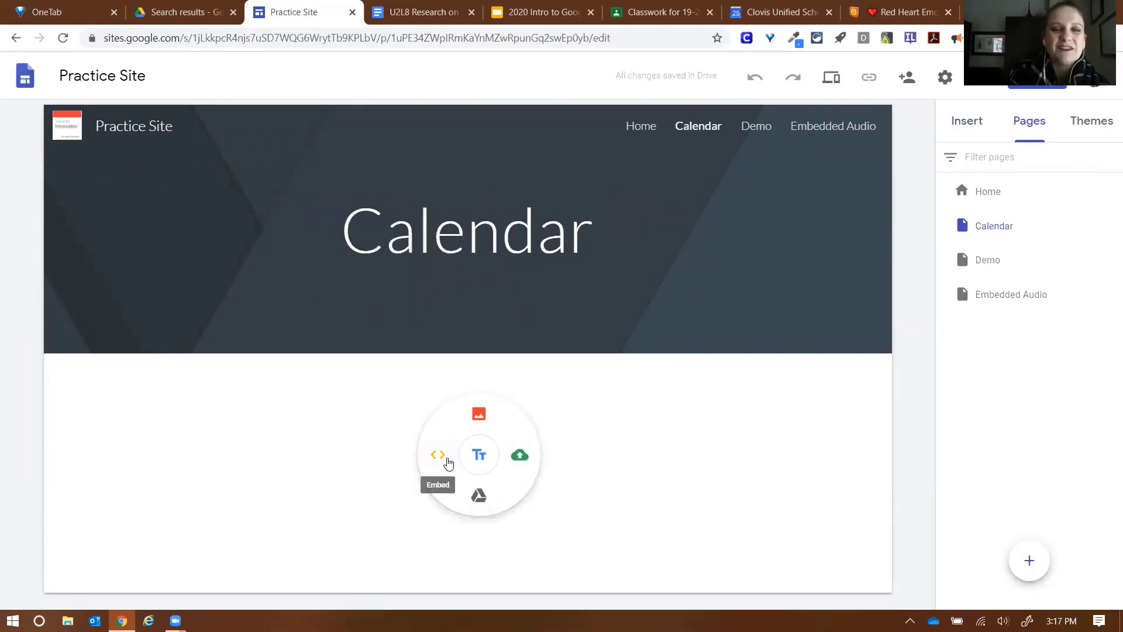
pyautogui.click(978, 121)
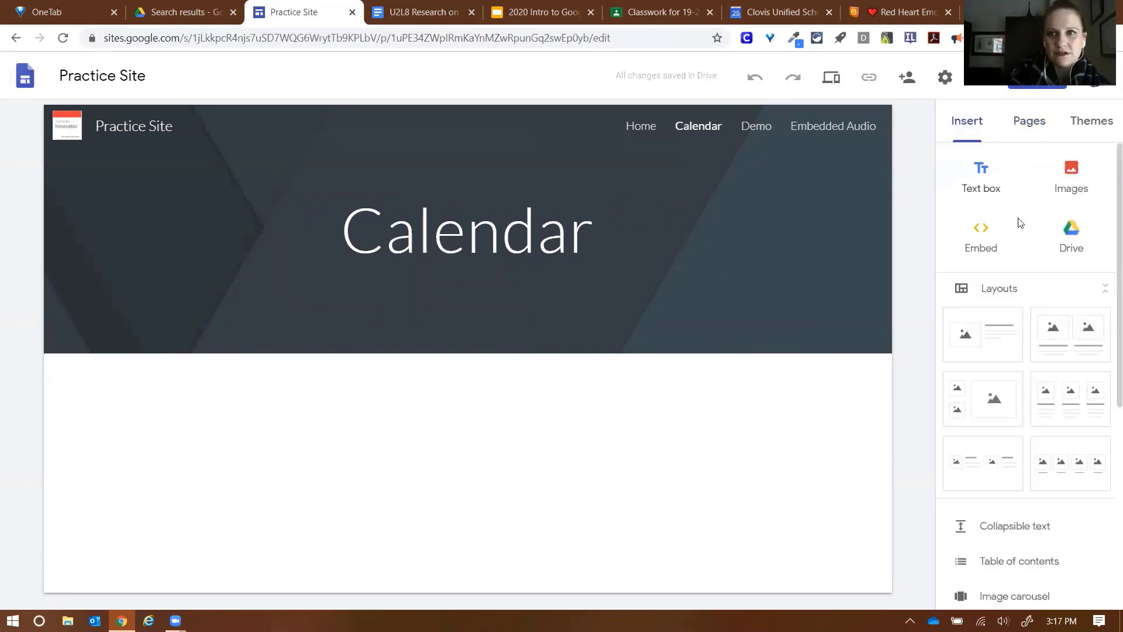
pyautogui.scroll(-3, 1027, 262)
pyautogui.scroll(-2, 1028, 263)
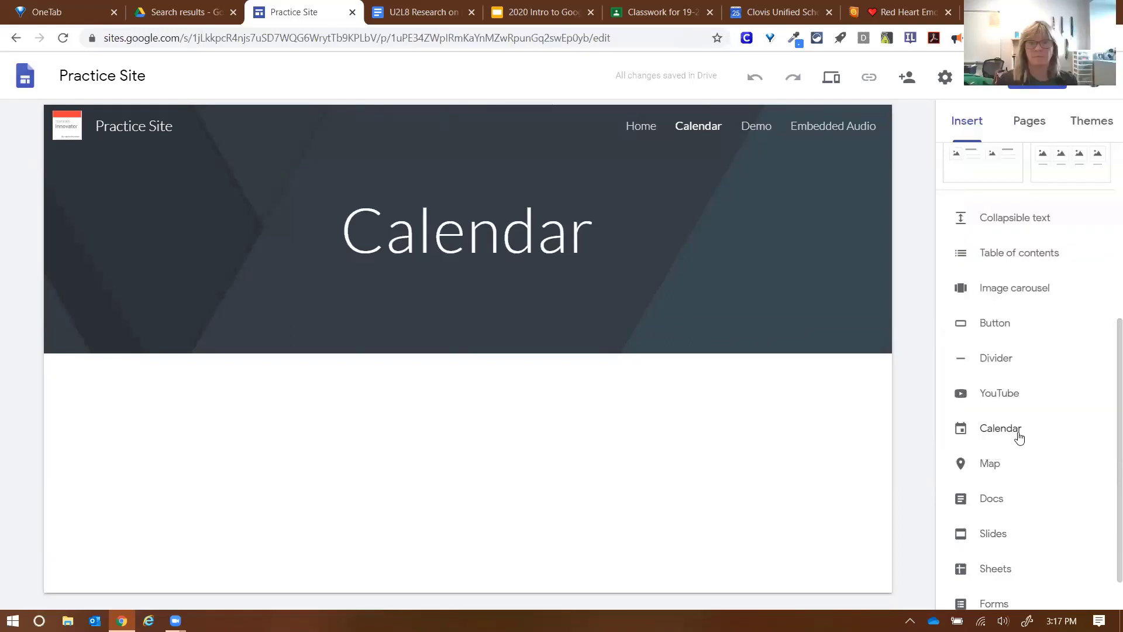
pyautogui.click(997, 440)
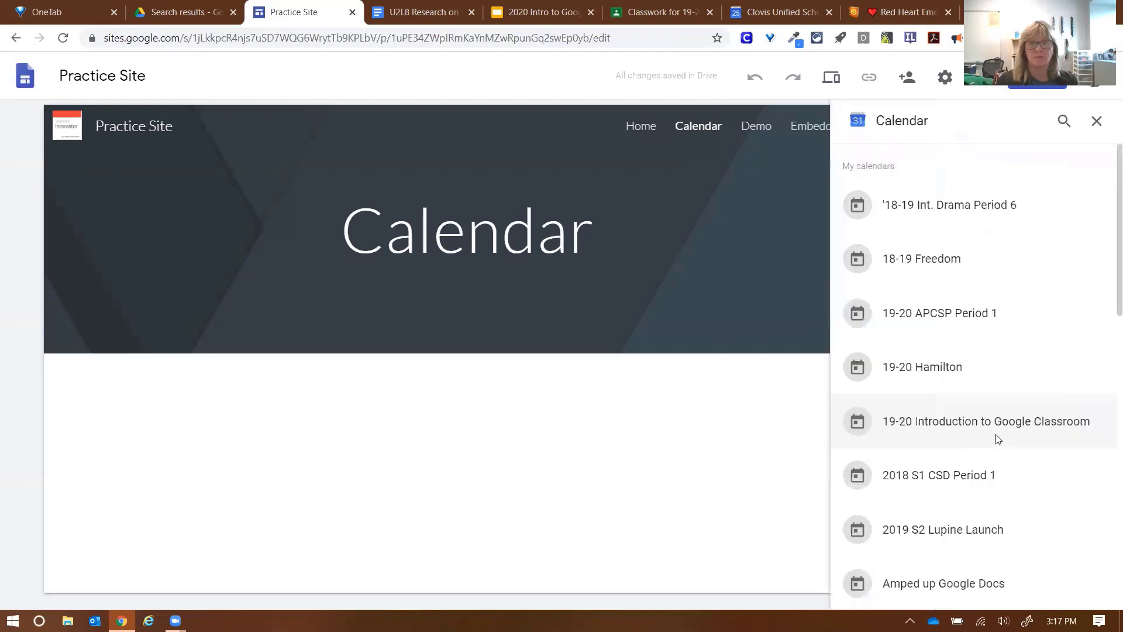
pyautogui.click(935, 370)
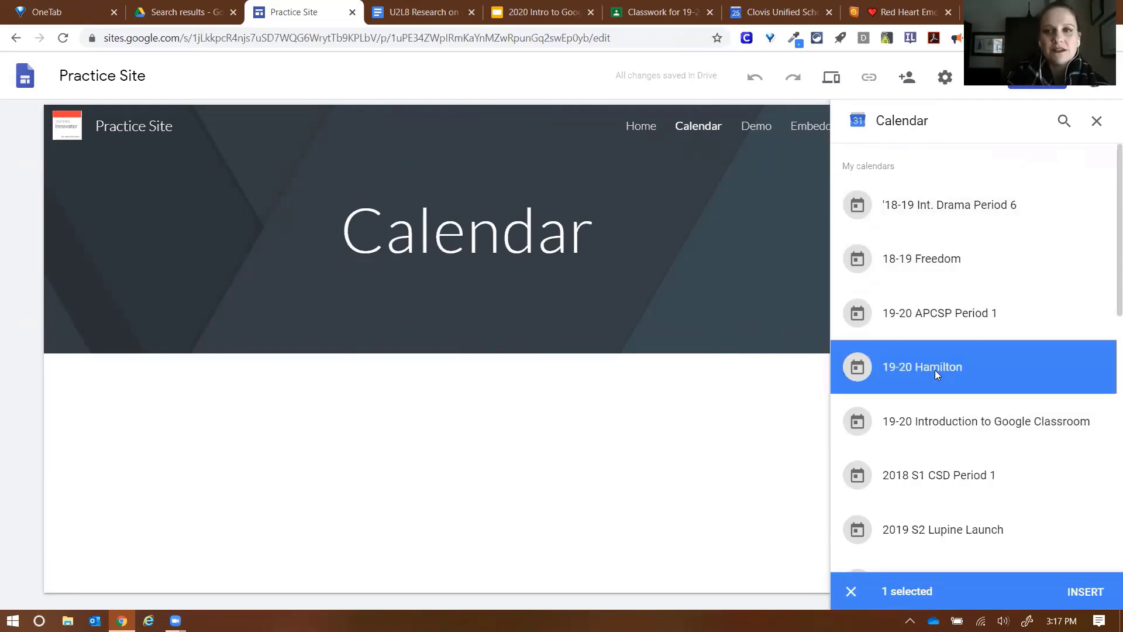
pyautogui.click(1081, 602)
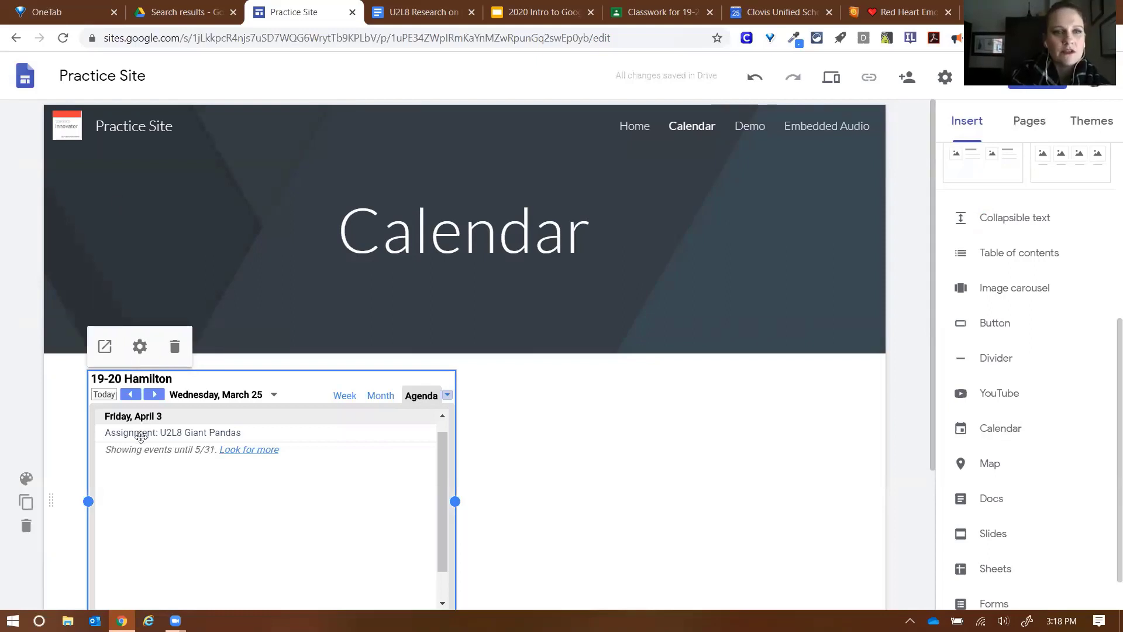
# Step: Widen the embedded 19-20 Hamilton calendar to the full content width of the page
pyautogui.moveTo(456, 501); pyautogui.dragTo(871, 484)
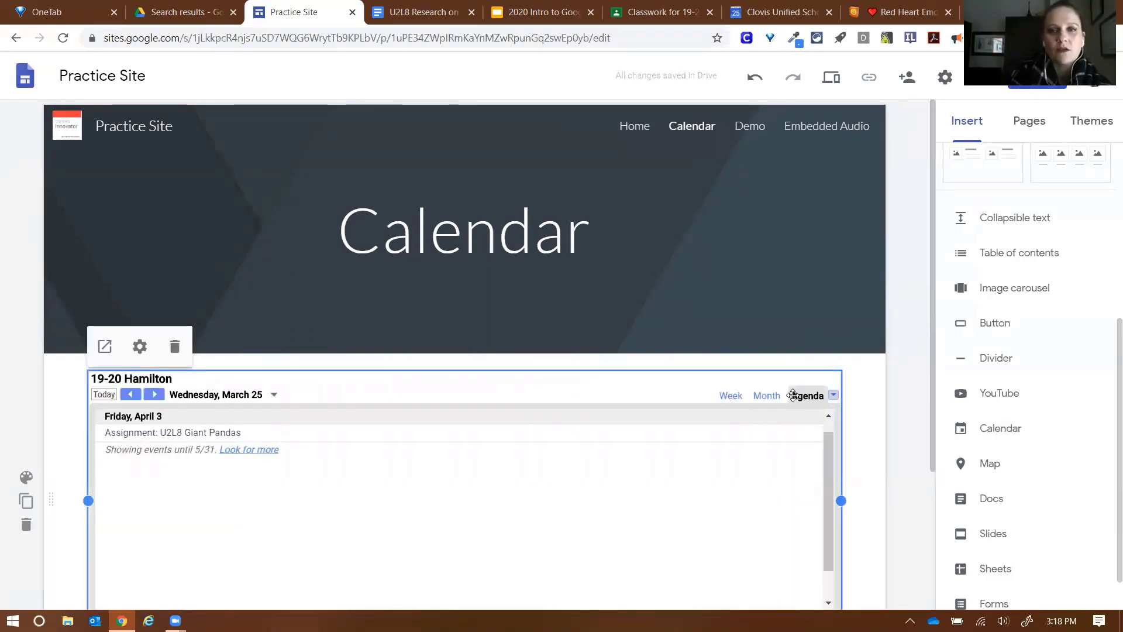
pyautogui.moveTo(932, 358); pyautogui.dragTo(934, 429)
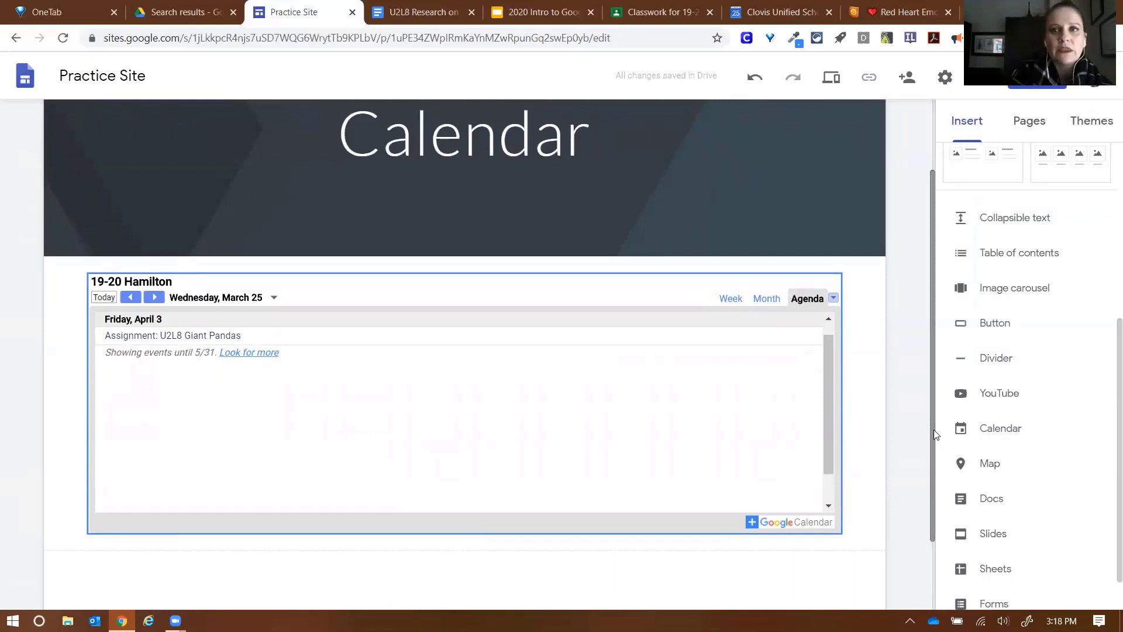
pyautogui.moveTo(931, 426); pyautogui.dragTo(932, 509)
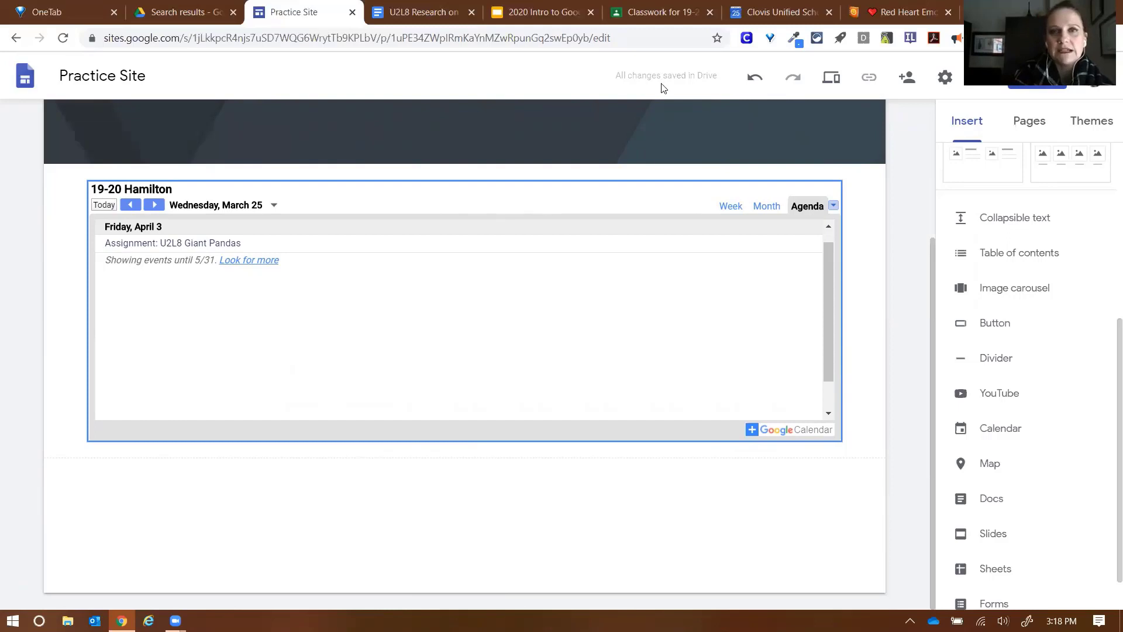
# Step: Return to Google Classroom and open the 19-20 Hamilton class stream
pyautogui.click(661, 12)
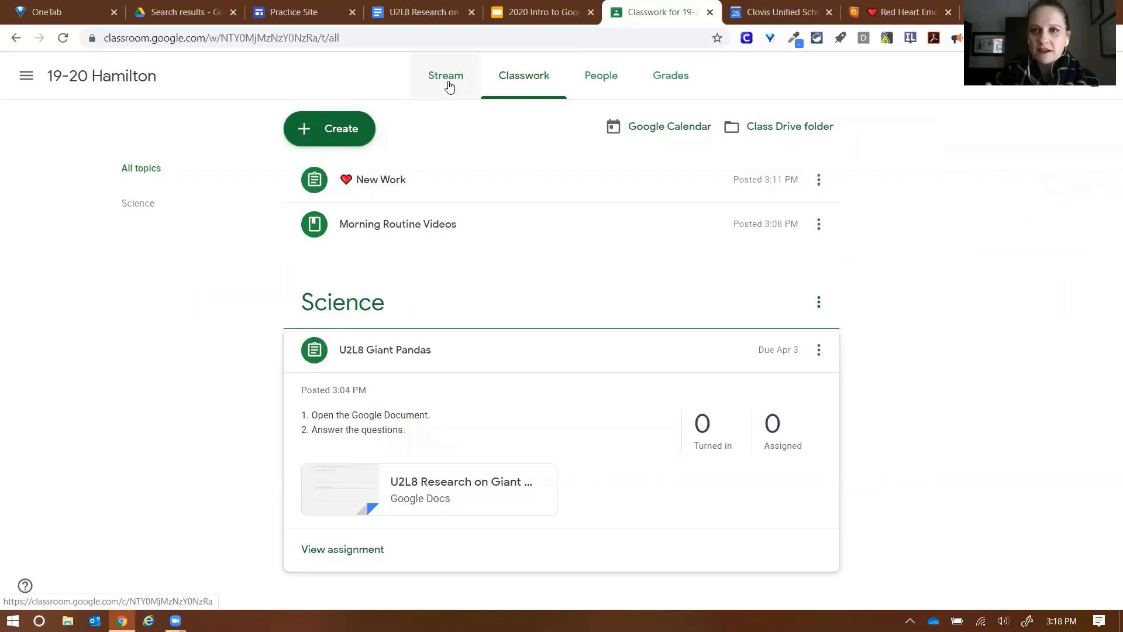
pyautogui.click(449, 86)
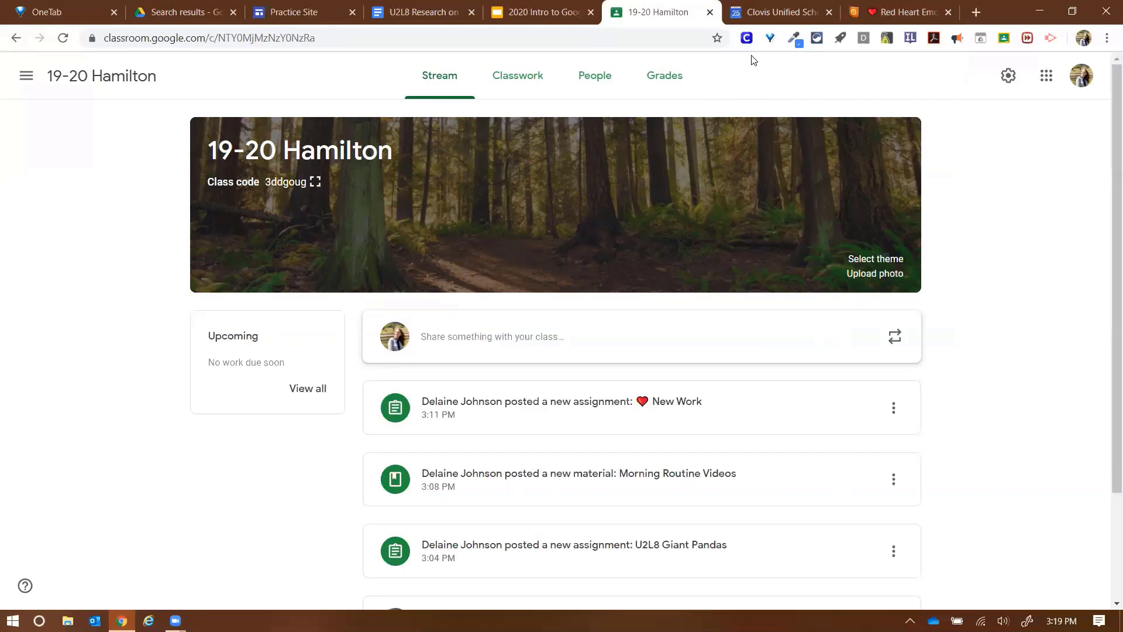
# Step: Open the Clever teacher portal, try the Google Drive resource under District Links, and close the page it opens
pyautogui.click(747, 39)
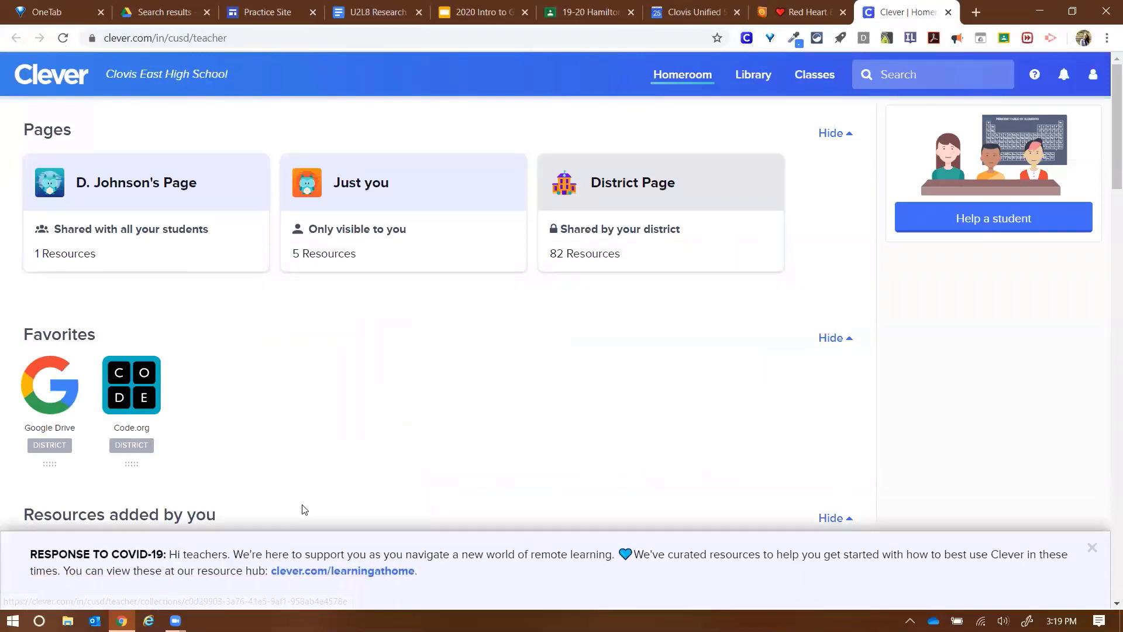
pyautogui.scroll(-1, 314, 477)
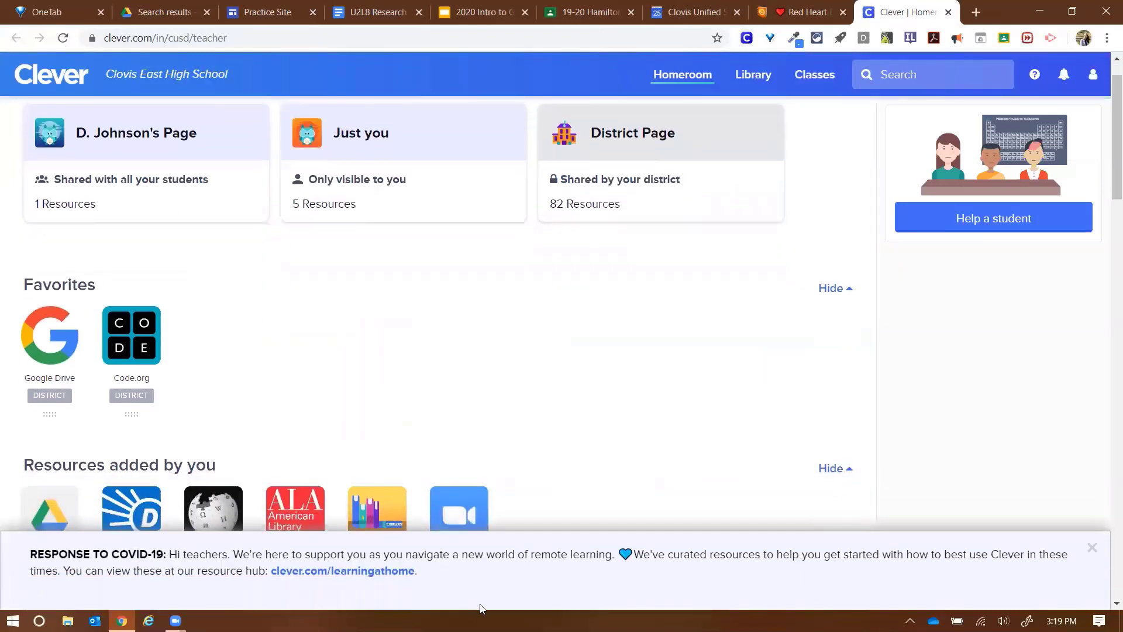
pyautogui.scroll(-1, 259, 395)
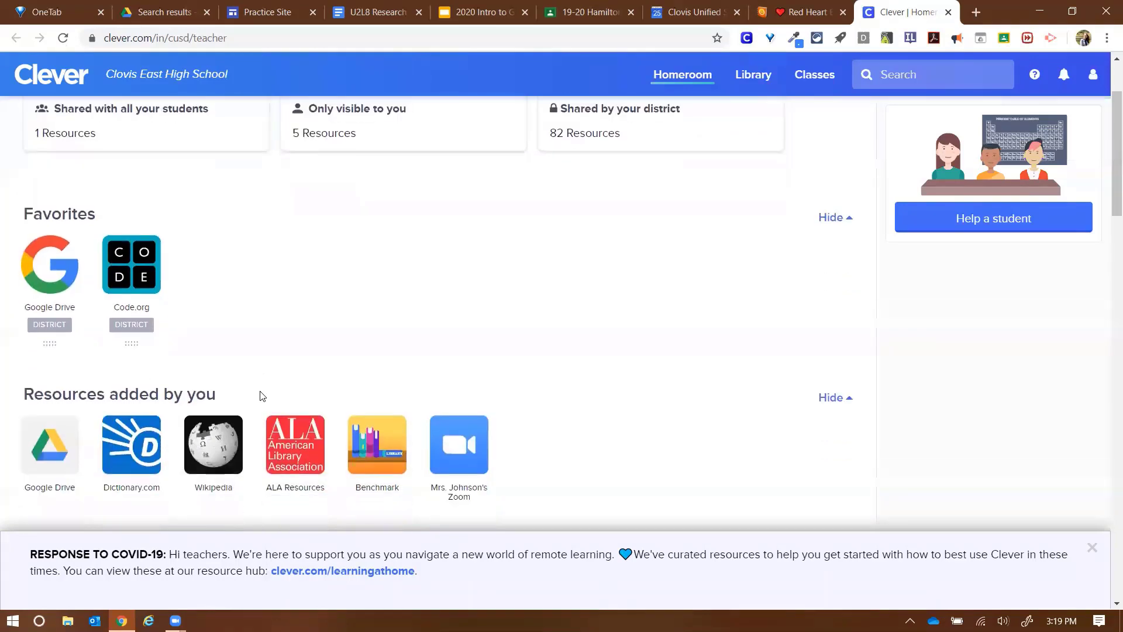
pyautogui.scroll(-2, 261, 306)
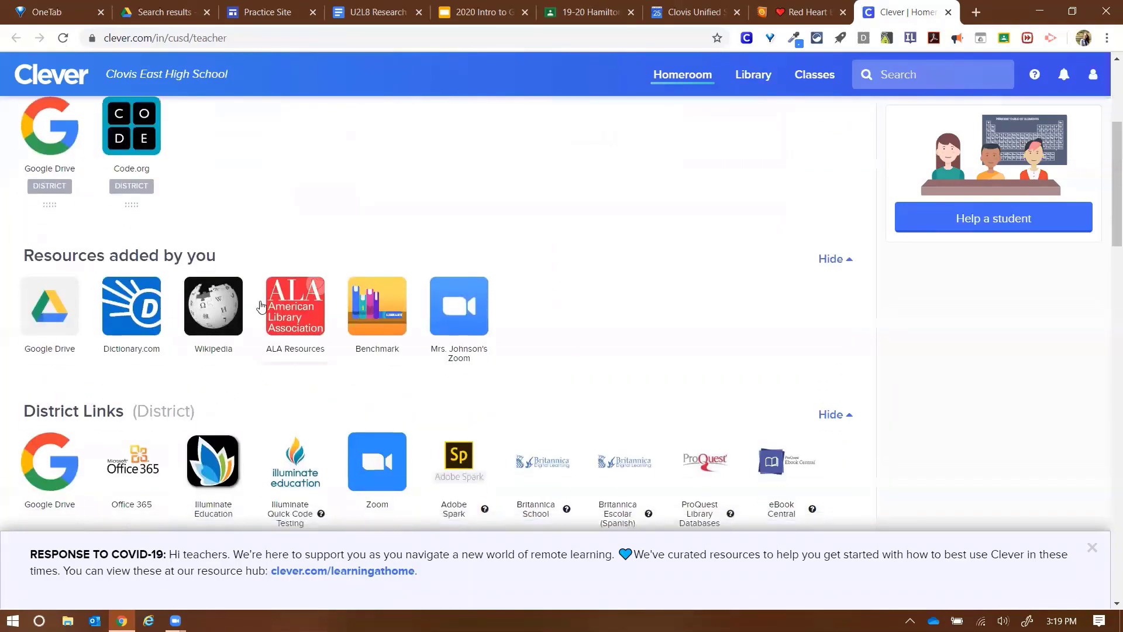
pyautogui.scroll(-4, 261, 306)
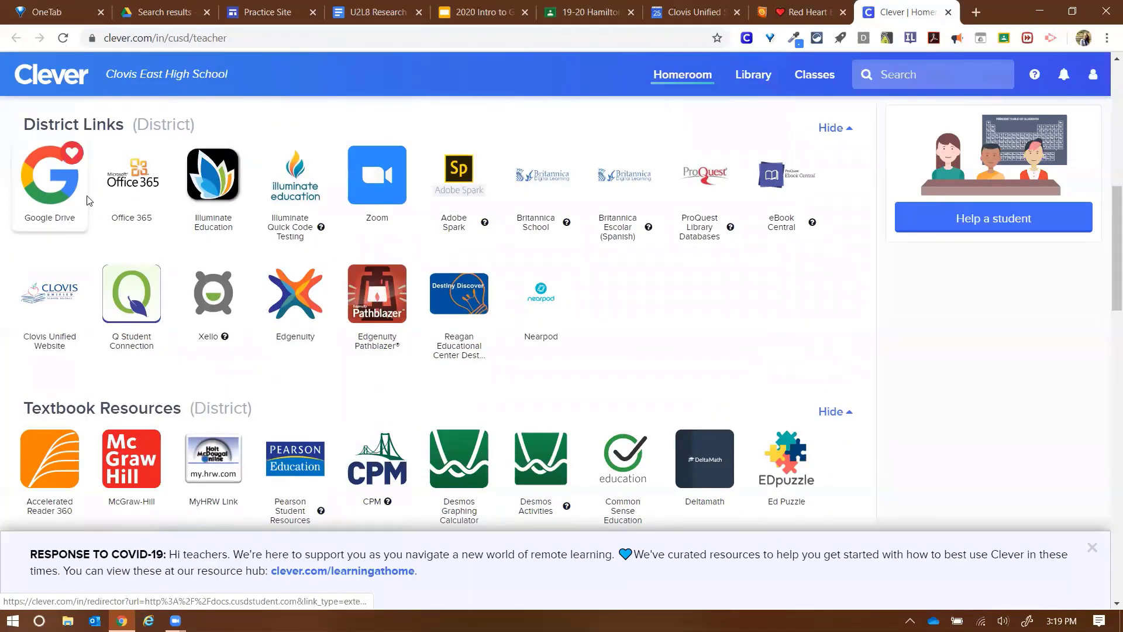
pyautogui.click(76, 224)
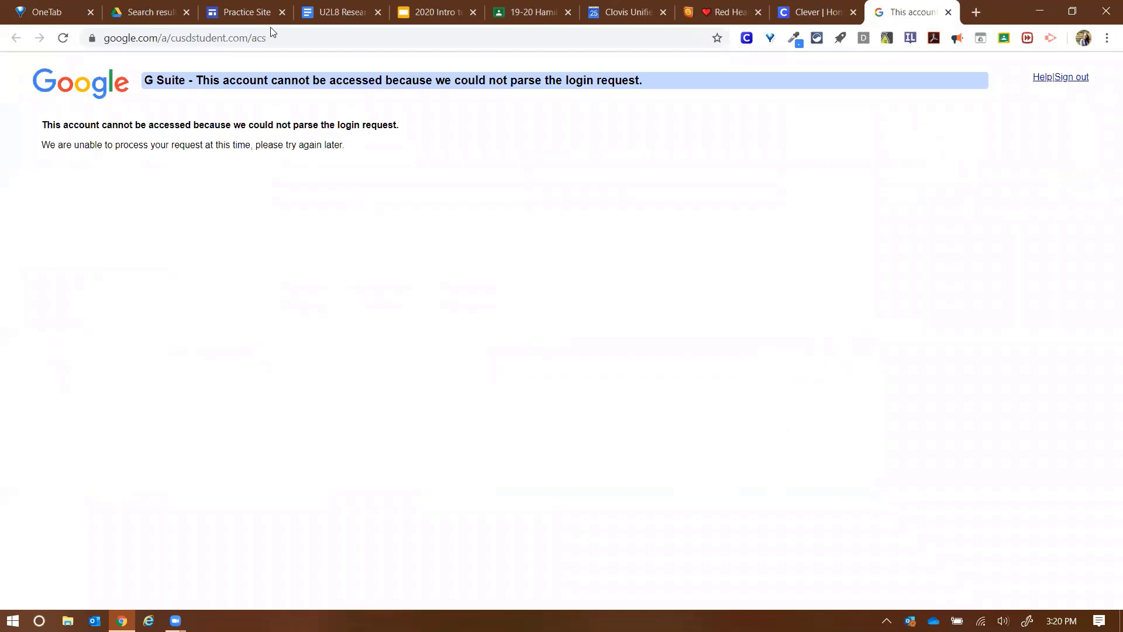
pyautogui.hotkey('ctrl', 'w')
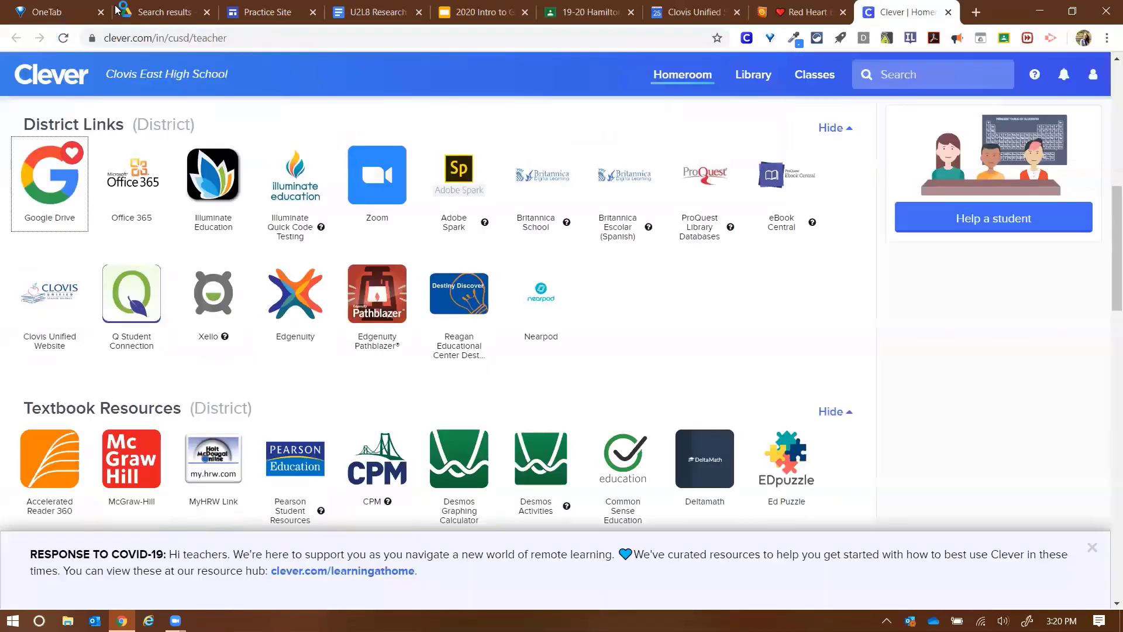
# Step: Return to My Drive and look up where Classroom can be launched among the Google apps, without launching it
pyautogui.click(141, 14)
pyautogui.click(84, 198)
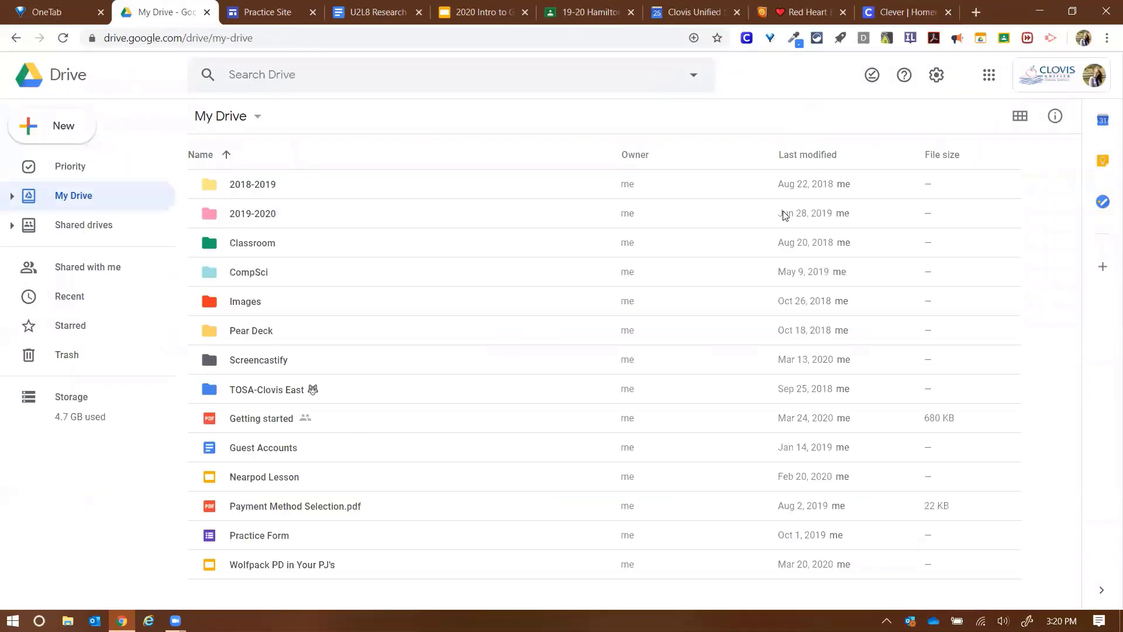
pyautogui.click(988, 74)
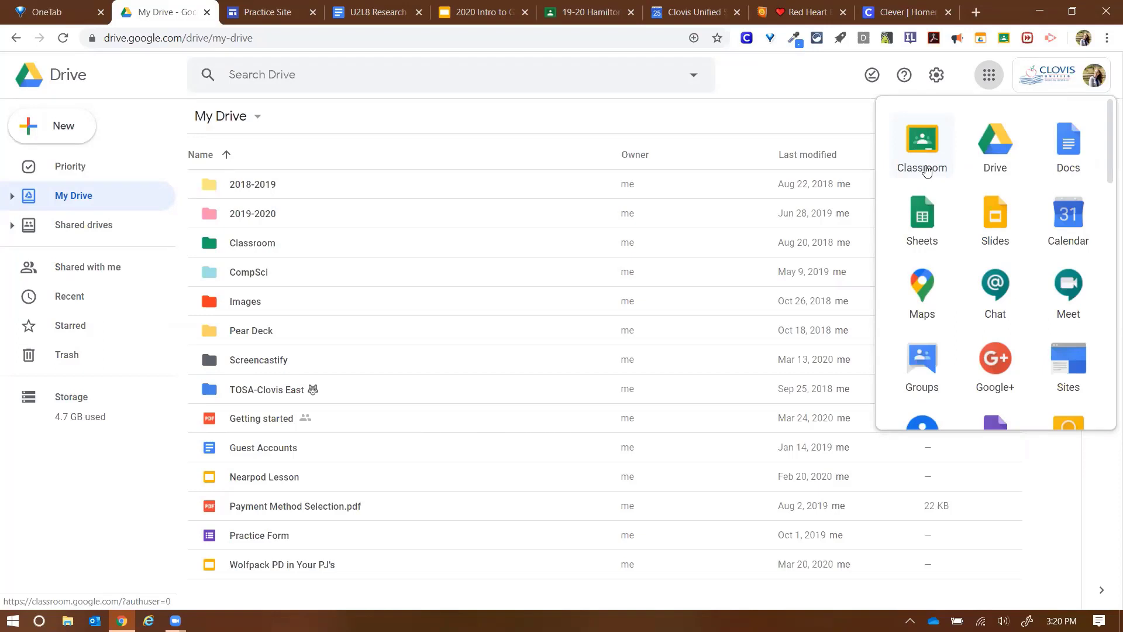
pyautogui.click(969, 89)
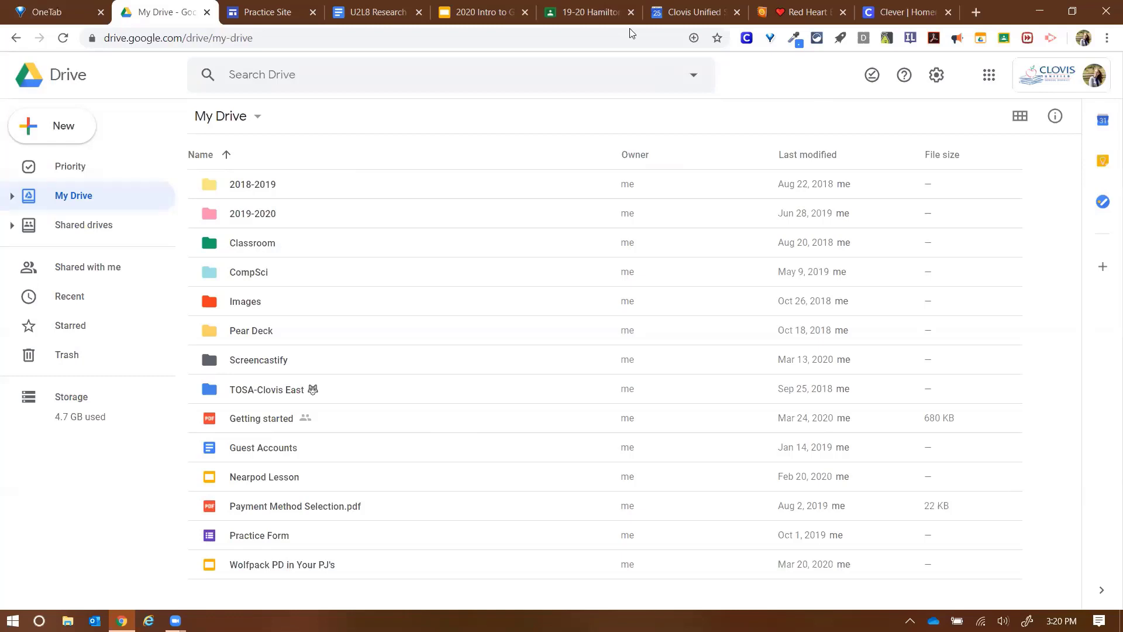
# Step: Open The Math Learning Center's Free Math Apps page (mathlearningcenter.org/resources/apps) in a new browser tab and view the listed apps
pyautogui.click(976, 11)
pyautogui.write('m')
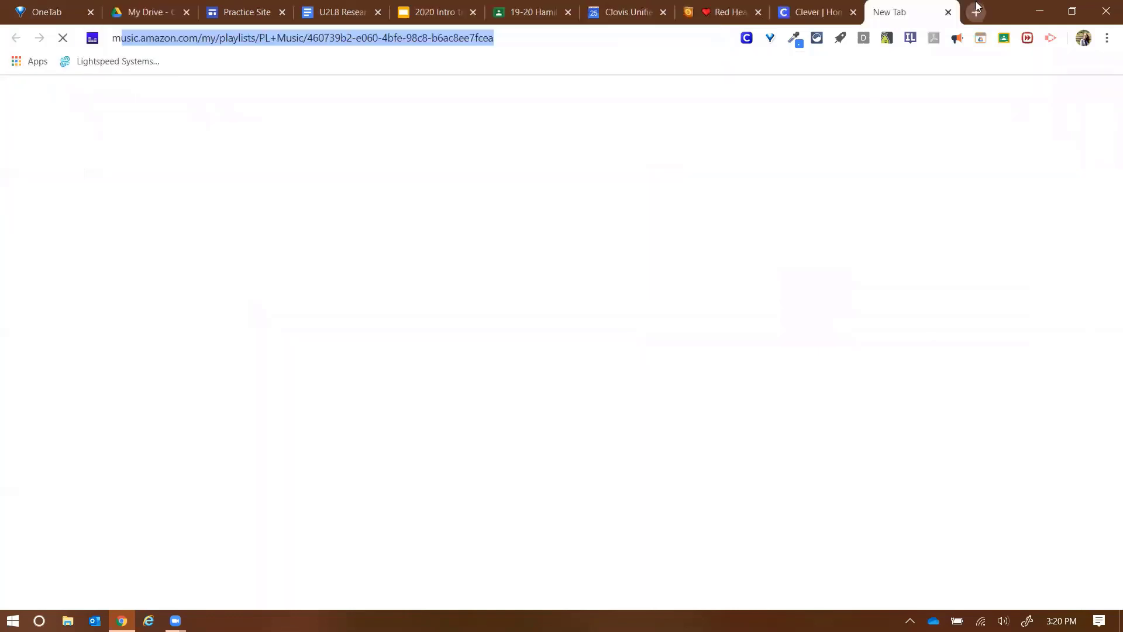
pyautogui.write('athlearni')
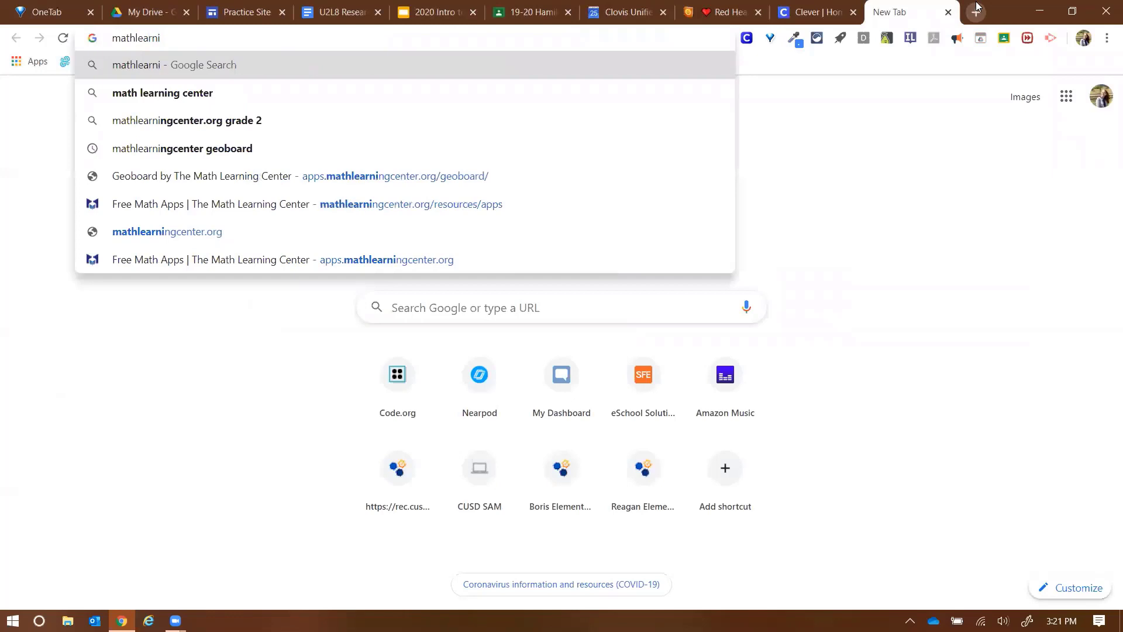
pyautogui.write('n')
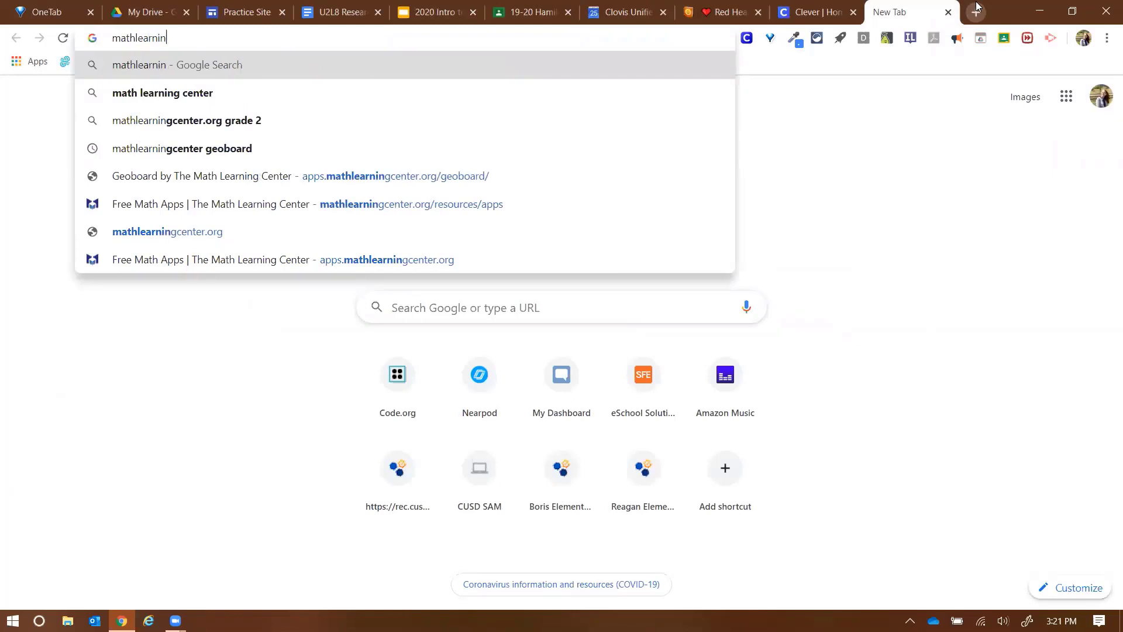
pyautogui.press('Down')
pyautogui.press('Down')
pyautogui.press('Down')
pyautogui.press('Down')
pyautogui.press('Down')
pyautogui.press('Return')
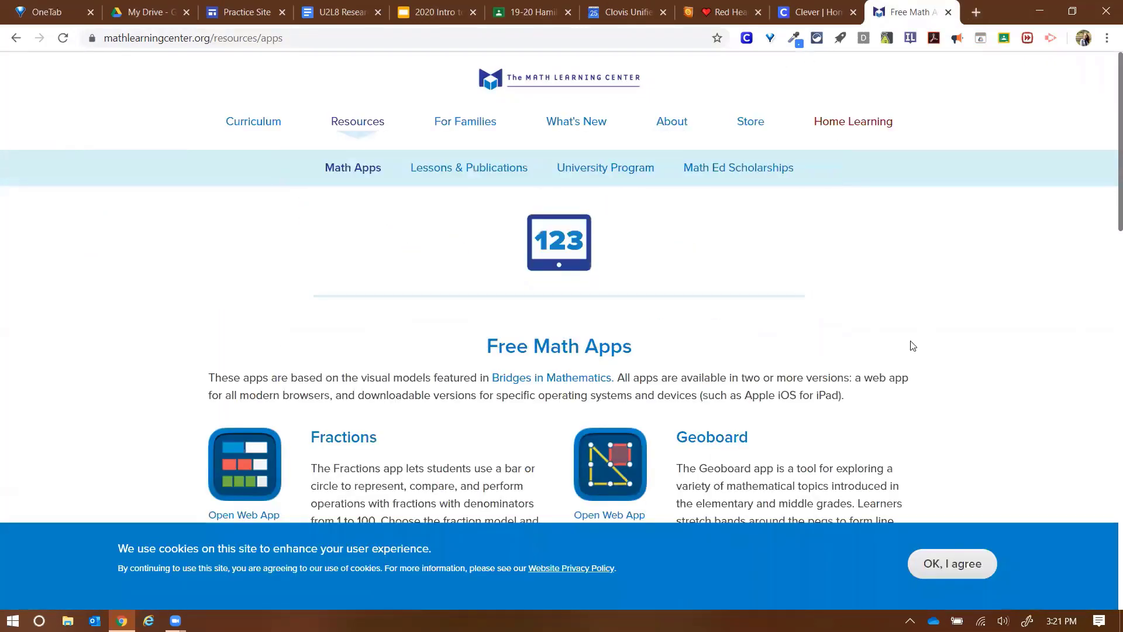
pyautogui.scroll(-3, 913, 351)
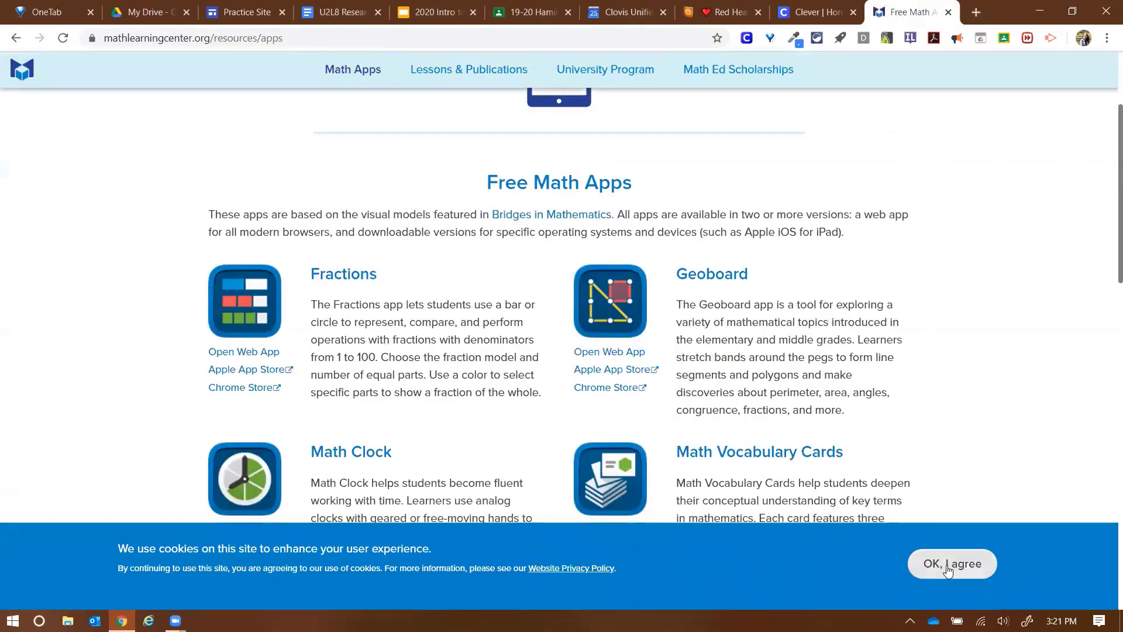
# Step: Find Money Pieces in the Free Math Apps list and open its web app
pyautogui.scroll(-1, 920, 405)
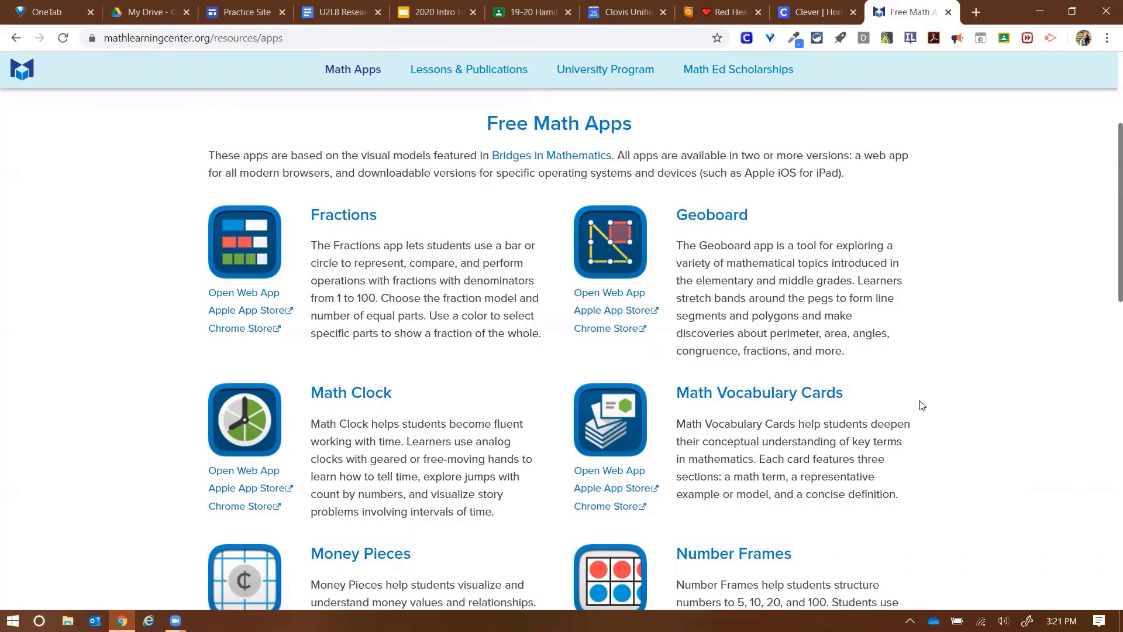
pyautogui.scroll(-1, 922, 405)
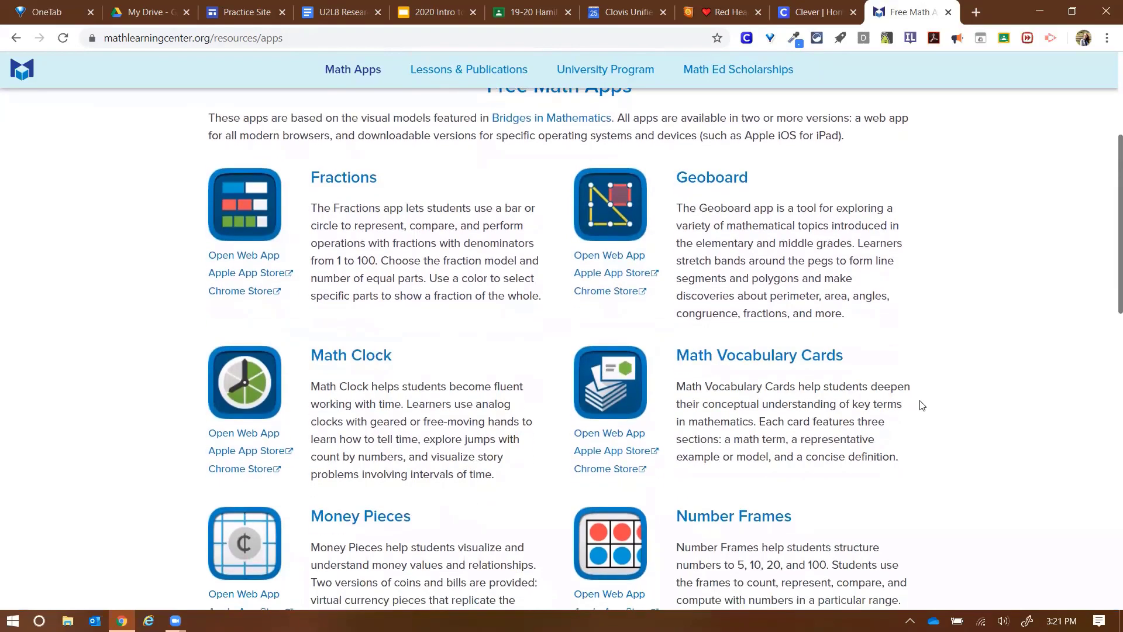
pyautogui.scroll(-1, 923, 405)
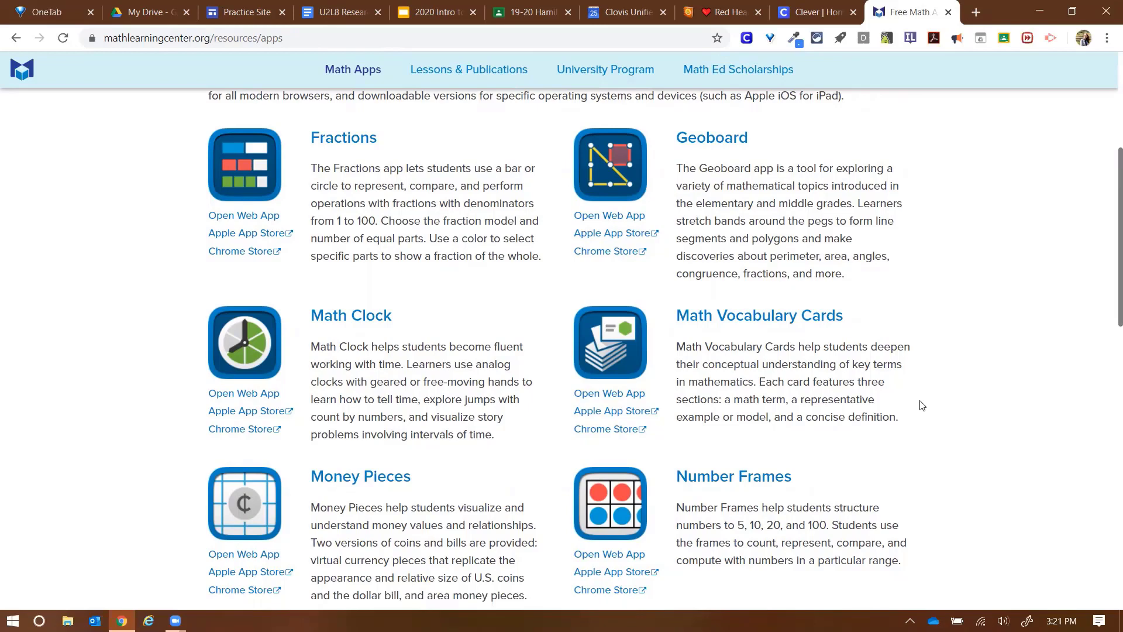
pyautogui.scroll(-3, 922, 405)
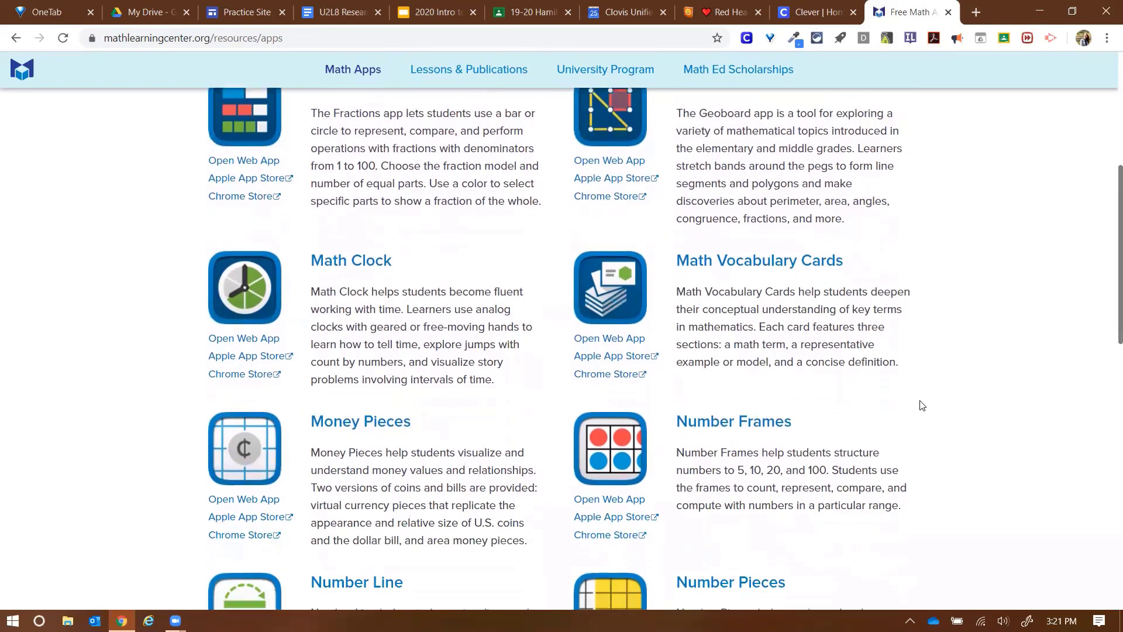
pyautogui.scroll(-4, 922, 405)
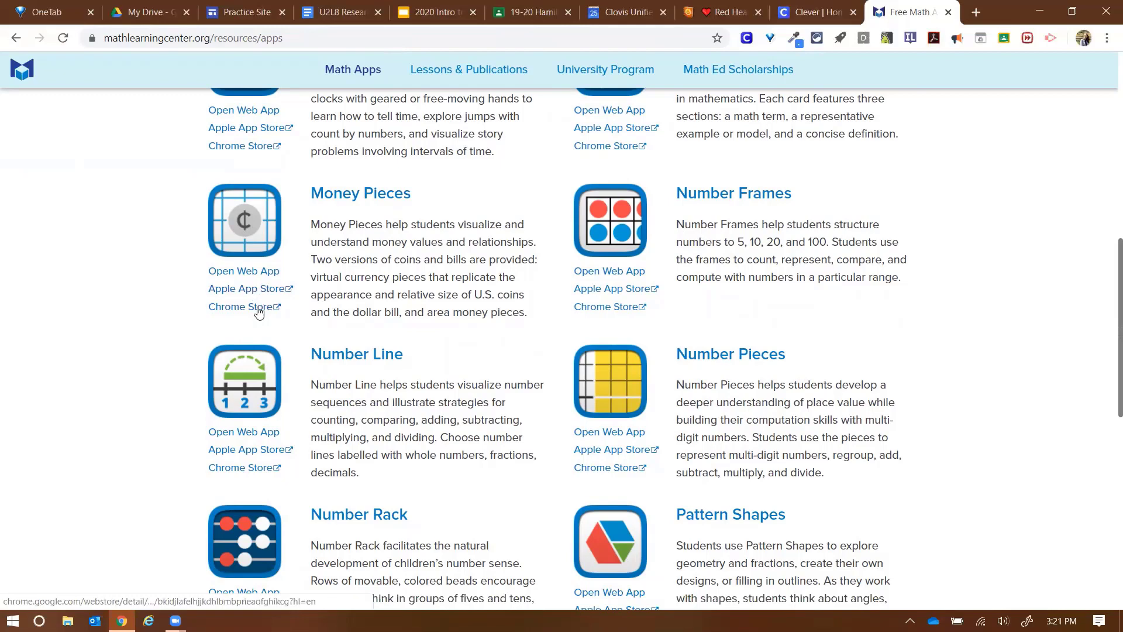
pyautogui.click(255, 272)
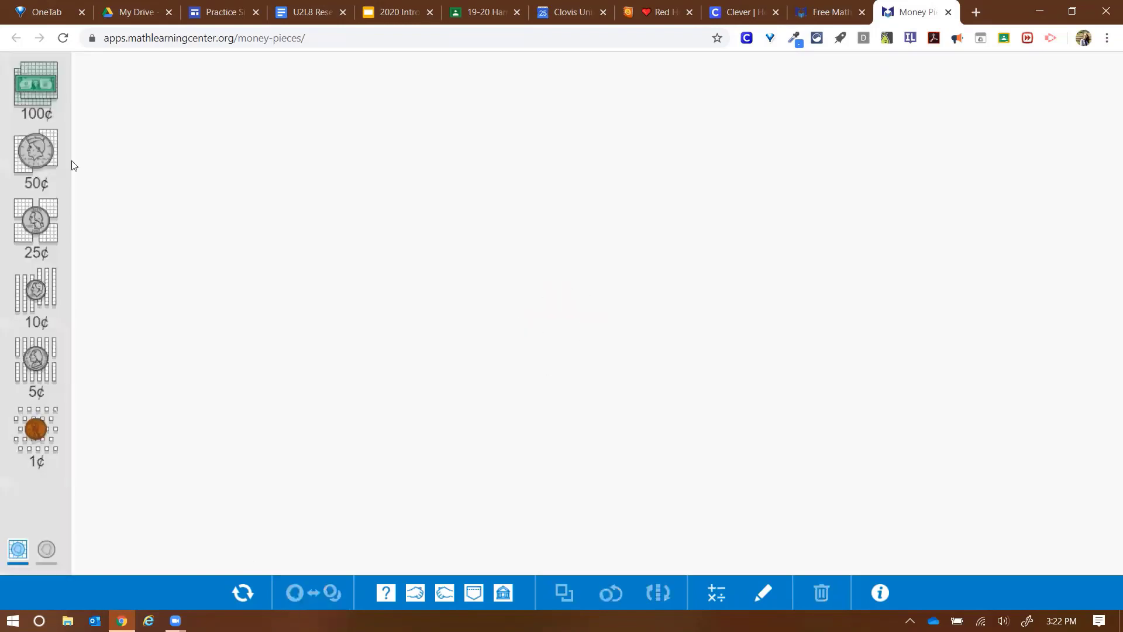
# Step: Add a 100¢ bill and two 50¢ pieces to the workspace, and place the half dollars side by side next to the bill
pyautogui.click(32, 95)
pyautogui.click(34, 150)
pyautogui.click(33, 149)
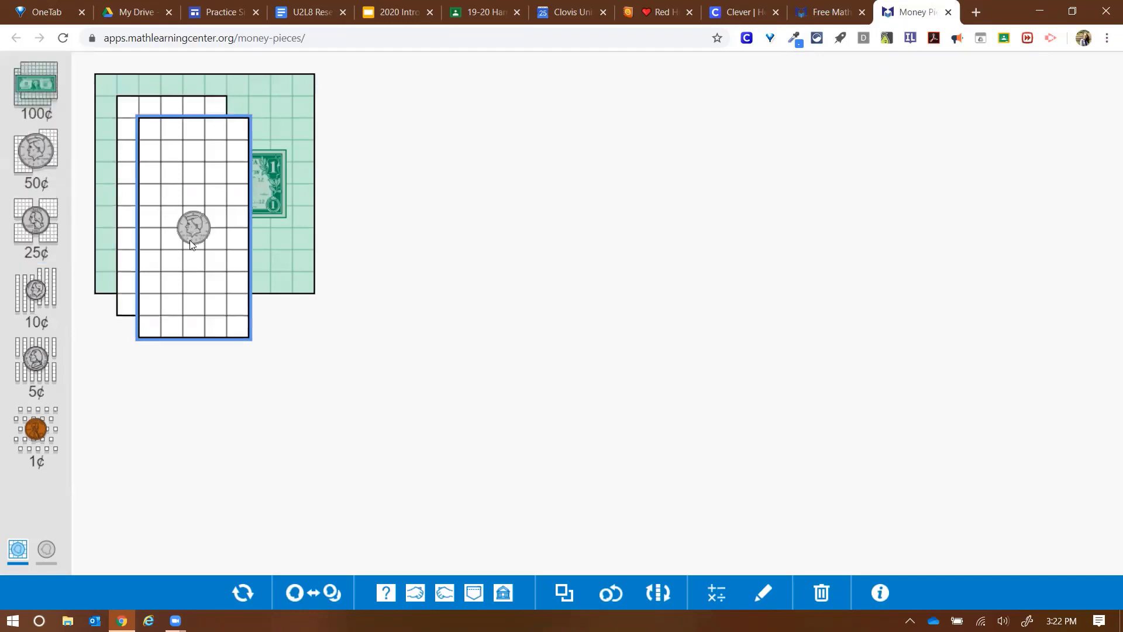
pyautogui.moveTo(188, 238); pyautogui.dragTo(419, 205)
pyautogui.moveTo(166, 241); pyautogui.dragTo(571, 226)
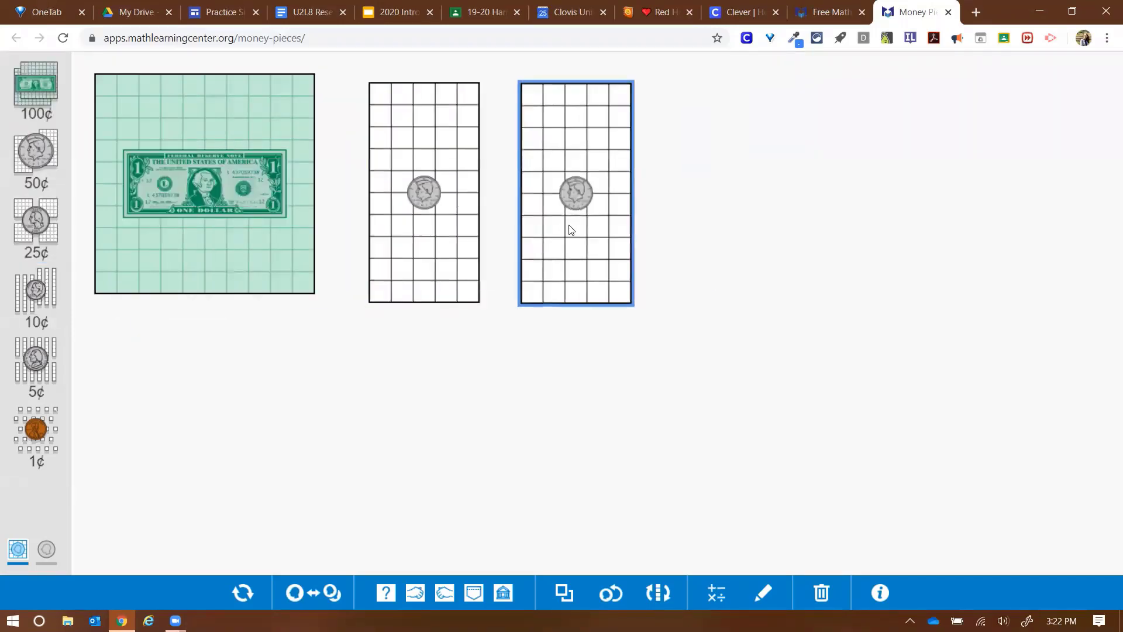
# Step: Add three 25¢ pieces and line them up in a row below the dollar bill
pyautogui.click(27, 234)
pyautogui.click(27, 234)
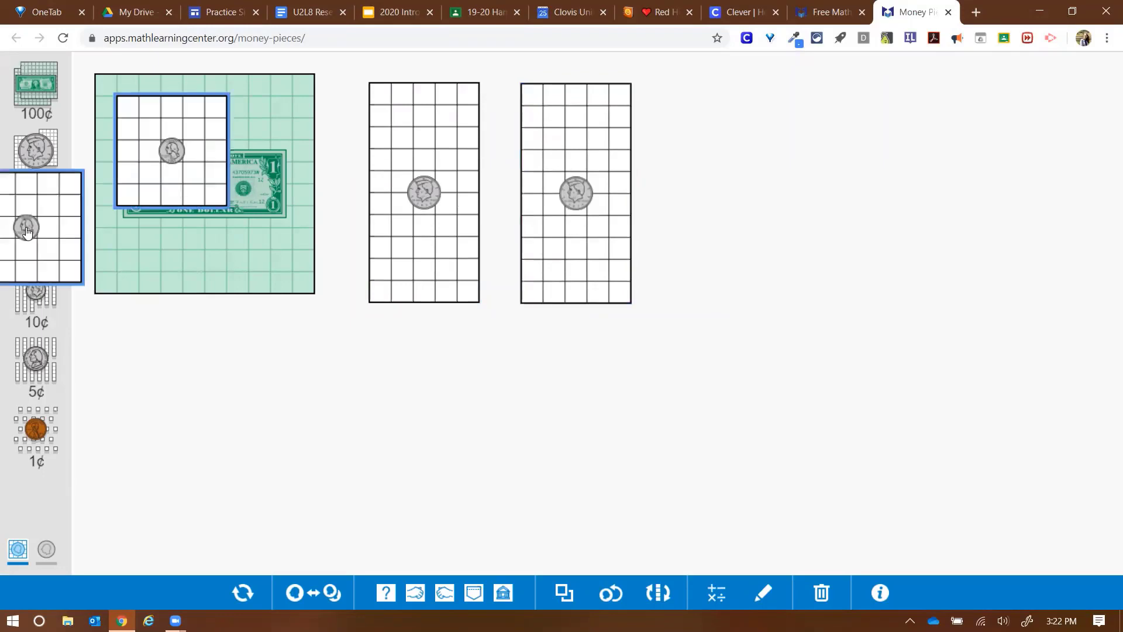
pyautogui.click(27, 234)
pyautogui.moveTo(180, 181); pyautogui.dragTo(150, 435)
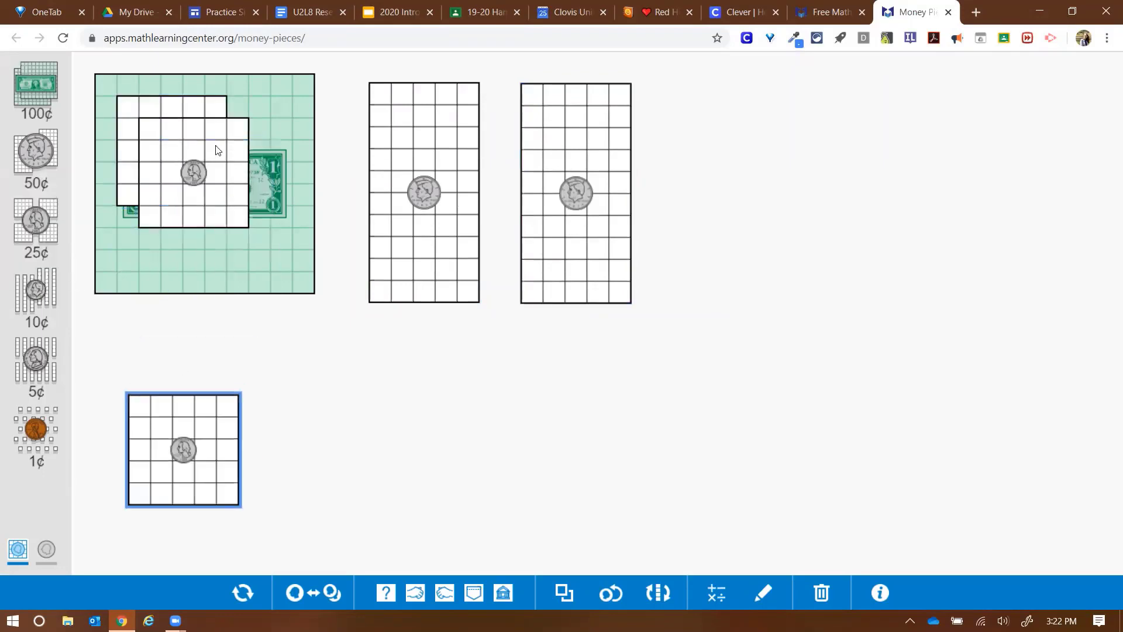
pyautogui.moveTo(206, 203); pyautogui.dragTo(310, 484)
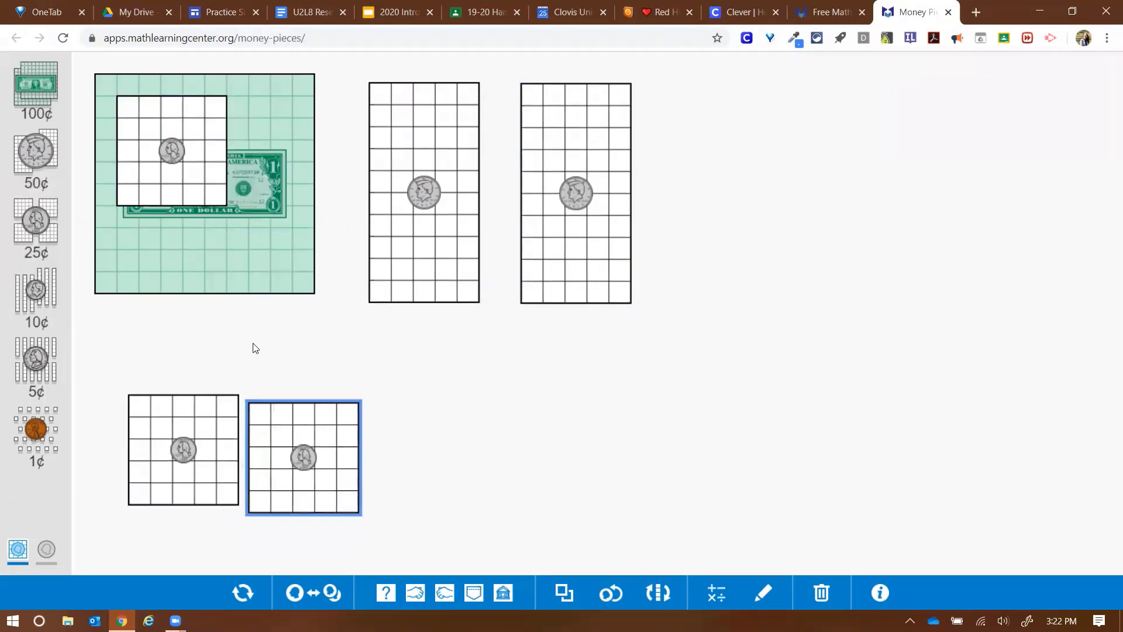
pyautogui.moveTo(184, 173); pyautogui.dragTo(394, 467)
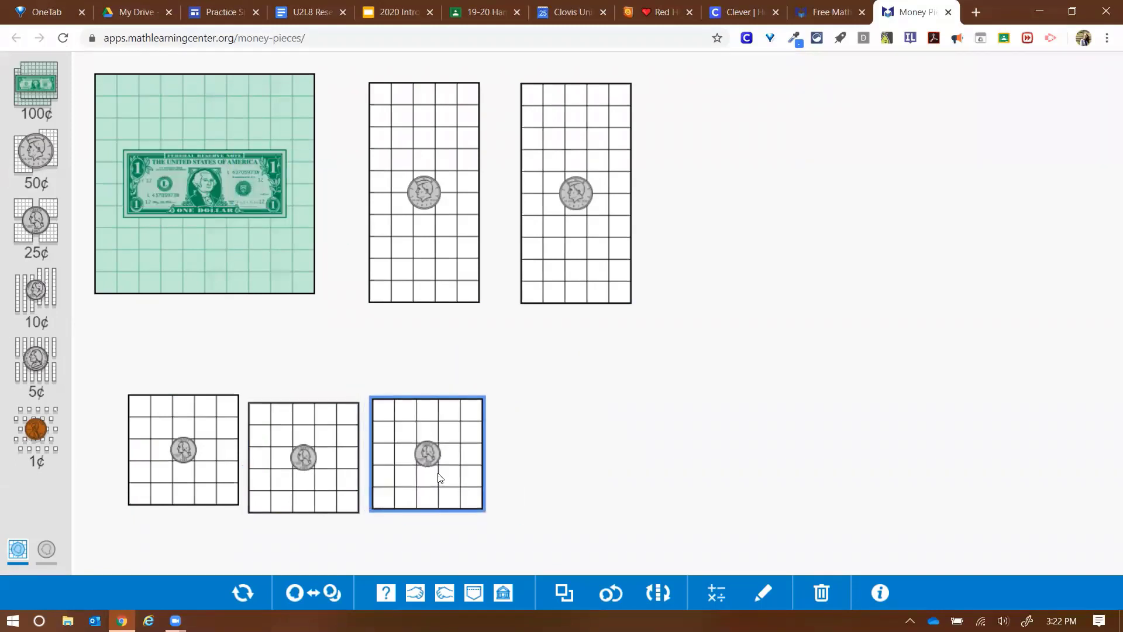
# Step: Look at the exchange options for the third 25¢ piece without exchanging it, flip the coin to its other side and deselect it
pyautogui.click(331, 594)
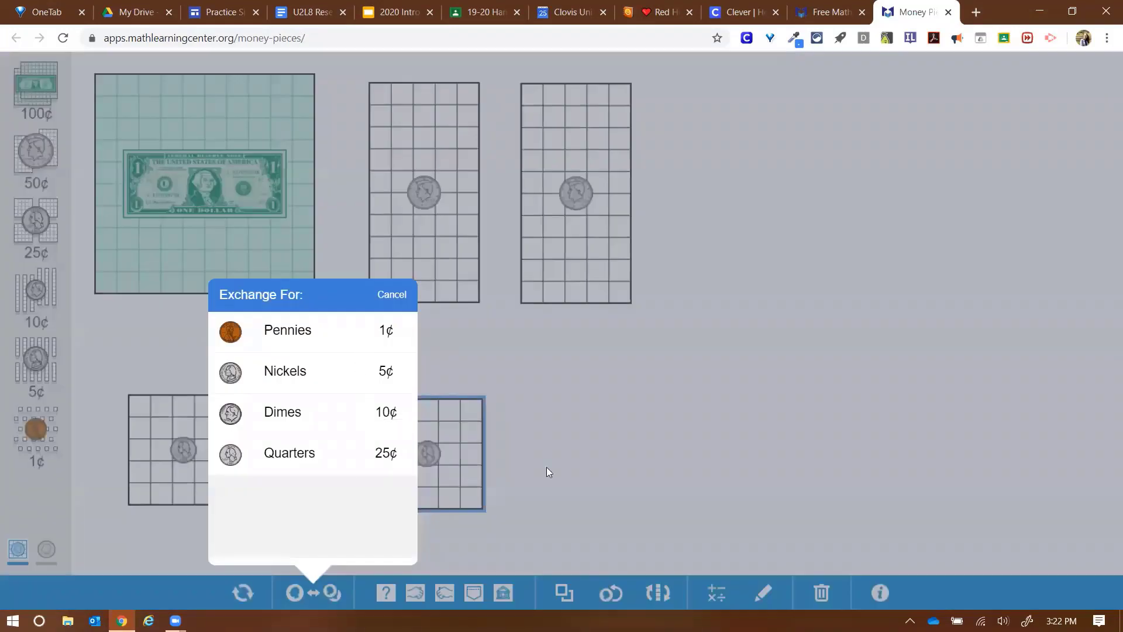
pyautogui.click(300, 592)
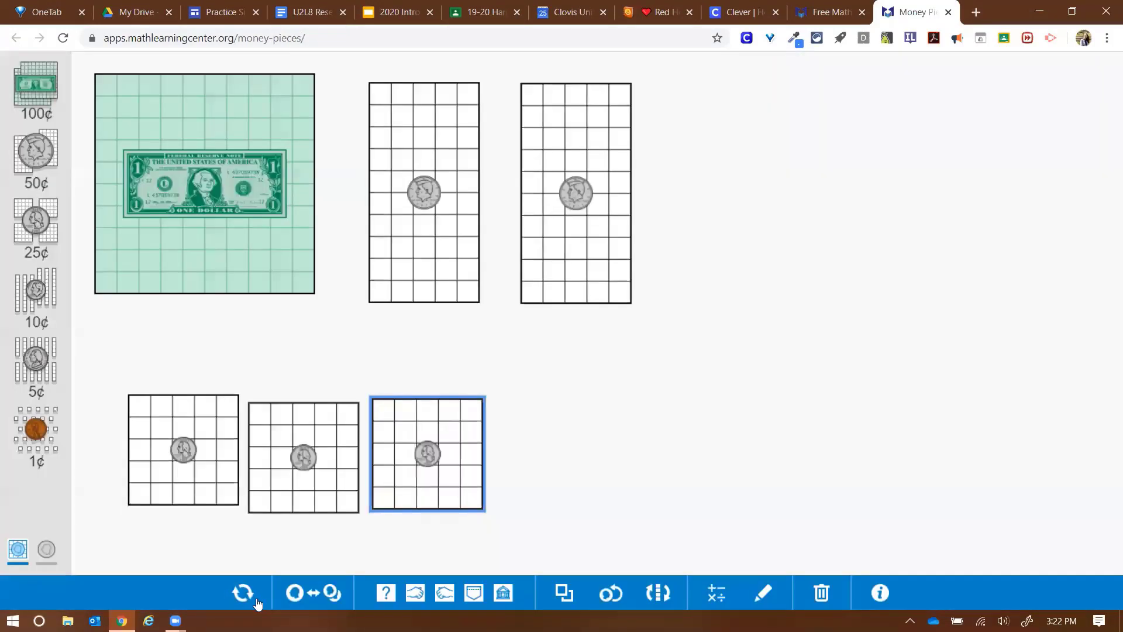
pyautogui.click(286, 592)
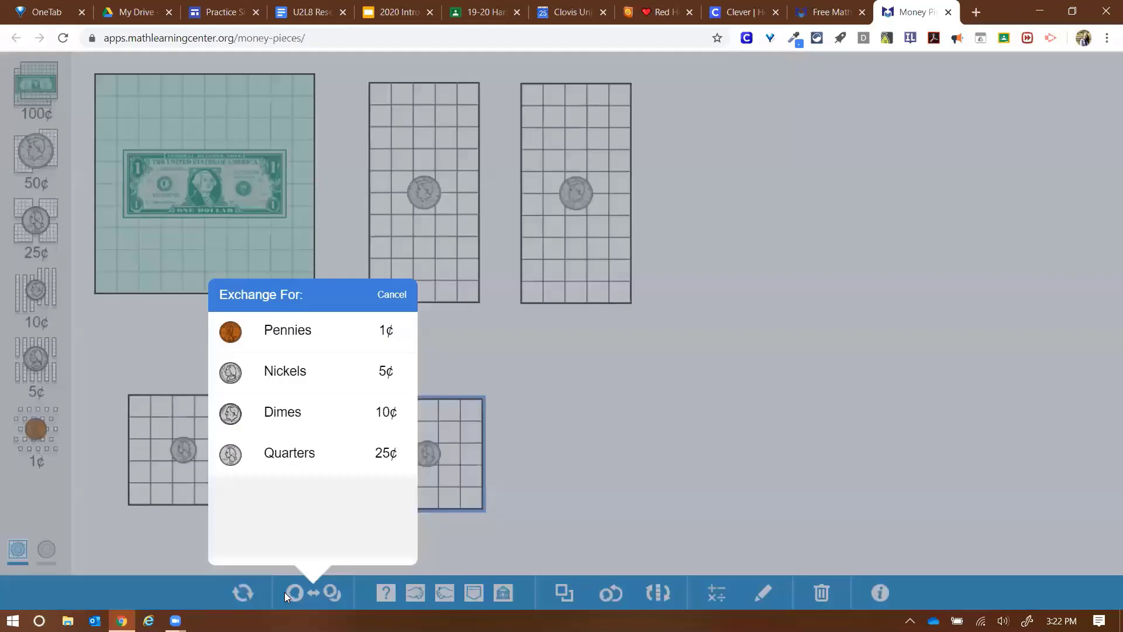
pyautogui.click(507, 433)
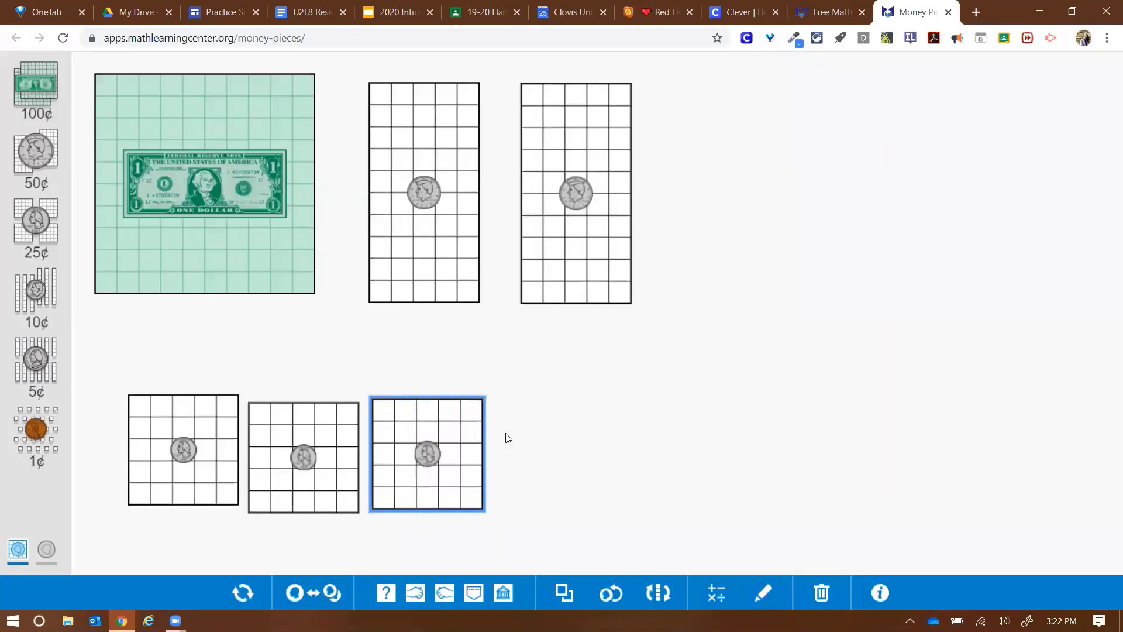
pyautogui.click(612, 600)
pyautogui.click(663, 377)
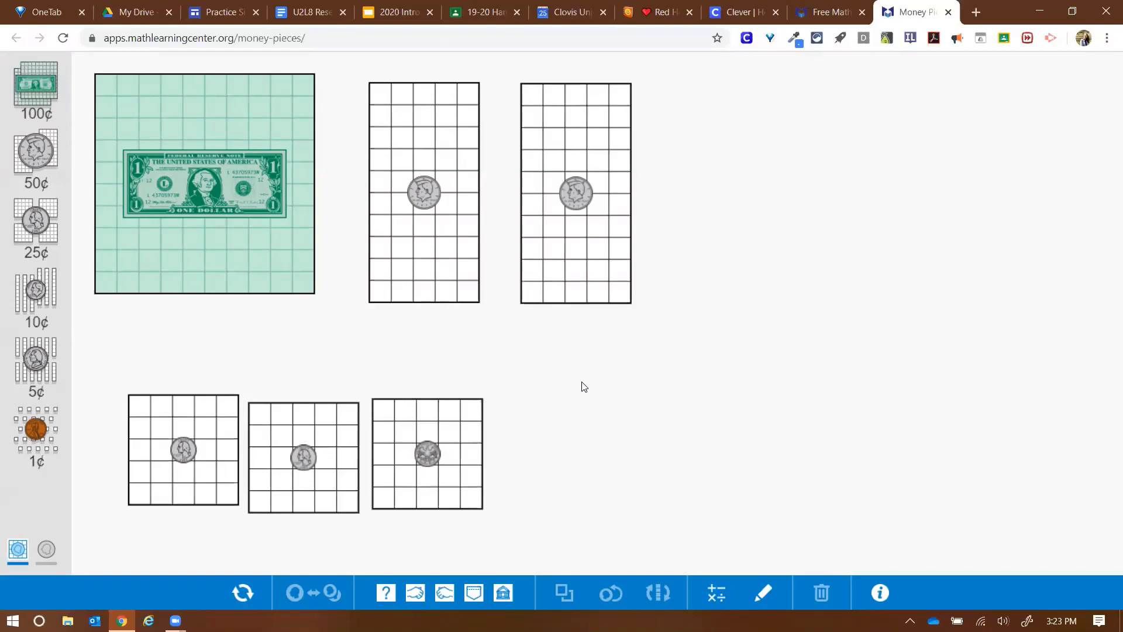
# Step: Capture a rectangular screen snip of the Money Pieces workspace, including the coin palette and all placed pieces
pyautogui.press('shift+super+s')
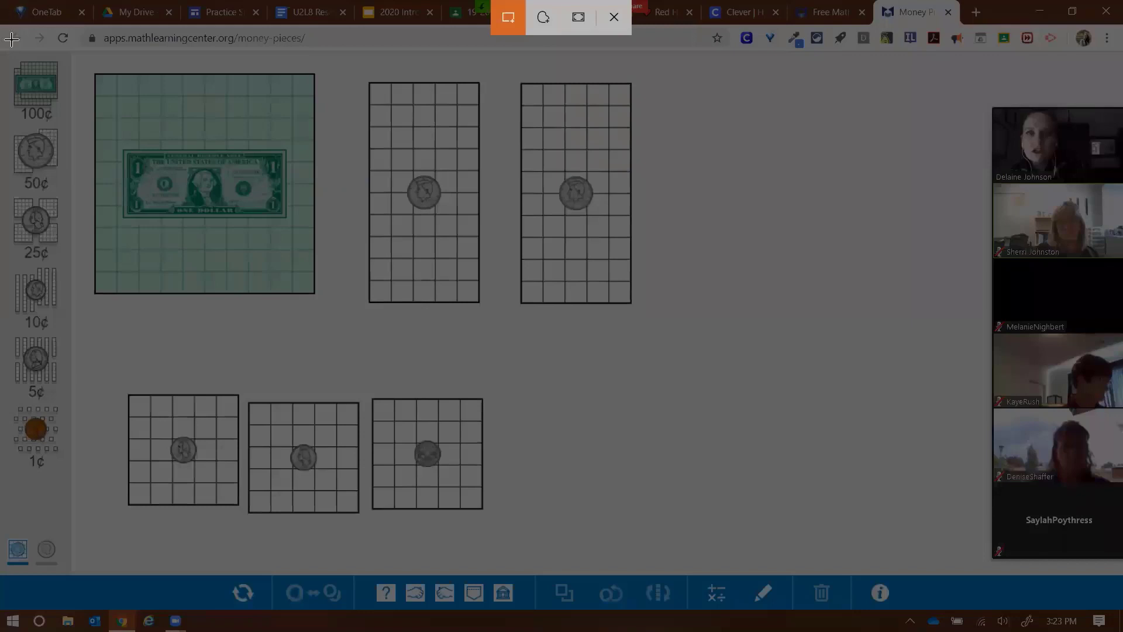
pyautogui.moveTo(10, 50); pyautogui.dragTo(443, 427)
pyautogui.moveTo(687, 553); pyautogui.dragTo(810, 579)
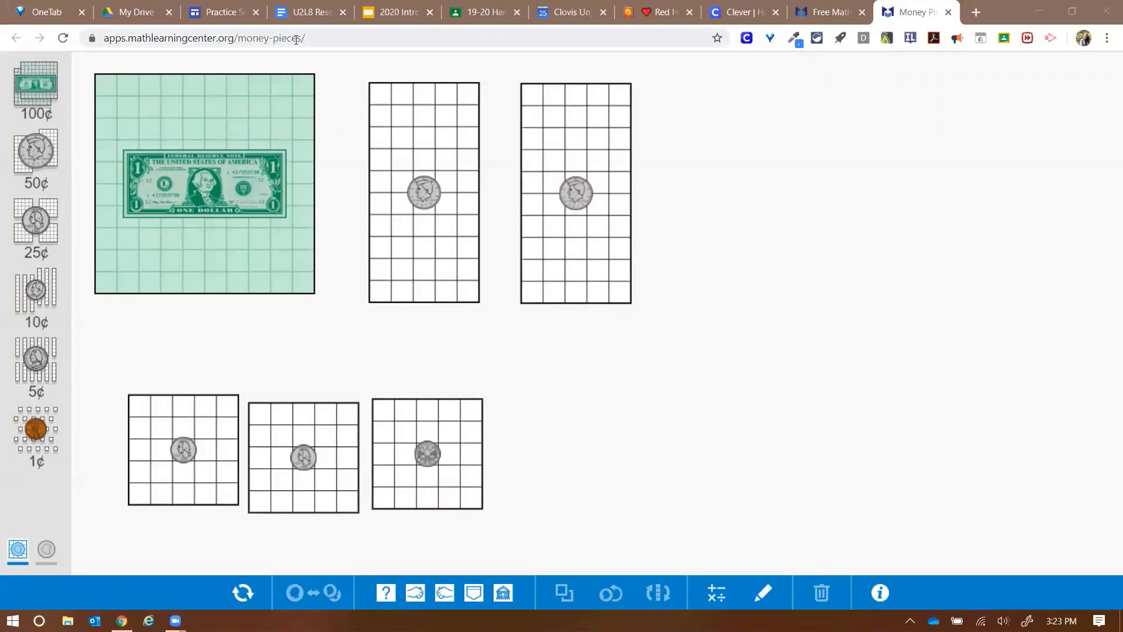
# Step: Paste the captured screenshot on a new line below the last answer box in the U2L8 Research on Giant Pandas document
pyautogui.click(301, 13)
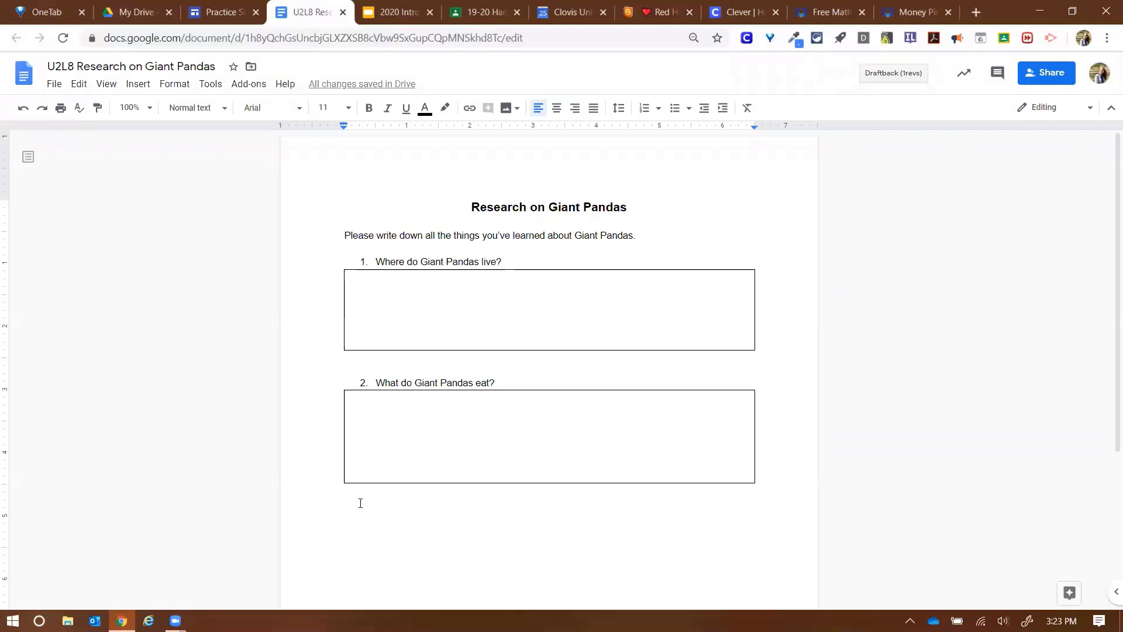
pyautogui.press('Return')
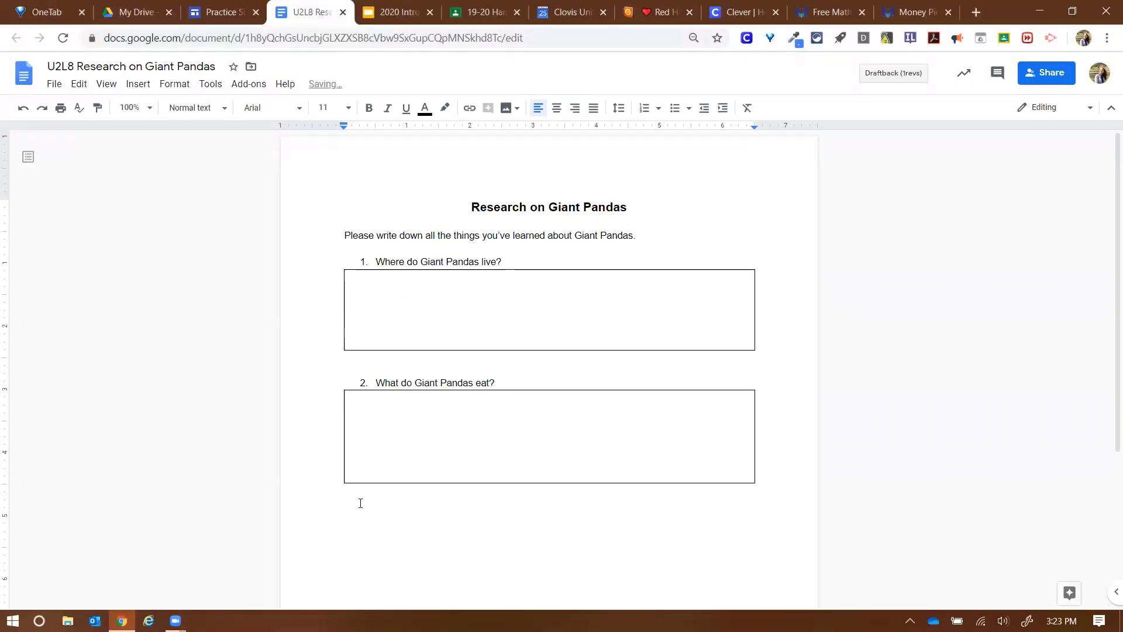
pyautogui.hotkey('ctrl', 'v')
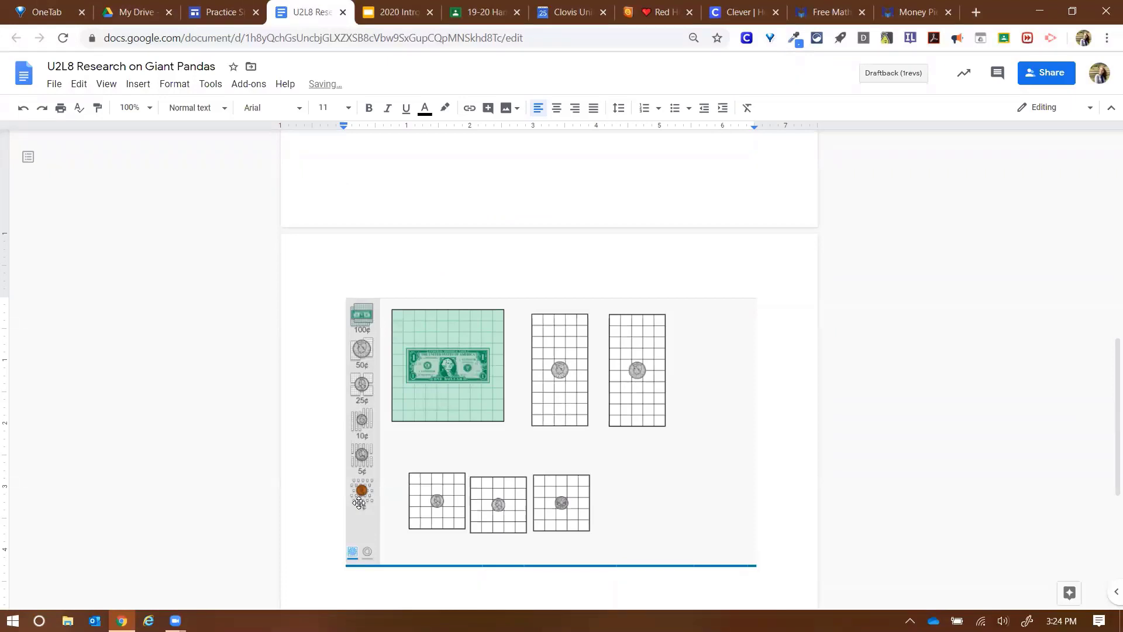
# Step: Add the line "I worked on making $1 by dividing it into coins." below the pasted screenshot
pyautogui.press('Return')
pyautogui.write('I worked on making $1 by ')
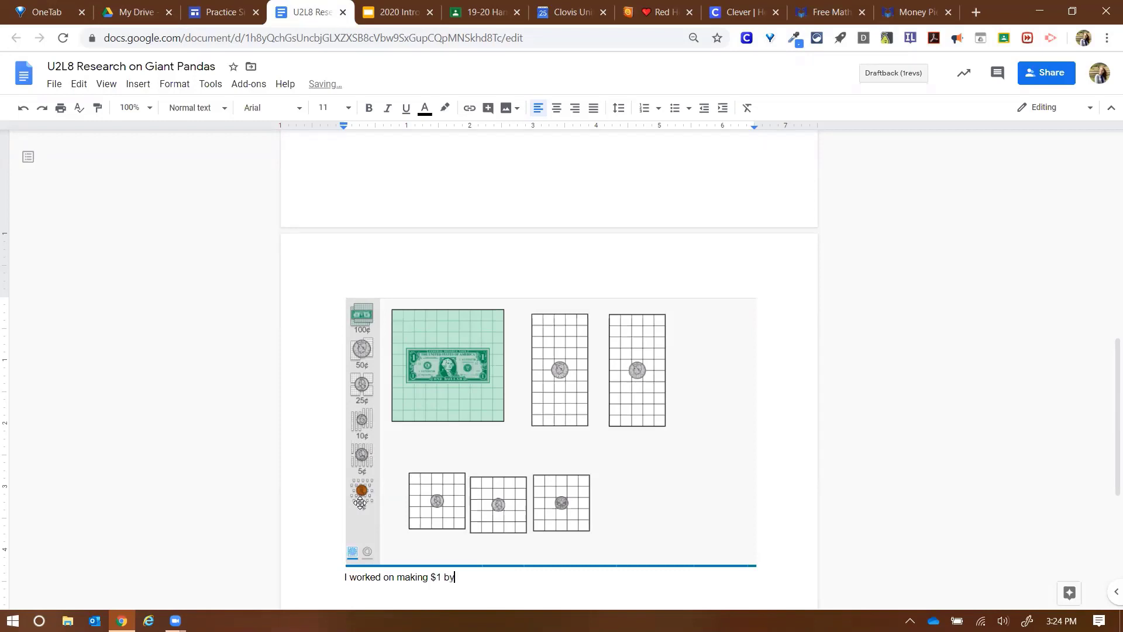
pyautogui.write('dividing it into coins.')
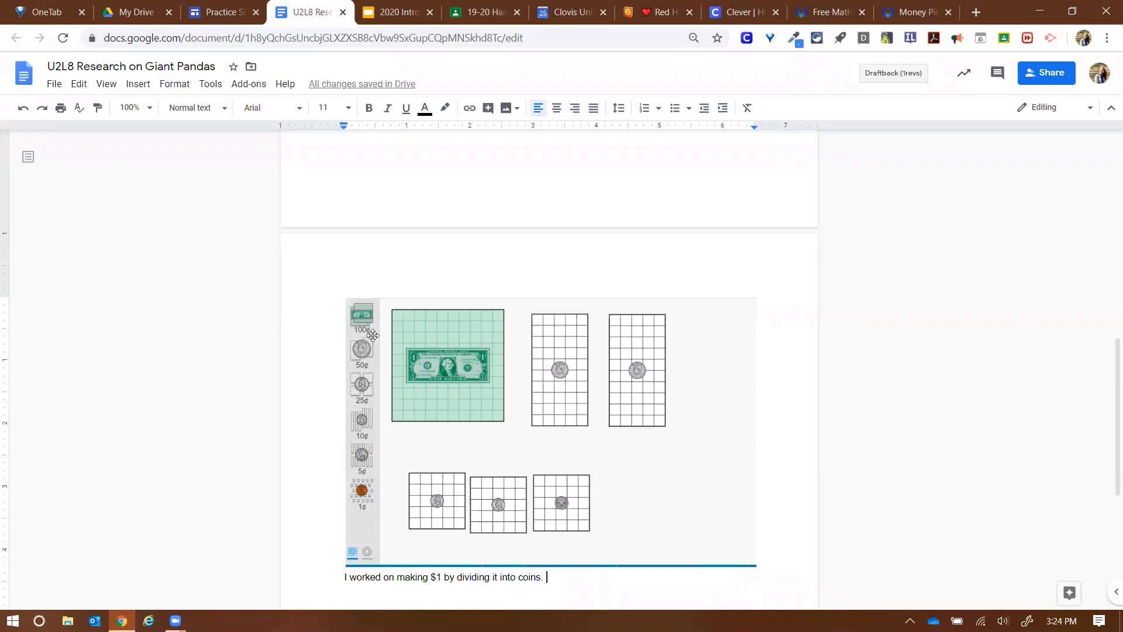
pyautogui.scroll(2, 622, 305)
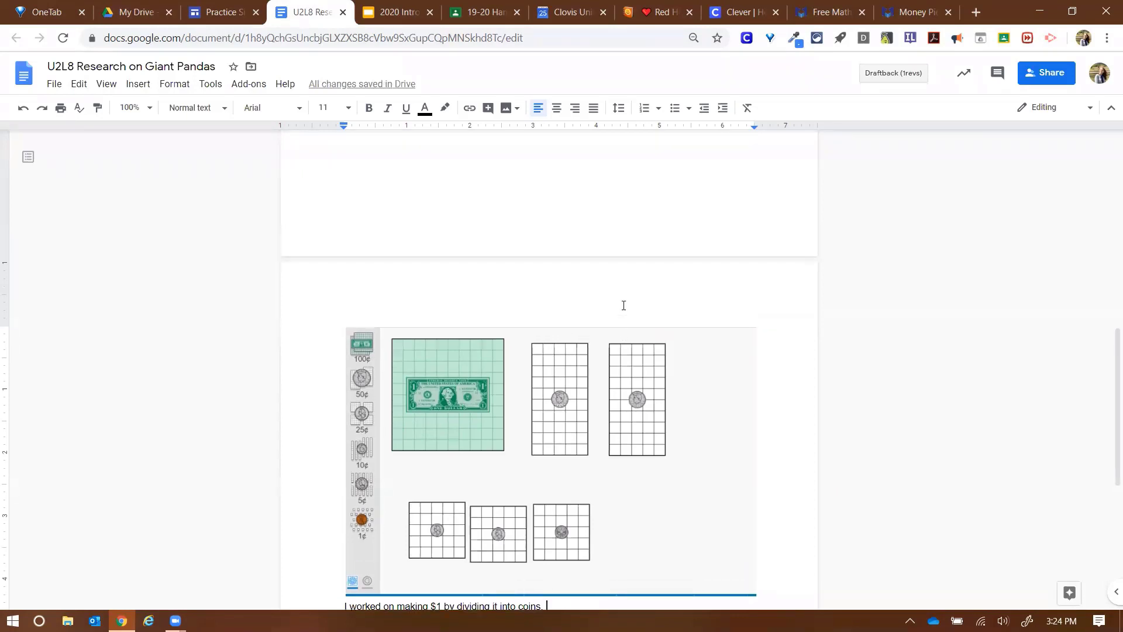
pyautogui.scroll(1, 623, 307)
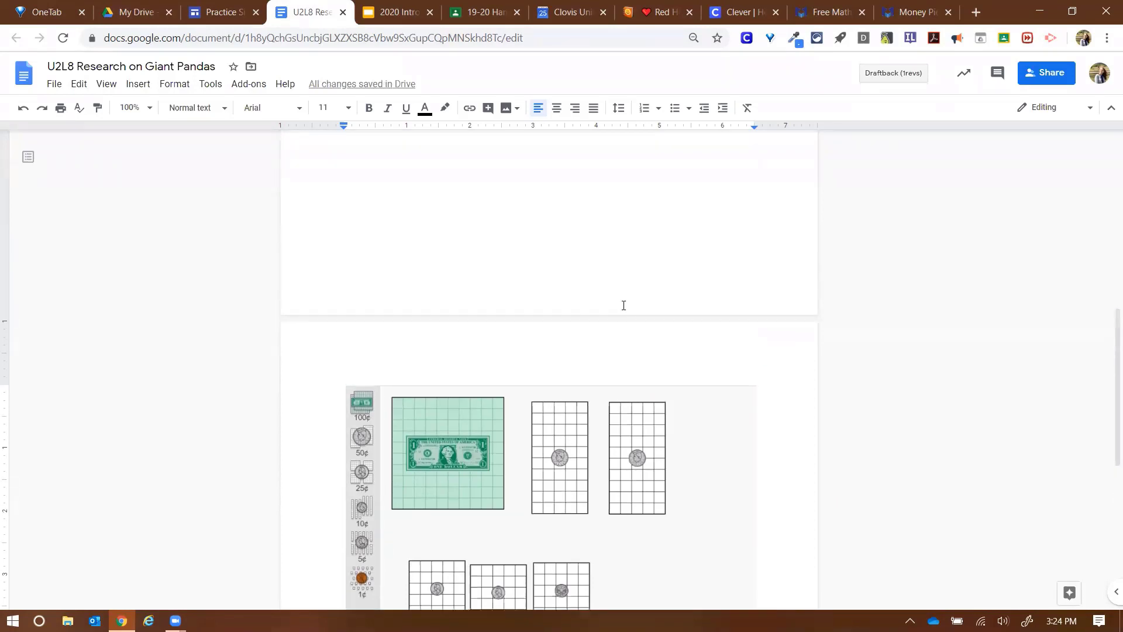
pyautogui.scroll(8, 624, 305)
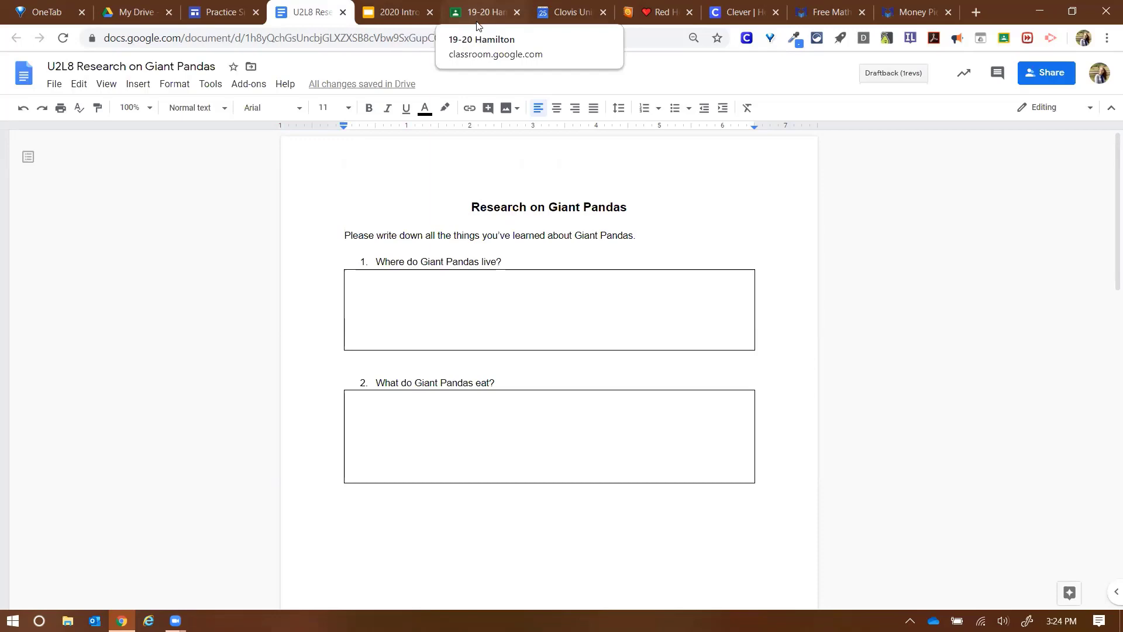
# Step: Return to the Free Math Apps page and look back over the listed apps
pyautogui.click(815, 14)
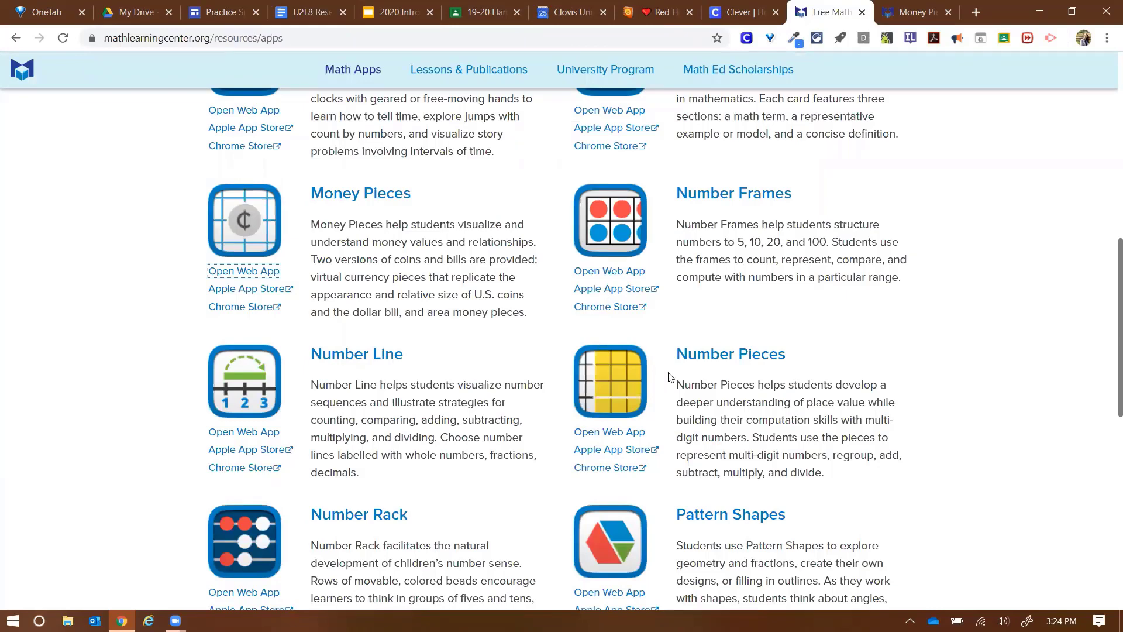
pyautogui.scroll(3, 671, 377)
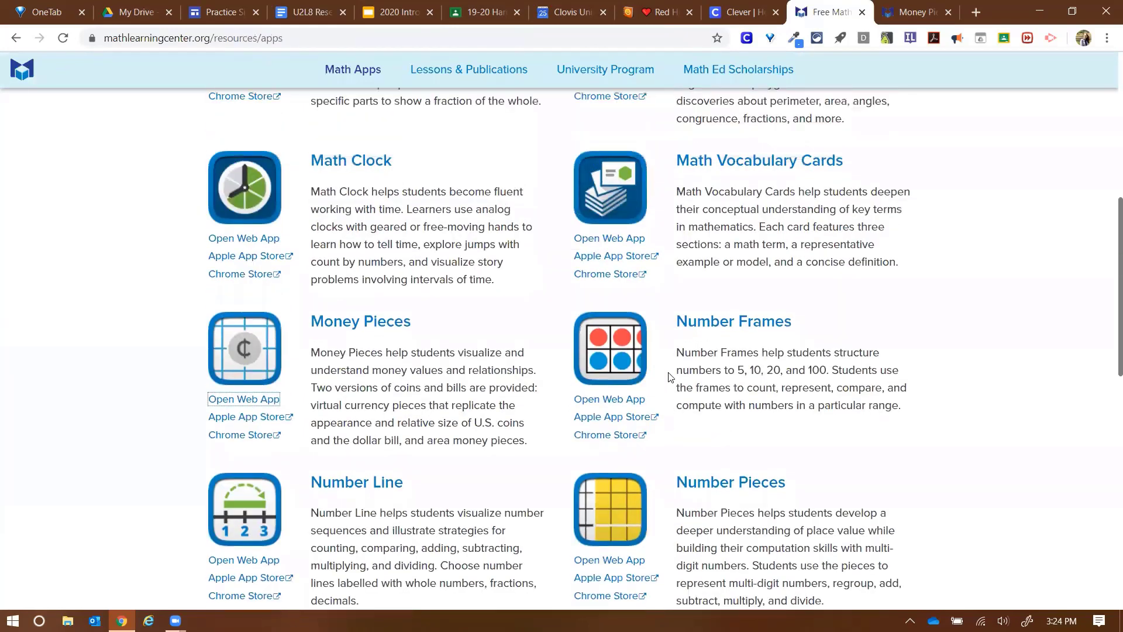
pyautogui.scroll(3, 671, 377)
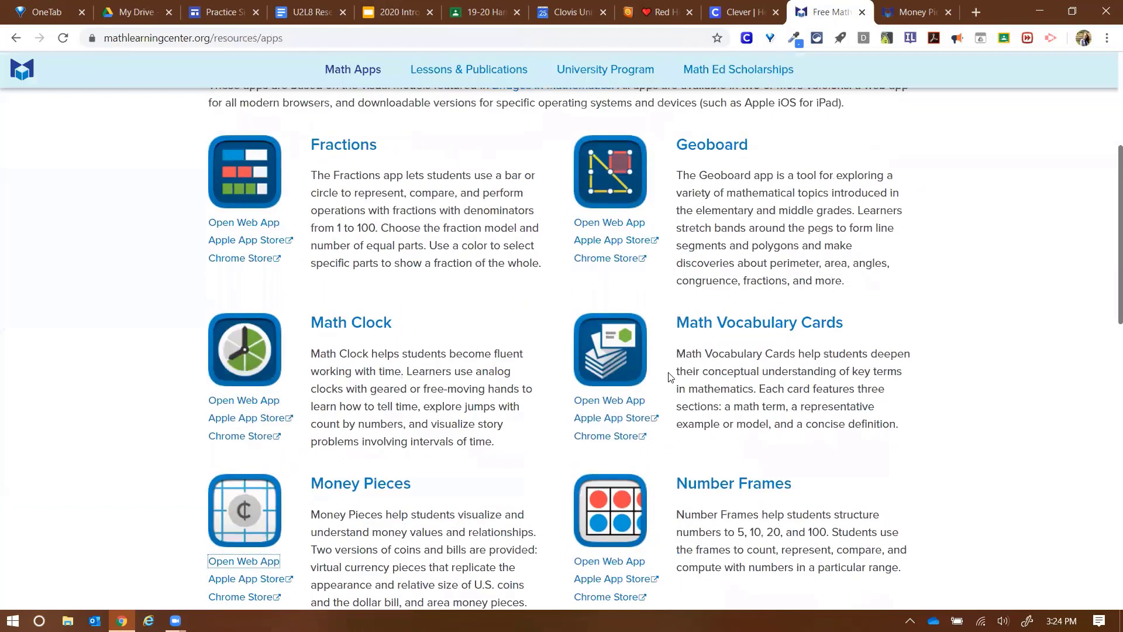